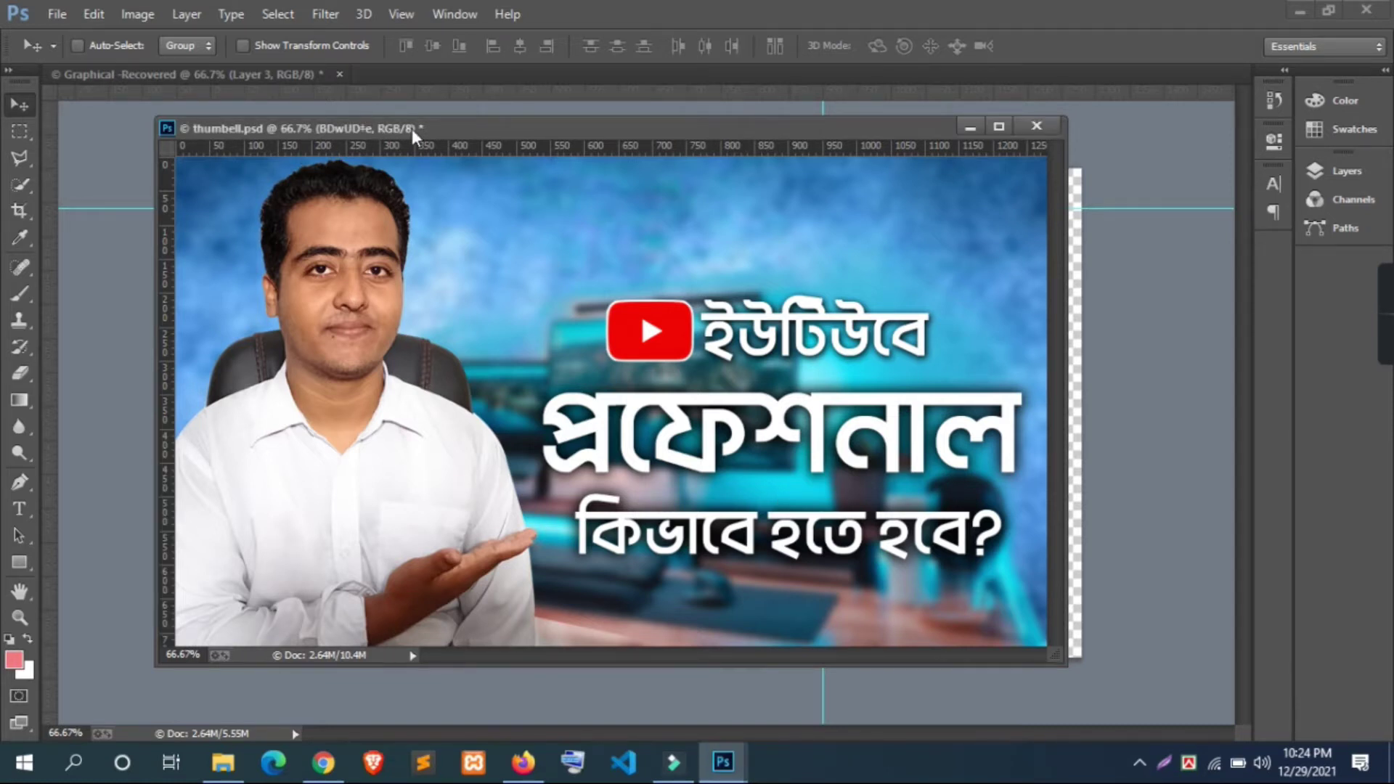
# Step: Nudge the thumbell.psd window slightly right and down, away from the panels
pyautogui.moveTo(412, 128); pyautogui.dragTo(460, 134)
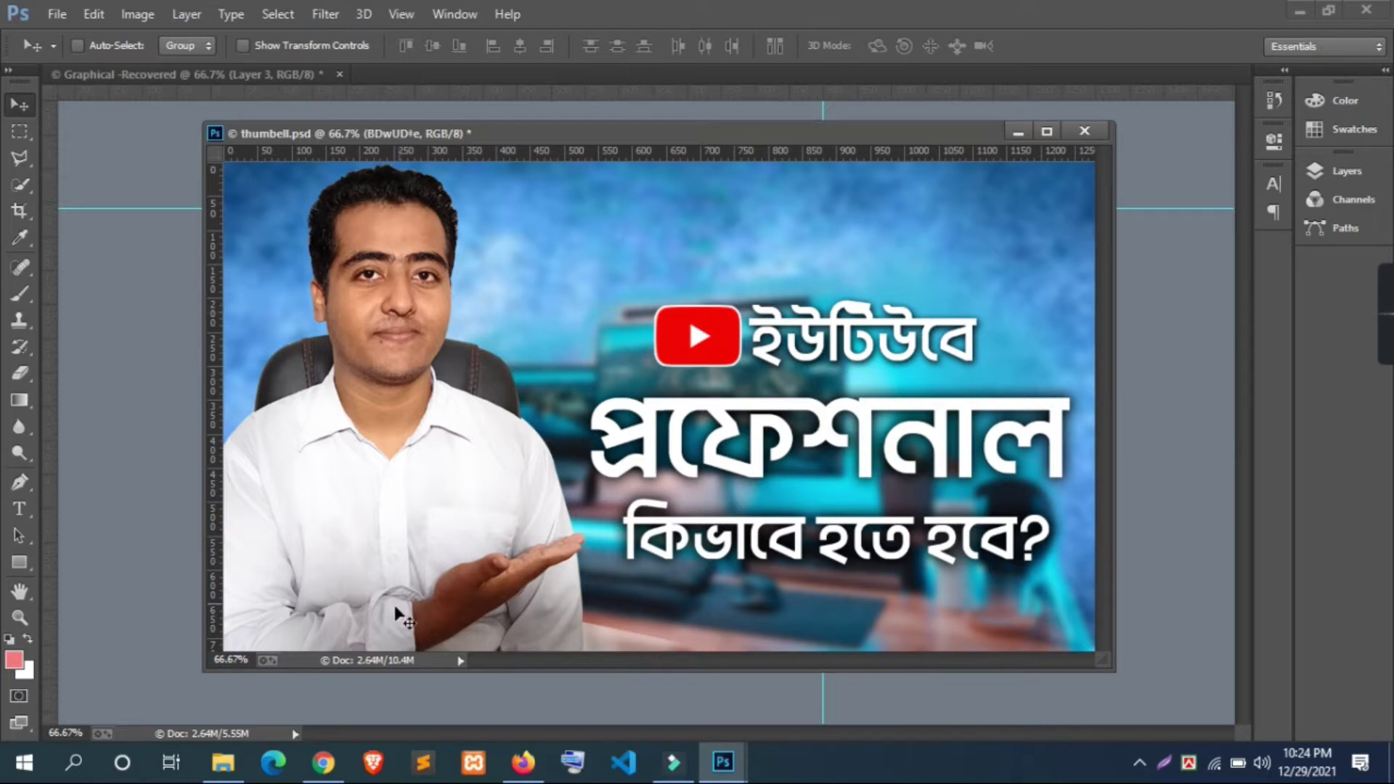
# Step: Search YouTube in Chrome for 'shoge 360'
pyautogui.click(324, 762)
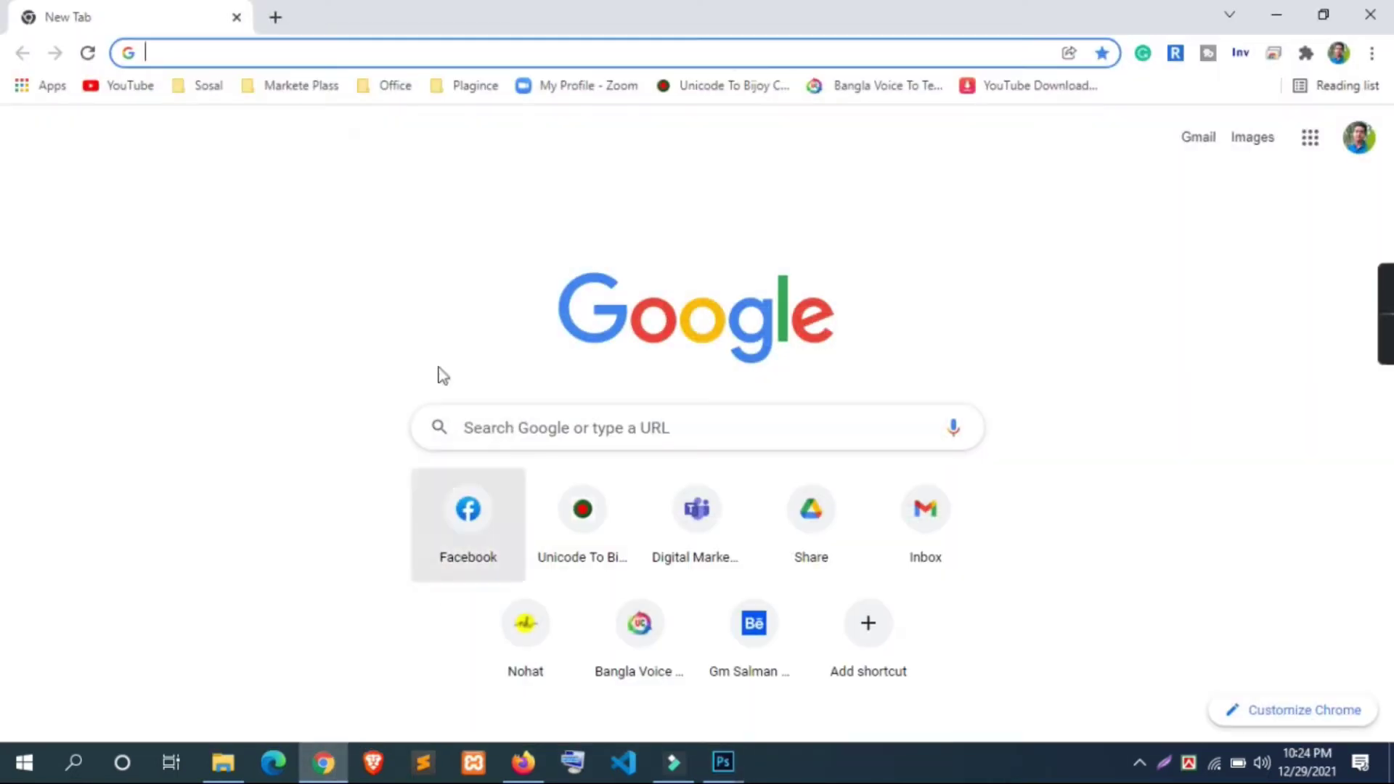
pyautogui.click(124, 91)
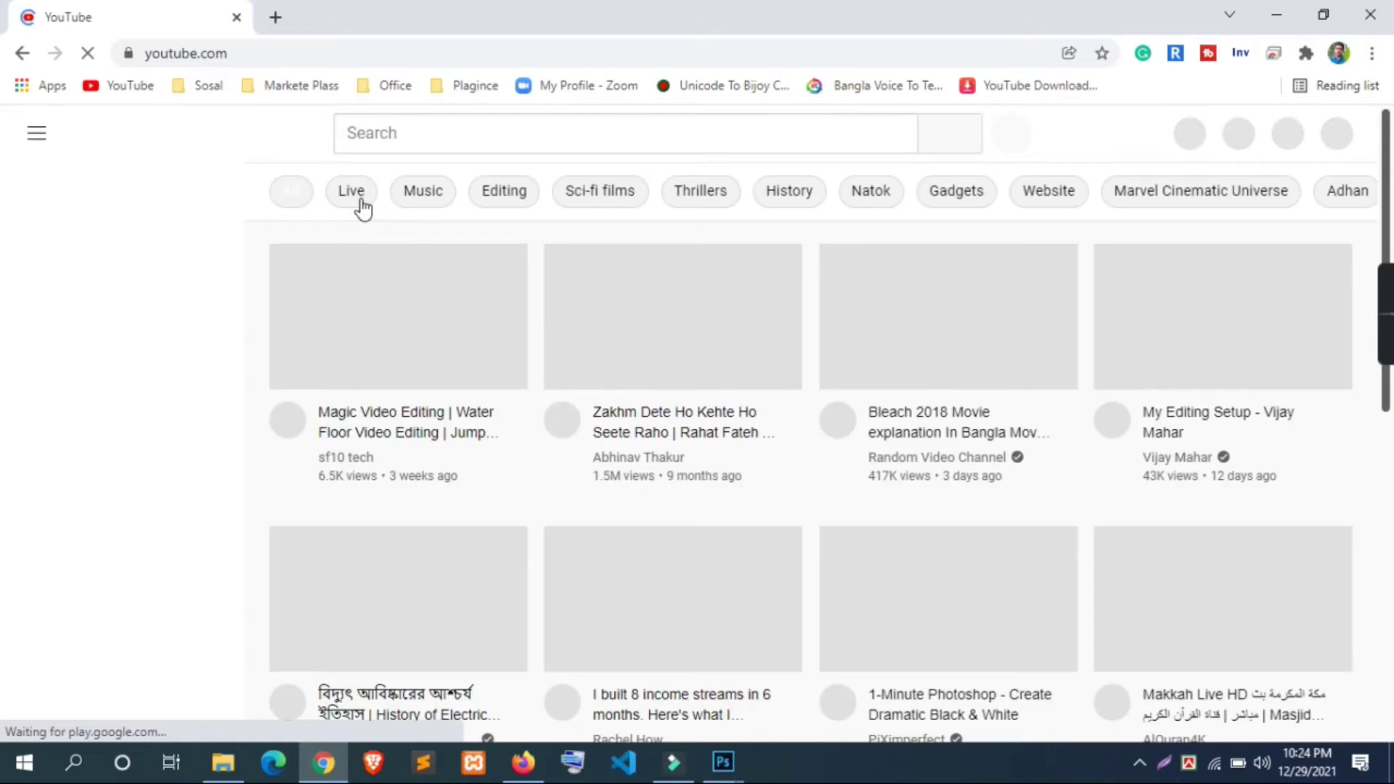
pyautogui.click(455, 139)
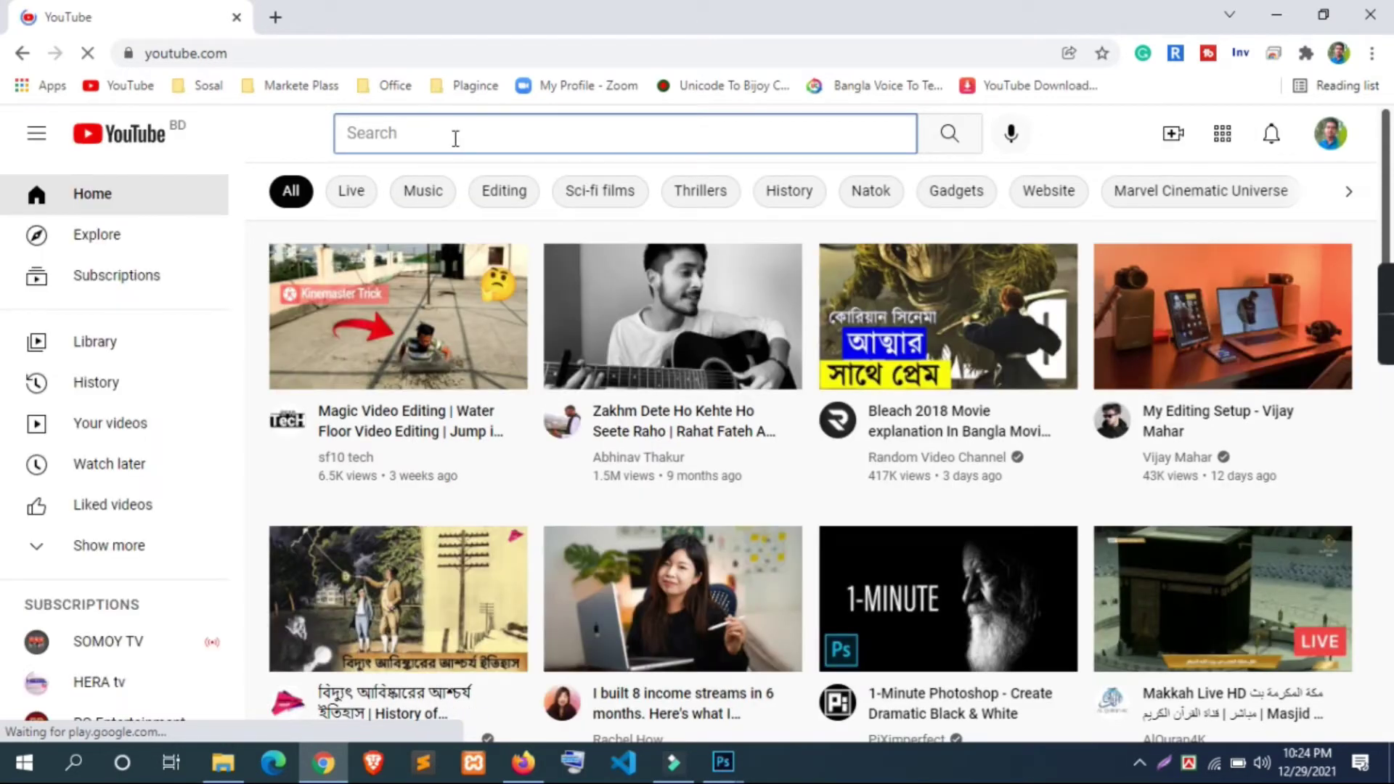
pyautogui.write('s')
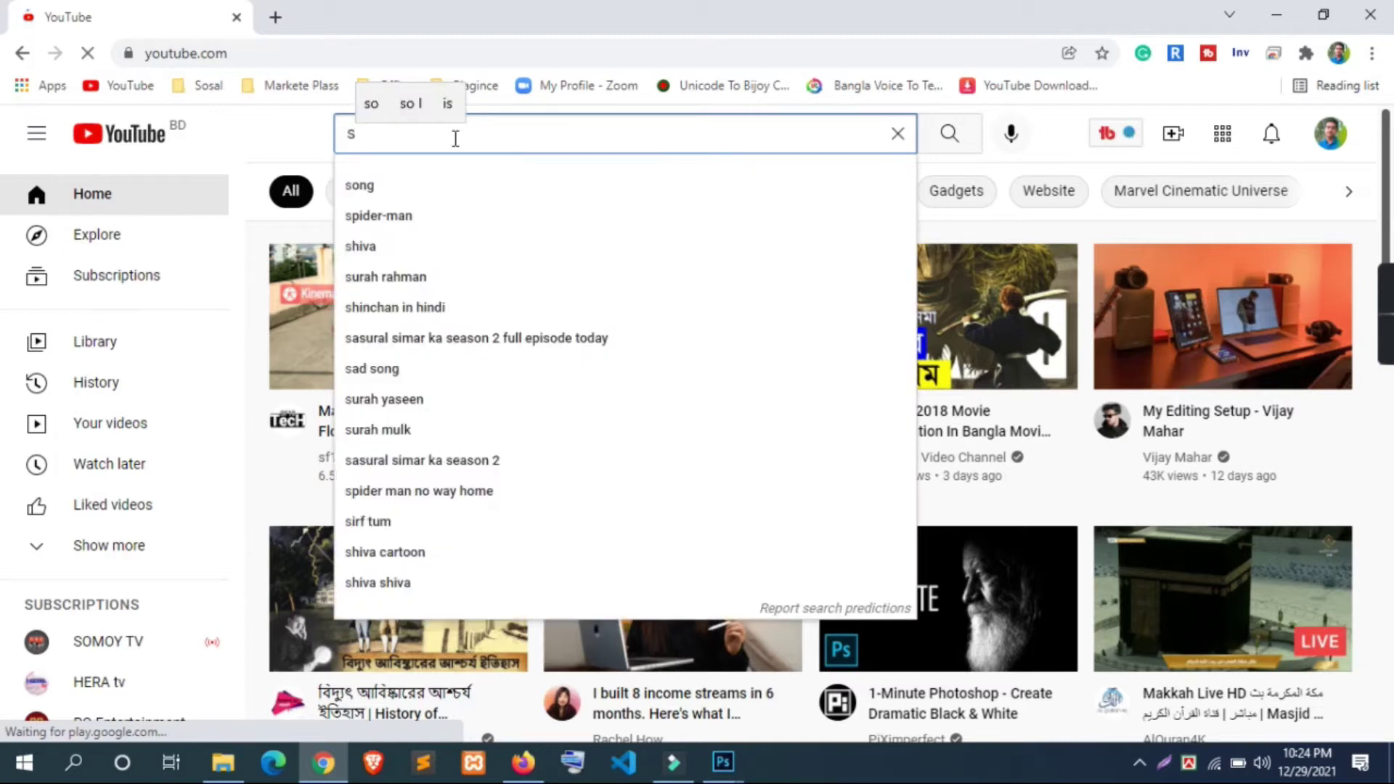
pyautogui.write('ho')
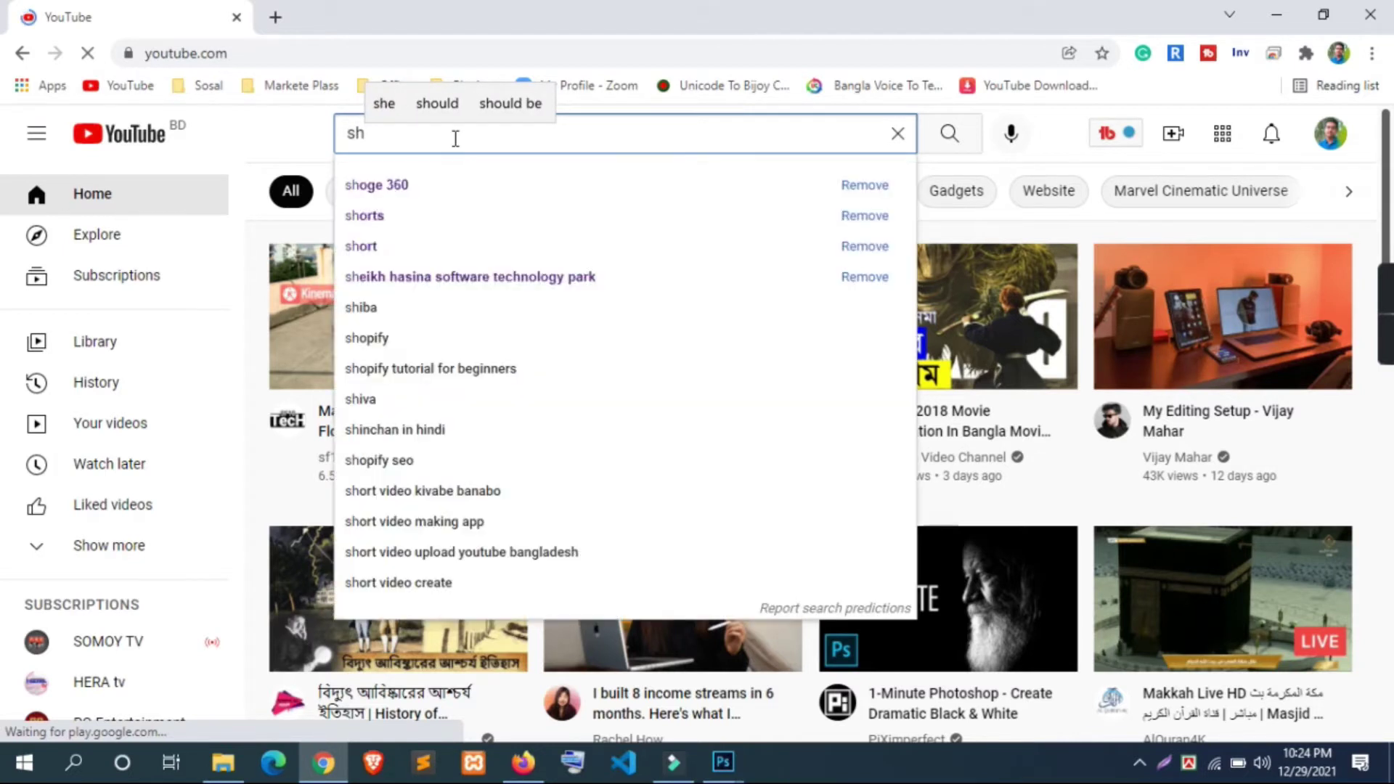
pyautogui.click(425, 193)
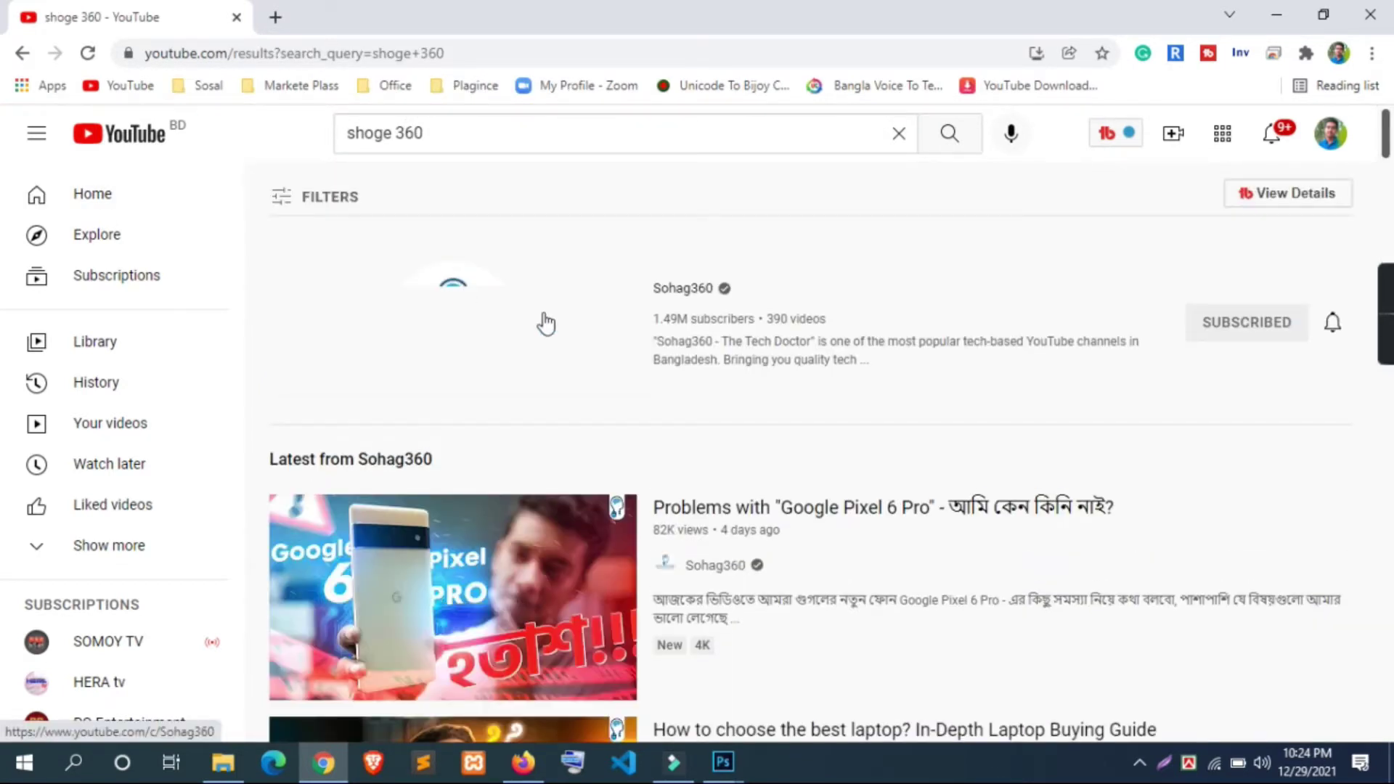
# Step: Open the Sohag360 channel's VIDEOS tab and scroll through its upload thumbnails
pyautogui.click(644, 288)
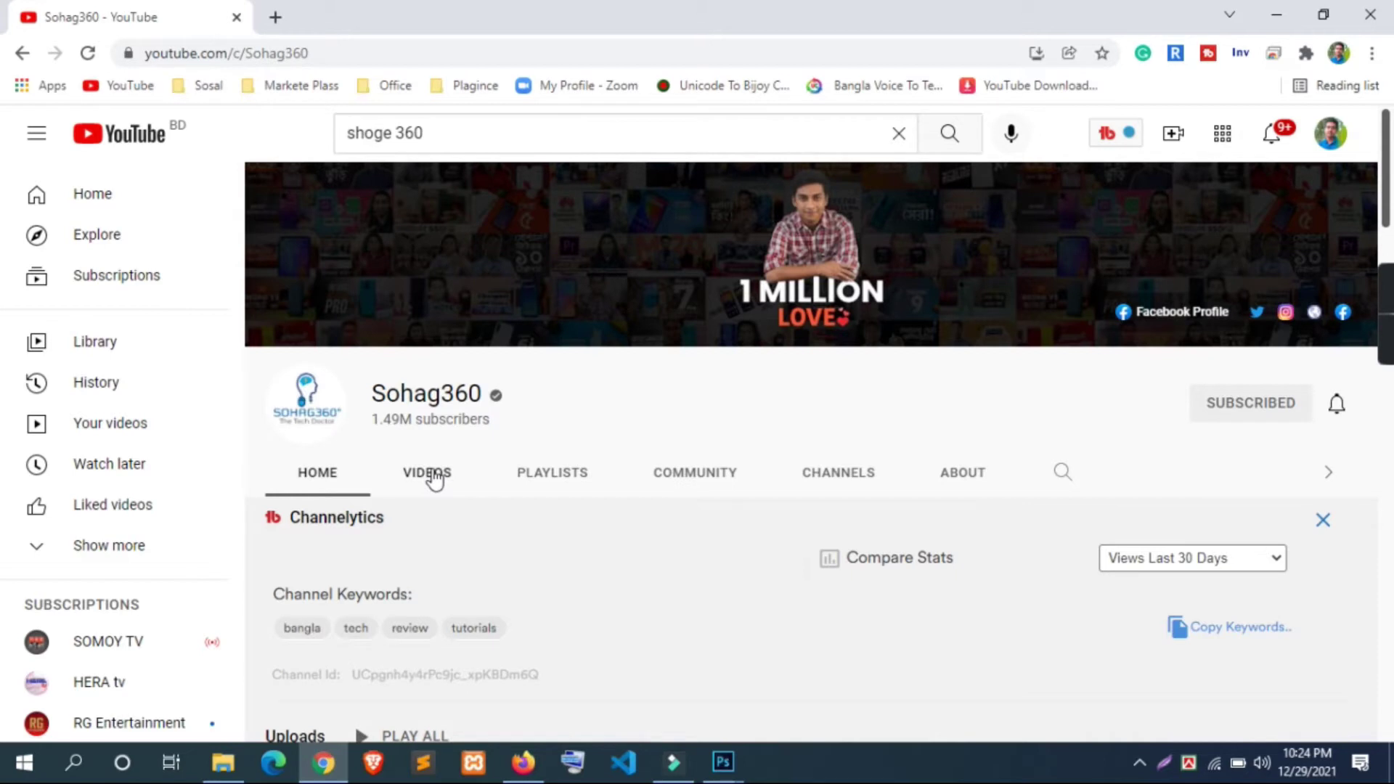
pyautogui.click(434, 478)
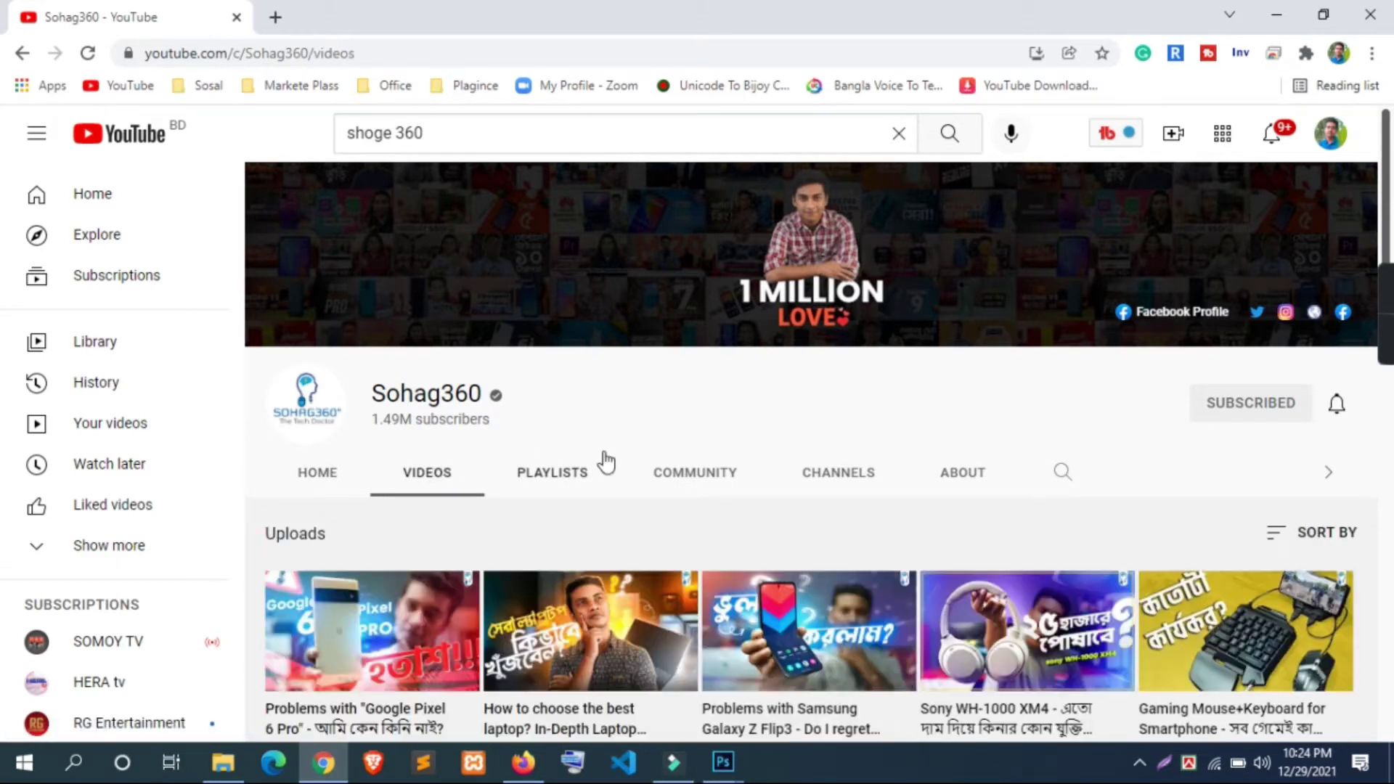
pyautogui.scroll(-1, 609, 450)
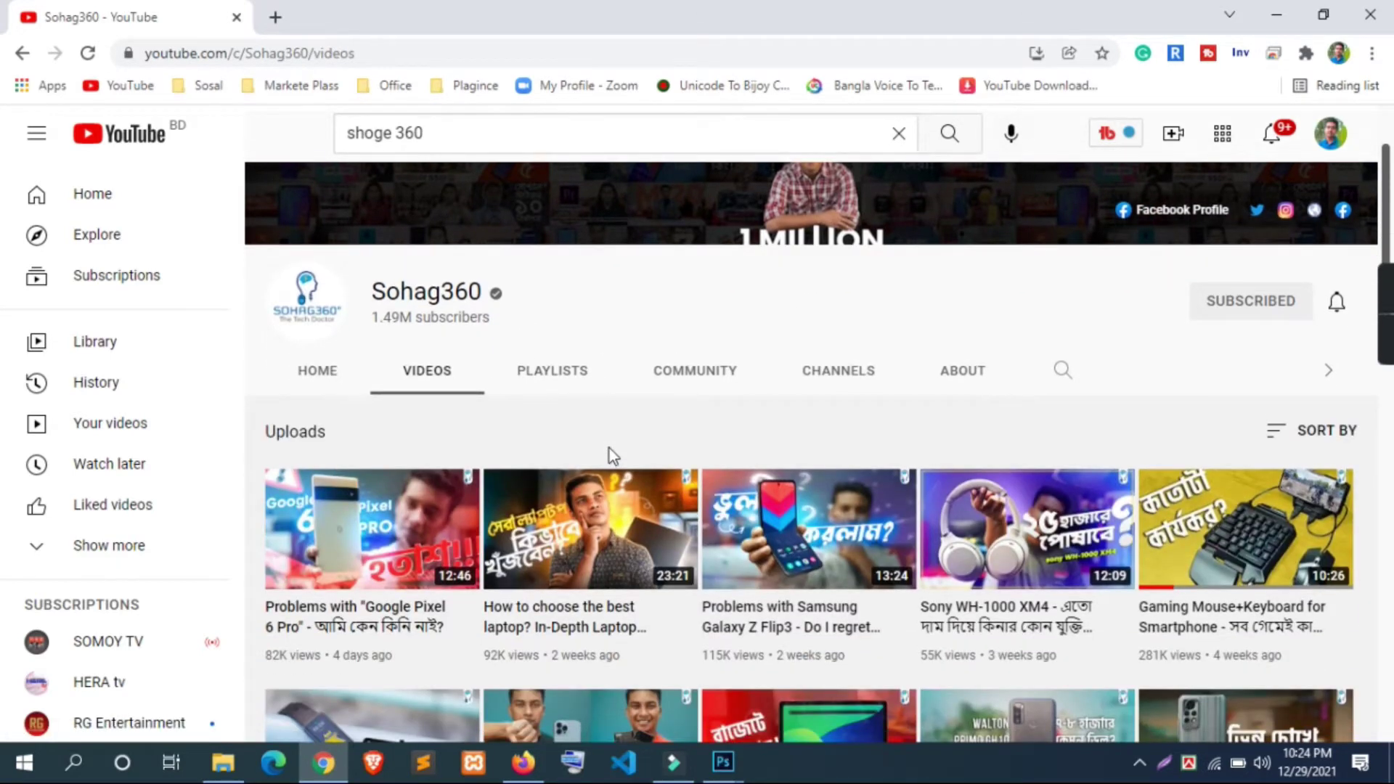
pyautogui.scroll(-1, 610, 450)
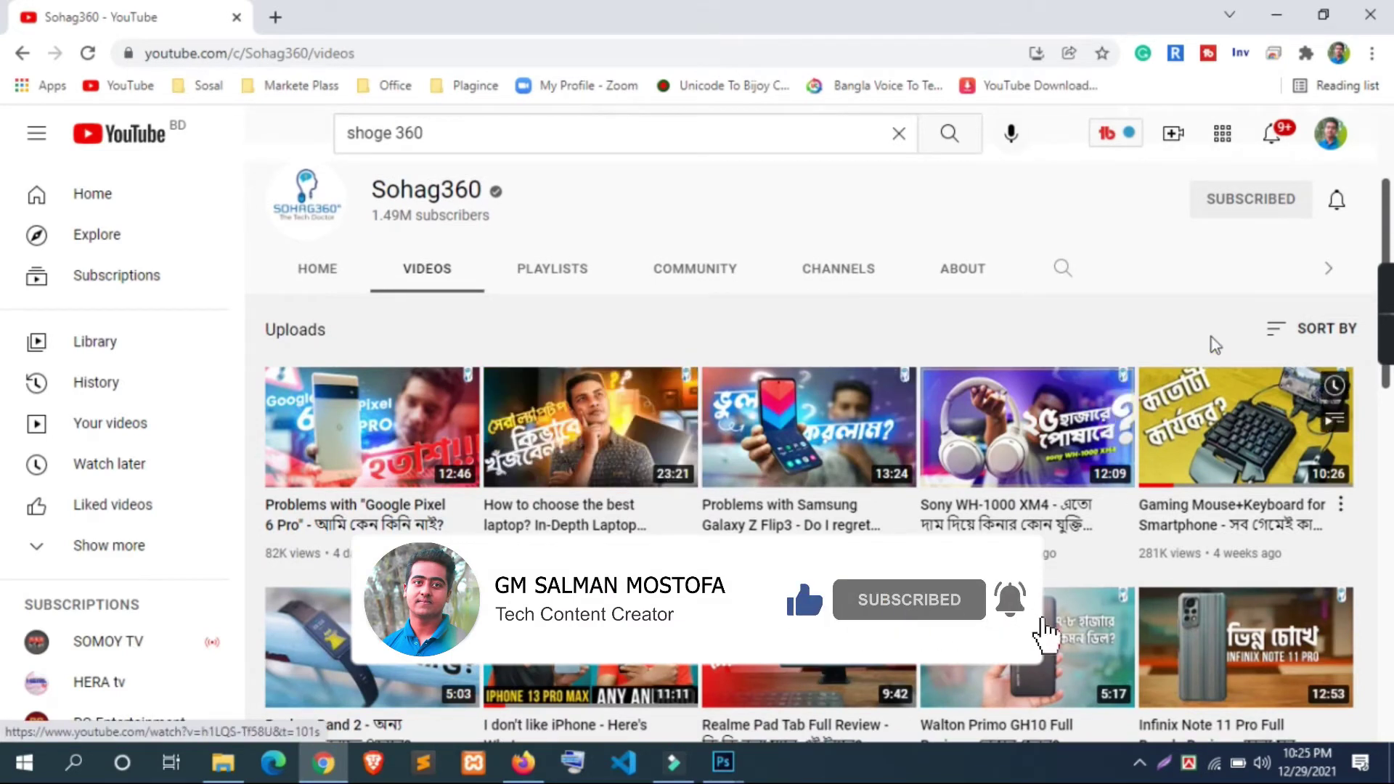
pyautogui.scroll(-1, 1210, 327)
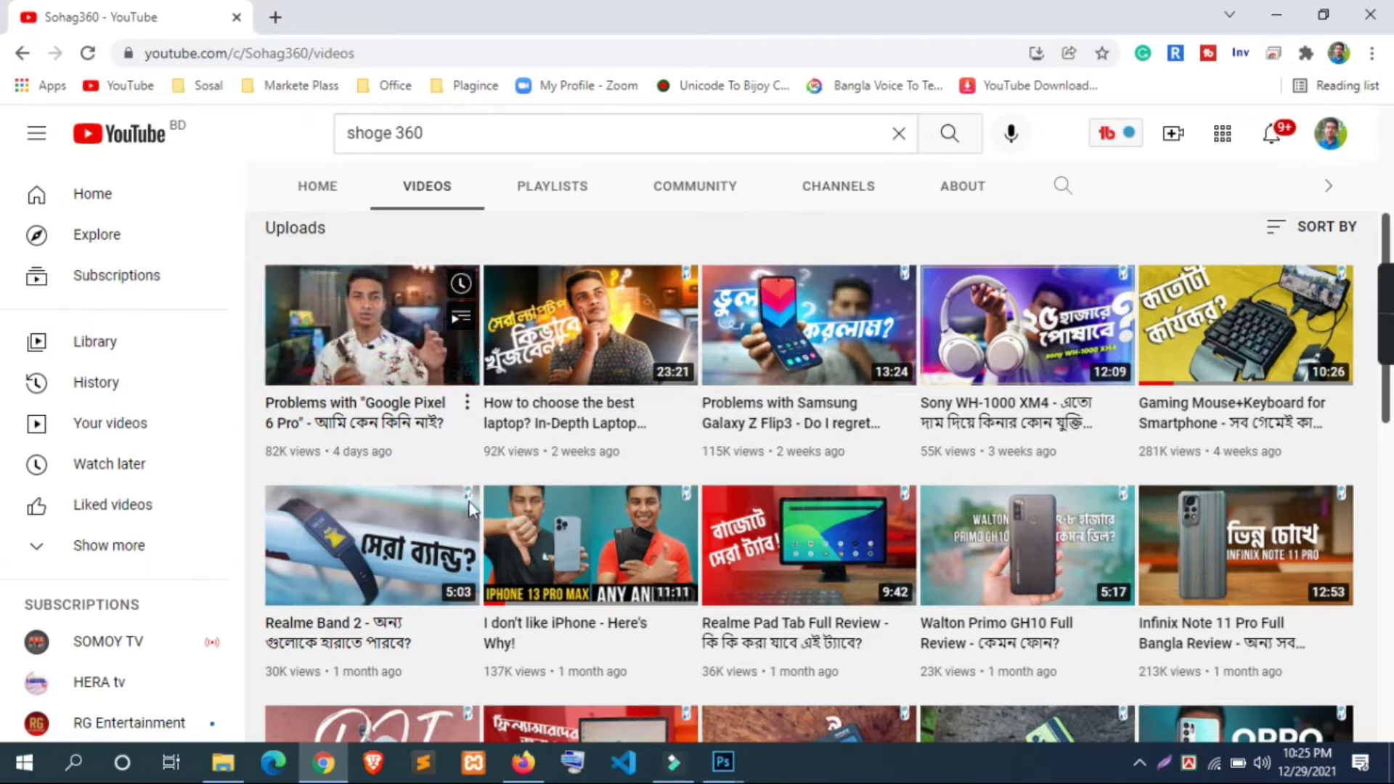
pyautogui.scroll(-1, 1390, 495)
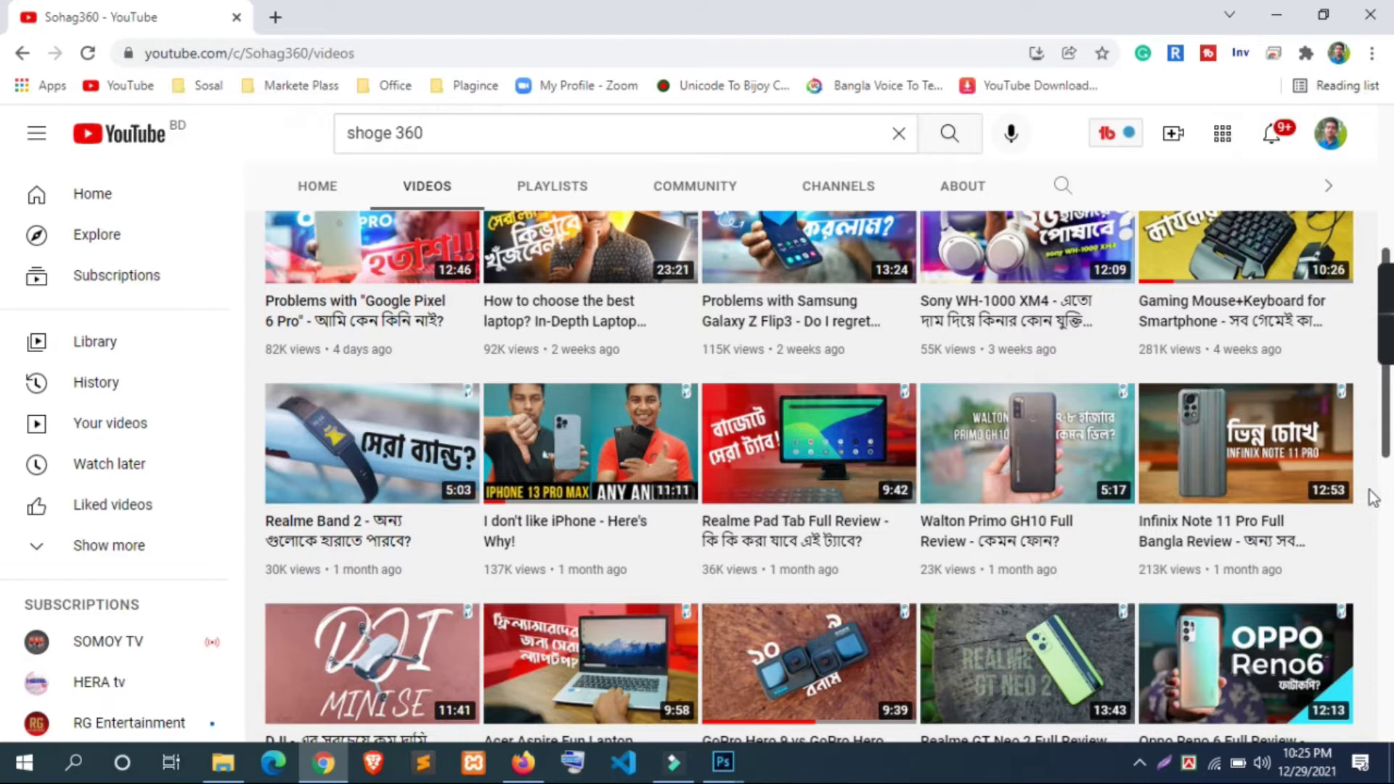
pyautogui.scroll(-1, 1379, 496)
pyautogui.scroll(-1, 1379, 496)
pyautogui.scroll(-1, 1373, 493)
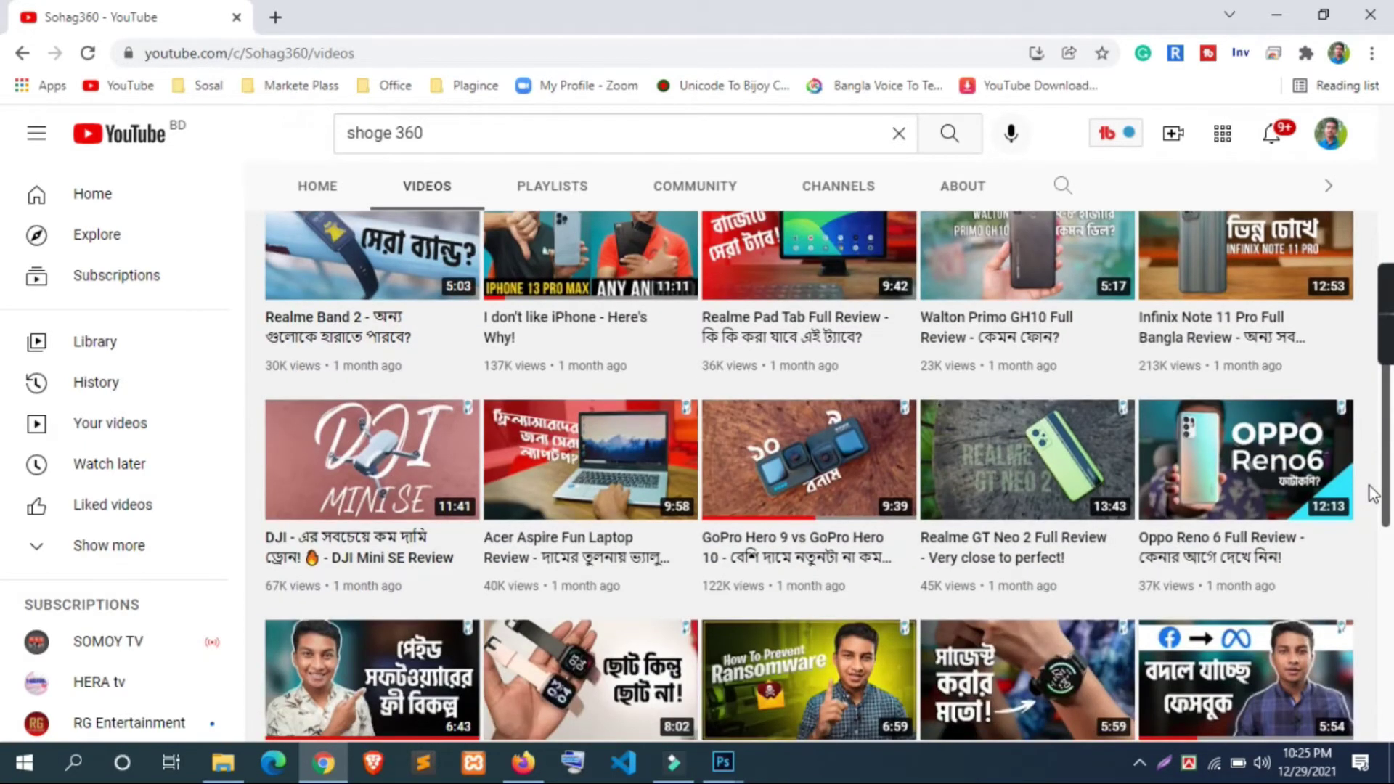
pyautogui.scroll(-1, 1373, 494)
pyautogui.scroll(-2, 1373, 491)
pyautogui.scroll(-1, 1376, 472)
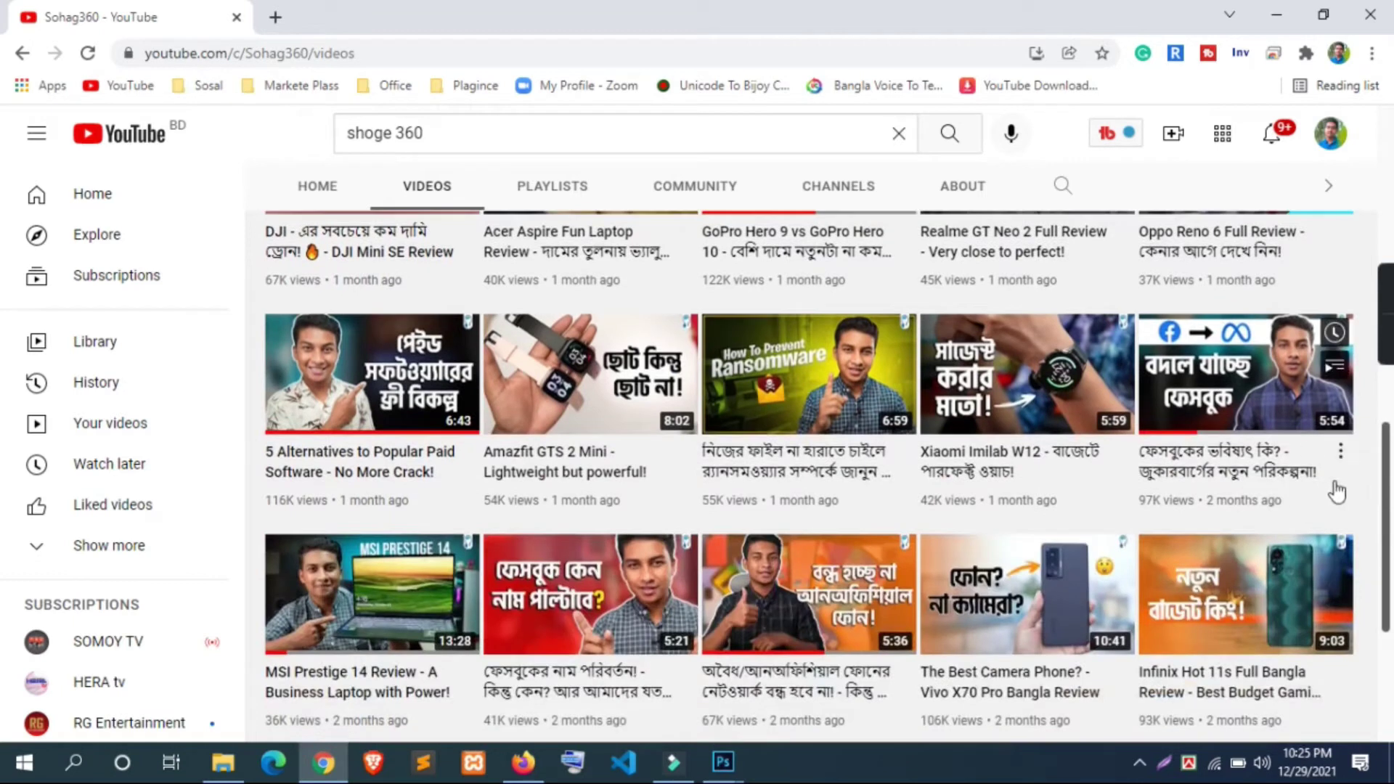
pyautogui.scroll(2, 803, 379)
pyautogui.scroll(1, 803, 380)
pyautogui.click(427, 134)
# Step: Replace the YouTube search with 'jp stream graphics'
pyautogui.moveTo(426, 133); pyautogui.dragTo(314, 138)
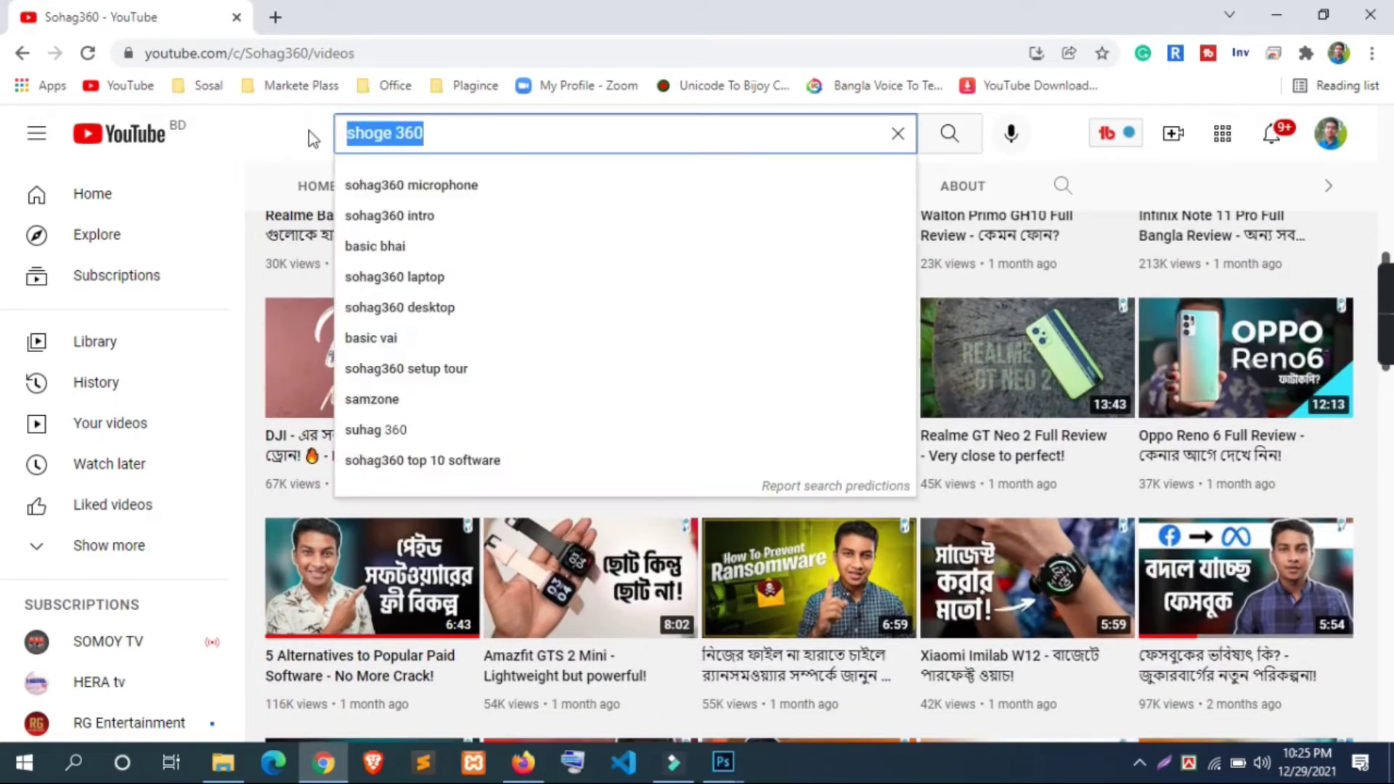
pyautogui.press('BackSpace')
pyautogui.write('jp ')
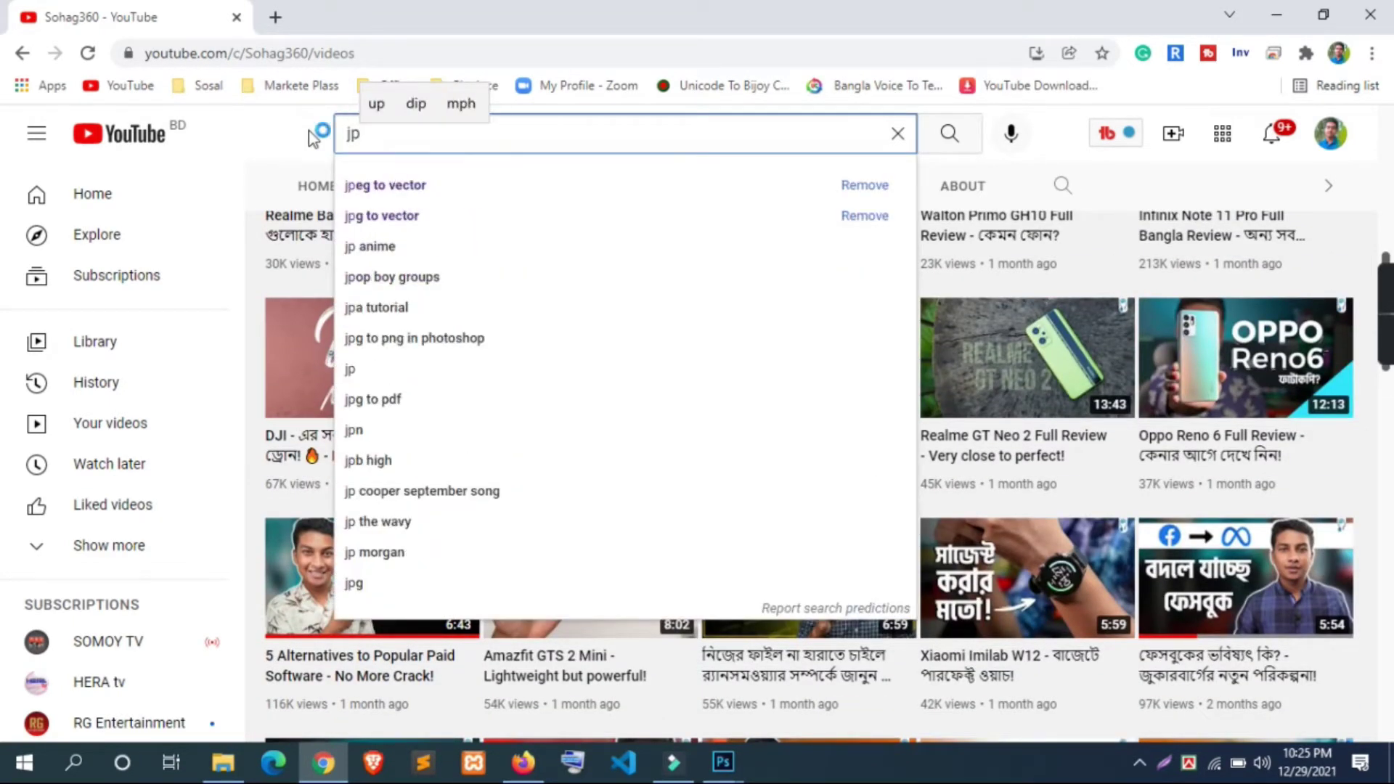
pyautogui.write('s')
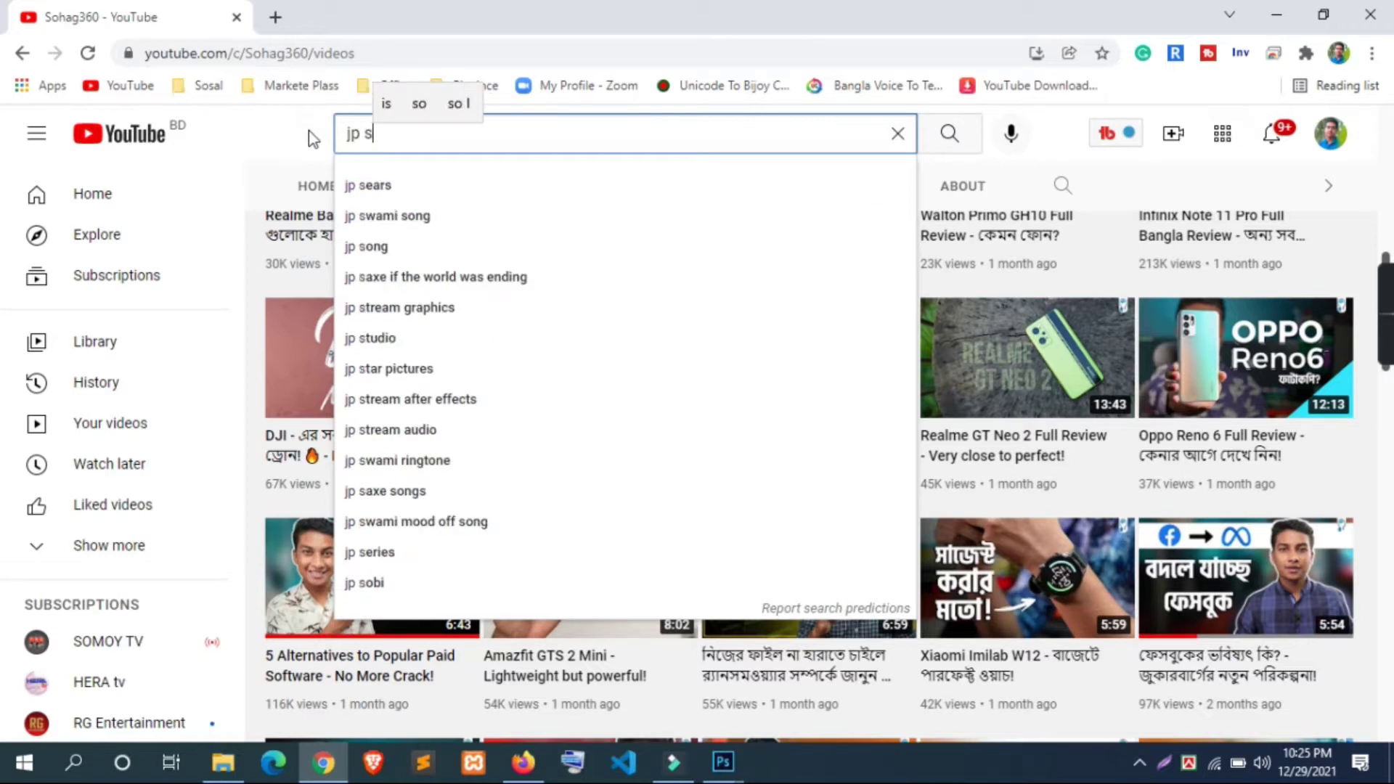
pyautogui.write('tr')
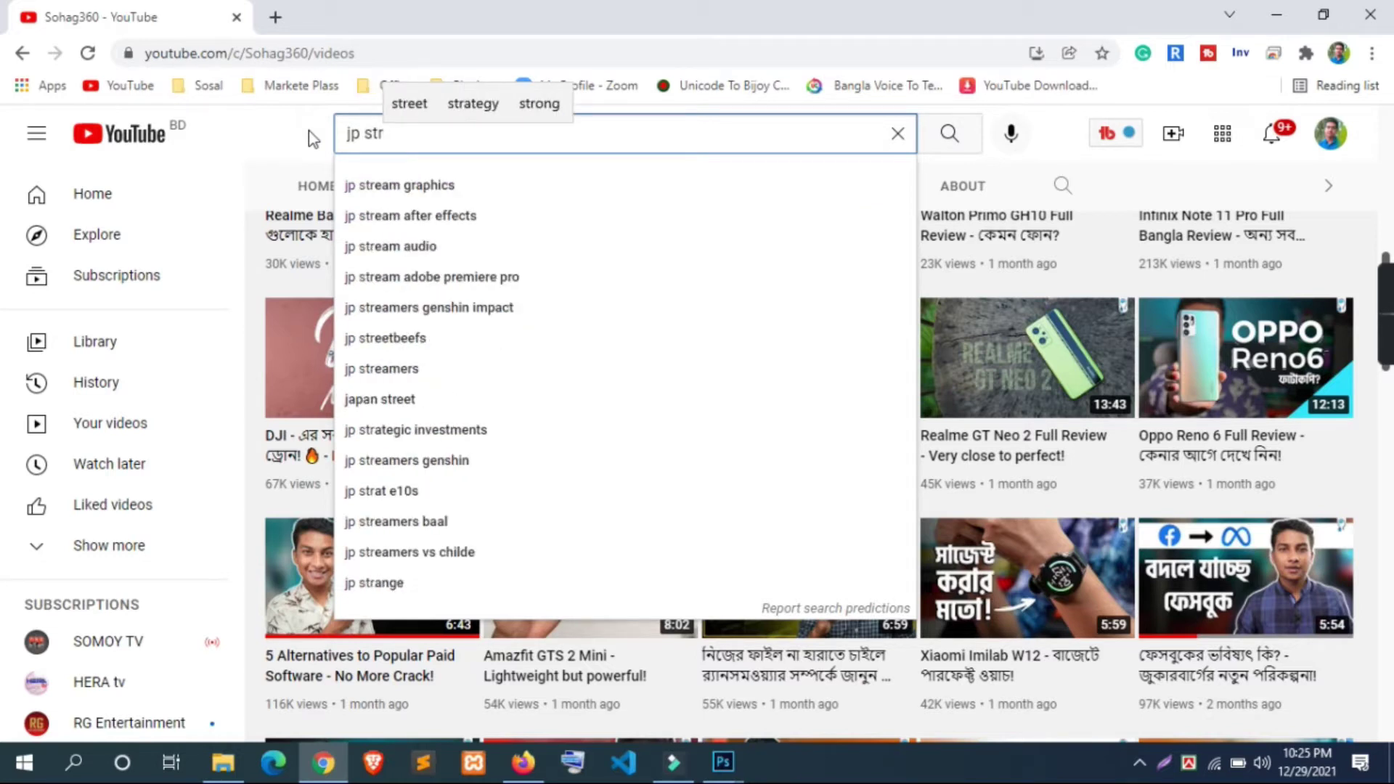
pyautogui.click(382, 187)
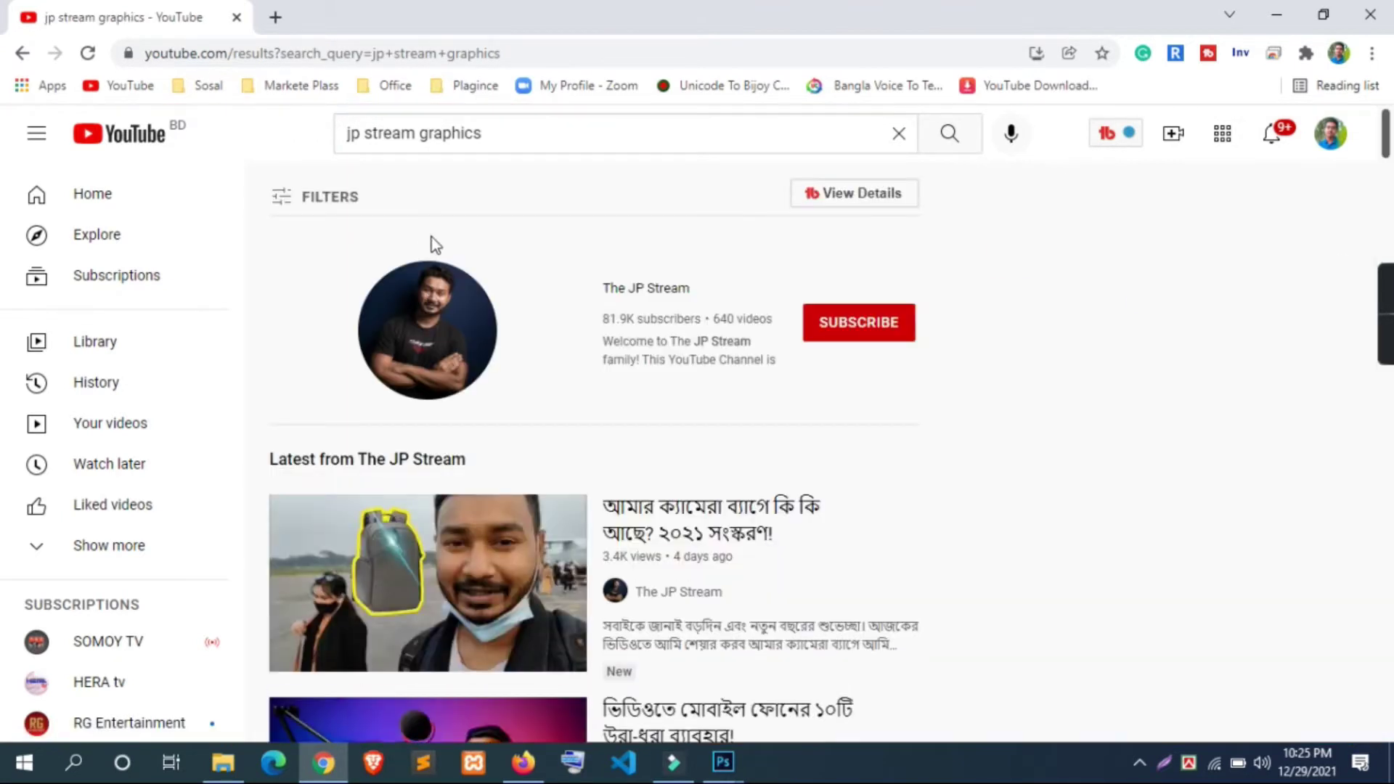
# Step: Open The JP Stream channel's VIDEOS tab and scroll through its thumbnails
pyautogui.click(615, 289)
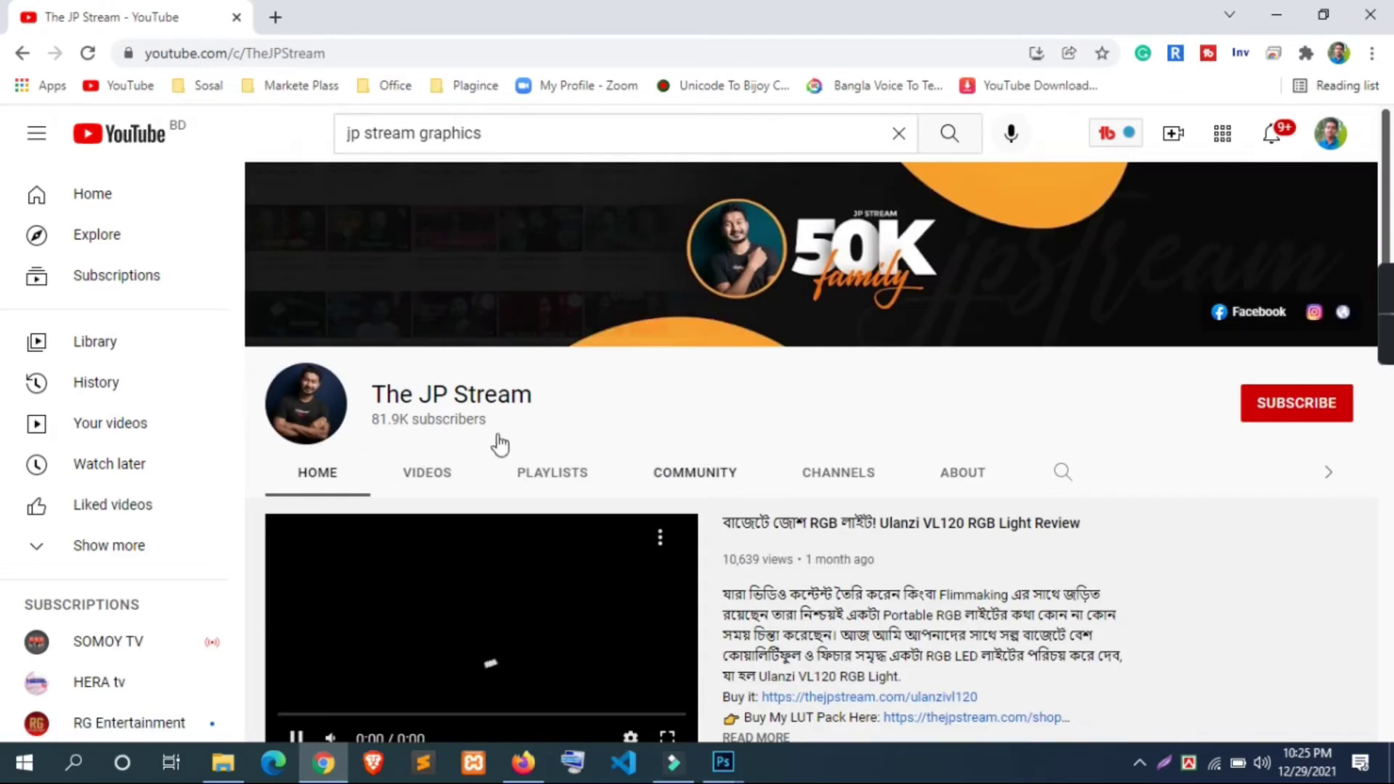
pyautogui.click(440, 270)
pyautogui.scroll(-5, 726, 356)
pyautogui.scroll(-5, 771, 412)
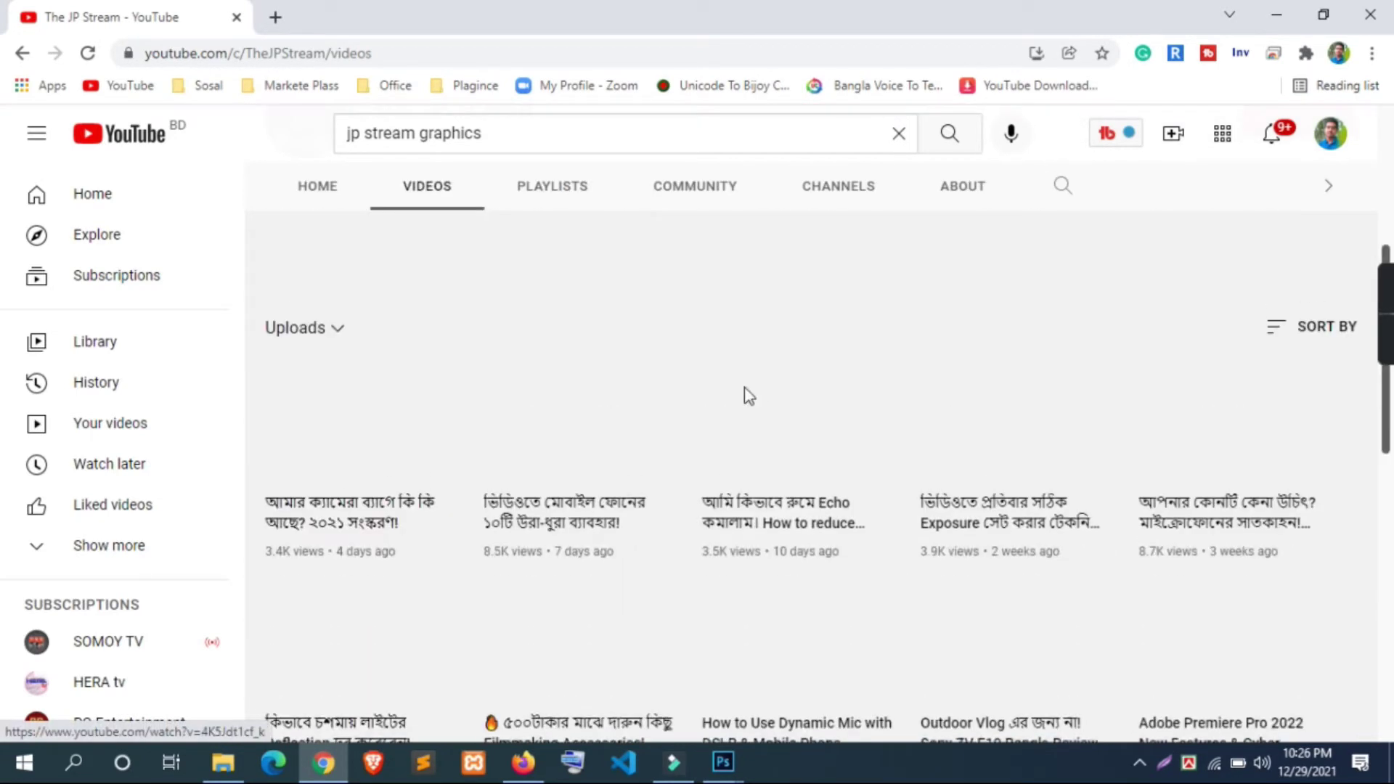
pyautogui.scroll(-5, 745, 384)
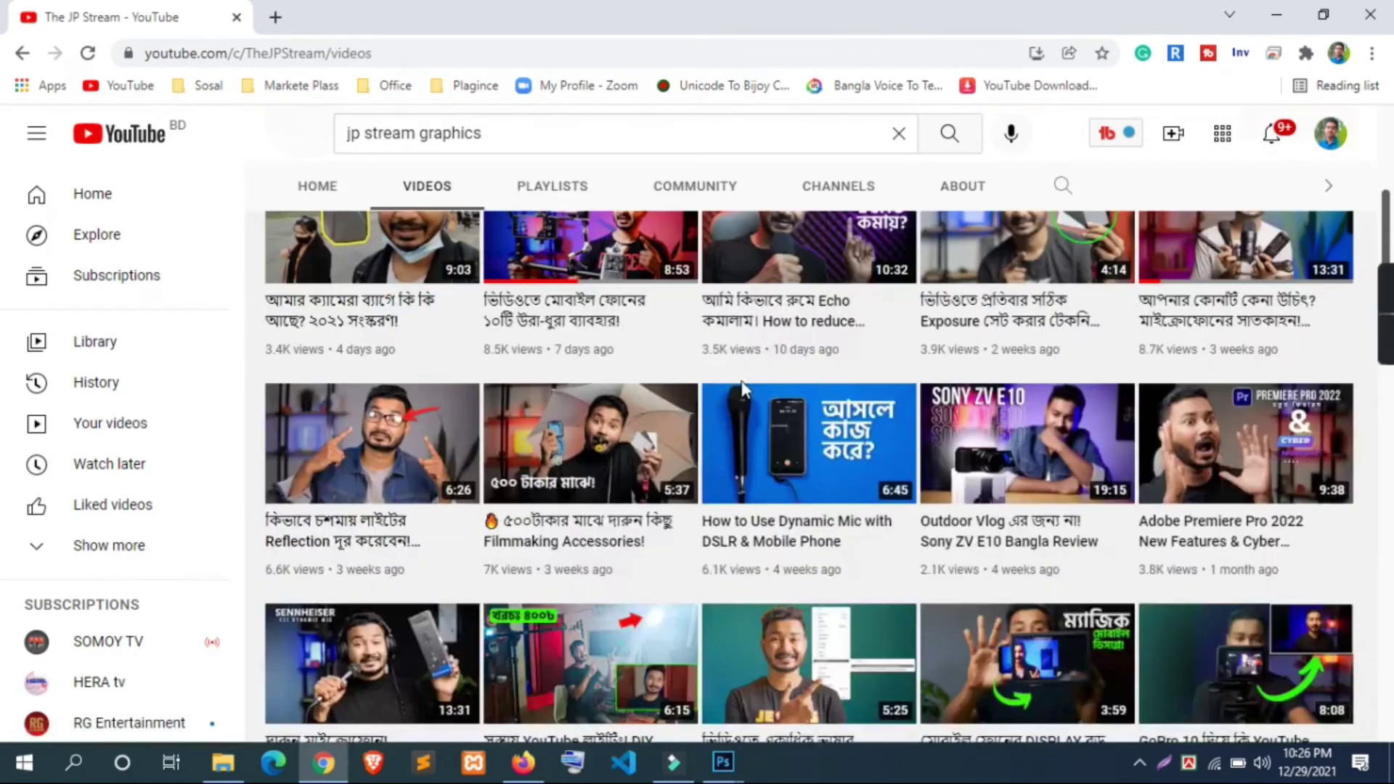
pyautogui.scroll(1, 755, 410)
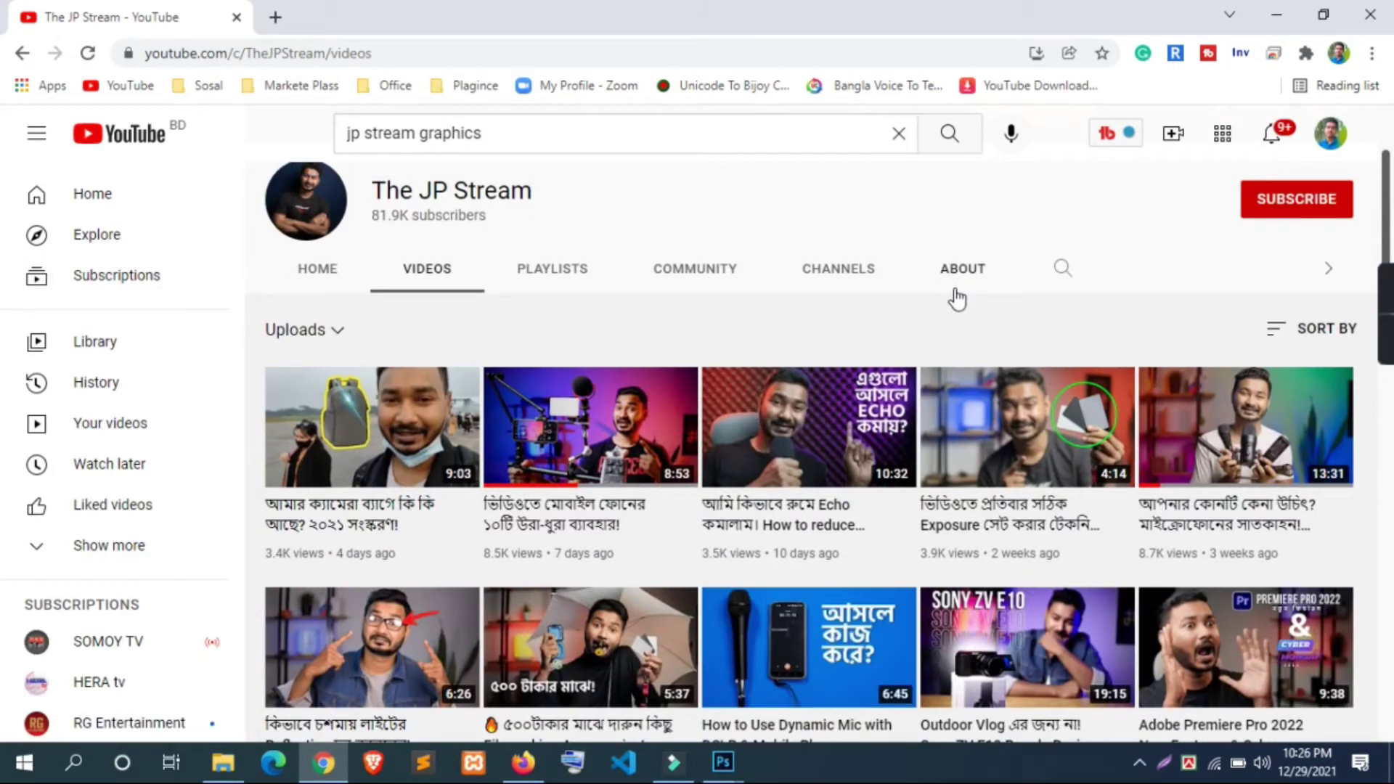
pyautogui.scroll(-1, 944, 338)
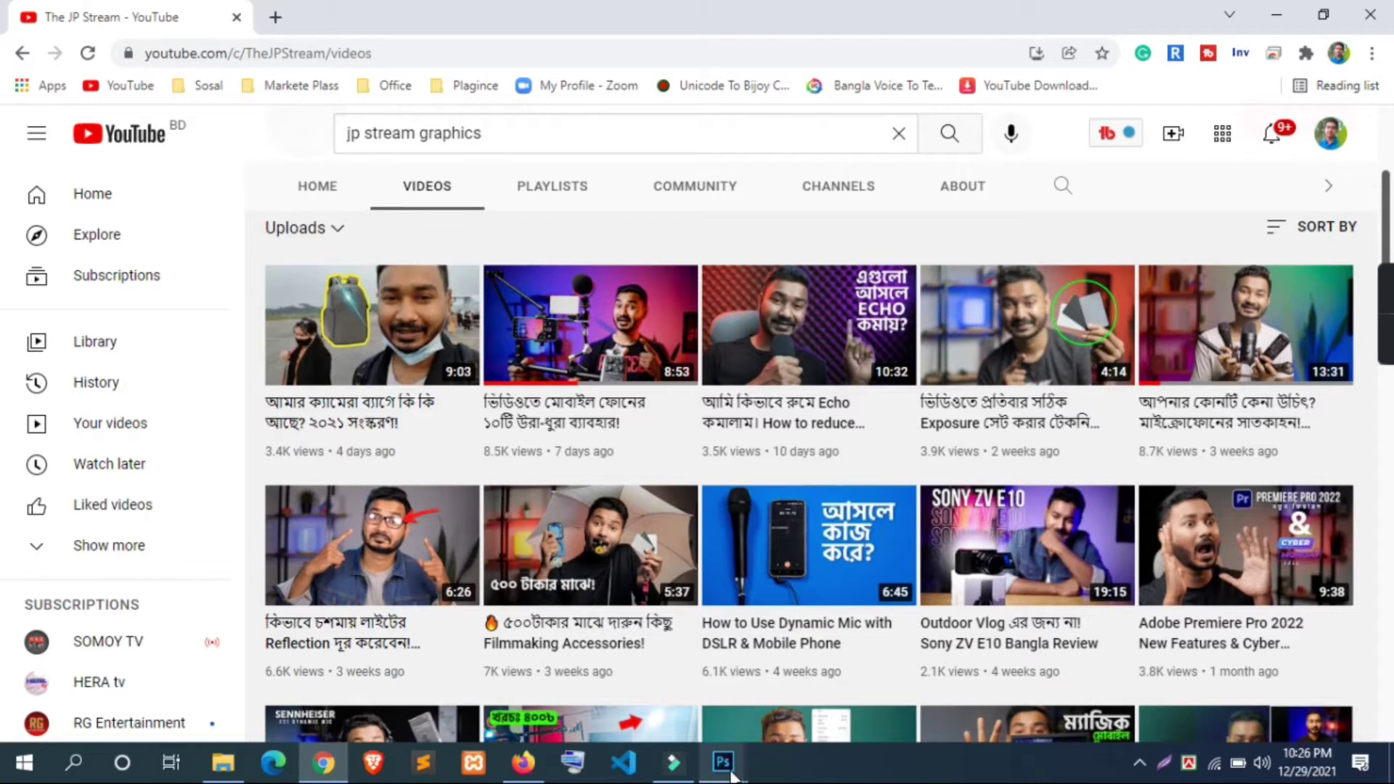
# Step: Glance at the Photoshop thumbnail design, then return to the YouTube channel page
pyautogui.click(729, 771)
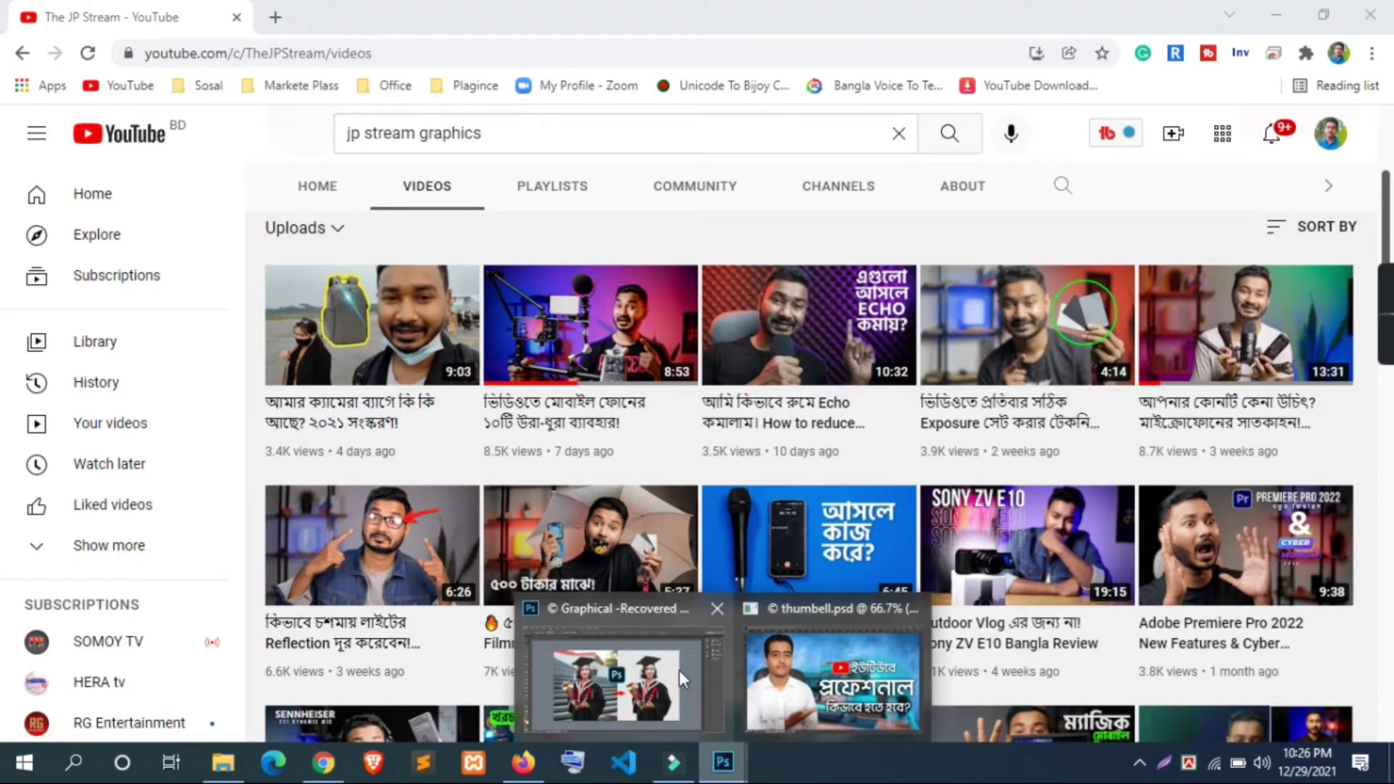
pyautogui.click(677, 669)
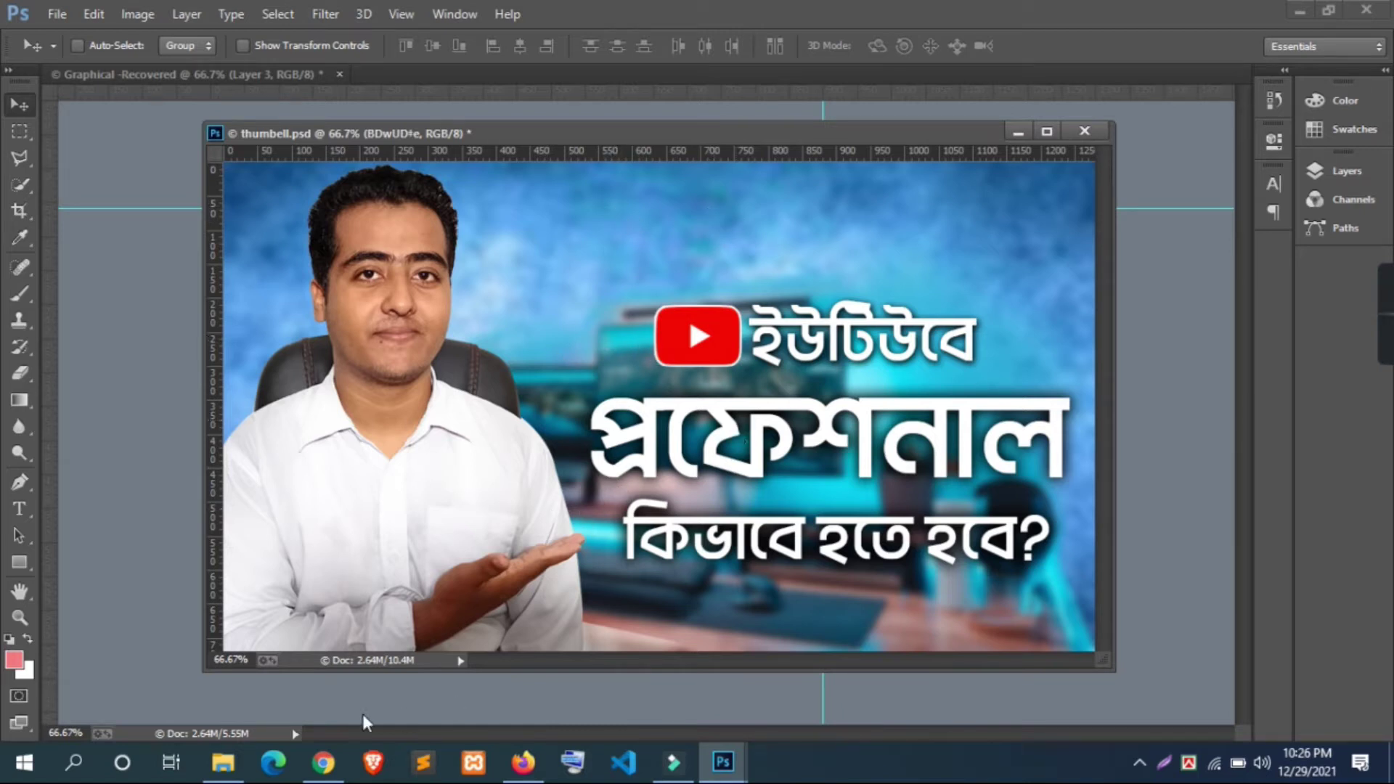
pyautogui.click(336, 759)
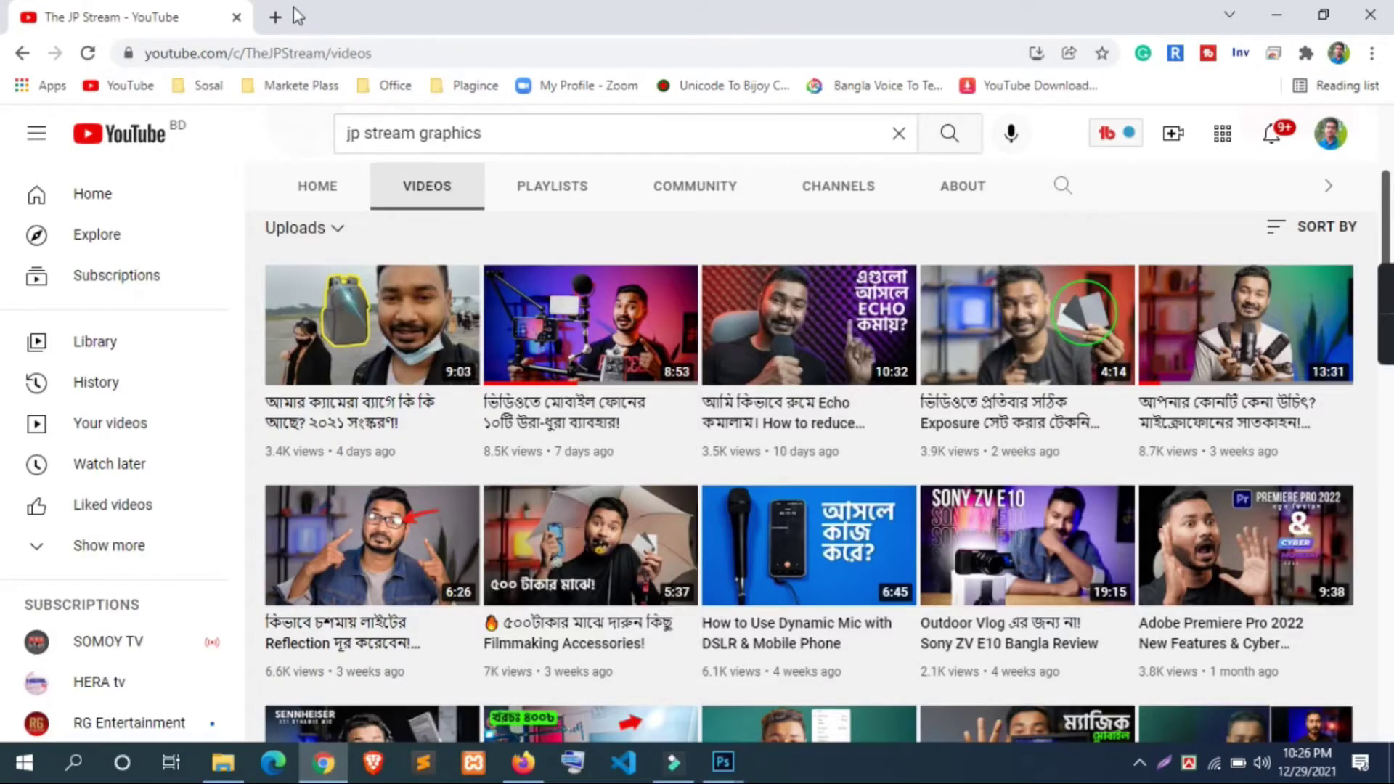
# Step: Google 'youtube thumbnail' from a new browser tab
pyautogui.click(275, 17)
pyautogui.click(261, 53)
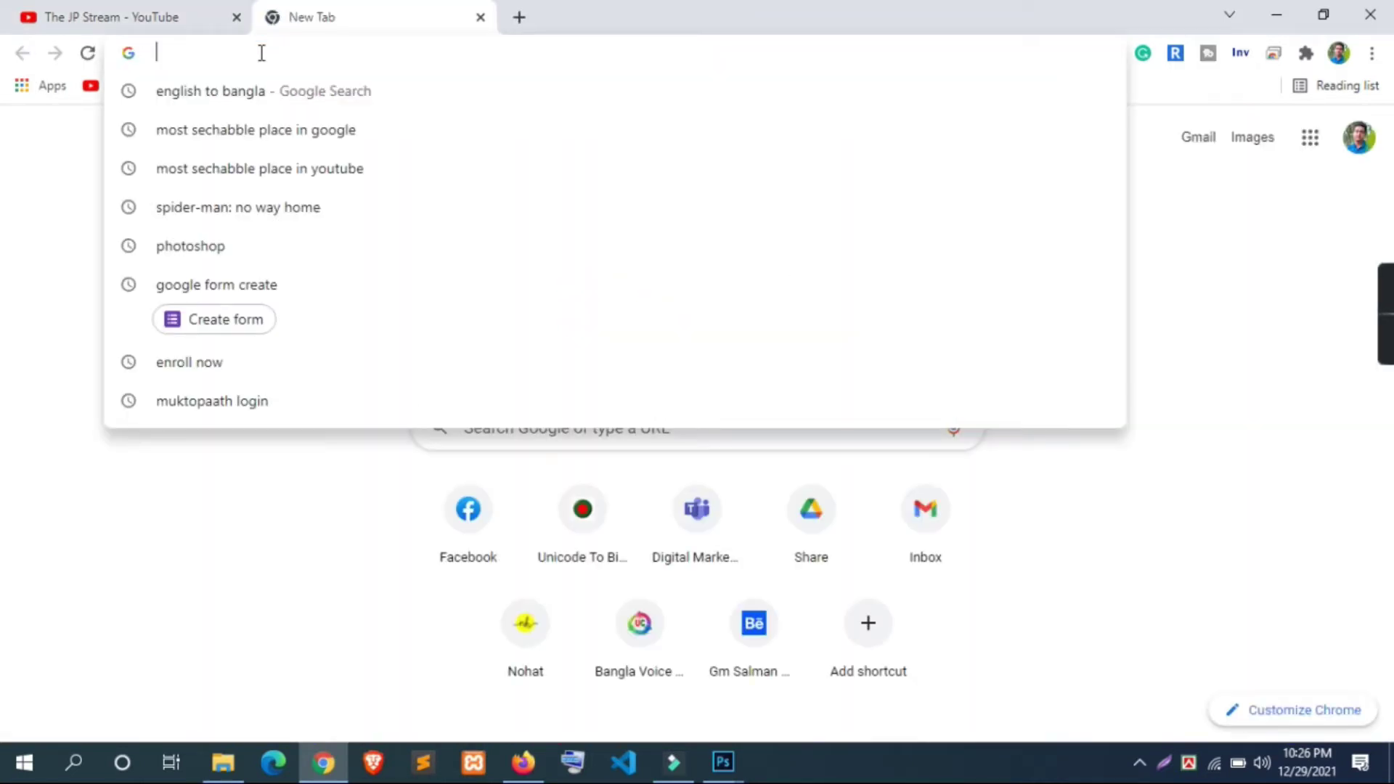
pyautogui.write('t')
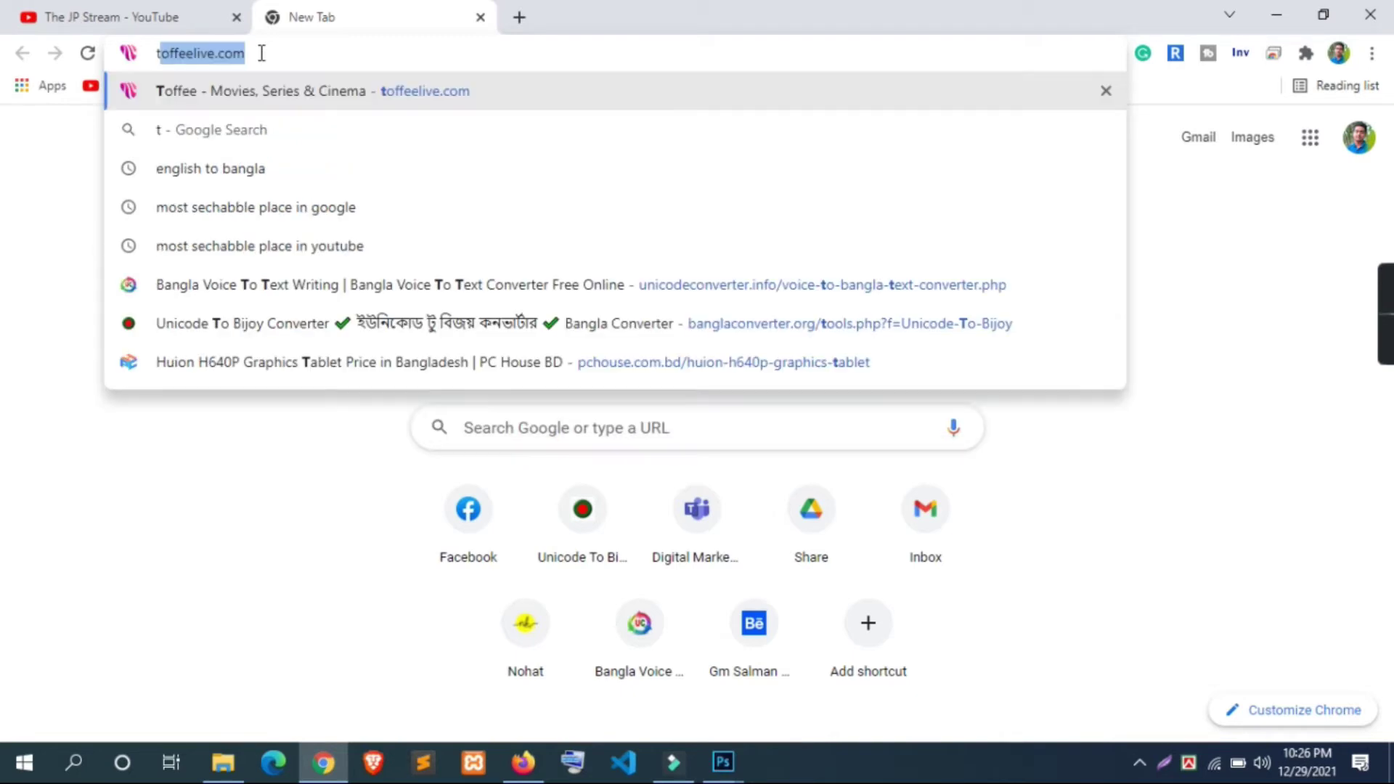
pyautogui.press('BackSpace')
pyautogui.write('y')
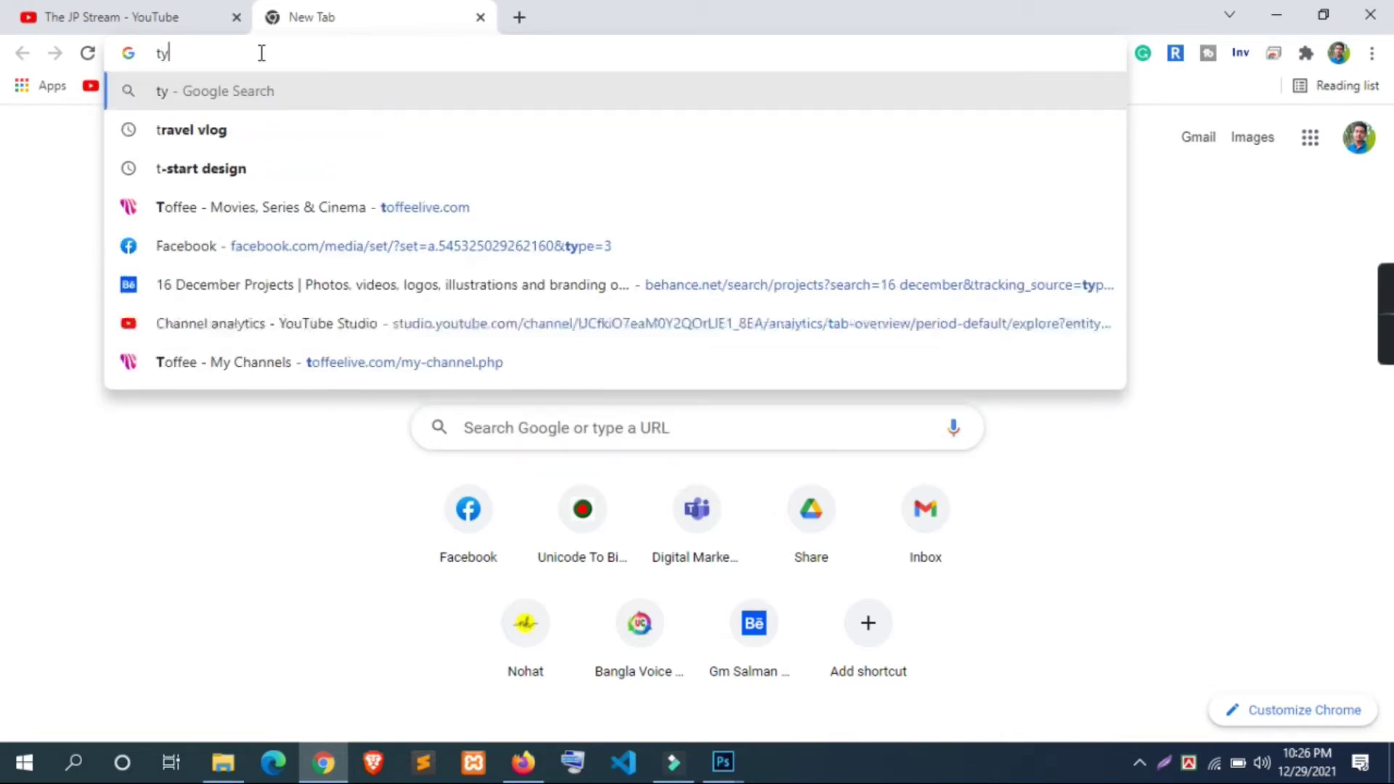
pyautogui.press('BackSpace')
pyautogui.press('BackSpace')
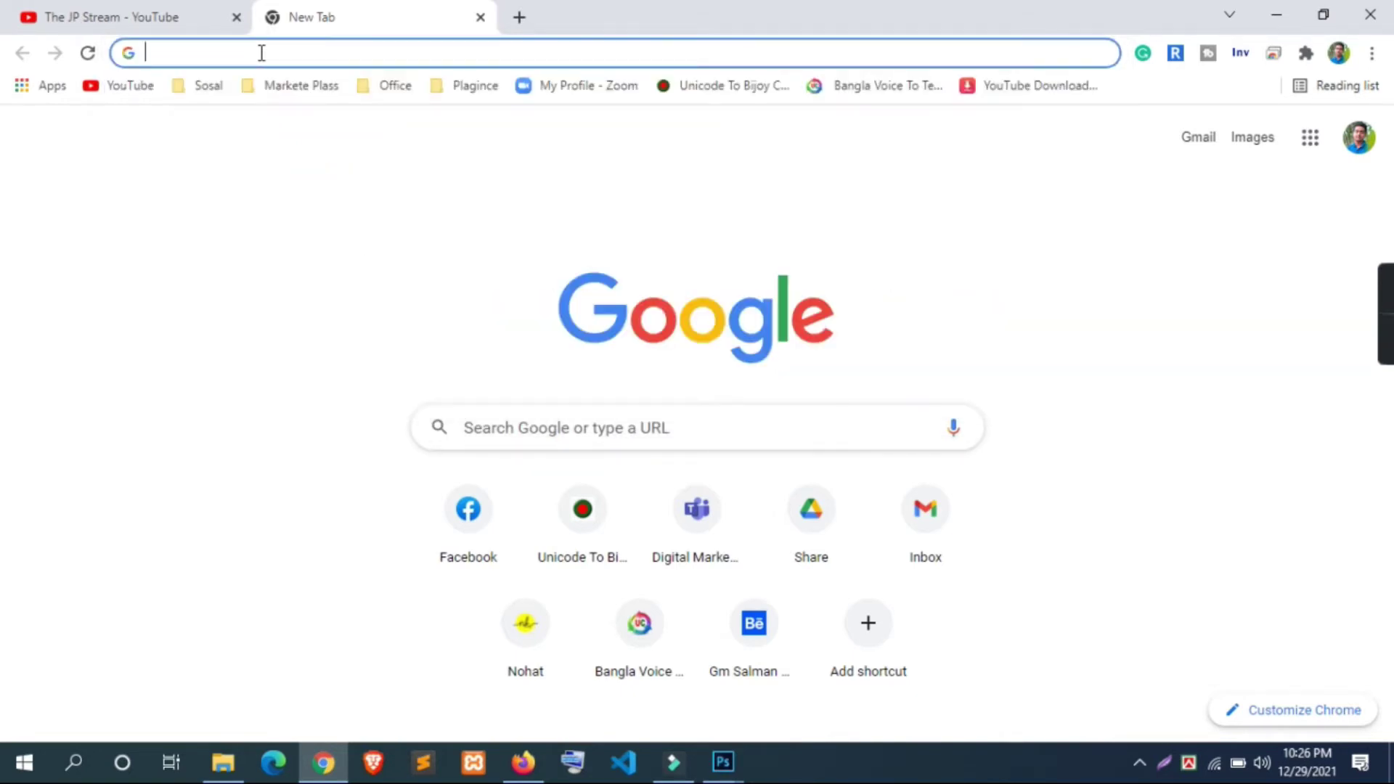
pyautogui.write('youtube.com')
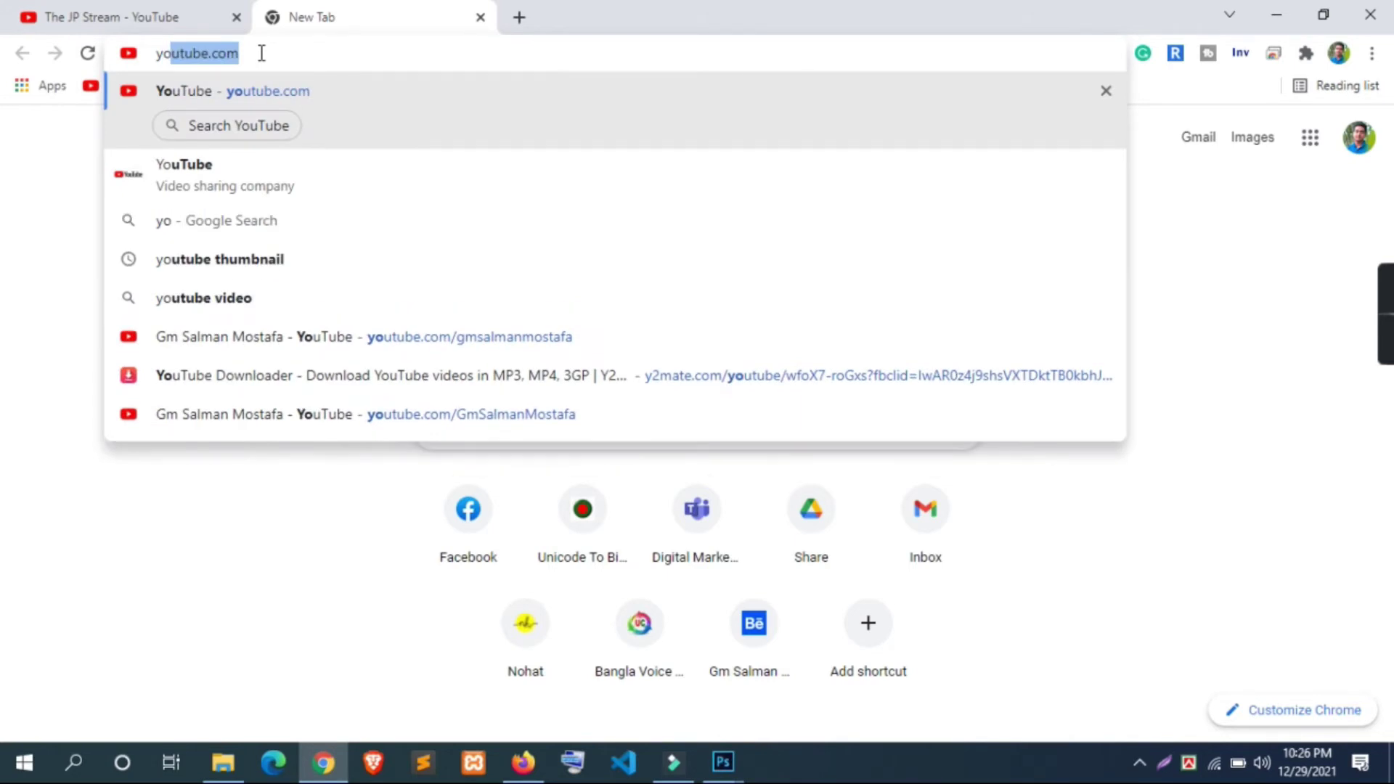
pyautogui.press('Right')
pyautogui.press('BackSpace')
pyautogui.press('BackSpace')
pyautogui.press('BackSpace')
pyautogui.press('BackSpace')
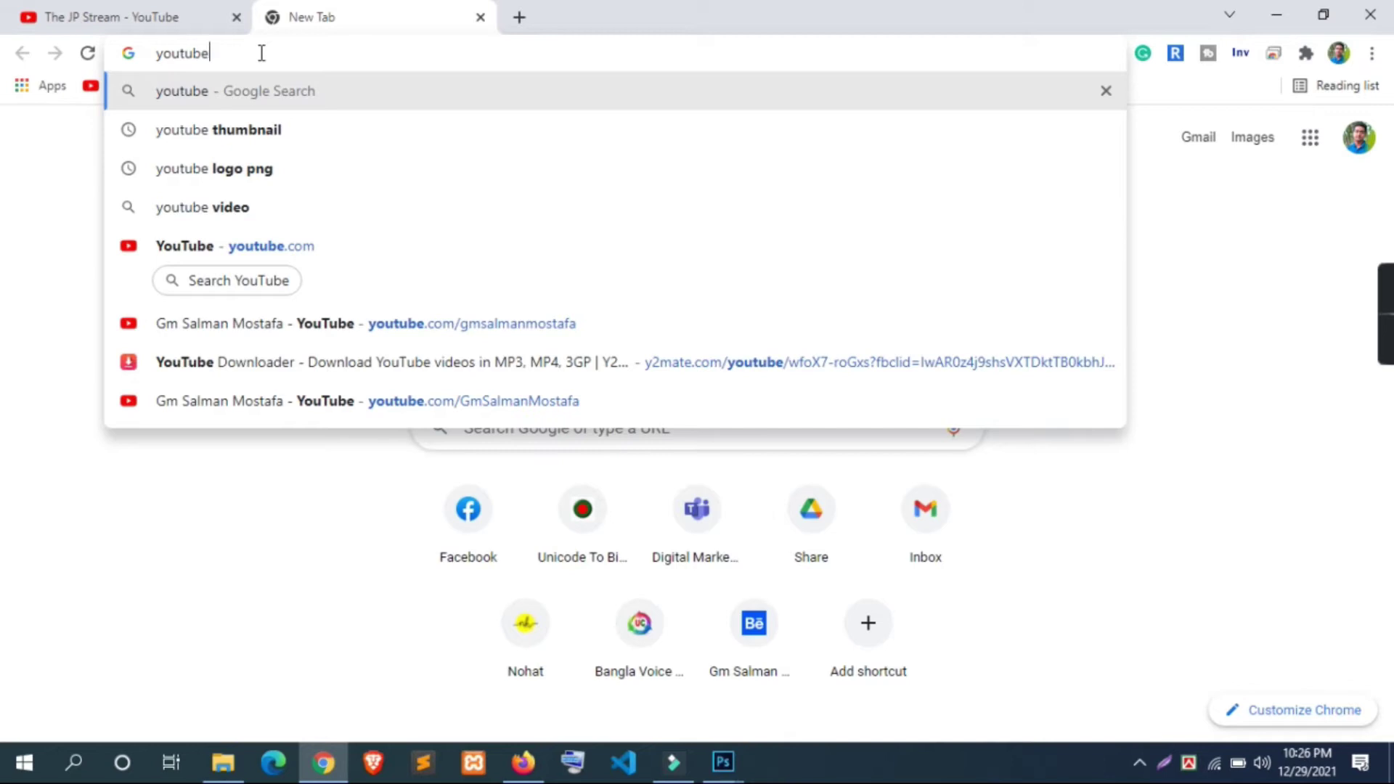
pyautogui.press('Down')
pyautogui.press('Return')
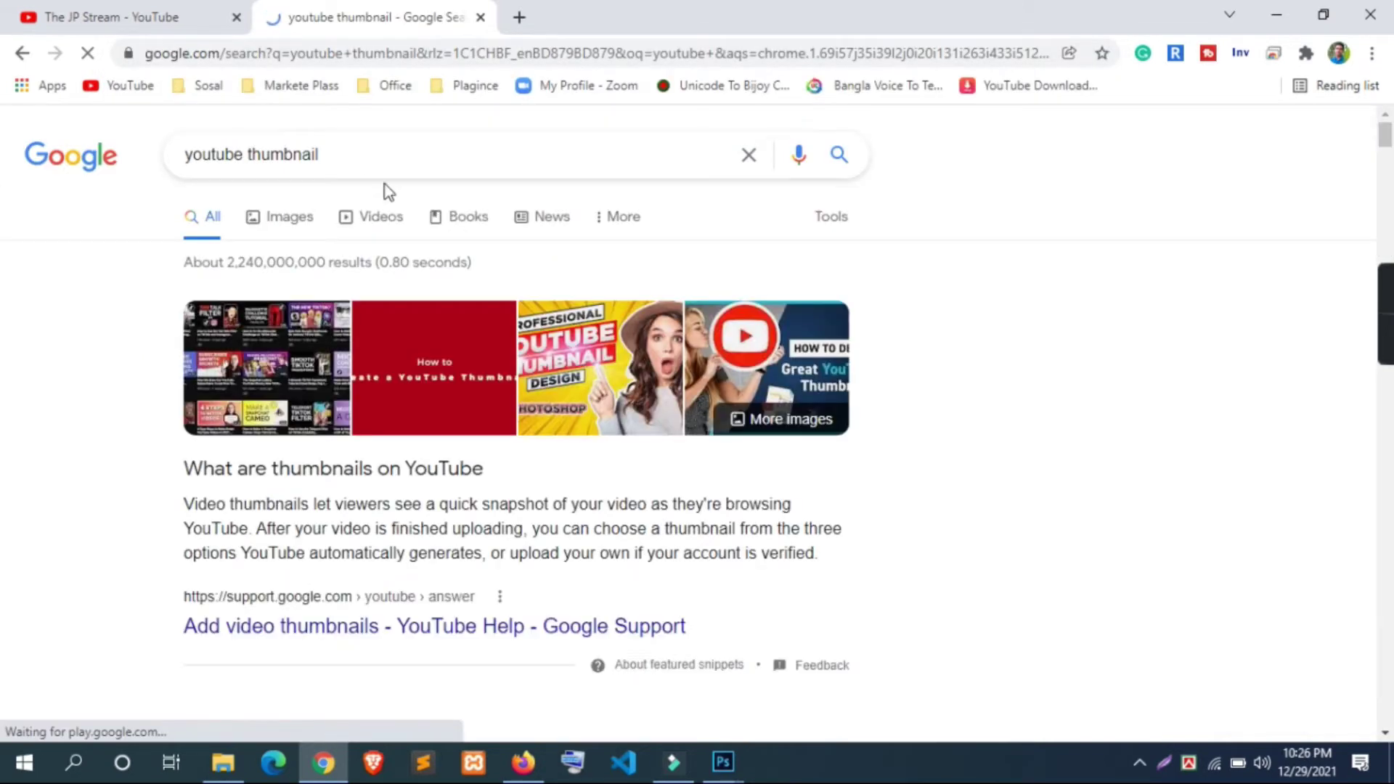
# Step: Refine to 'youtube thumbnail size 2021' and read the 1280 × 720 answer
pyautogui.scroll(-1, 387, 191)
pyautogui.scroll(1, 383, 156)
pyautogui.click(392, 148)
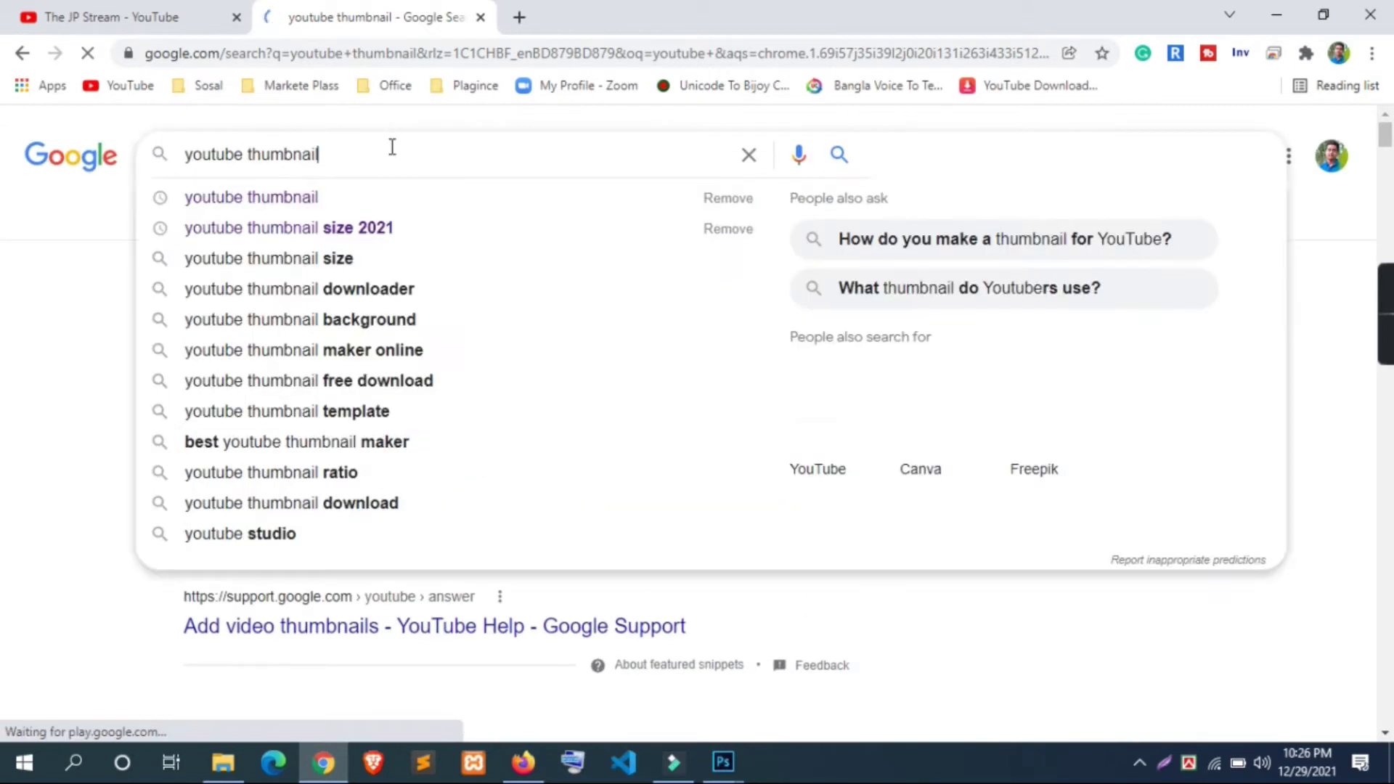
pyautogui.click(366, 212)
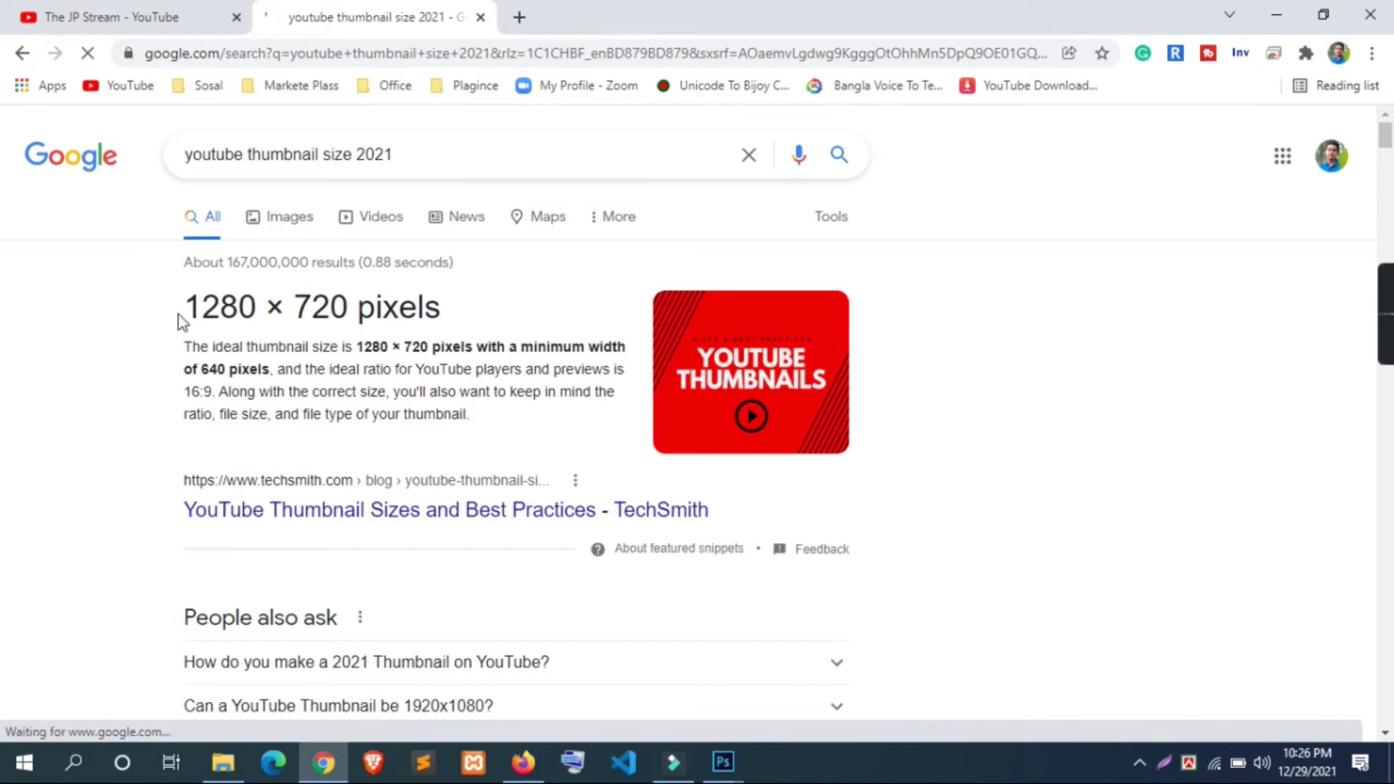
pyautogui.moveTo(187, 307); pyautogui.dragTo(249, 308)
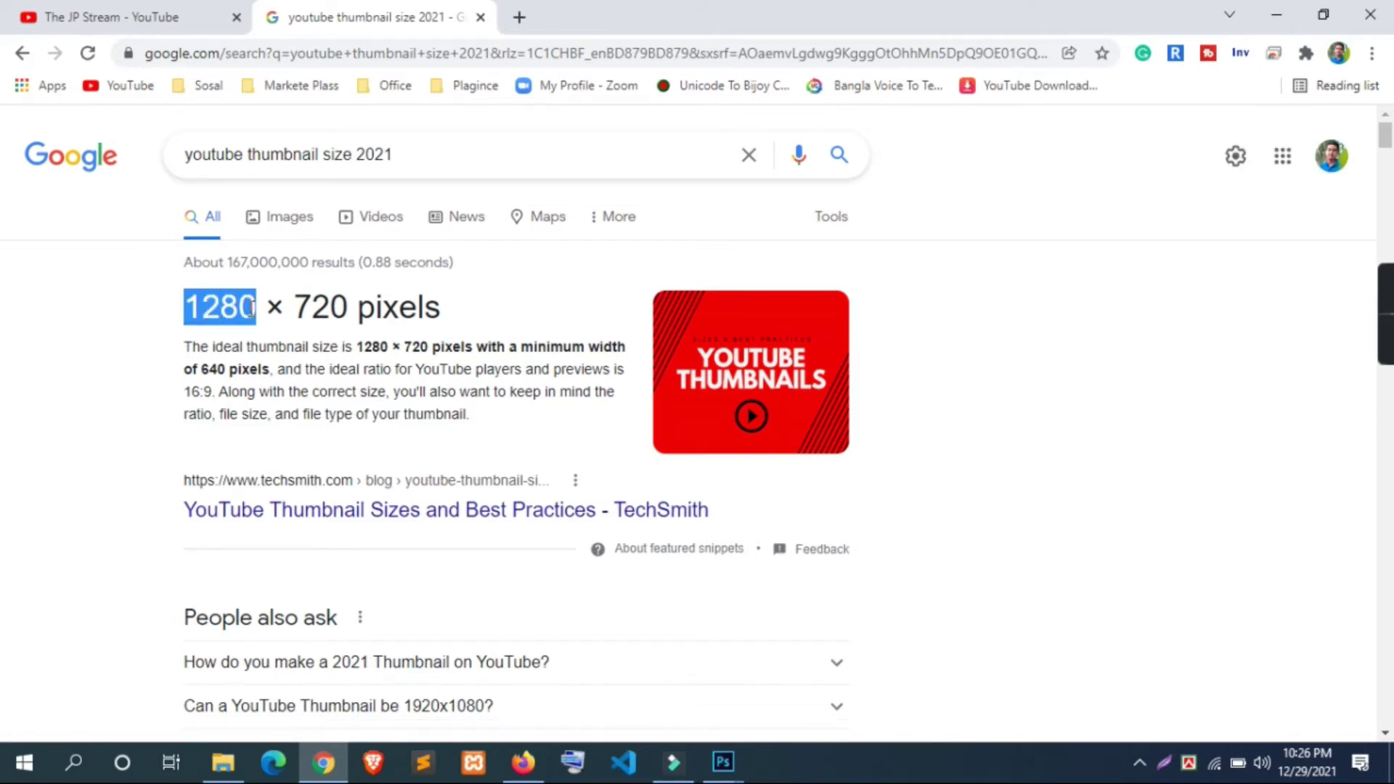
pyautogui.click(301, 311)
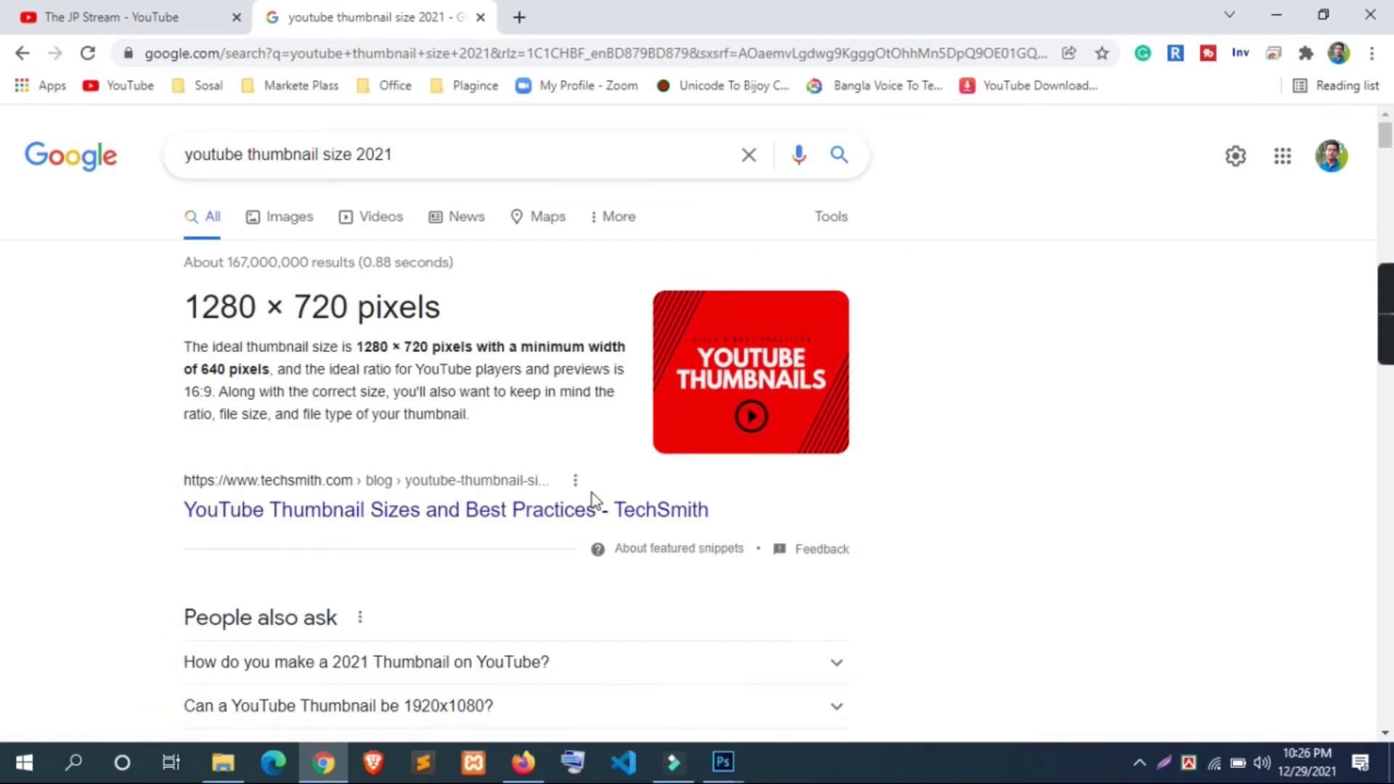
# Step: Start a new Photoshop document with height 720 px, checking the size in the browser
pyautogui.moveTo(722, 761)
pyautogui.click(668, 690)
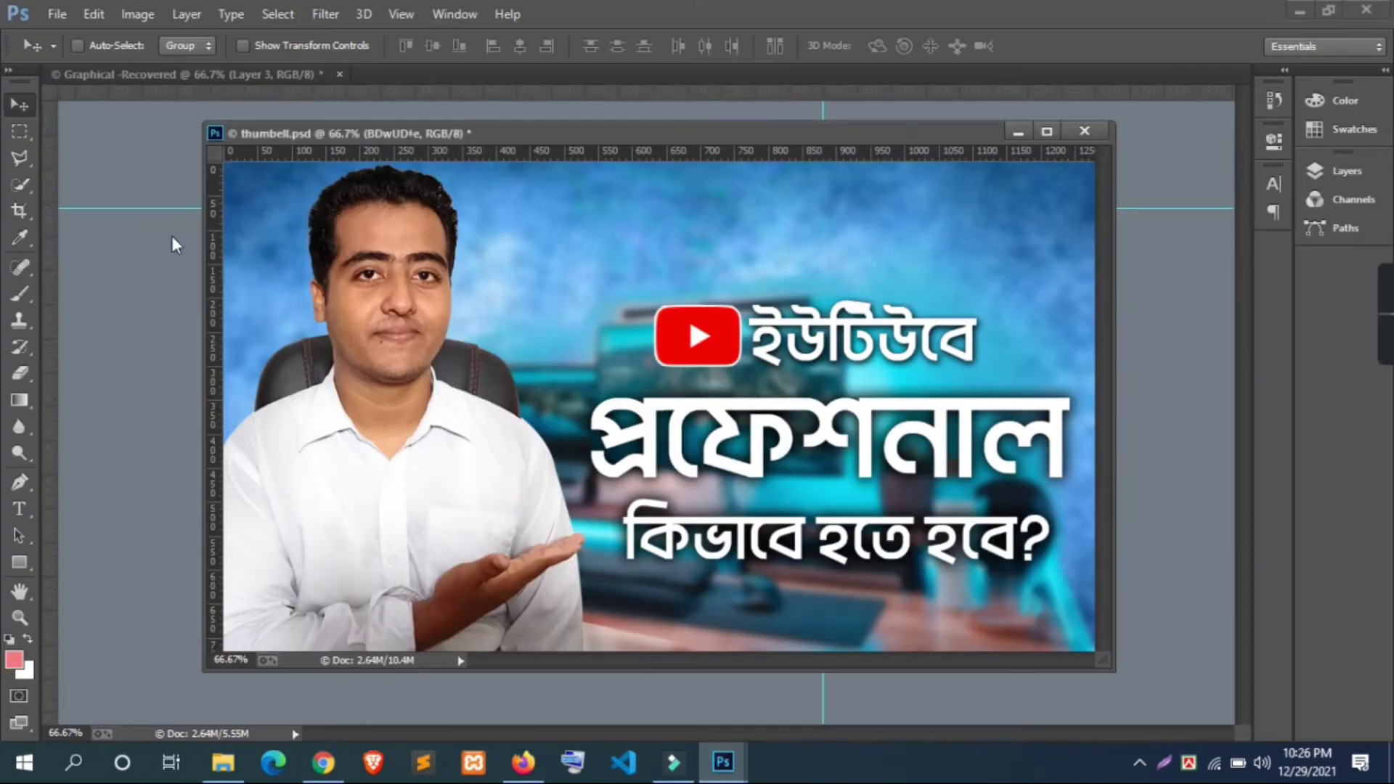
pyautogui.click(57, 14)
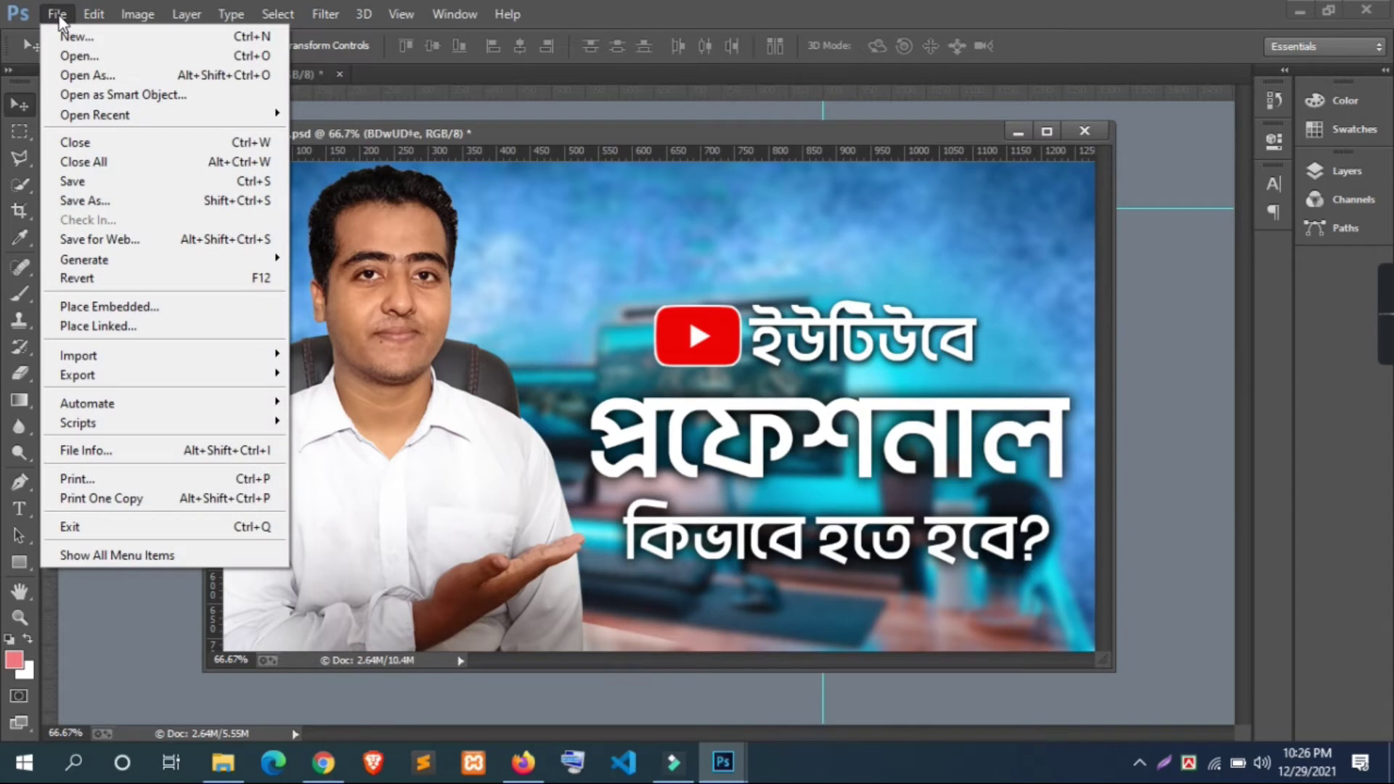
pyautogui.click(63, 33)
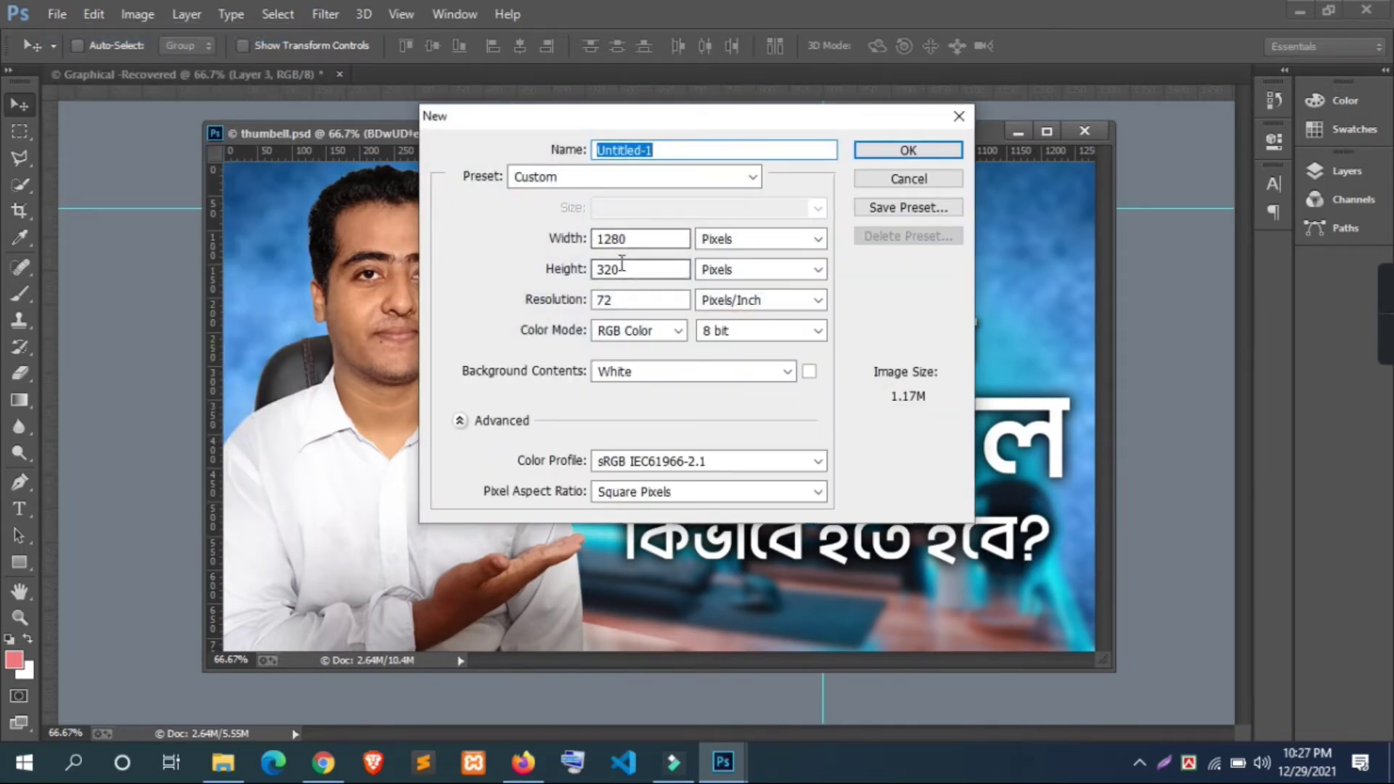
pyautogui.click(603, 268)
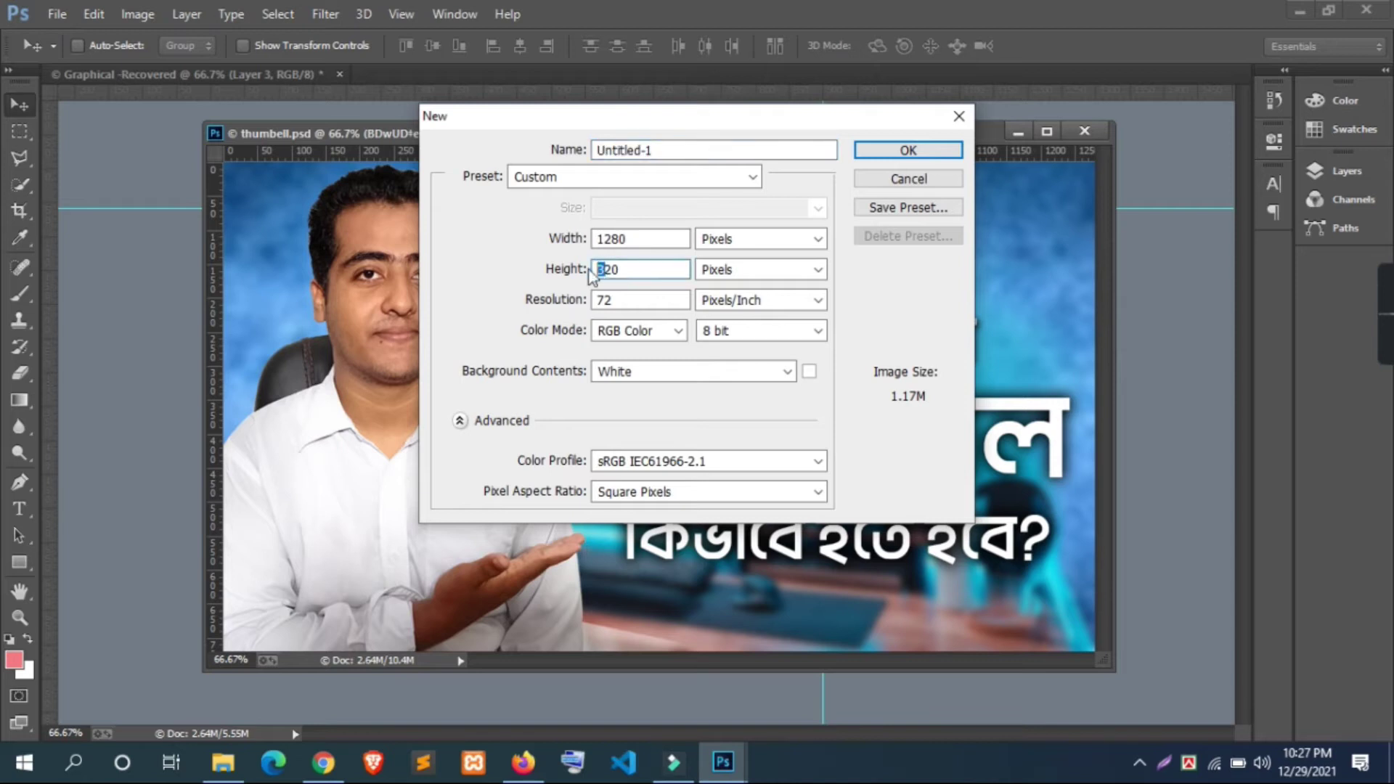
pyautogui.write('7')
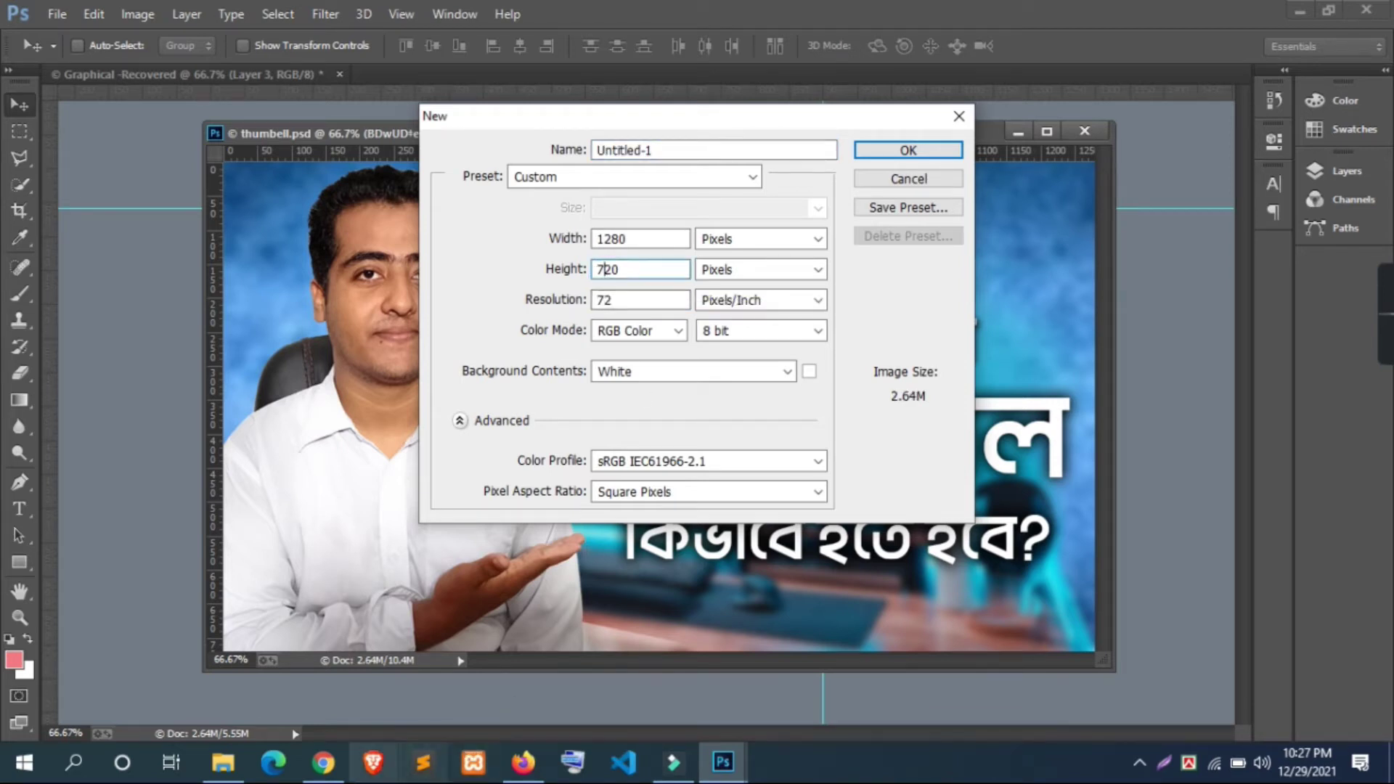
pyautogui.click(325, 768)
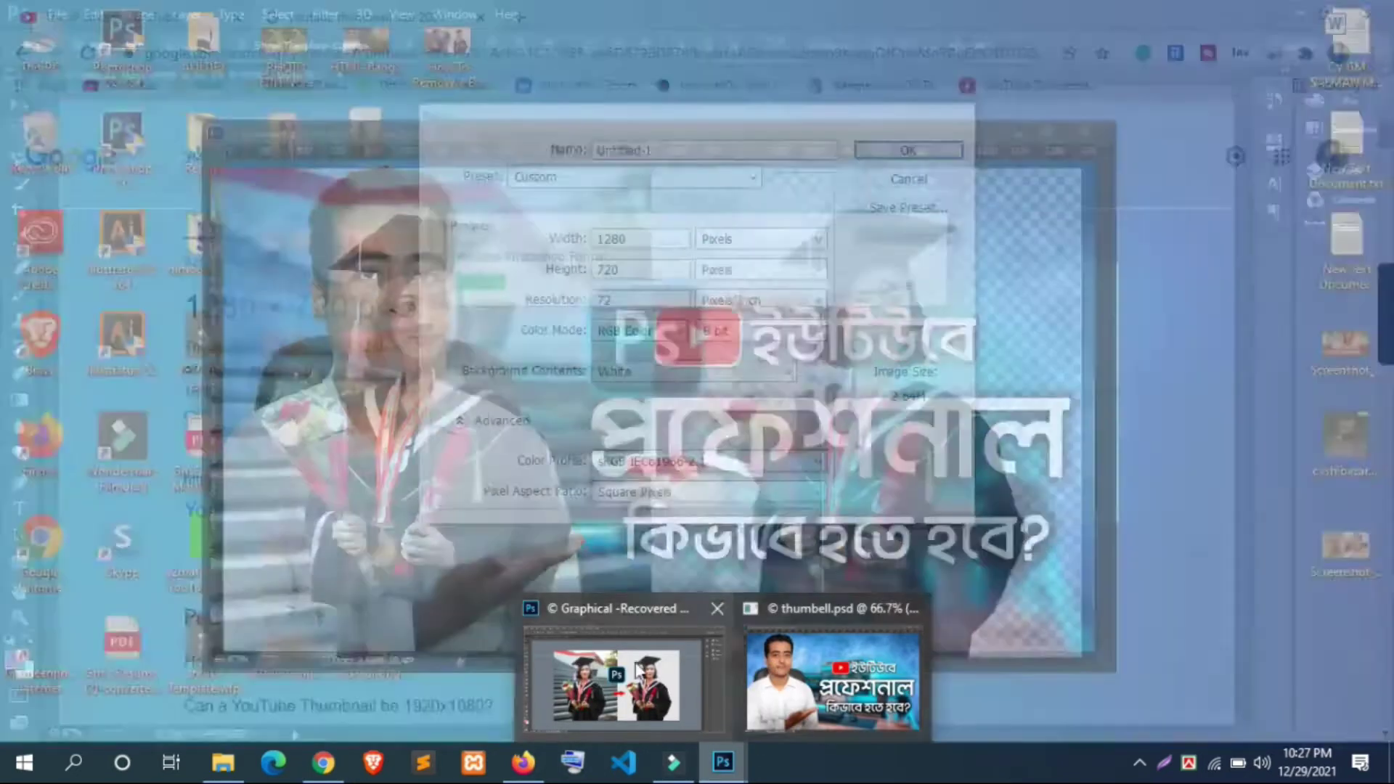
pyautogui.click(653, 676)
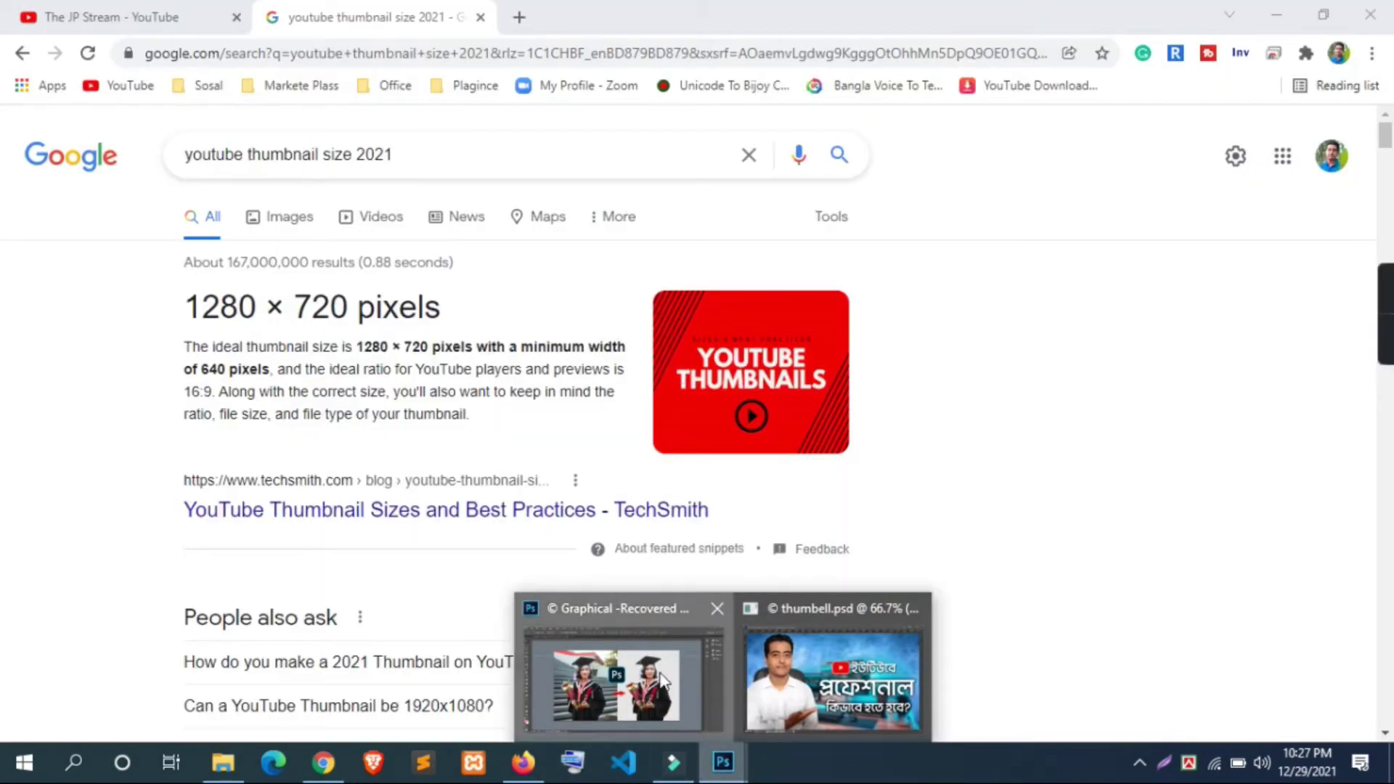
pyautogui.click(657, 671)
pyautogui.press('Tab')
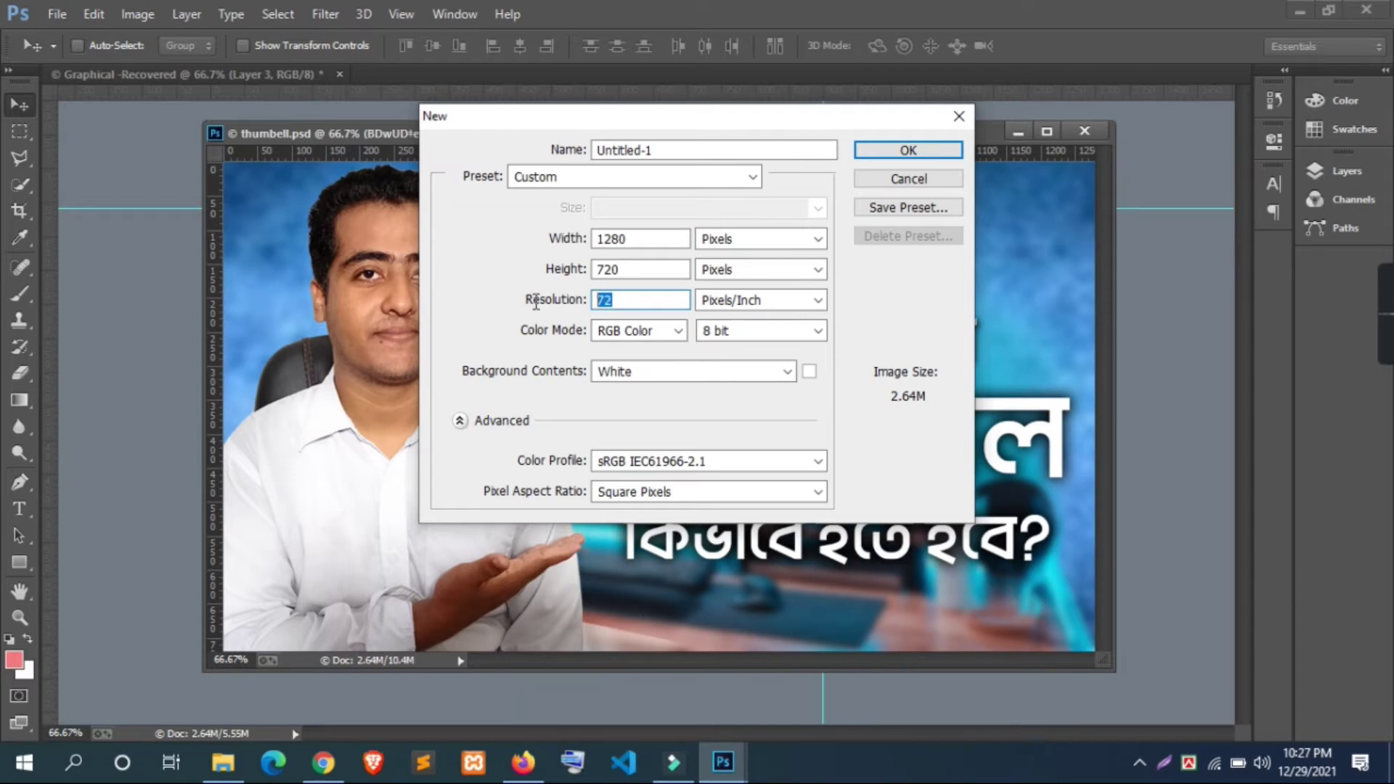
# Step: Set resolution to 300 ppi and RGB Color, then create the 1280 × 720 document
pyautogui.doubleClick(620, 300)
pyautogui.write('300')
pyautogui.click(664, 331)
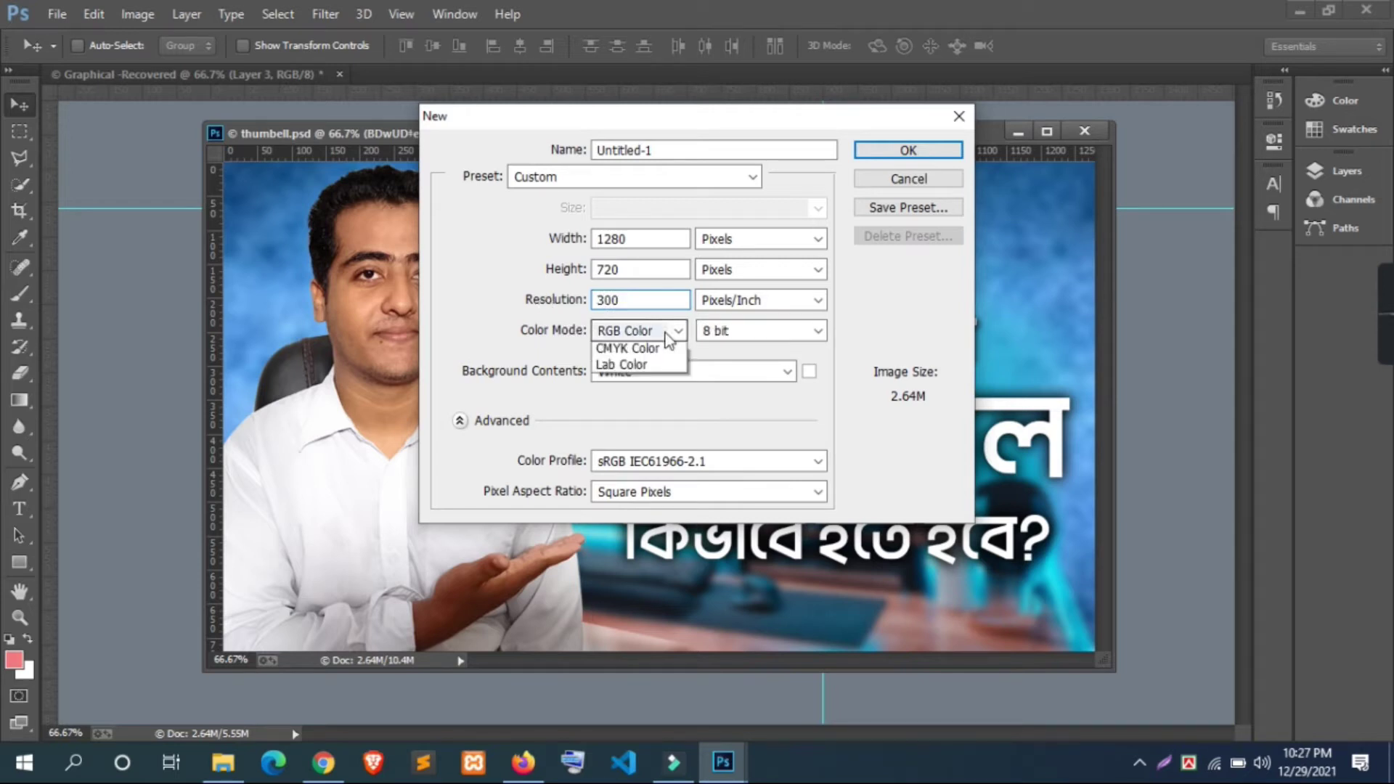
pyautogui.click(638, 385)
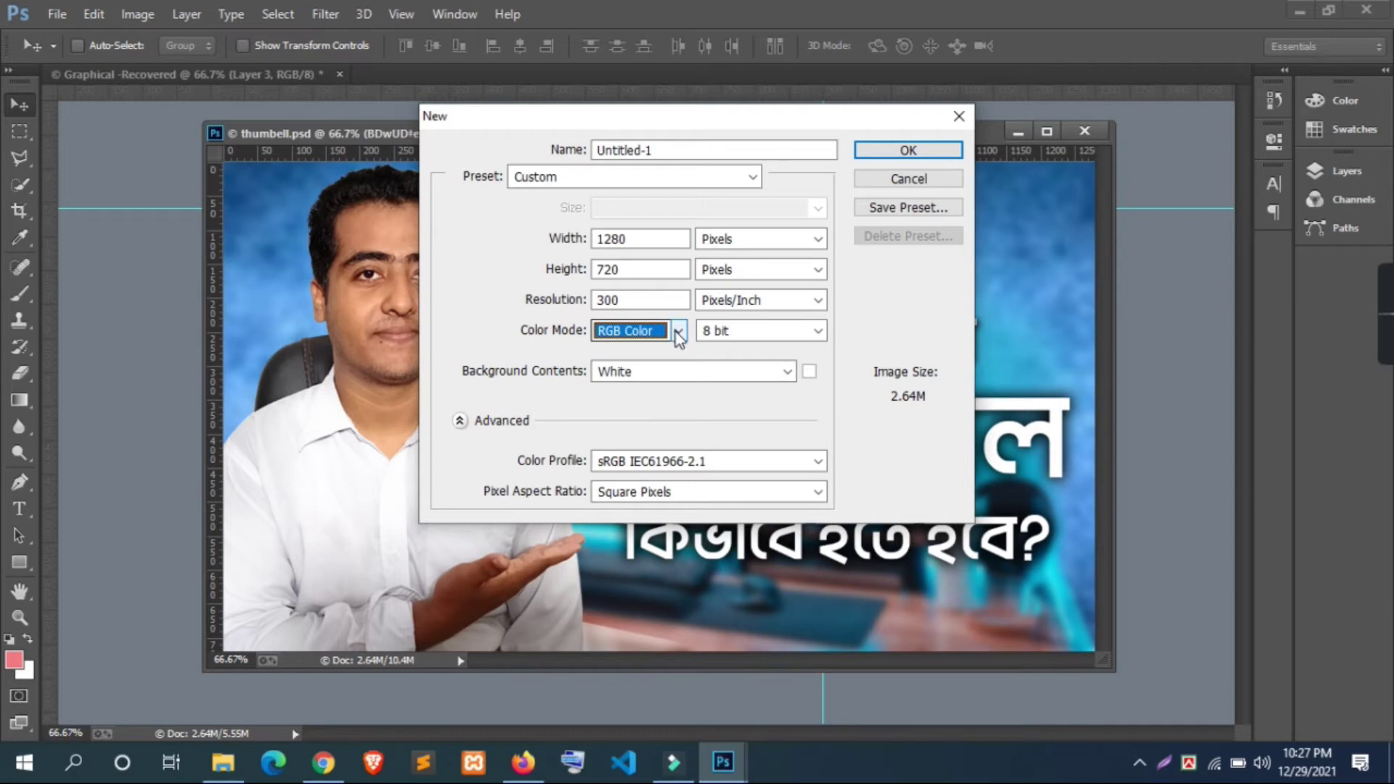
pyautogui.click(680, 332)
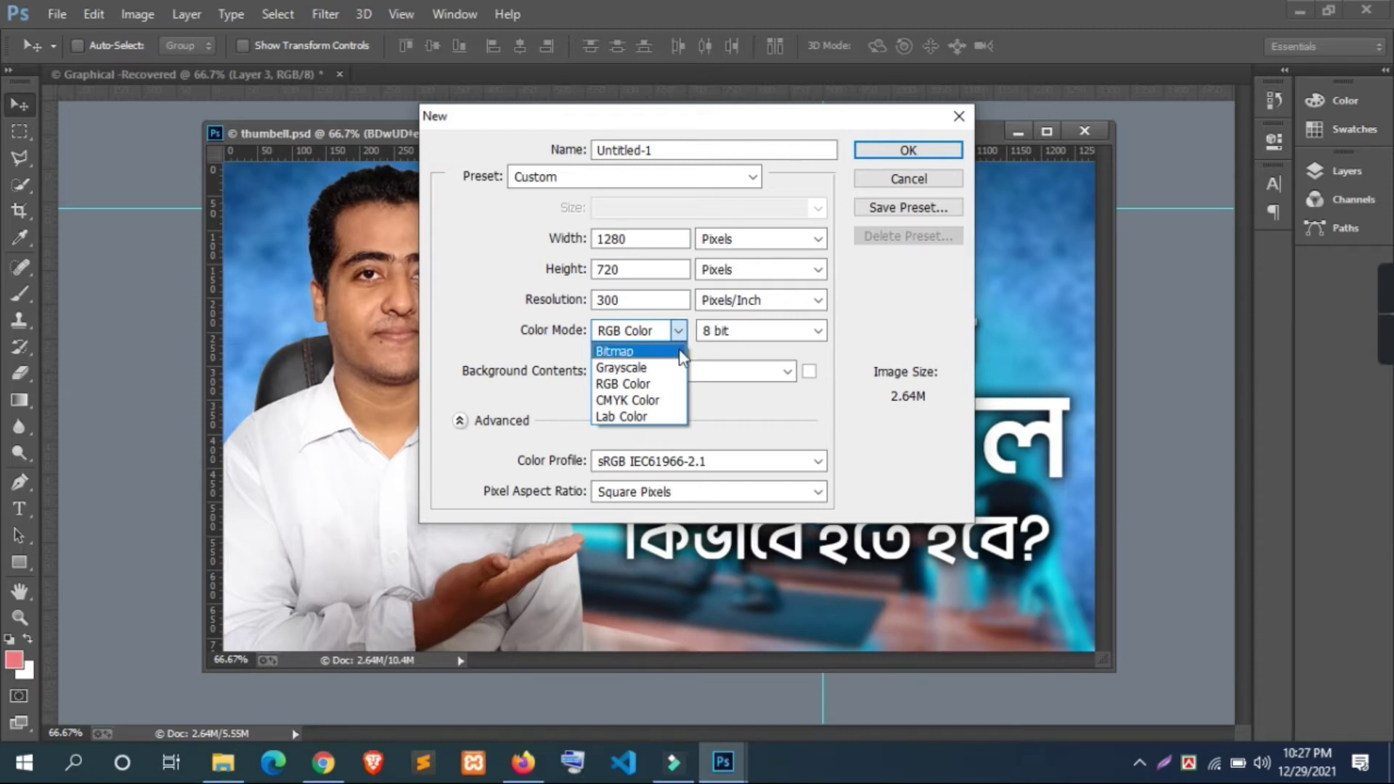
pyautogui.click(621, 403)
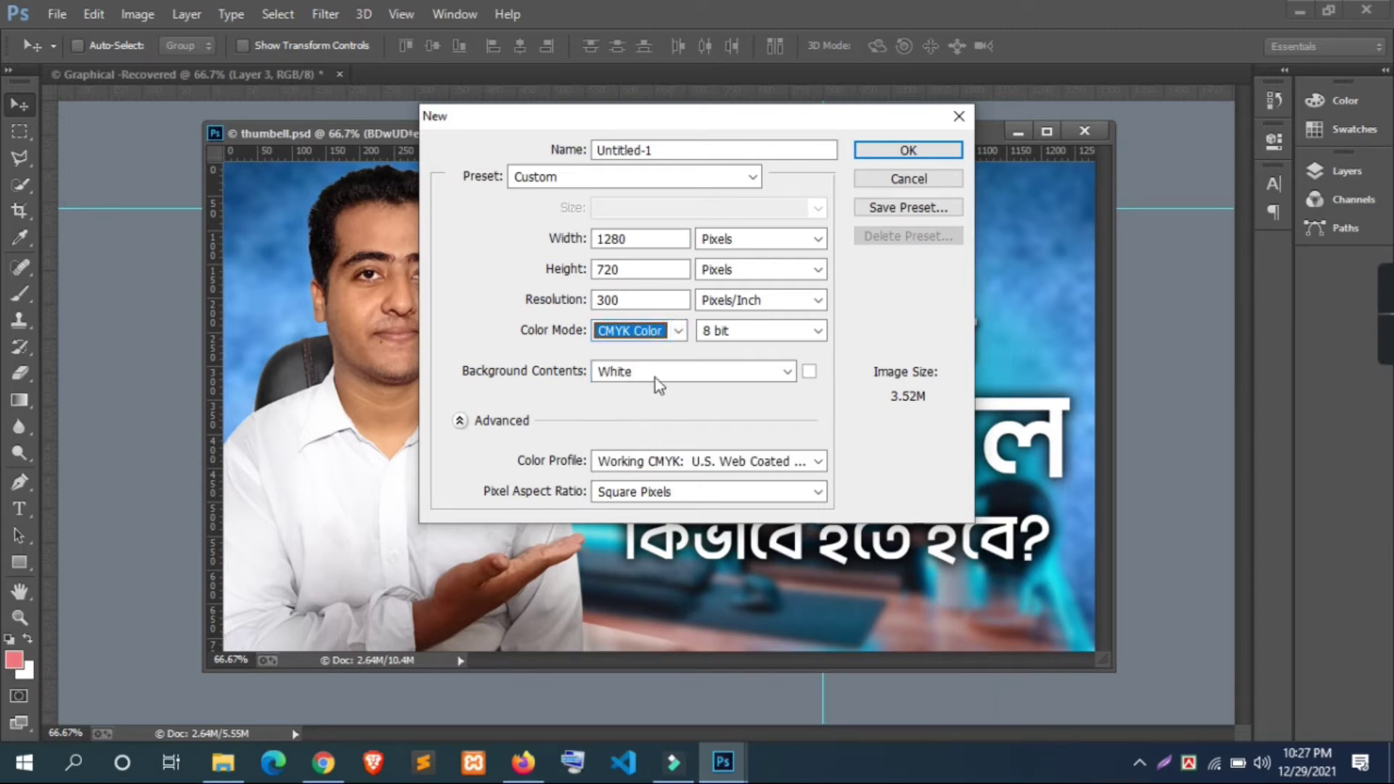
pyautogui.click(674, 334)
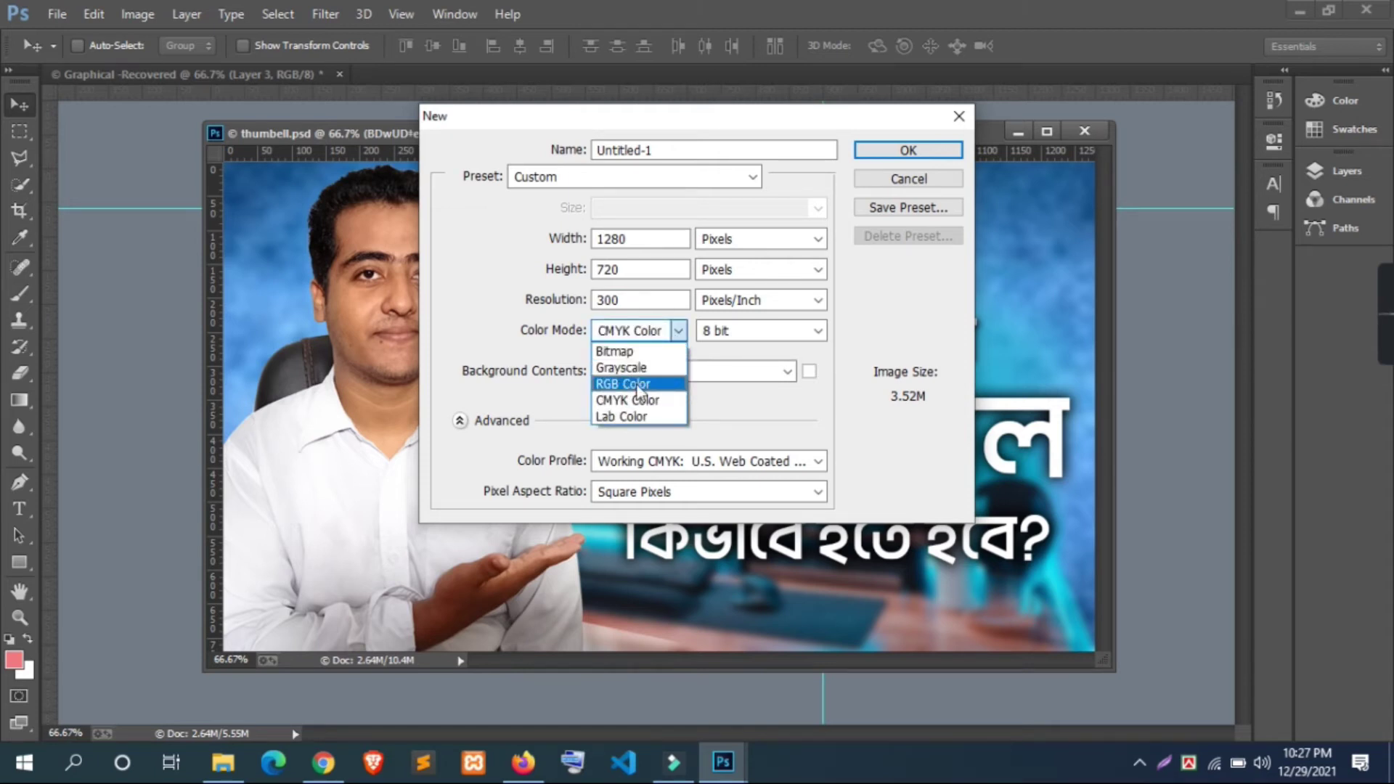
pyautogui.click(637, 385)
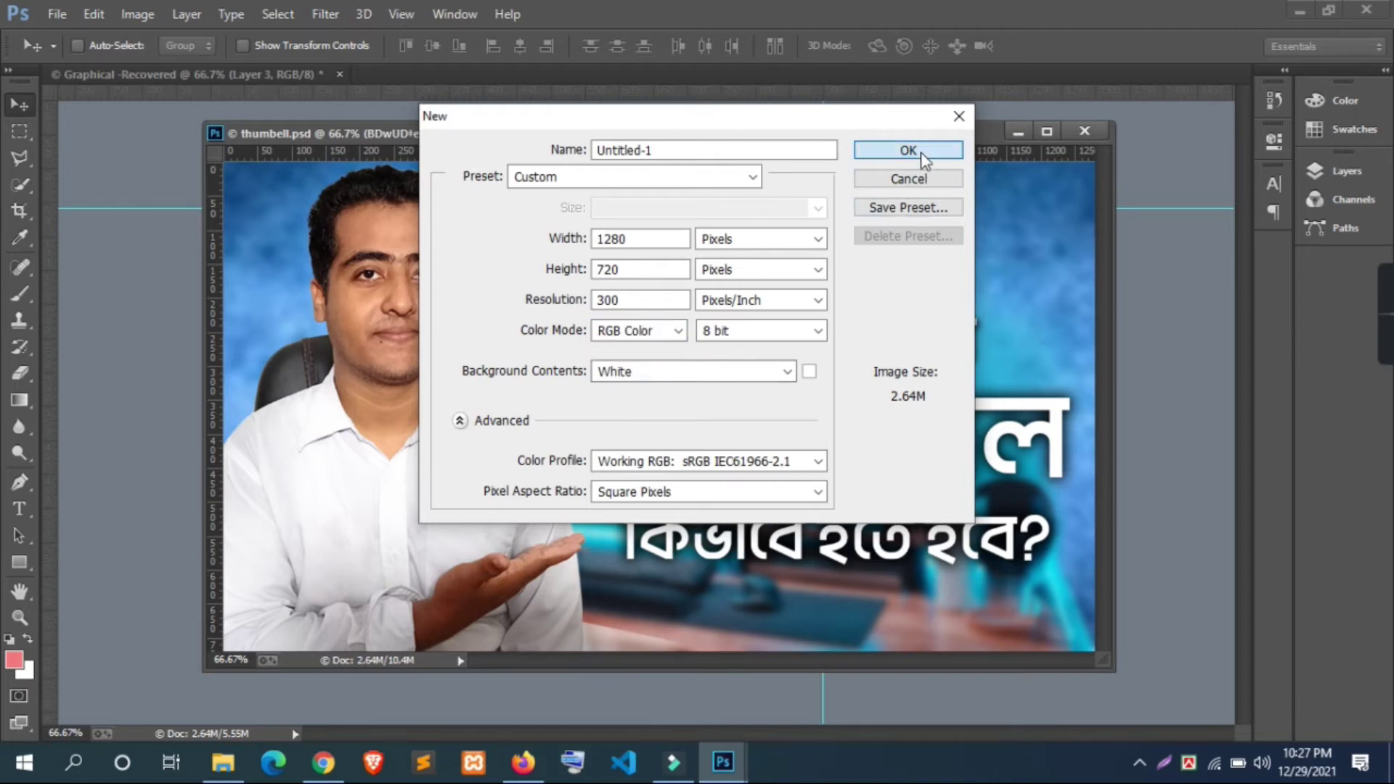
pyautogui.click(920, 151)
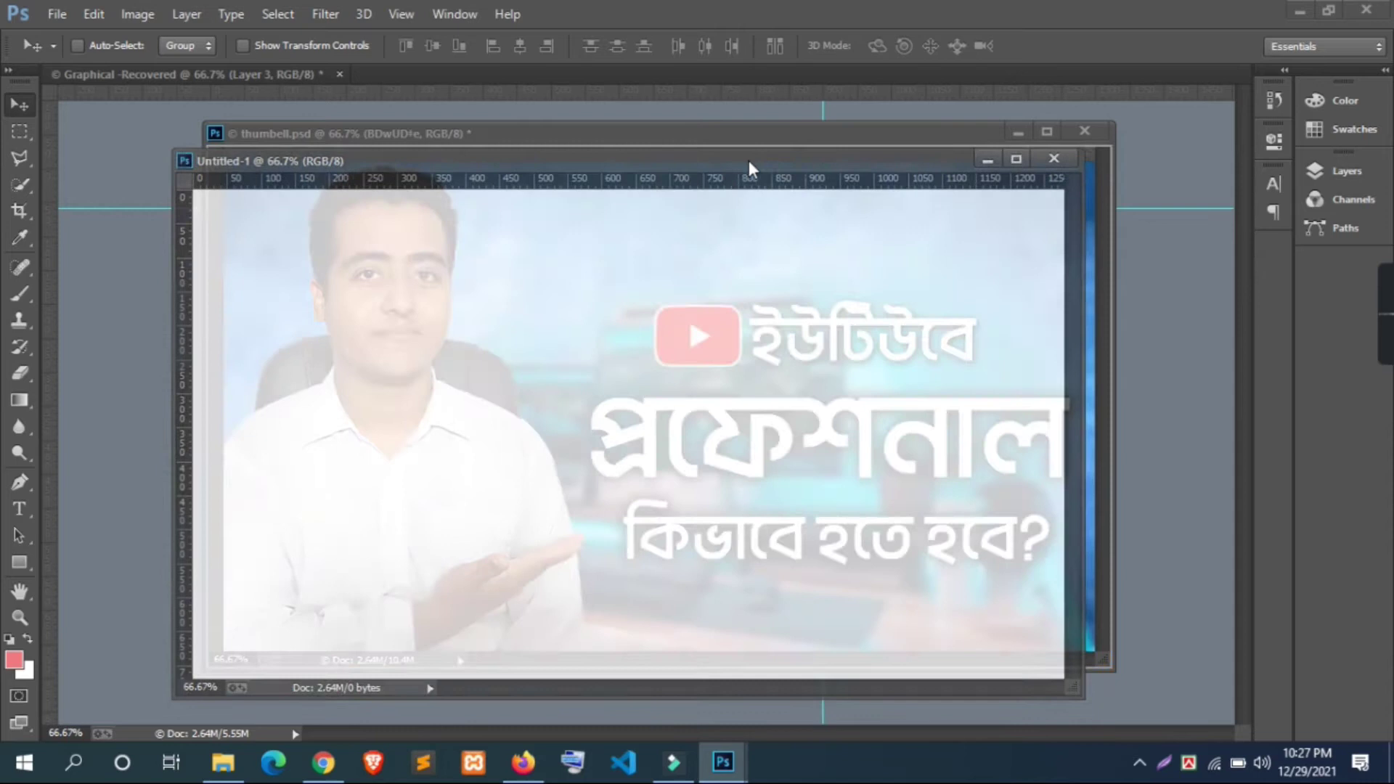
# Step: Arrange the document windows and drag the man cutout from Untitled-2 into Untitled-1
pyautogui.moveTo(630, 129)
pyautogui.mouseDown()
pyautogui.moveTo(702, 166)
pyautogui.moveTo(725, 129)
pyautogui.mouseUp()
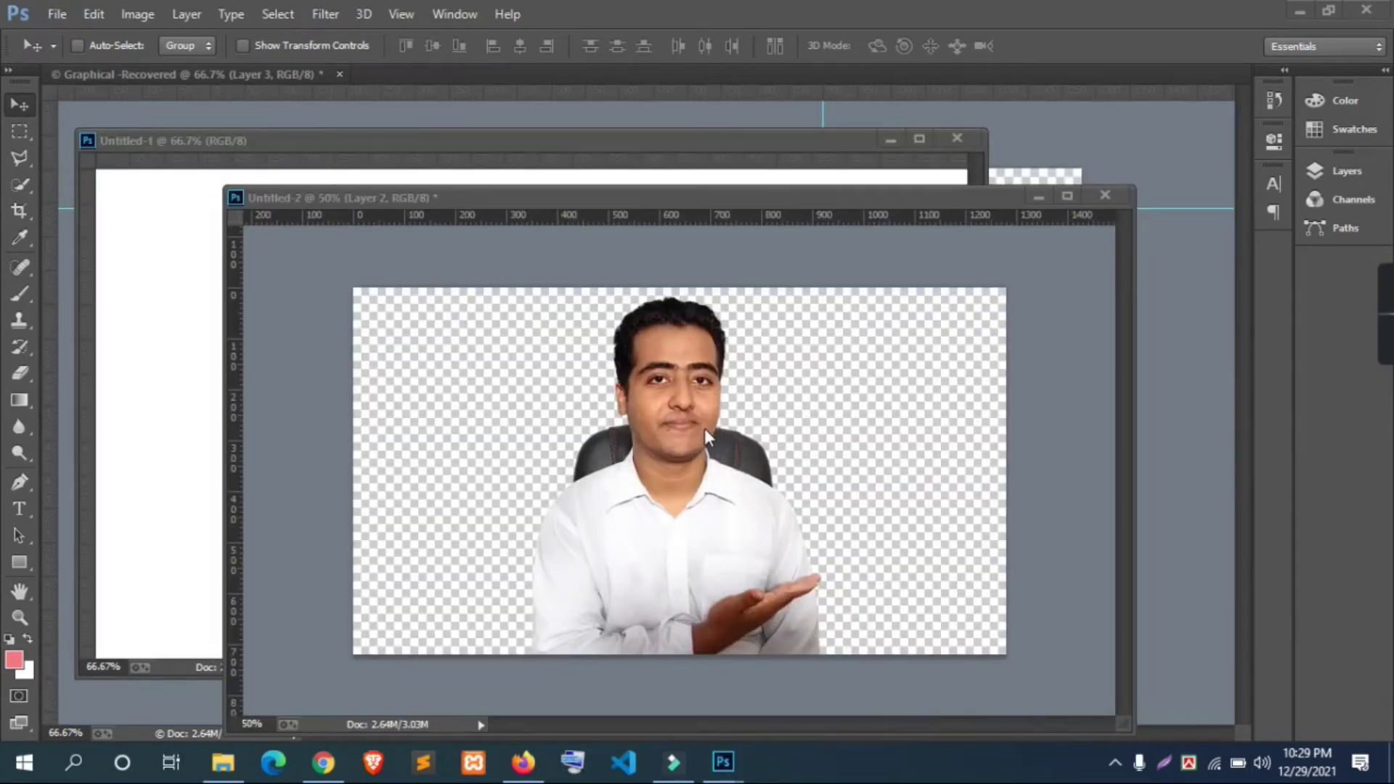
pyautogui.moveTo(690, 206); pyautogui.dragTo(868, 176)
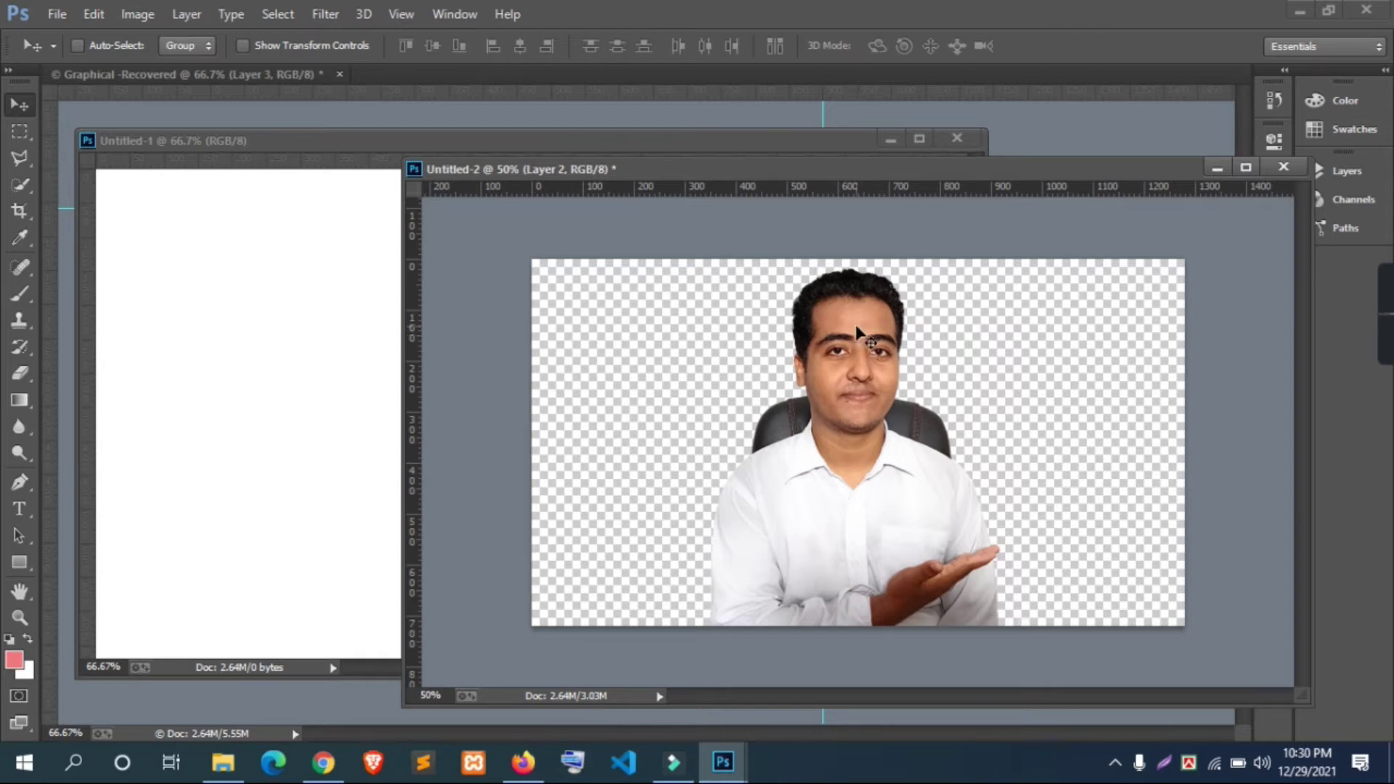
pyautogui.moveTo(857, 334)
pyautogui.mouseDown()
pyautogui.moveTo(377, 353)
pyautogui.moveTo(336, 290)
pyautogui.mouseUp()
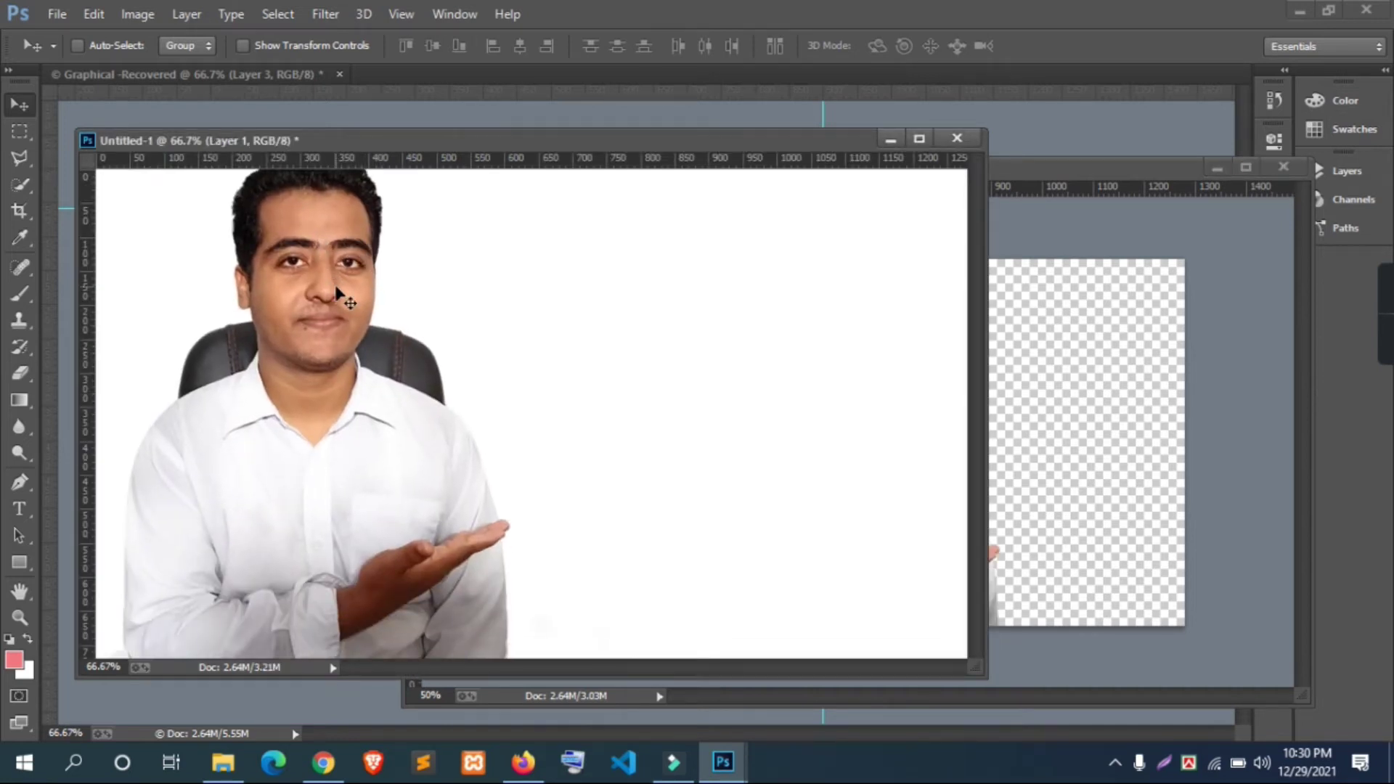
# Step: Scale the man cutout to about 91% and place it on the left
pyautogui.hotkey('ctrl', '-')
pyautogui.hotkey('ctrl', 't')
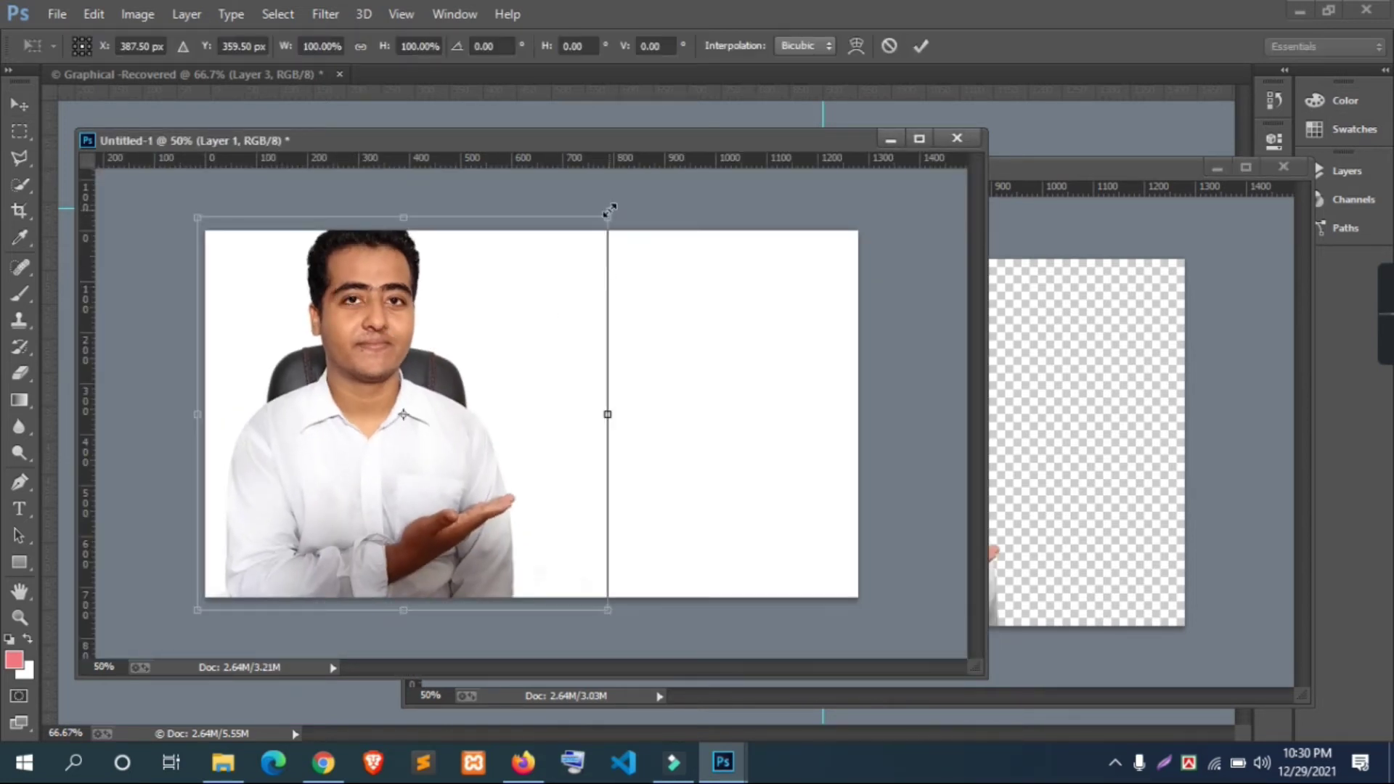
pyautogui.moveTo(609, 211); pyautogui.dragTo(571, 251)
pyautogui.moveTo(340, 402); pyautogui.dragTo(344, 388)
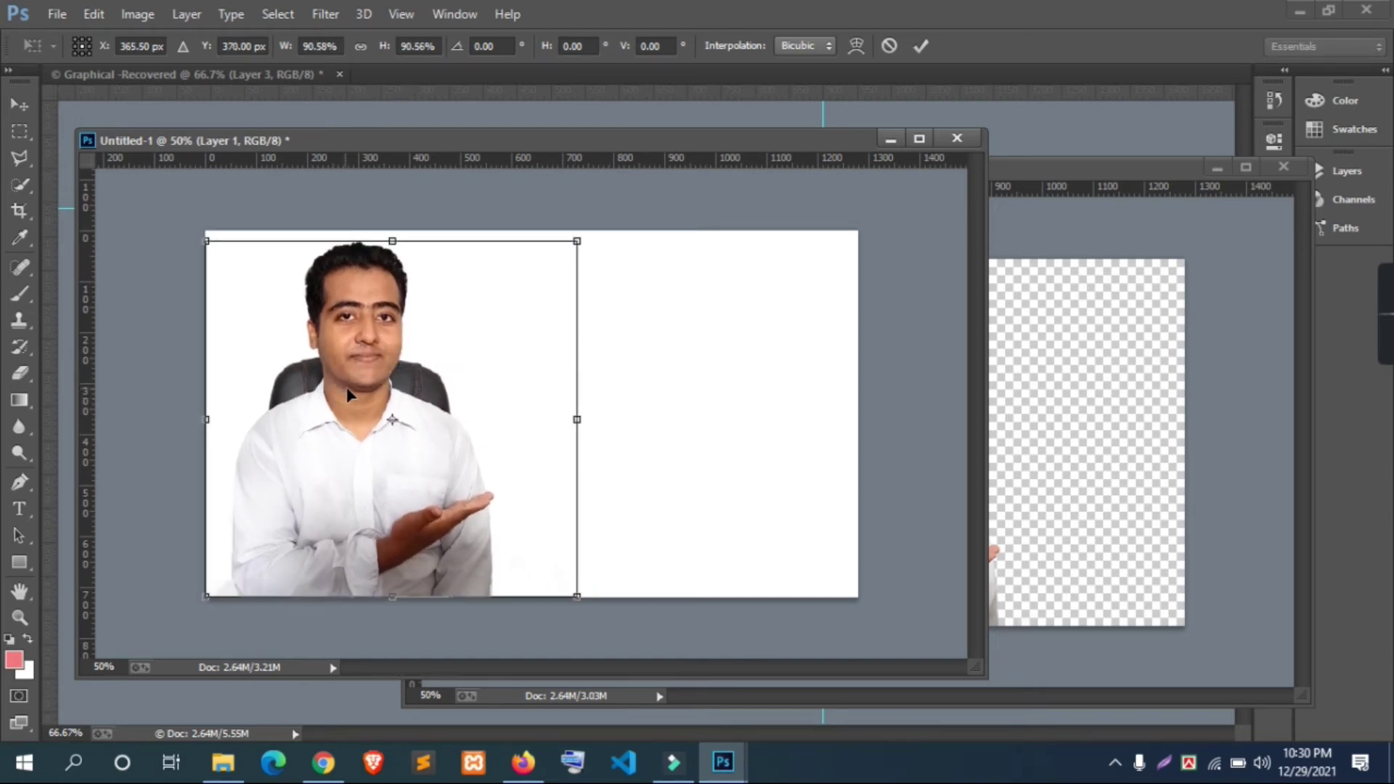
pyautogui.click(920, 46)
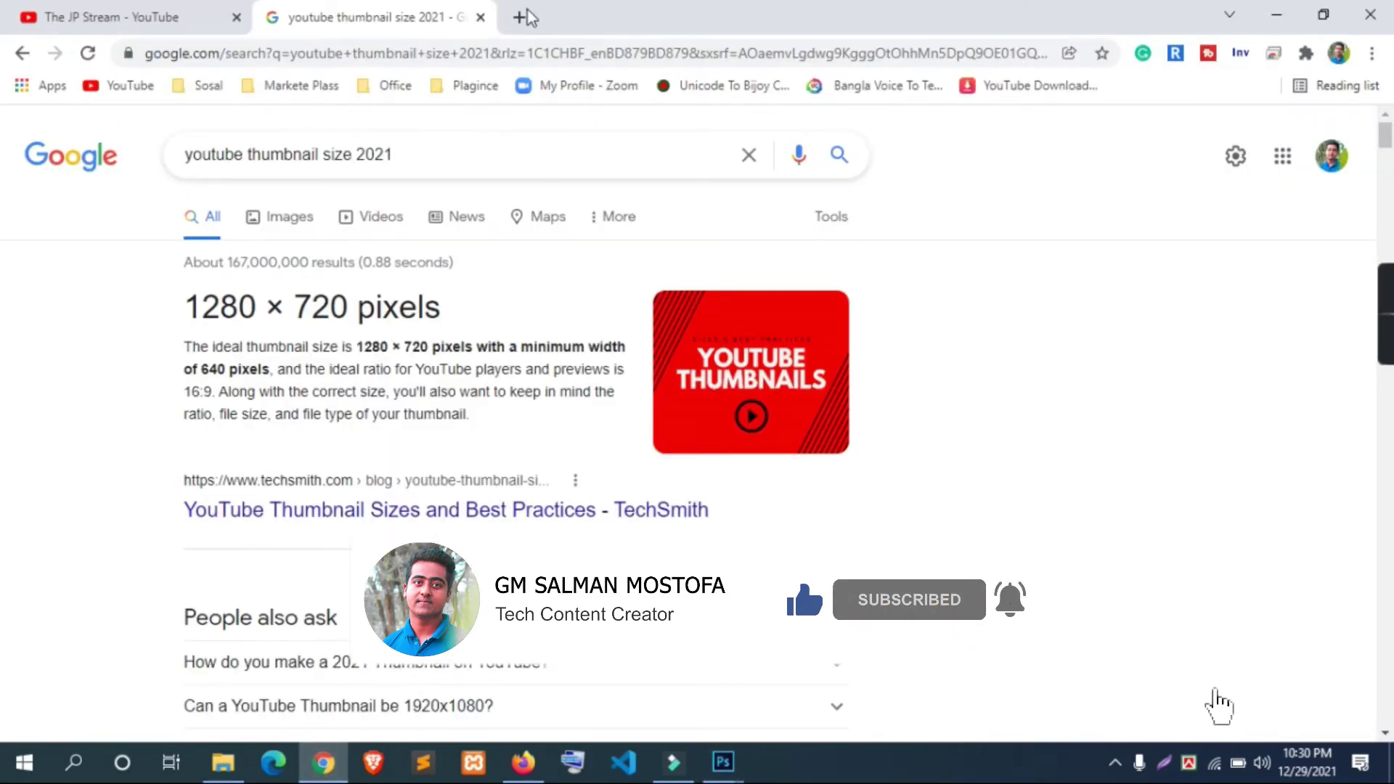
# Step: Search Google Images for 'tech background' in a new tab
pyautogui.click(522, 17)
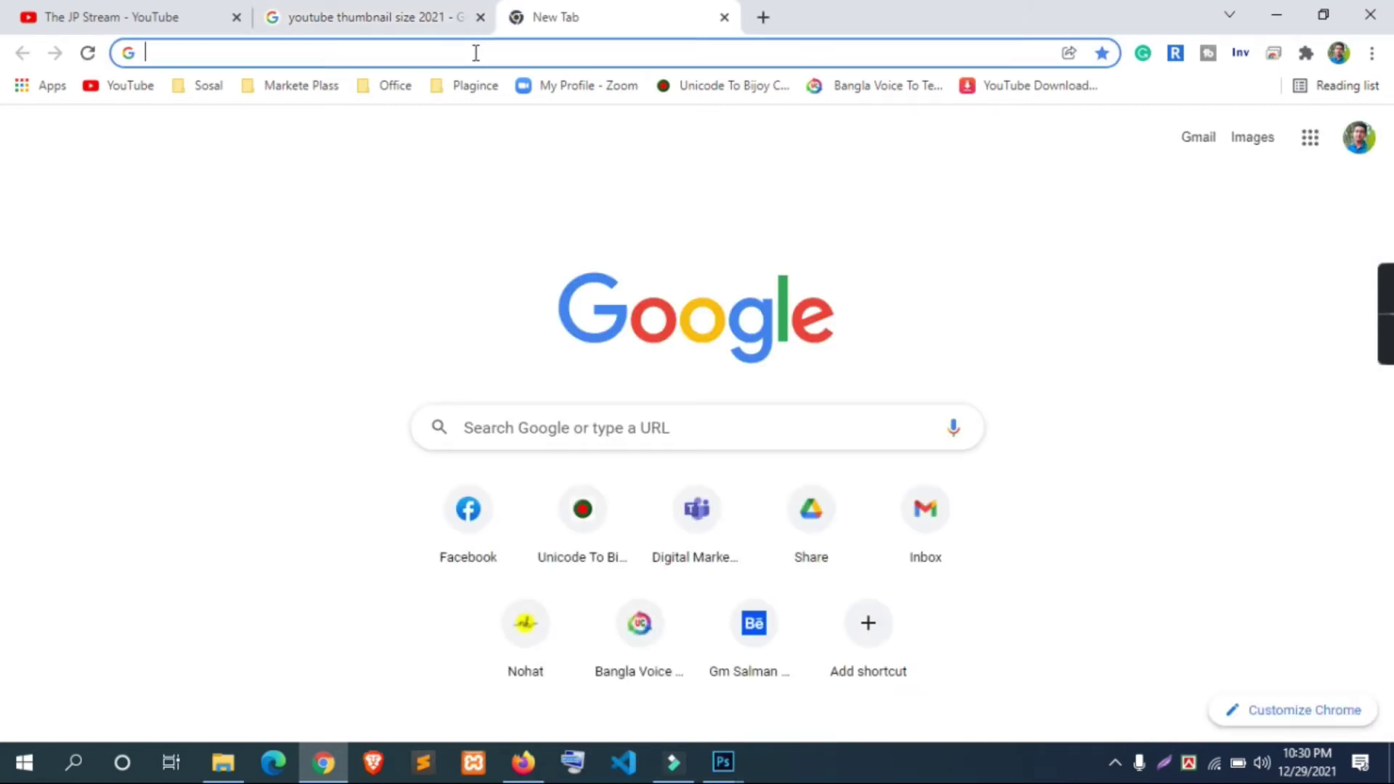
pyautogui.write('tech background')
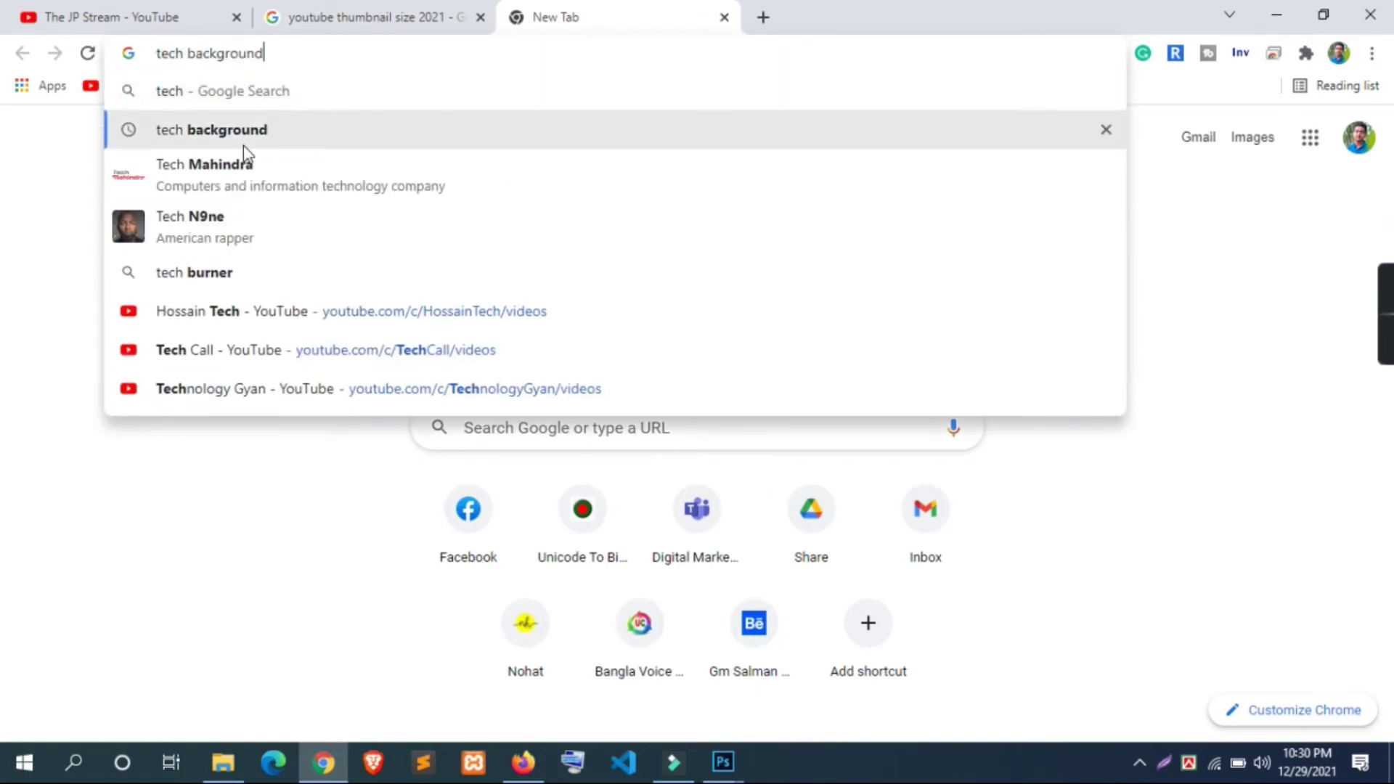
pyautogui.click(245, 134)
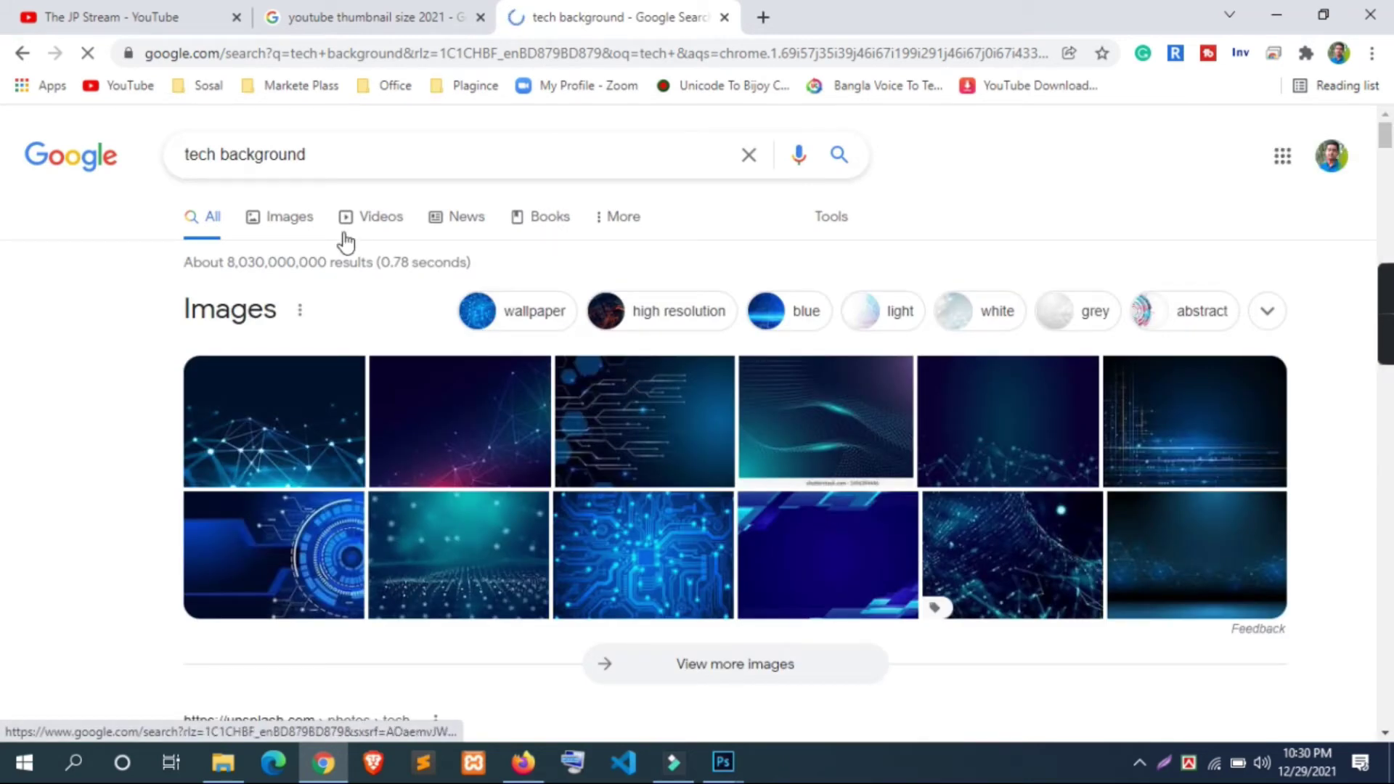
pyautogui.click(290, 223)
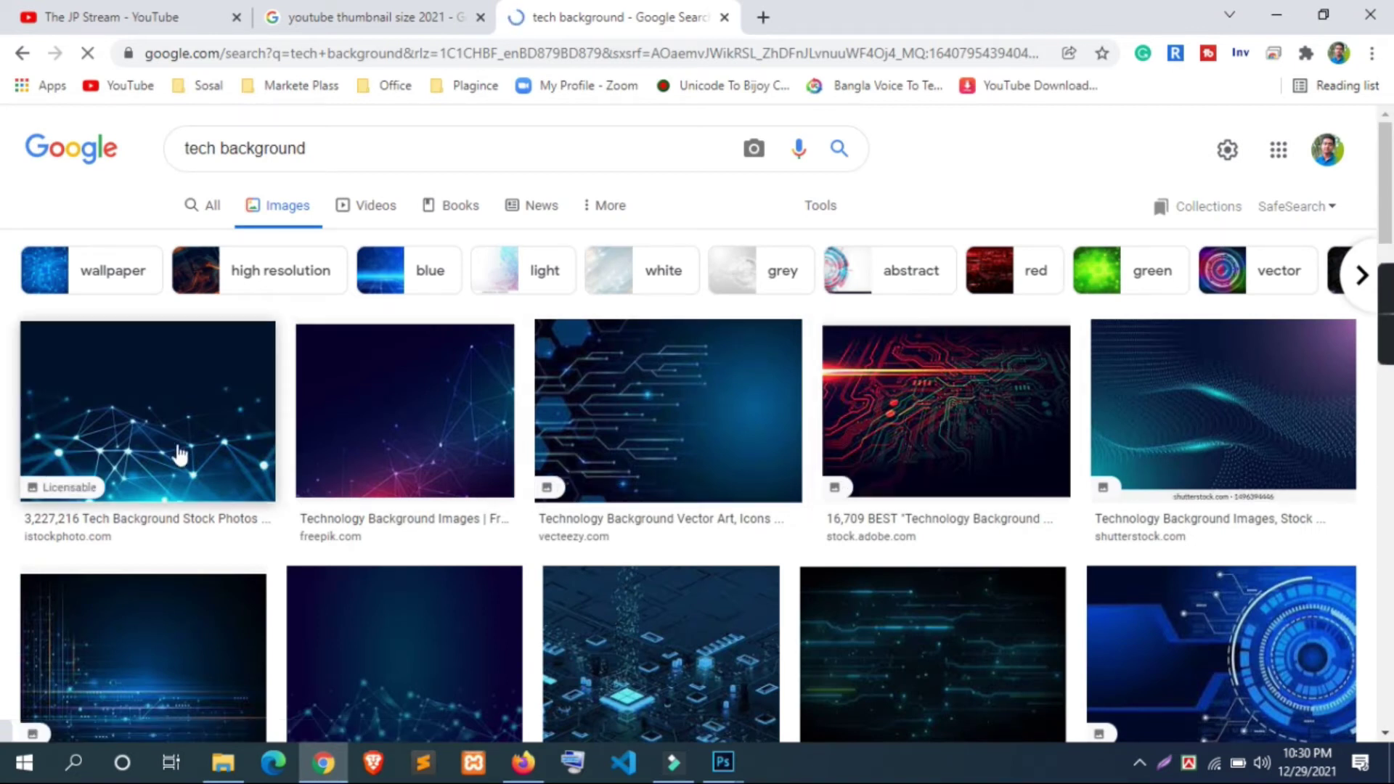
pyautogui.scroll(-3, 726, 385)
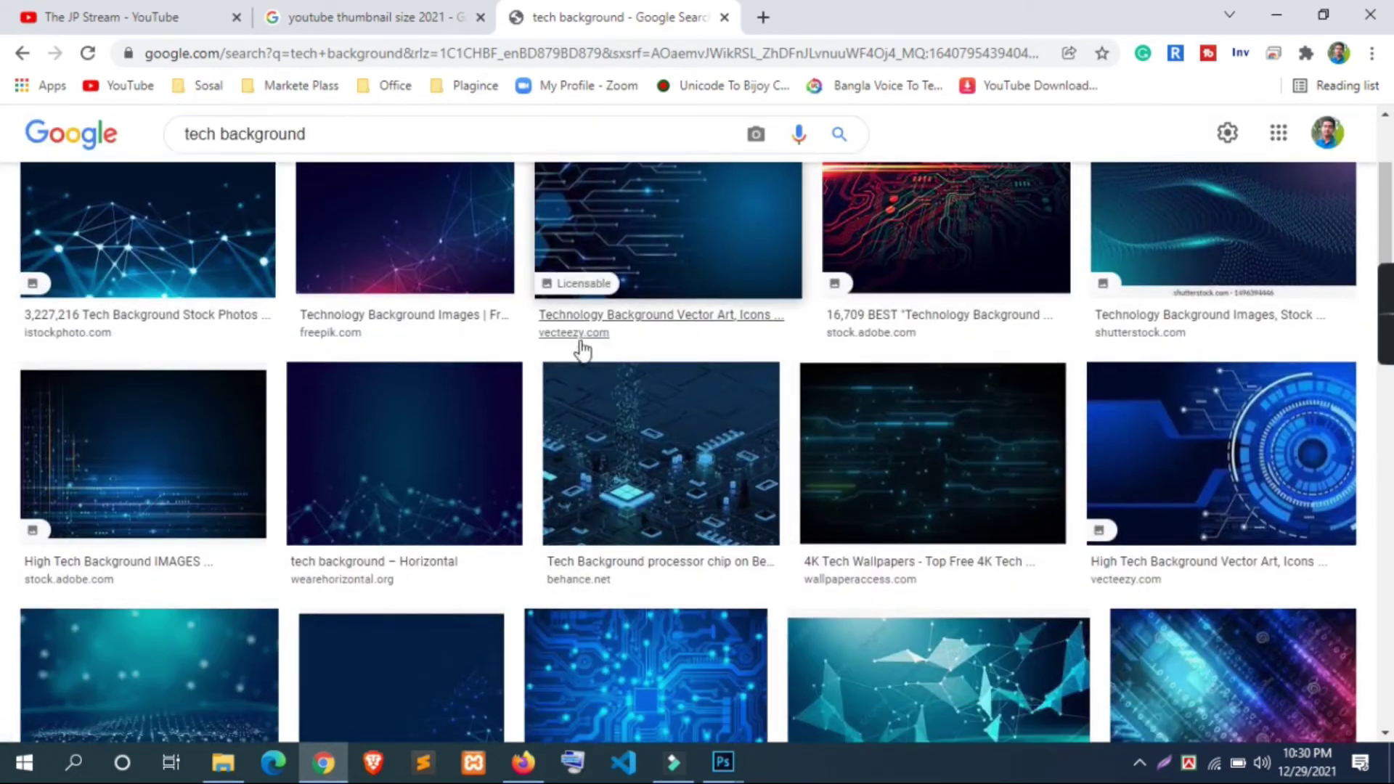
pyautogui.scroll(3, 617, 370)
pyautogui.scroll(-2, 762, 458)
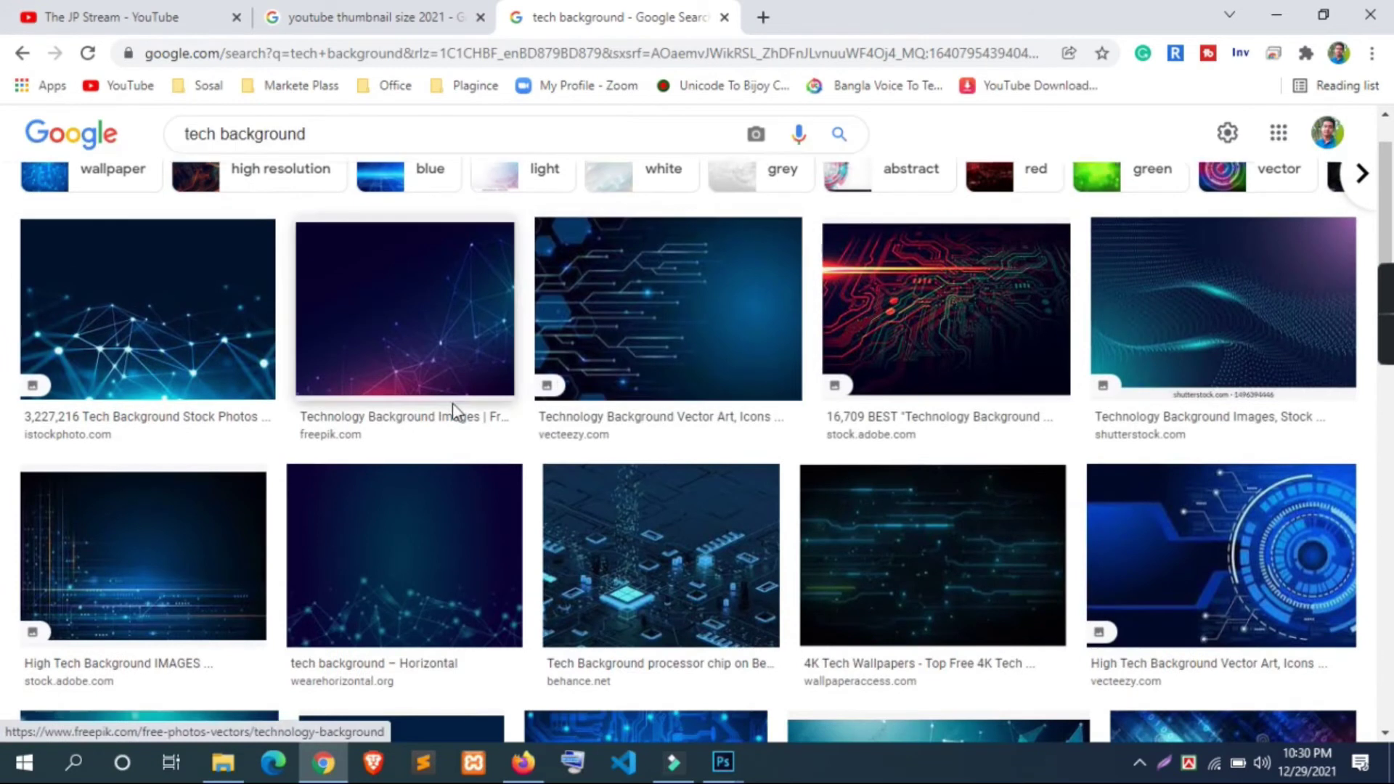
pyautogui.scroll(-1, 953, 364)
pyautogui.scroll(-3, 940, 364)
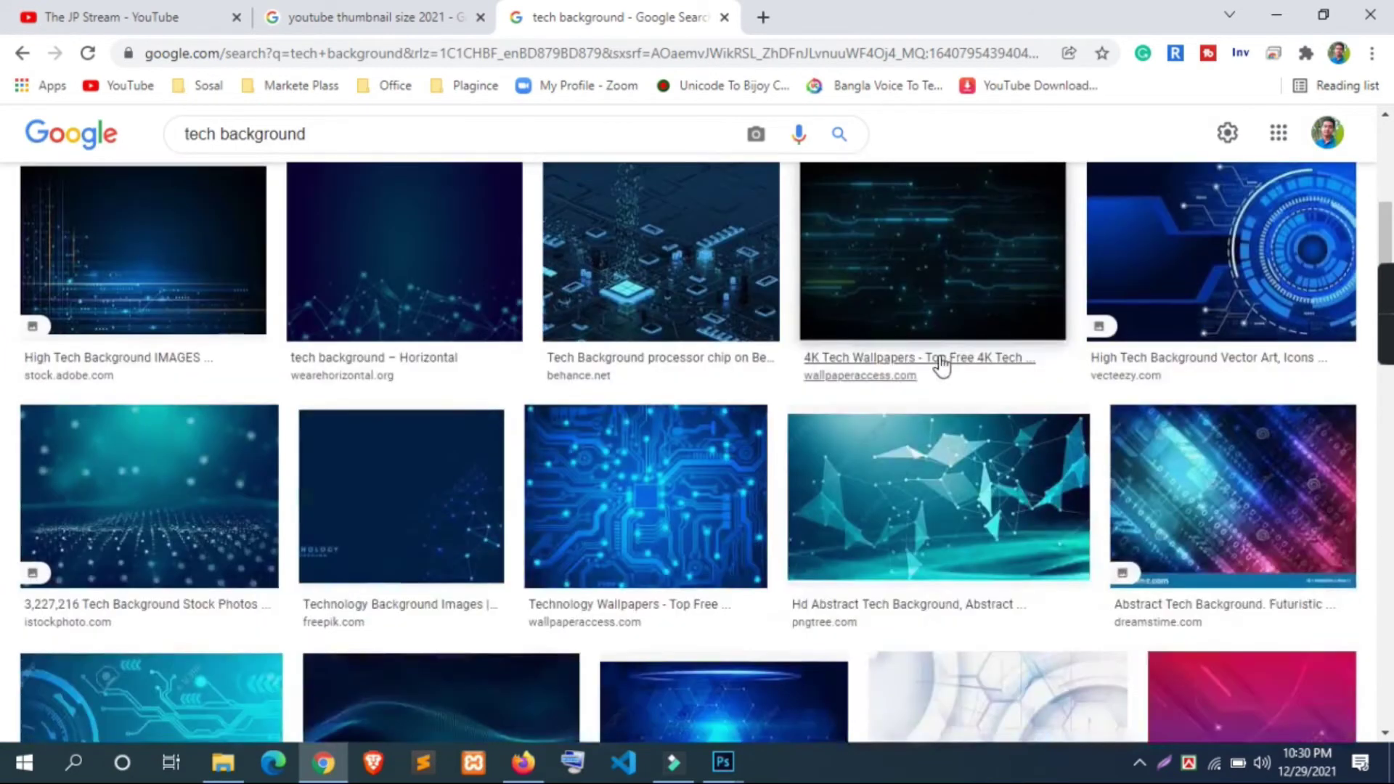
pyautogui.scroll(-2, 861, 370)
pyautogui.scroll(-2, 646, 396)
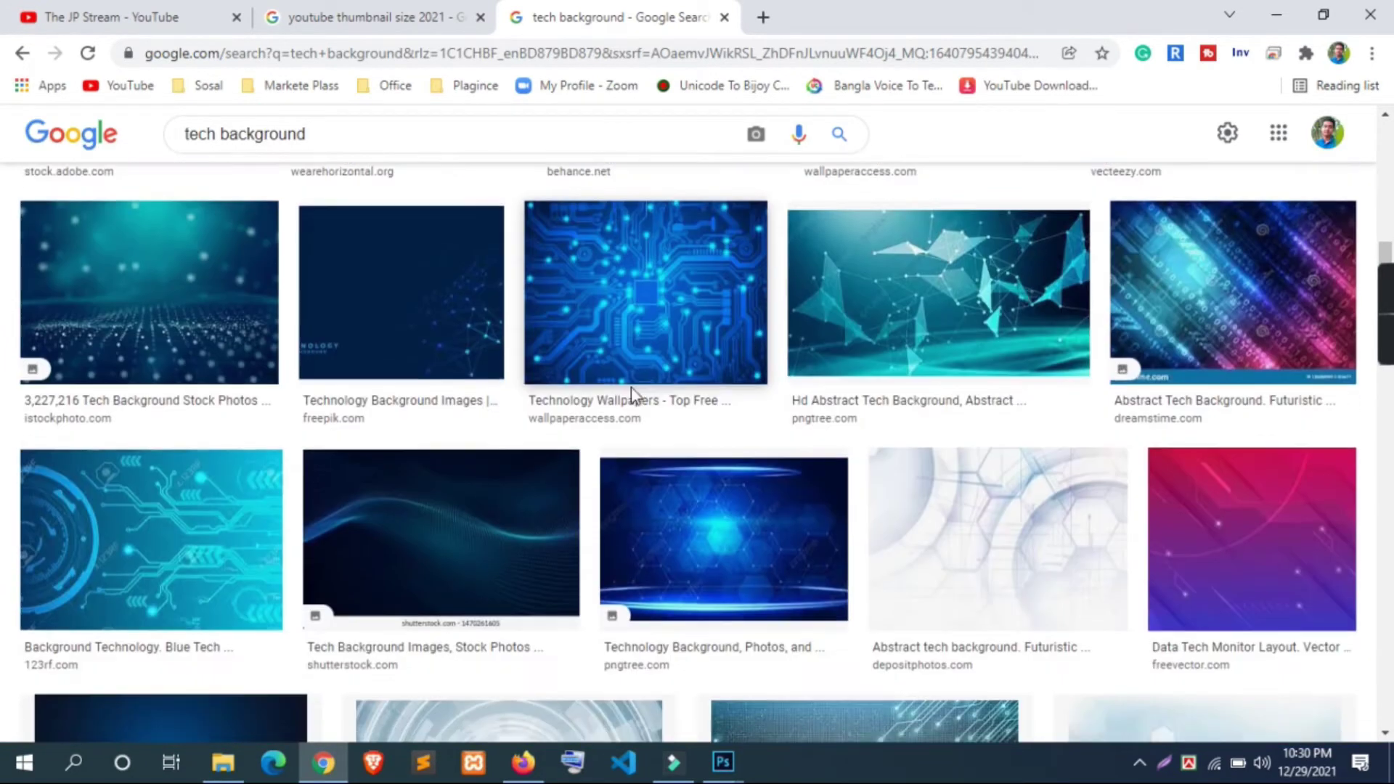
pyautogui.scroll(-3, 629, 396)
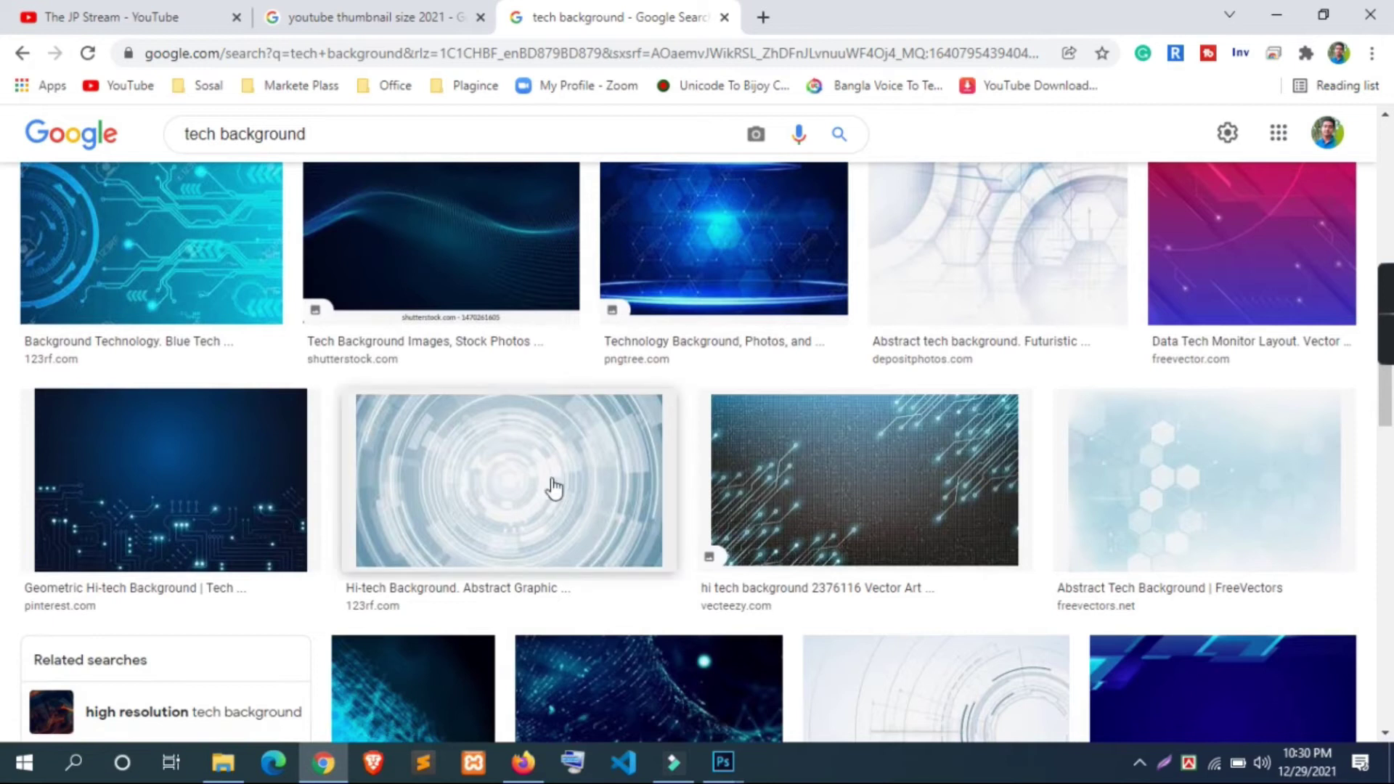
pyautogui.scroll(-2, 564, 467)
pyautogui.scroll(-3, 424, 445)
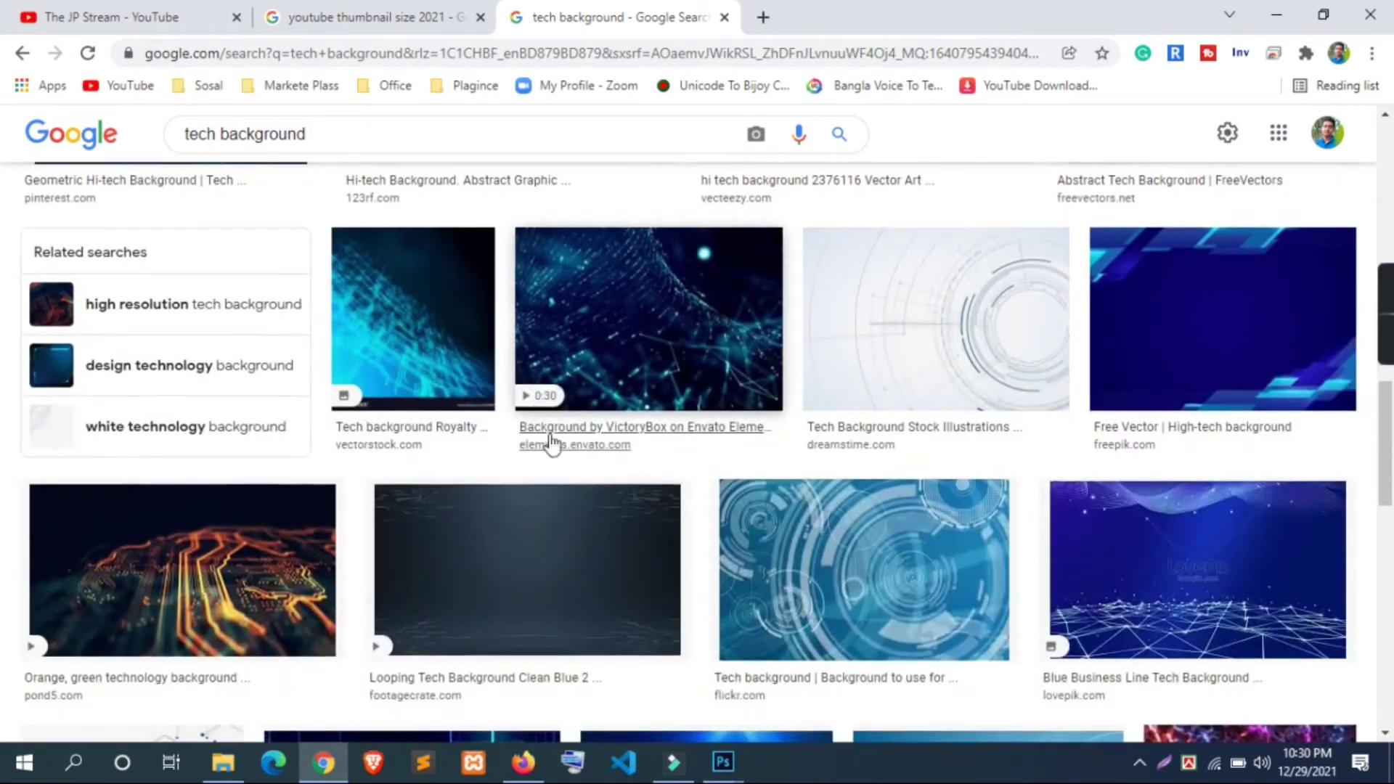
pyautogui.click(870, 570)
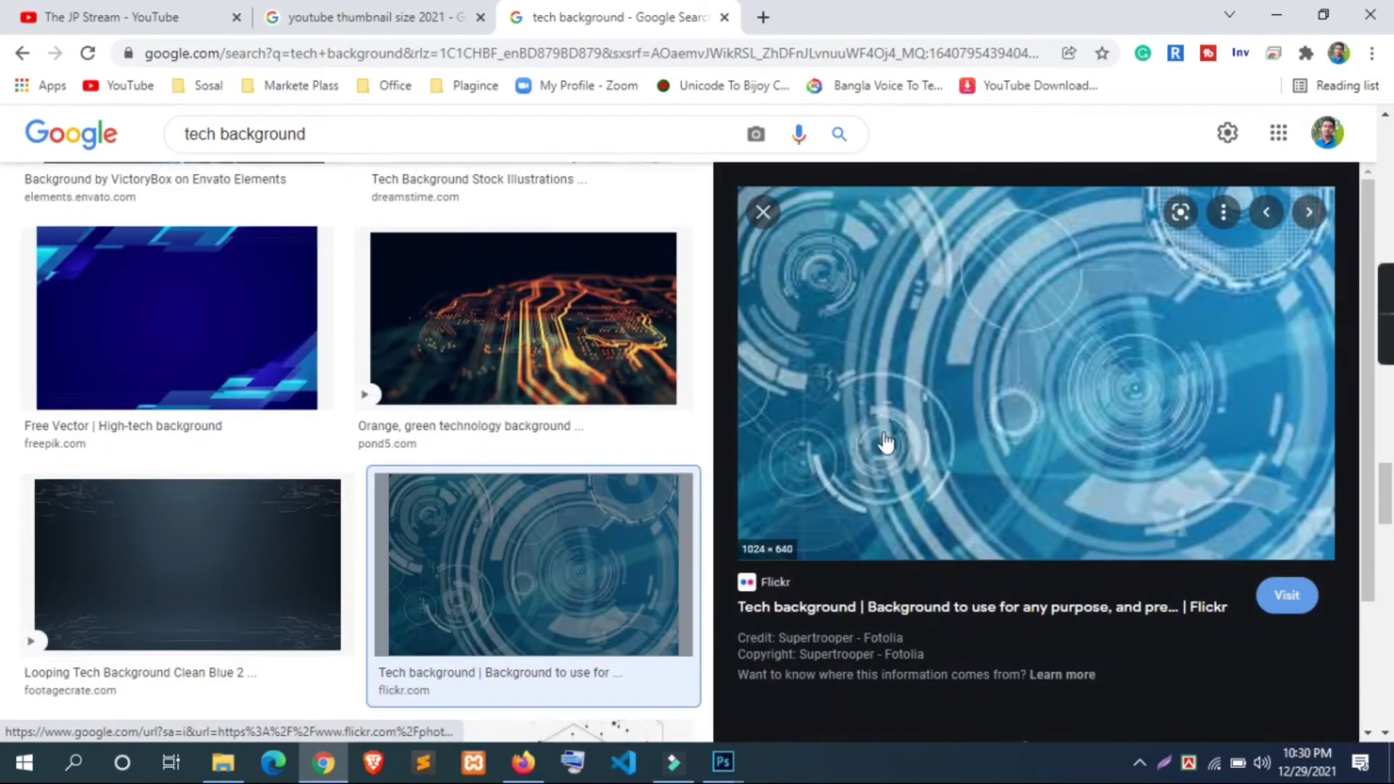
pyautogui.rightClick(983, 317)
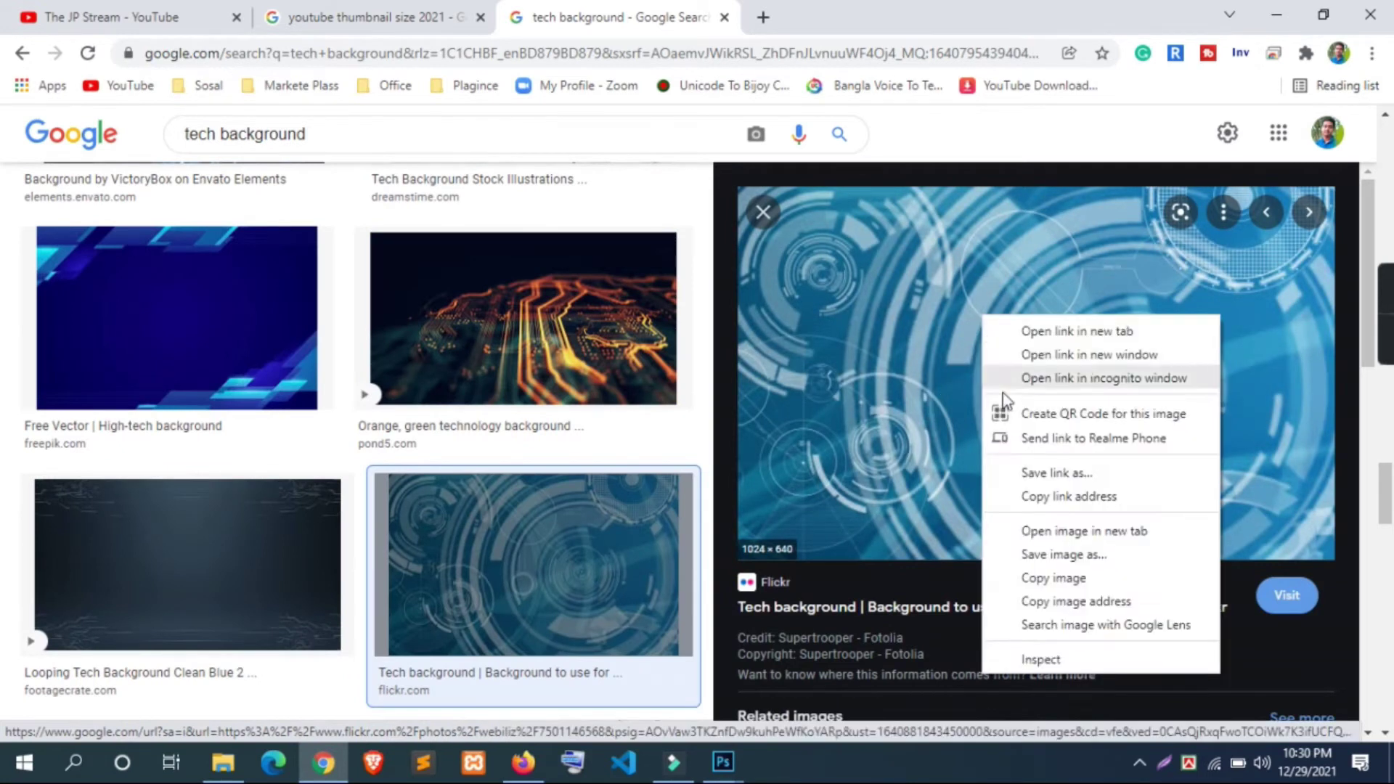
pyautogui.click(1017, 554)
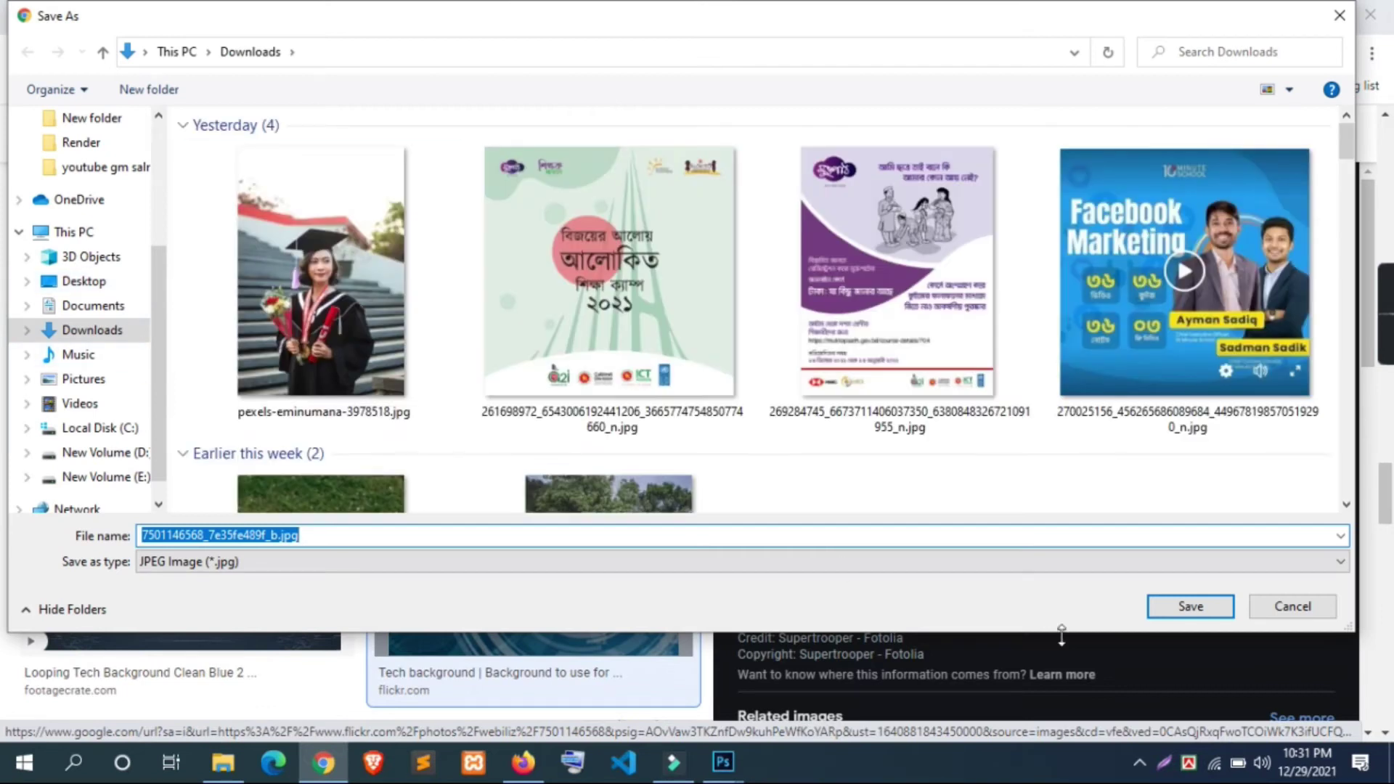
pyautogui.click(1186, 603)
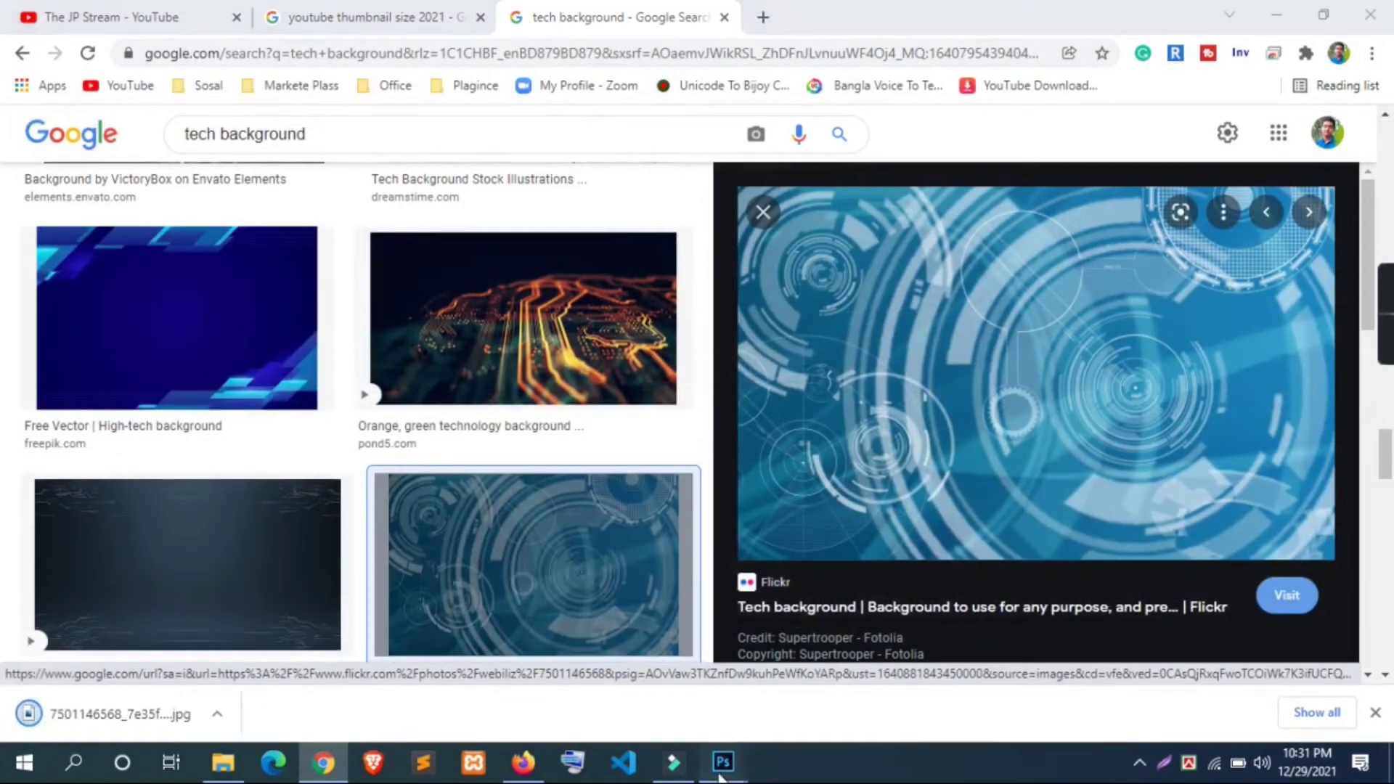
# Step: Rearrange Photoshop's document windows so Untitled-1 sits up and to the right
pyautogui.moveTo(722, 762)
pyautogui.click(603, 703)
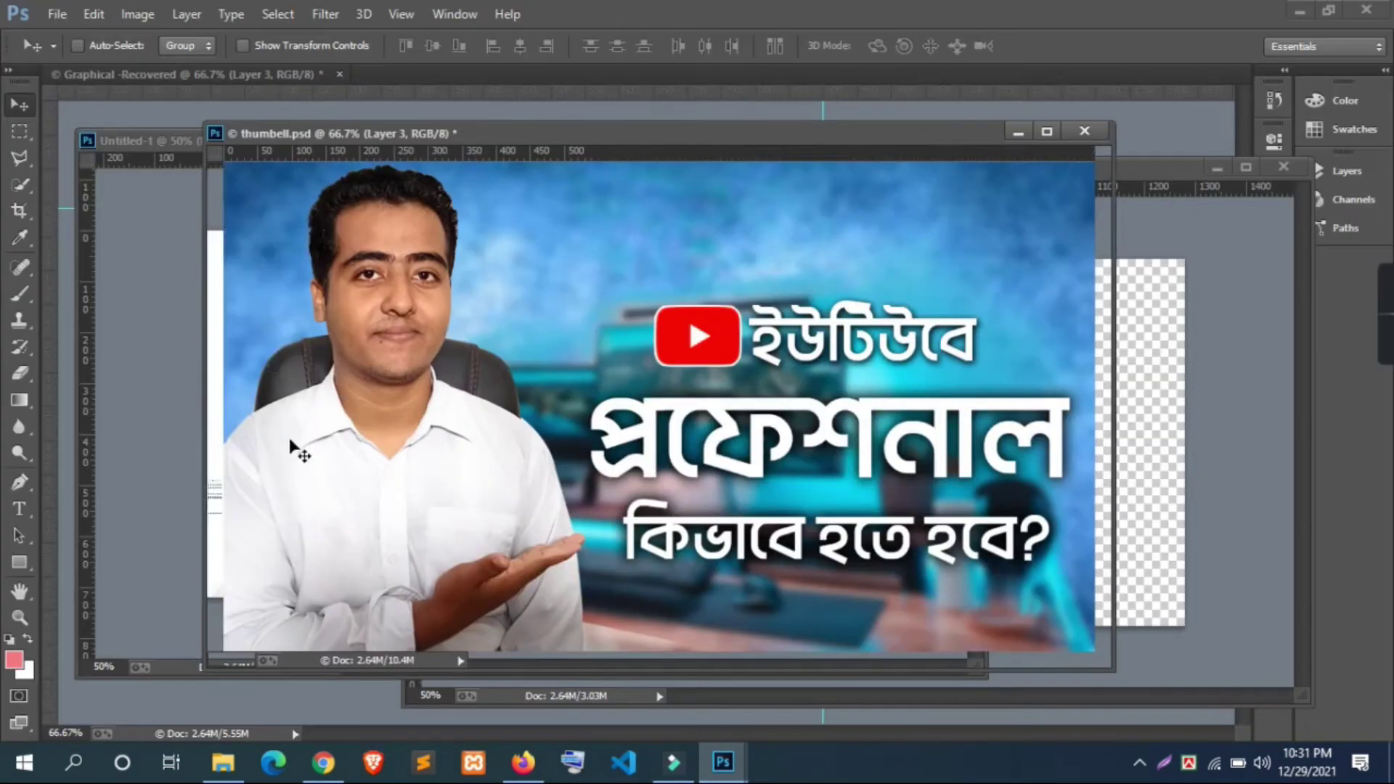
pyautogui.click(203, 171)
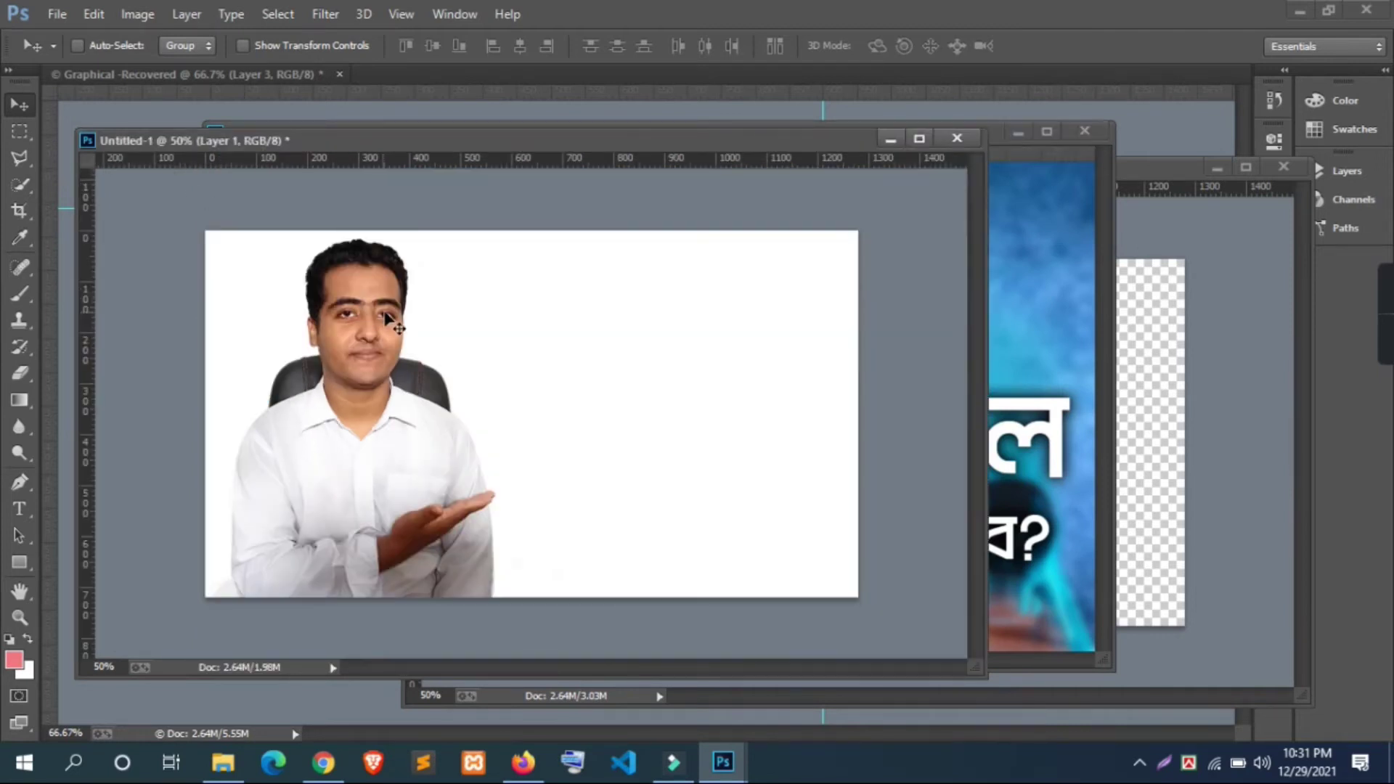
pyautogui.click(1034, 140)
pyautogui.click(1208, 167)
pyautogui.click(760, 252)
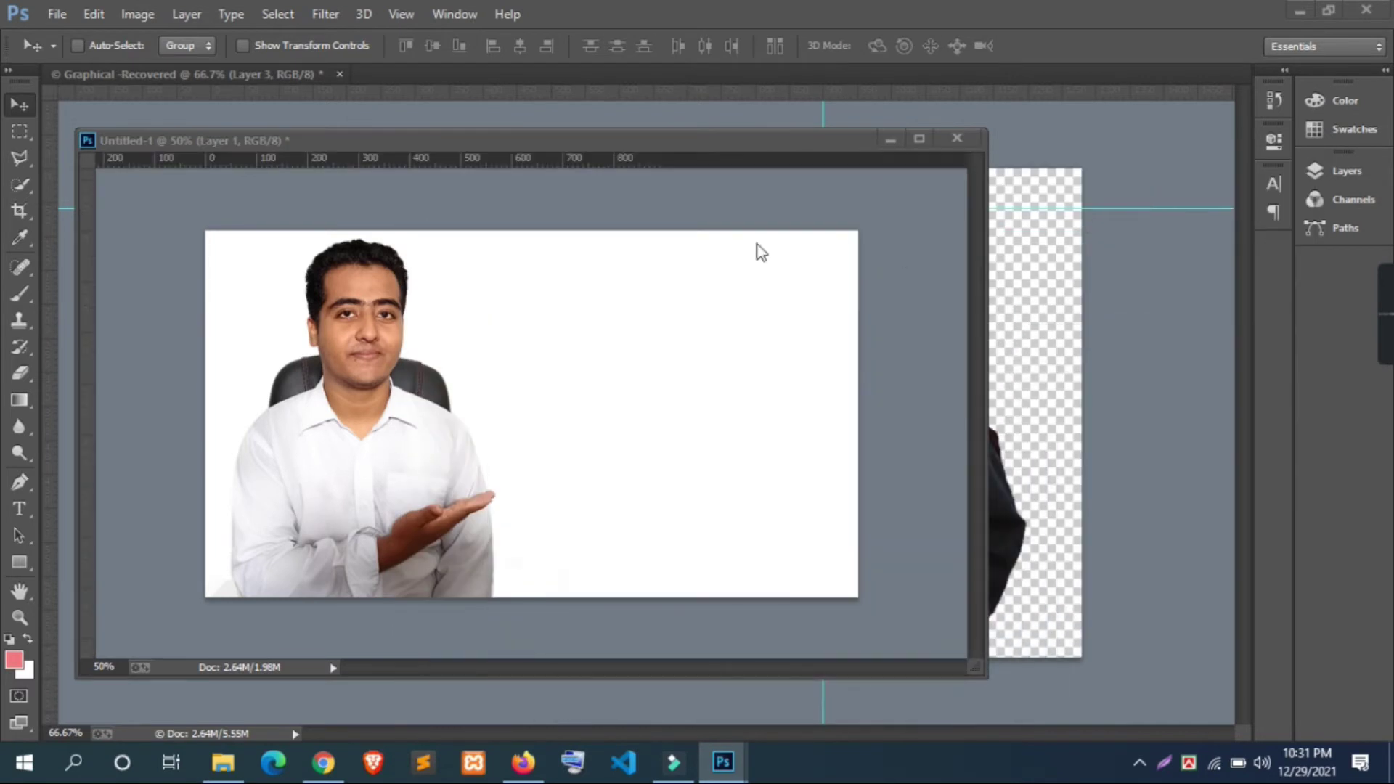
pyautogui.moveTo(203, 79); pyautogui.dragTo(263, 80)
pyautogui.click(882, 100)
pyautogui.moveTo(765, 138); pyautogui.dragTo(907, 118)
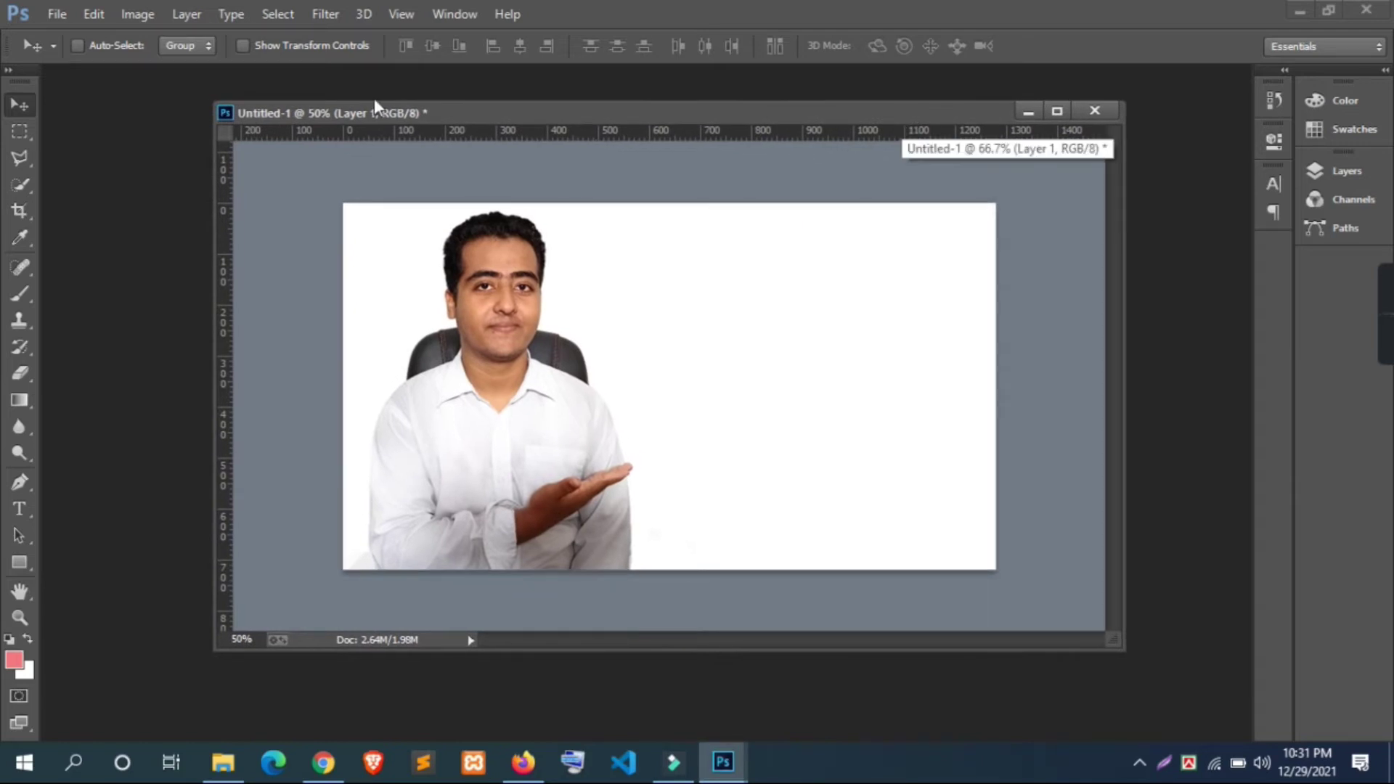
# Step: Open the downloaded tech background jpg and drag it onto Untitled-1's top-left corner
pyautogui.click(69, 15)
pyautogui.click(72, 55)
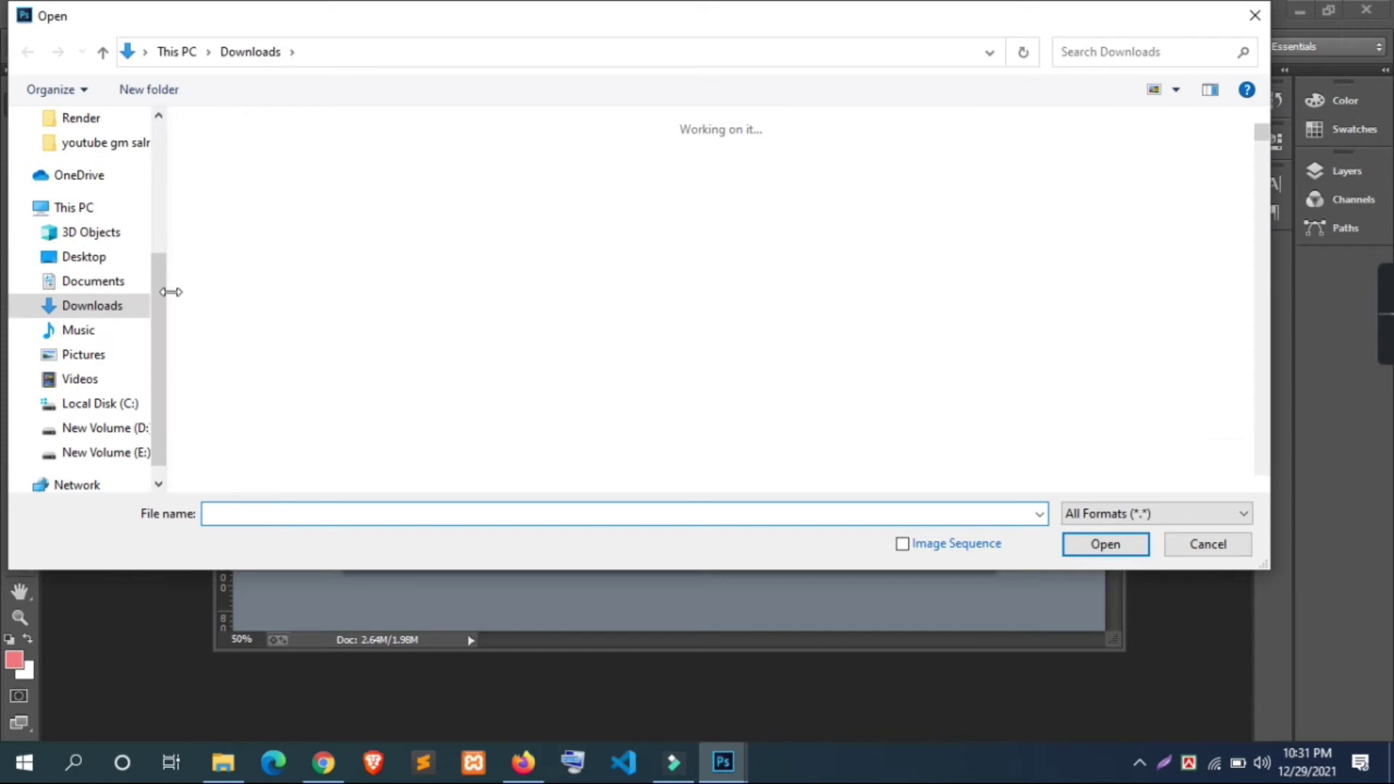
pyautogui.click(251, 327)
pyautogui.click(1108, 546)
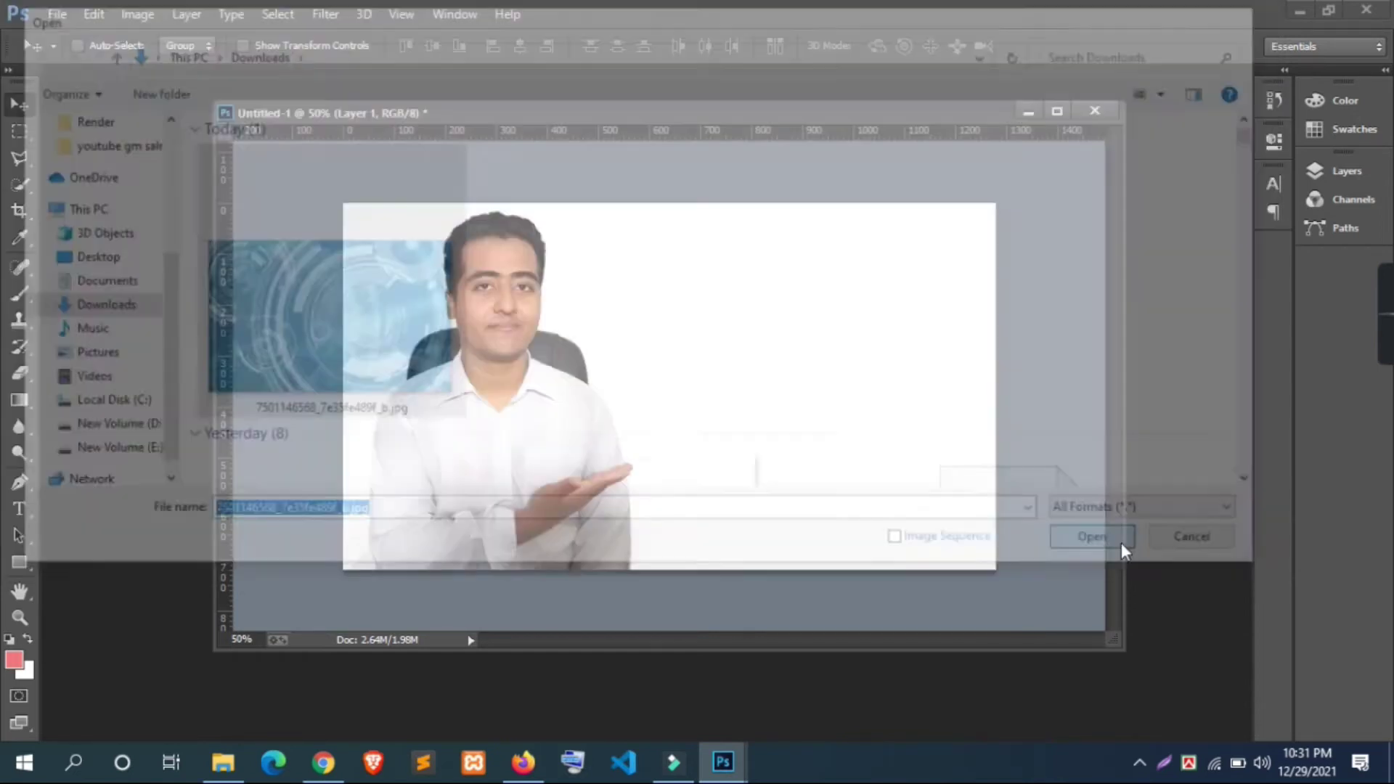
pyautogui.moveTo(660, 373); pyautogui.dragTo(900, 397)
pyautogui.moveTo(890, 398); pyautogui.dragTo(750, 363)
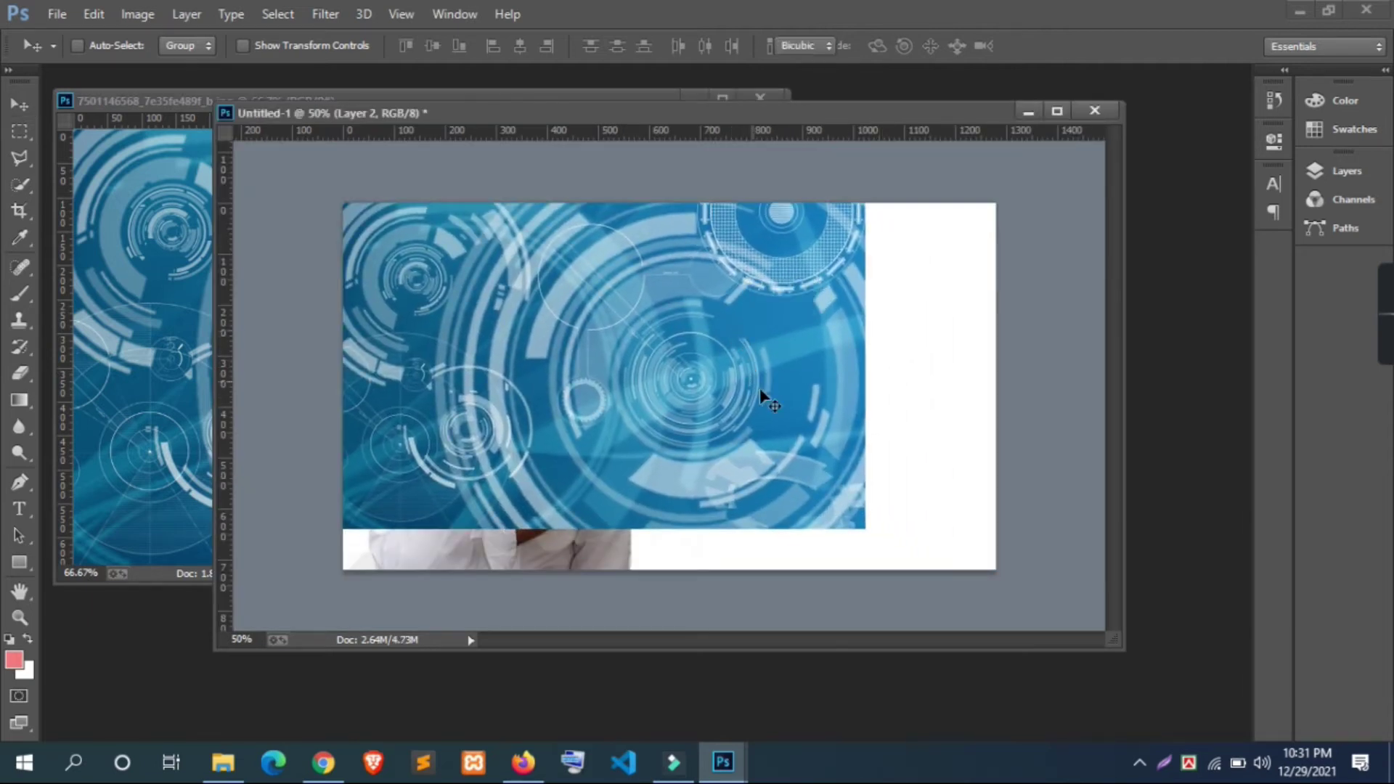
# Step: Scale the tech background to about 127% so it covers the whole canvas
pyautogui.hotkey('ctrl', 't')
pyautogui.moveTo(866, 529); pyautogui.dragTo(1027, 579)
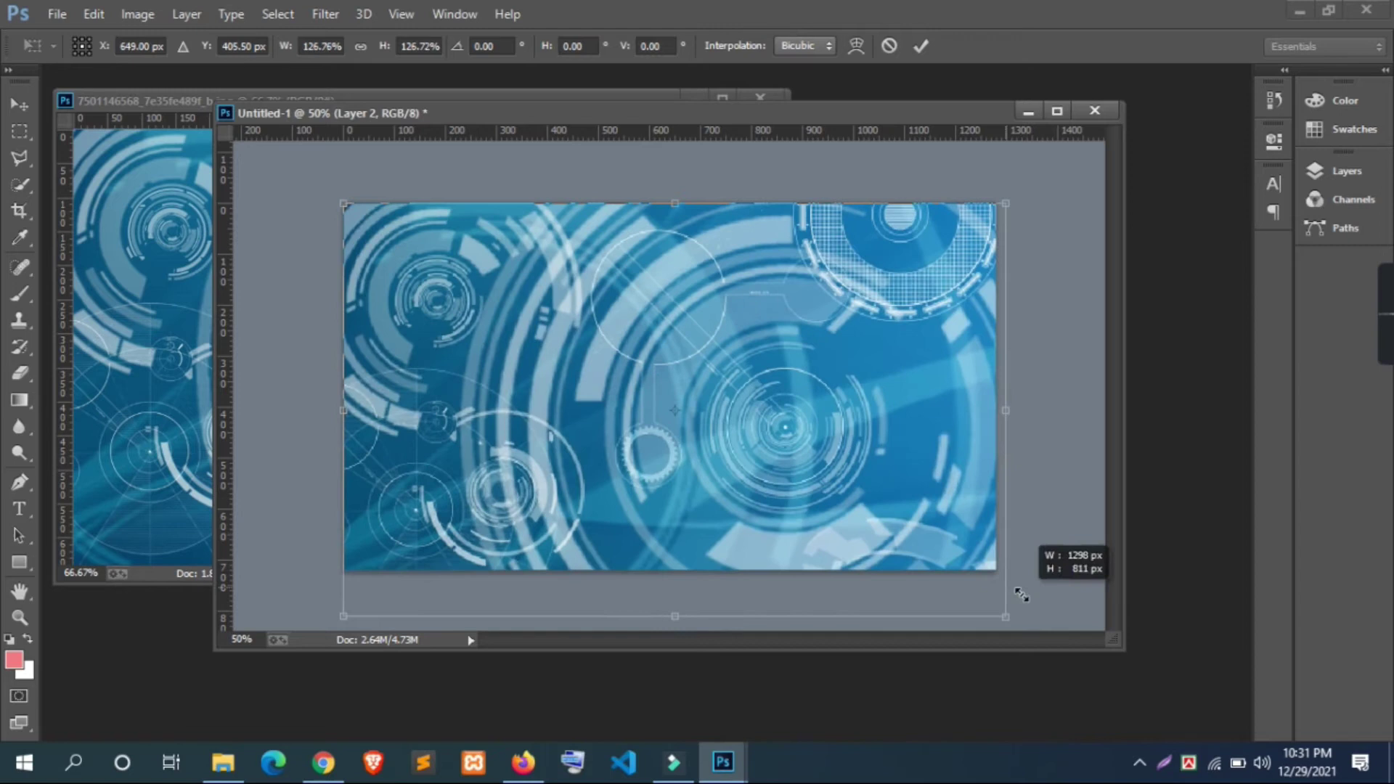
pyautogui.moveTo(915, 488); pyautogui.dragTo(909, 469)
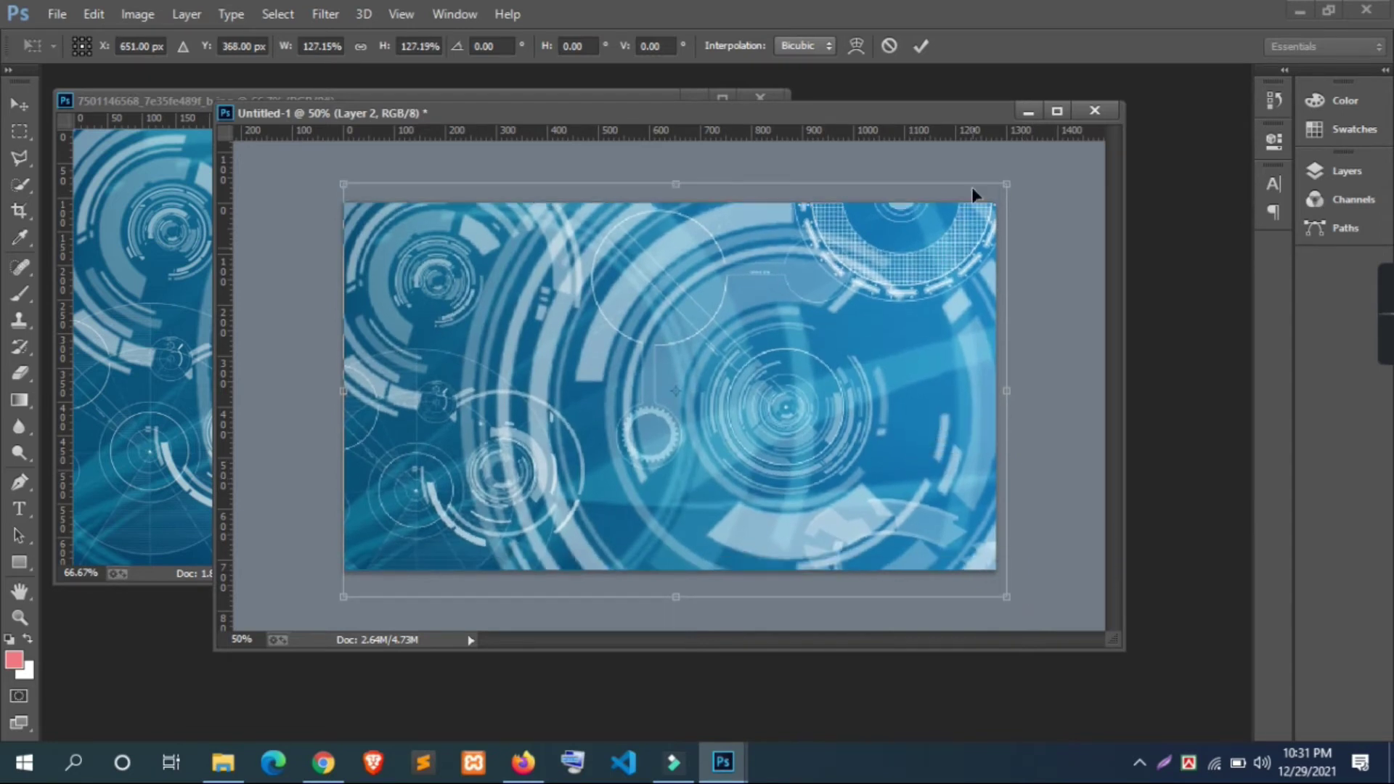
pyautogui.click(921, 46)
pyautogui.click(172, 274)
pyautogui.click(694, 98)
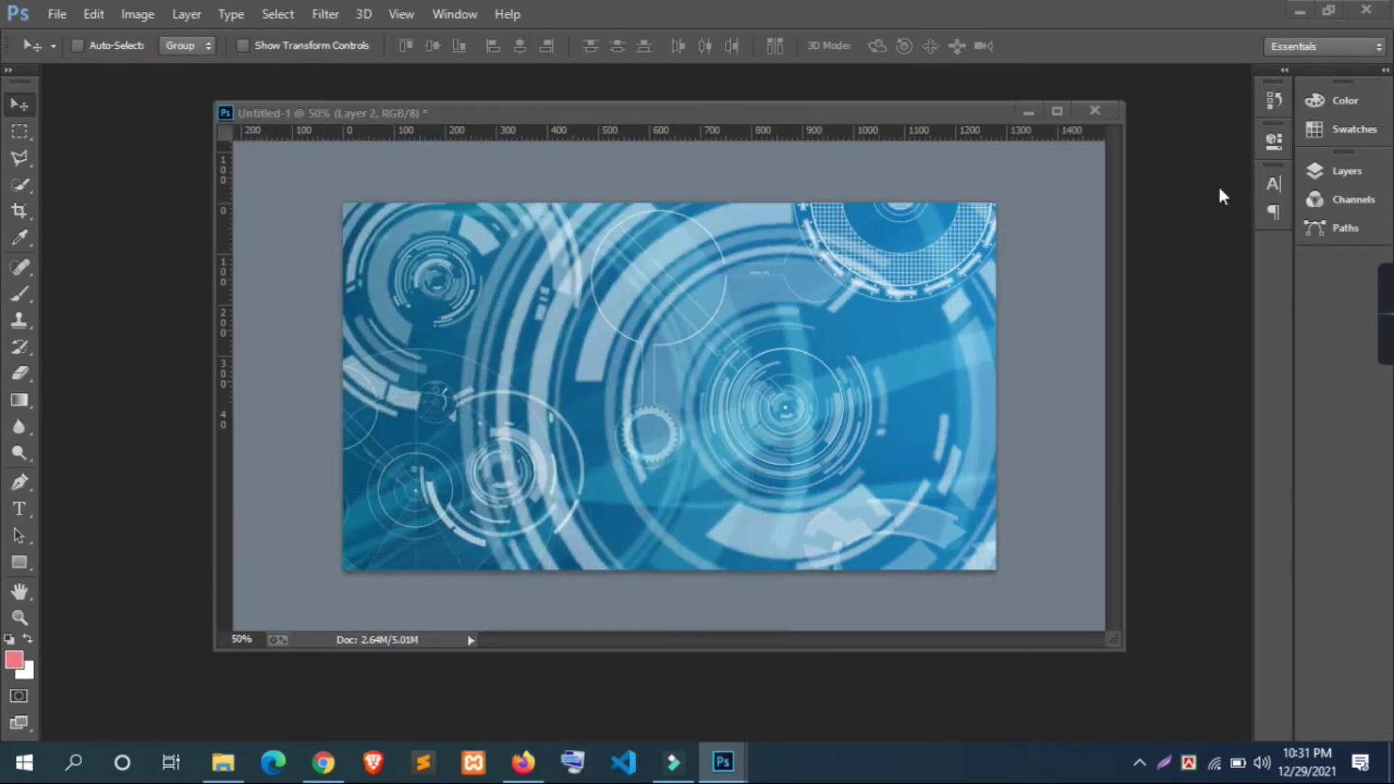
# Step: Rename Layer 1, the man cutout, to 'Main Image'
pyautogui.click(1347, 171)
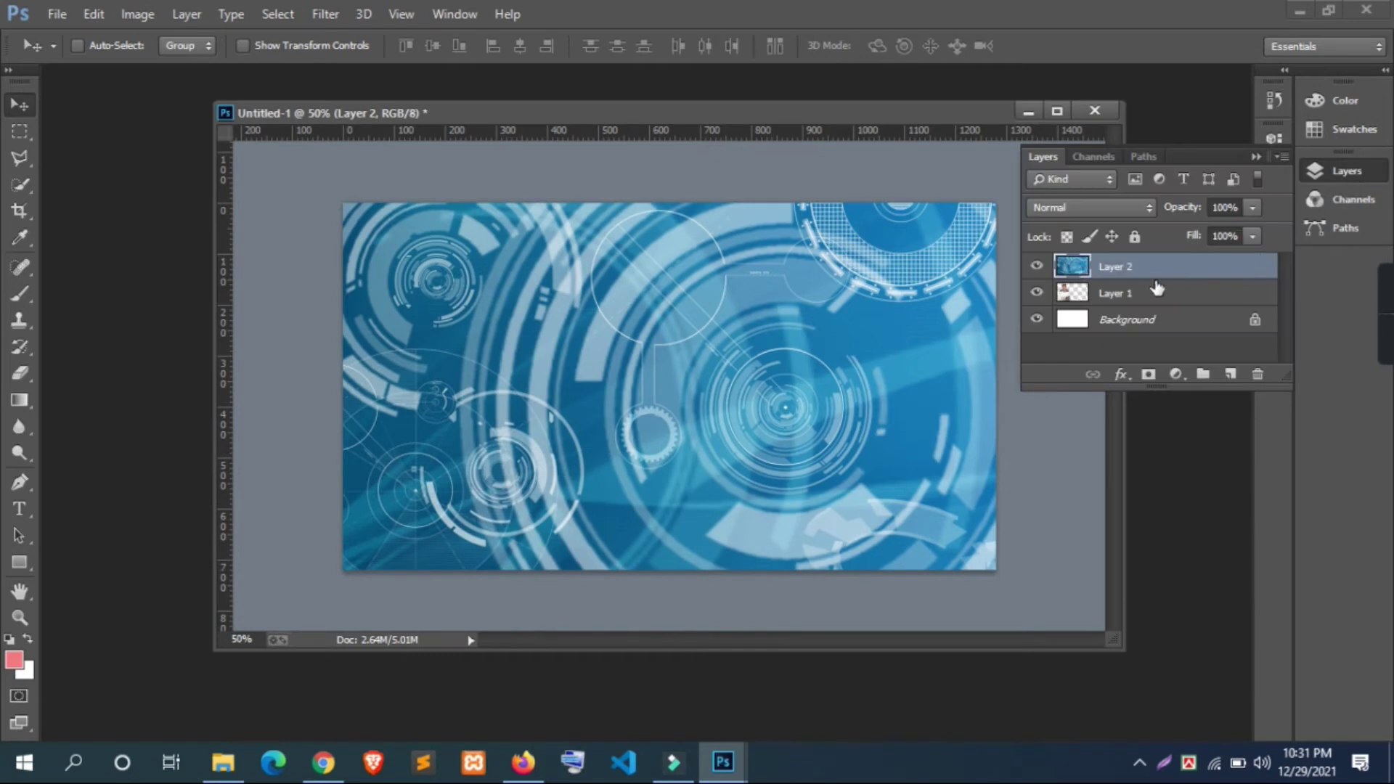
pyautogui.doubleClick(1115, 293)
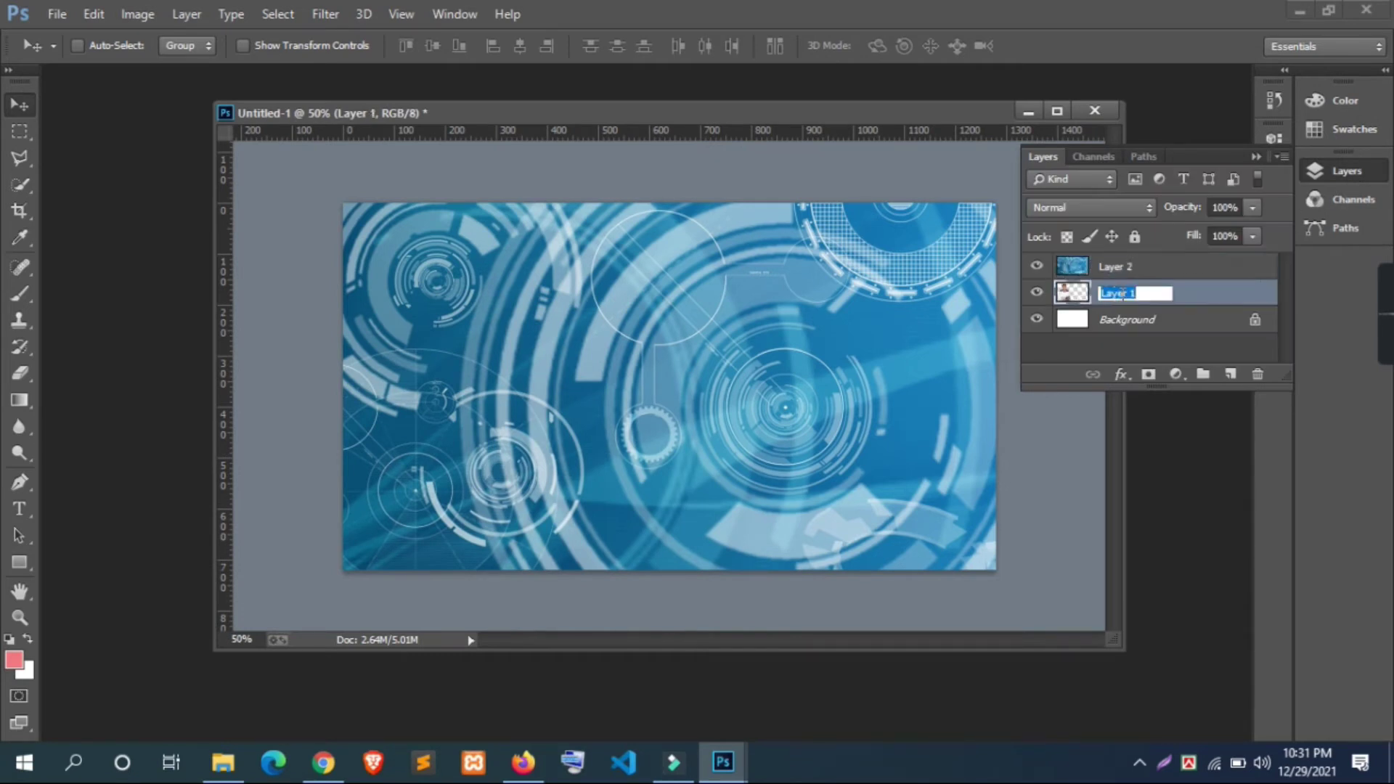
pyautogui.write('Main Image')
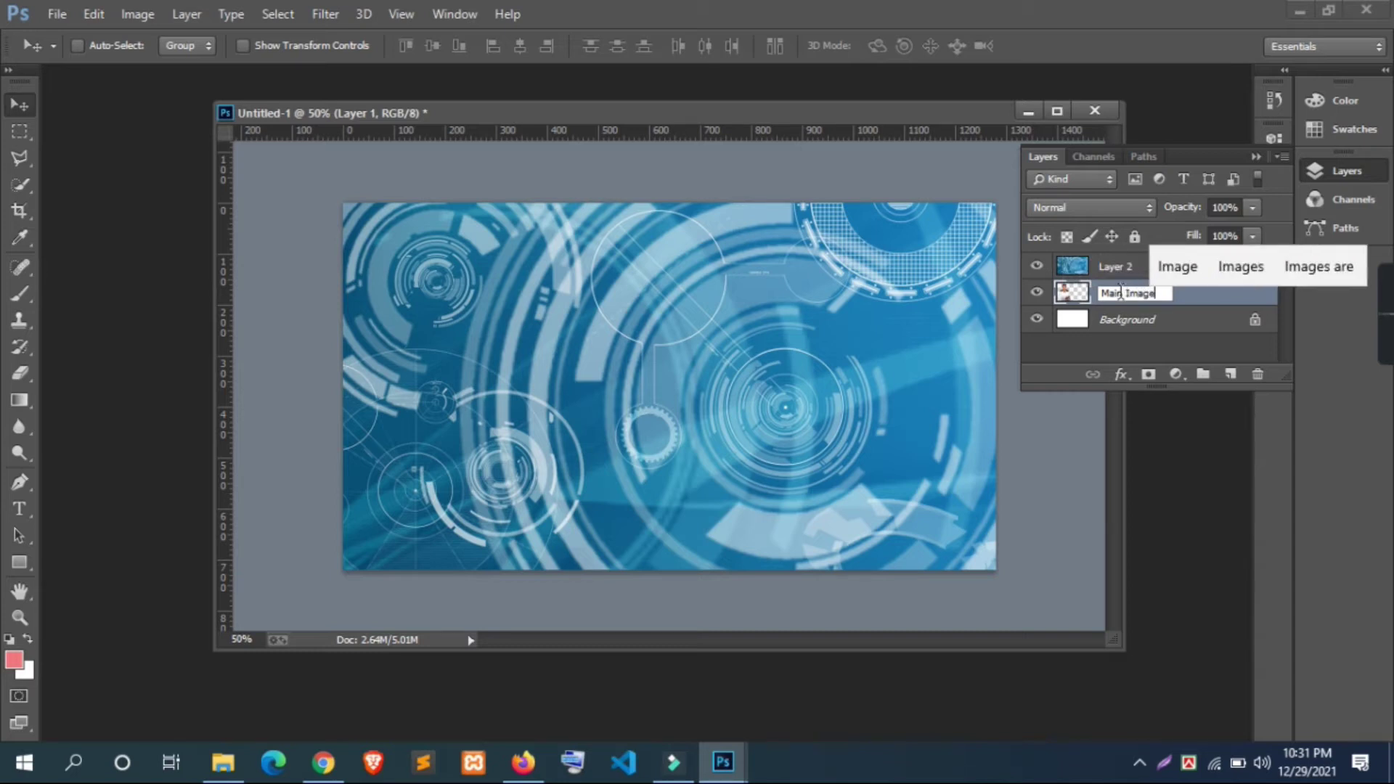
pyautogui.press('Return')
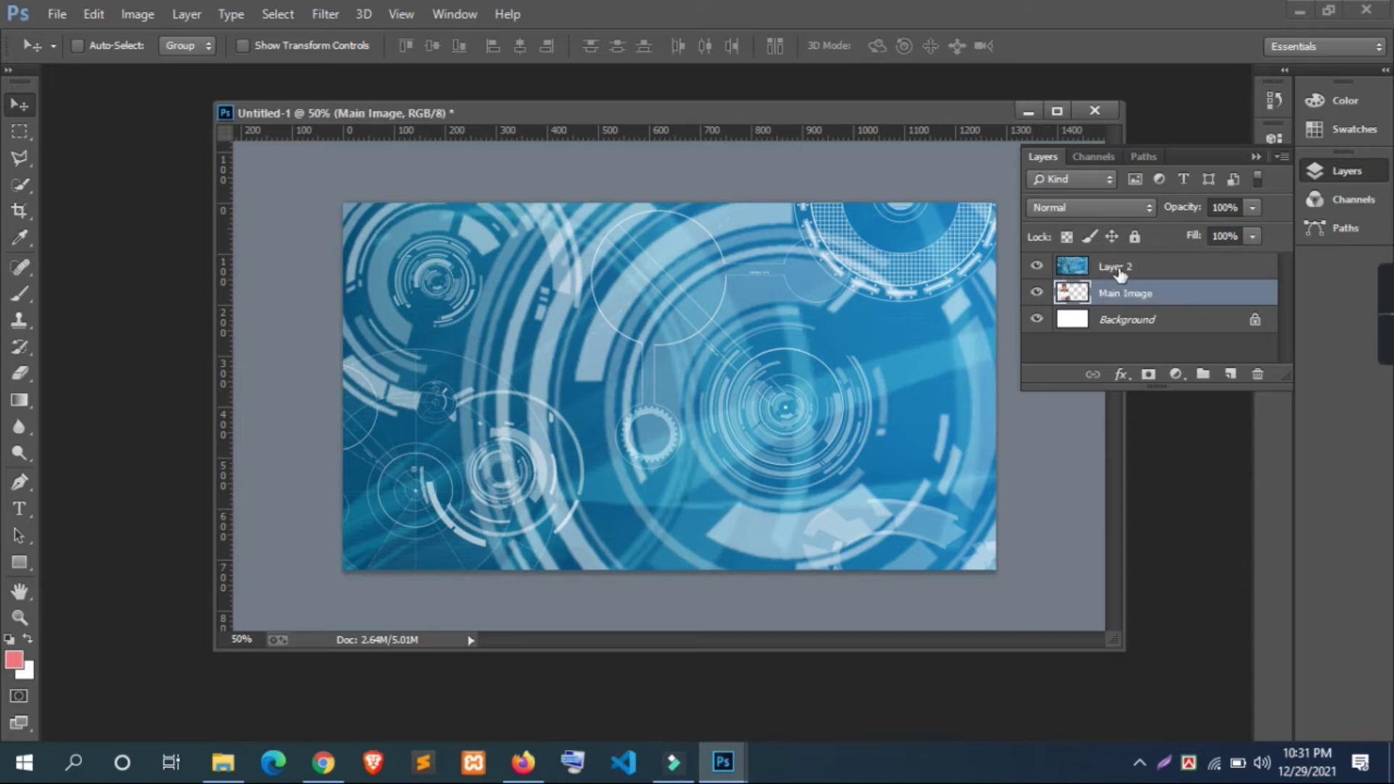
# Step: Rename Layer 2 to 'Tech Background' and move it beneath Main Image
pyautogui.doubleClick(1120, 268)
pyautogui.write('Tech Bac')
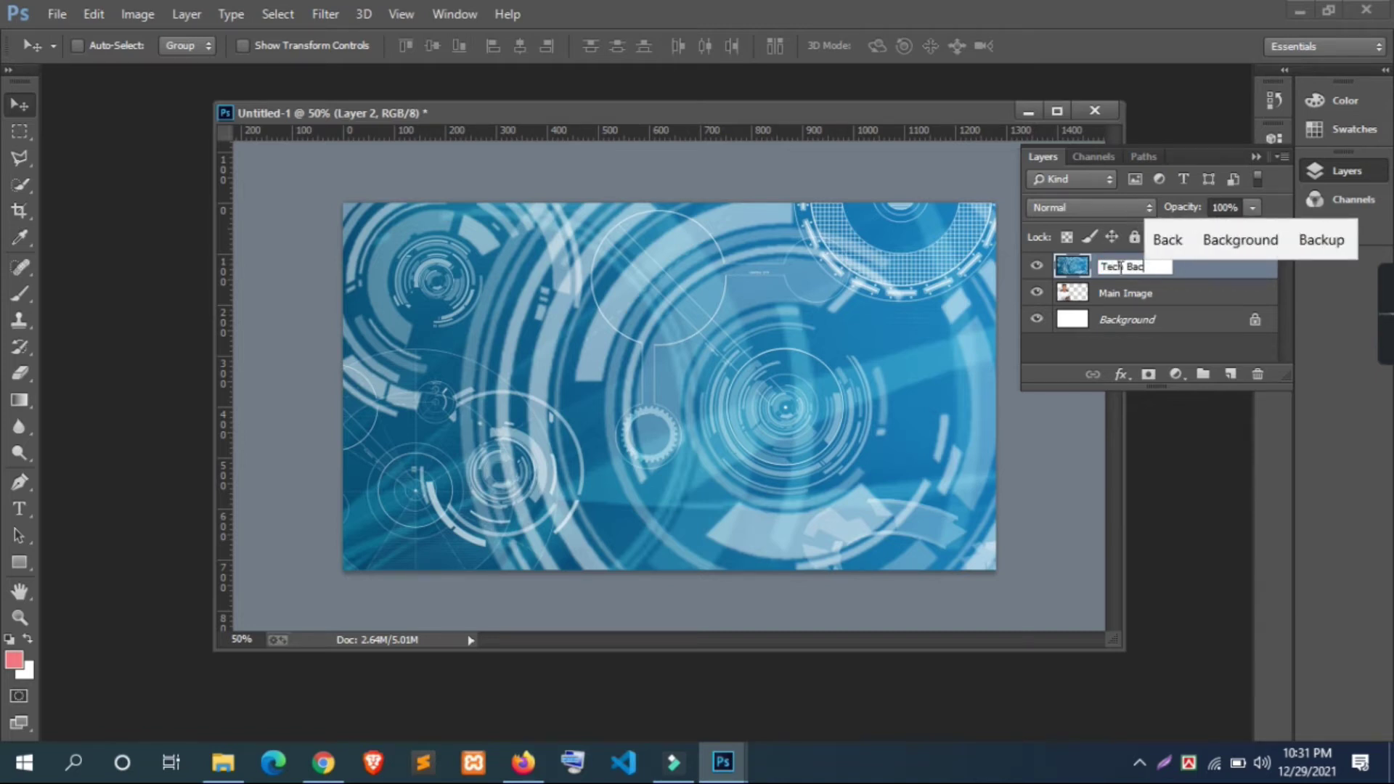
pyautogui.click(1240, 240)
pyautogui.click(1203, 270)
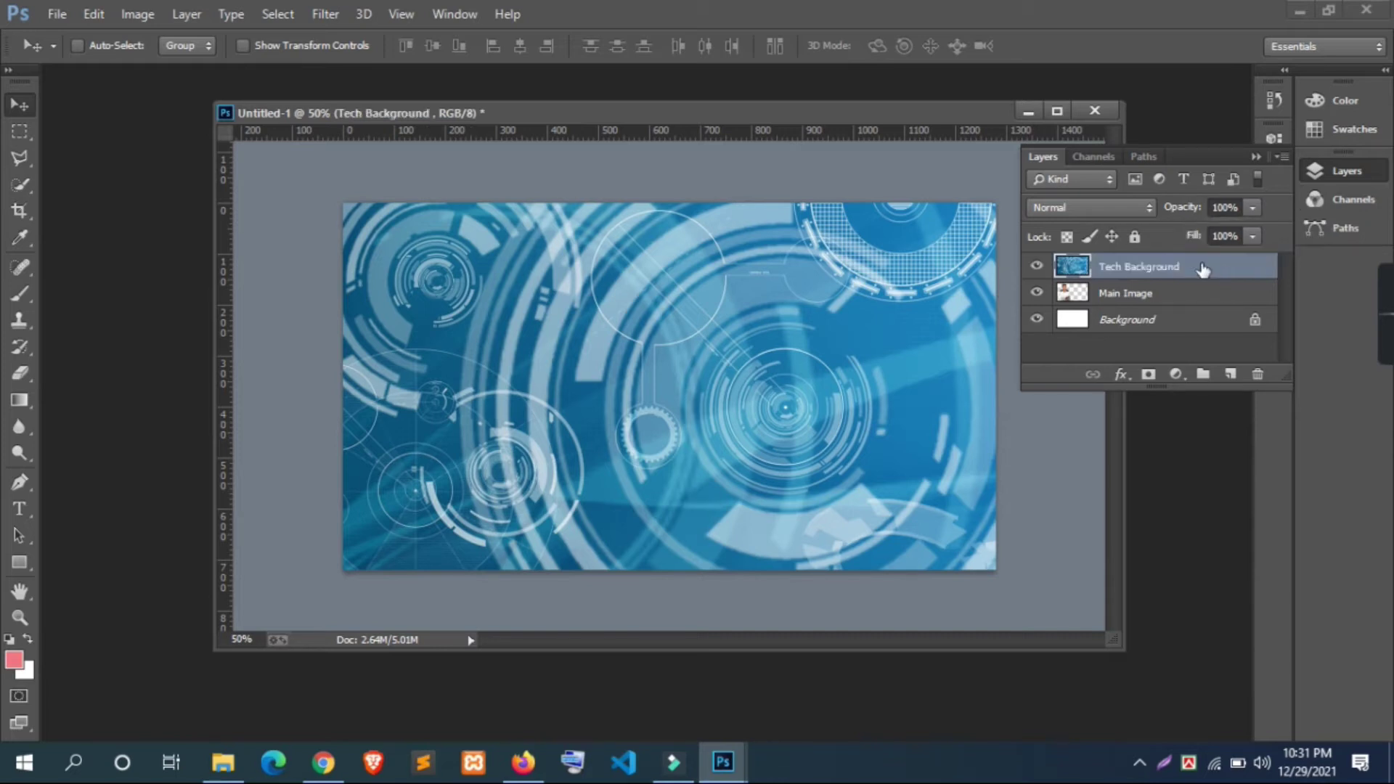
pyautogui.moveTo(1203, 270); pyautogui.dragTo(1208, 311)
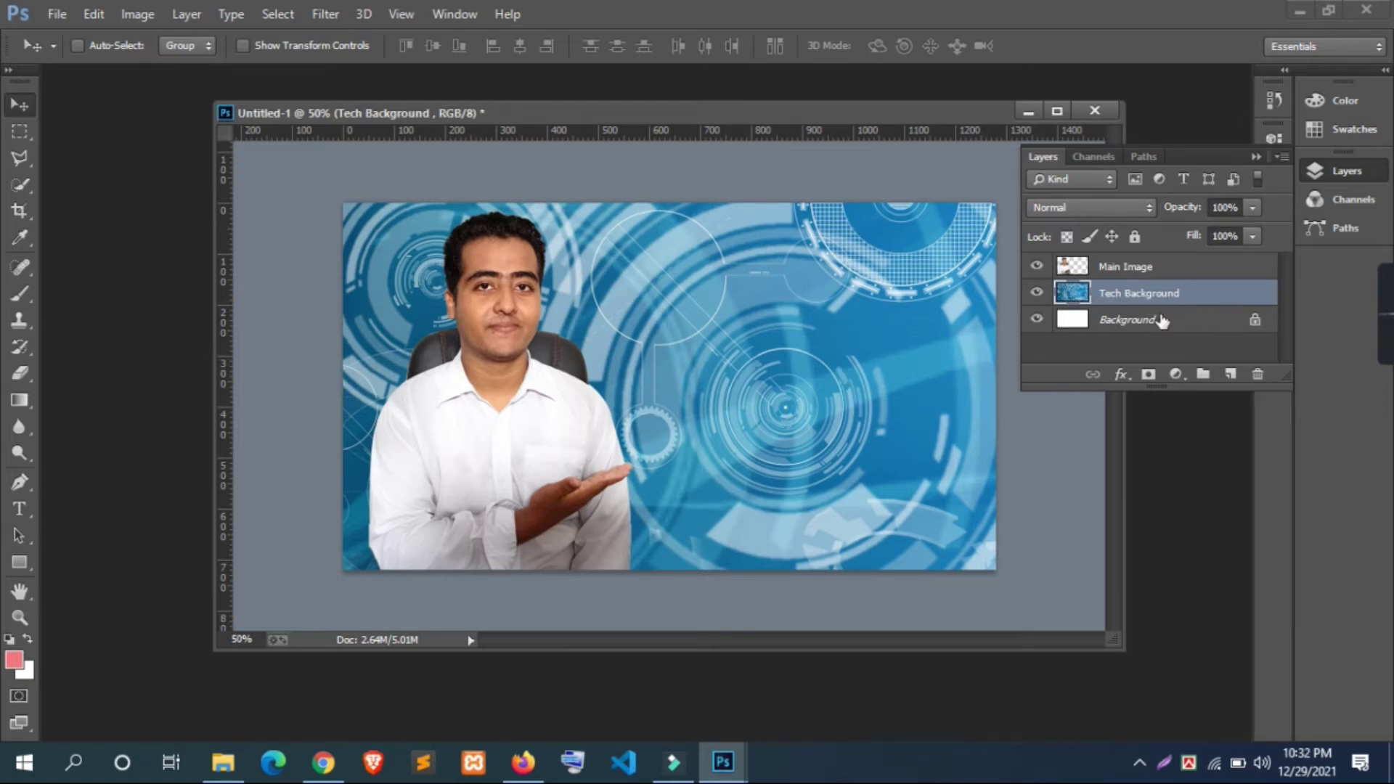
pyautogui.hotkey('ctrl', '+')
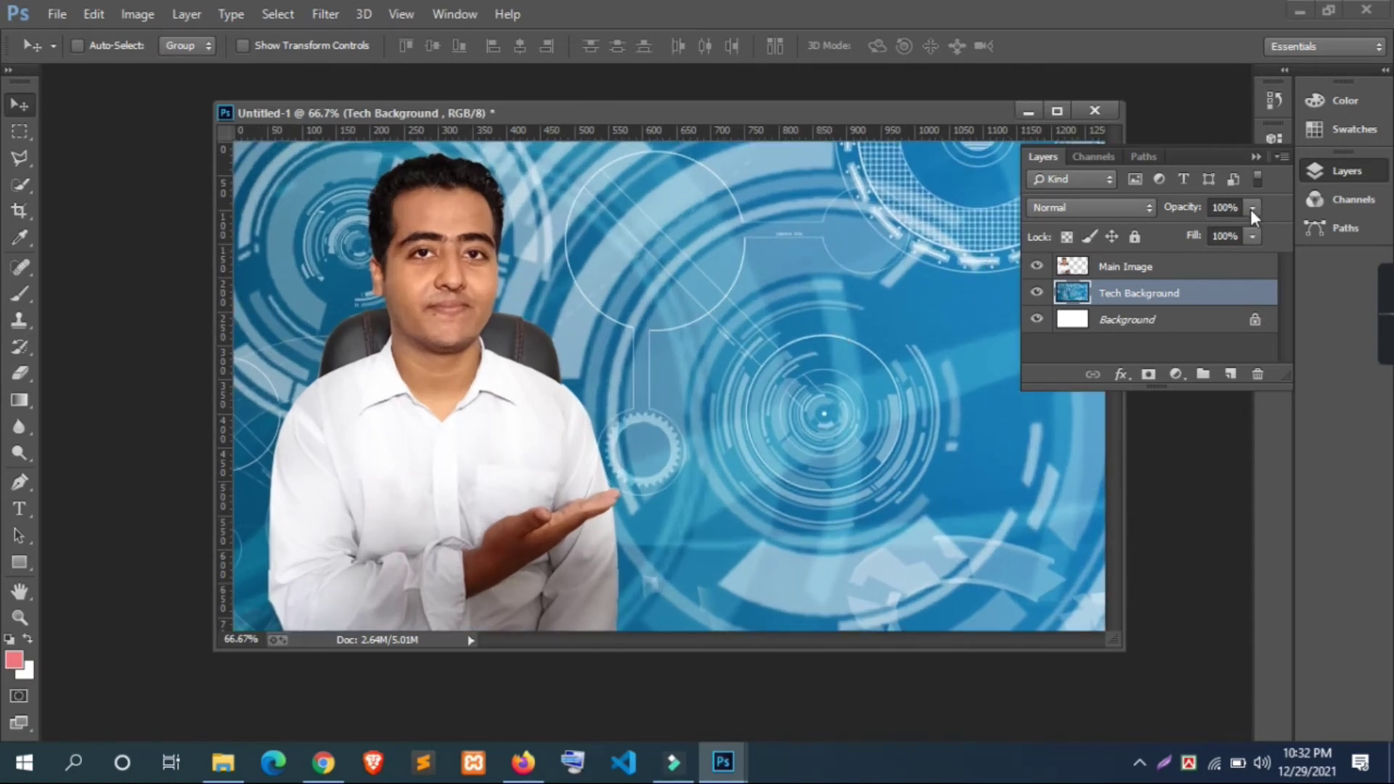
pyautogui.moveTo(655, 108); pyautogui.dragTo(687, 71)
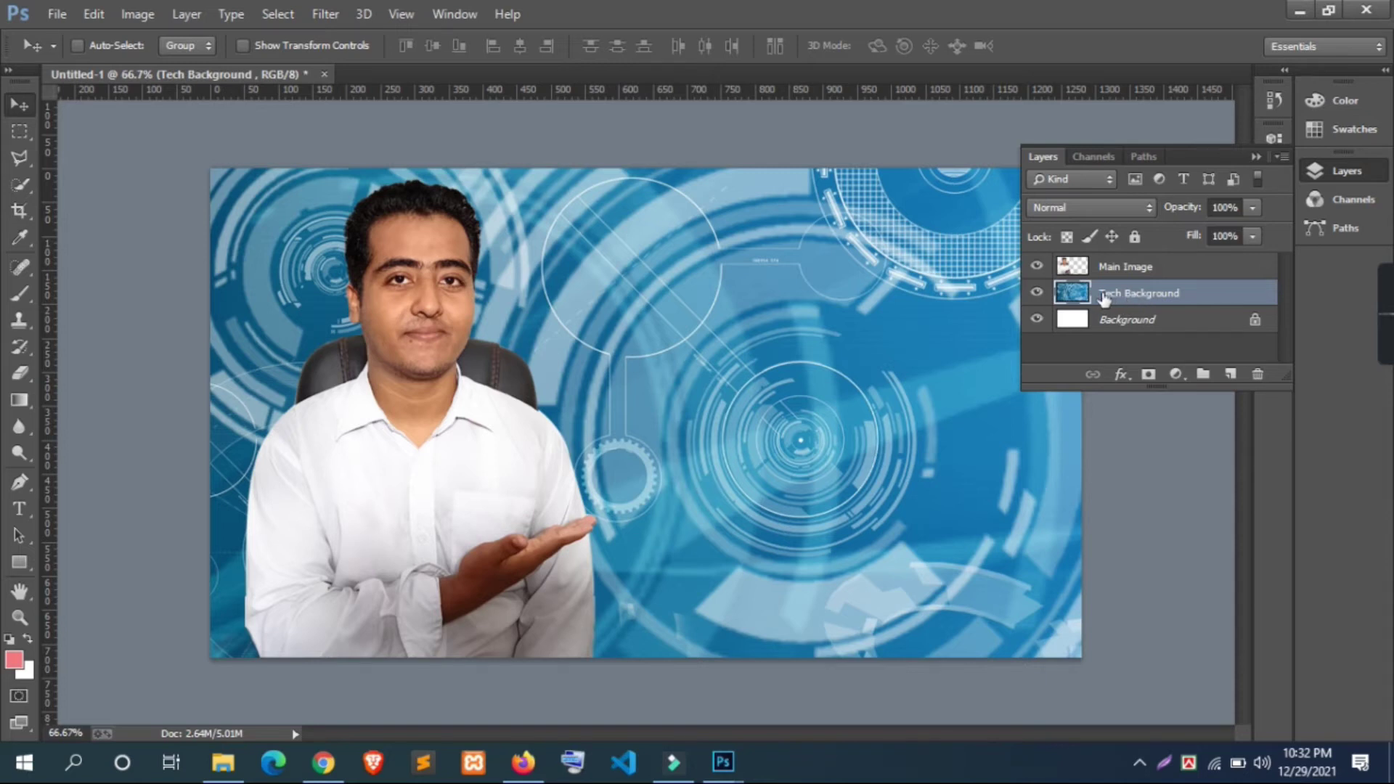
pyautogui.click(1253, 210)
pyautogui.moveTo(1222, 234); pyautogui.dragTo(1211, 234)
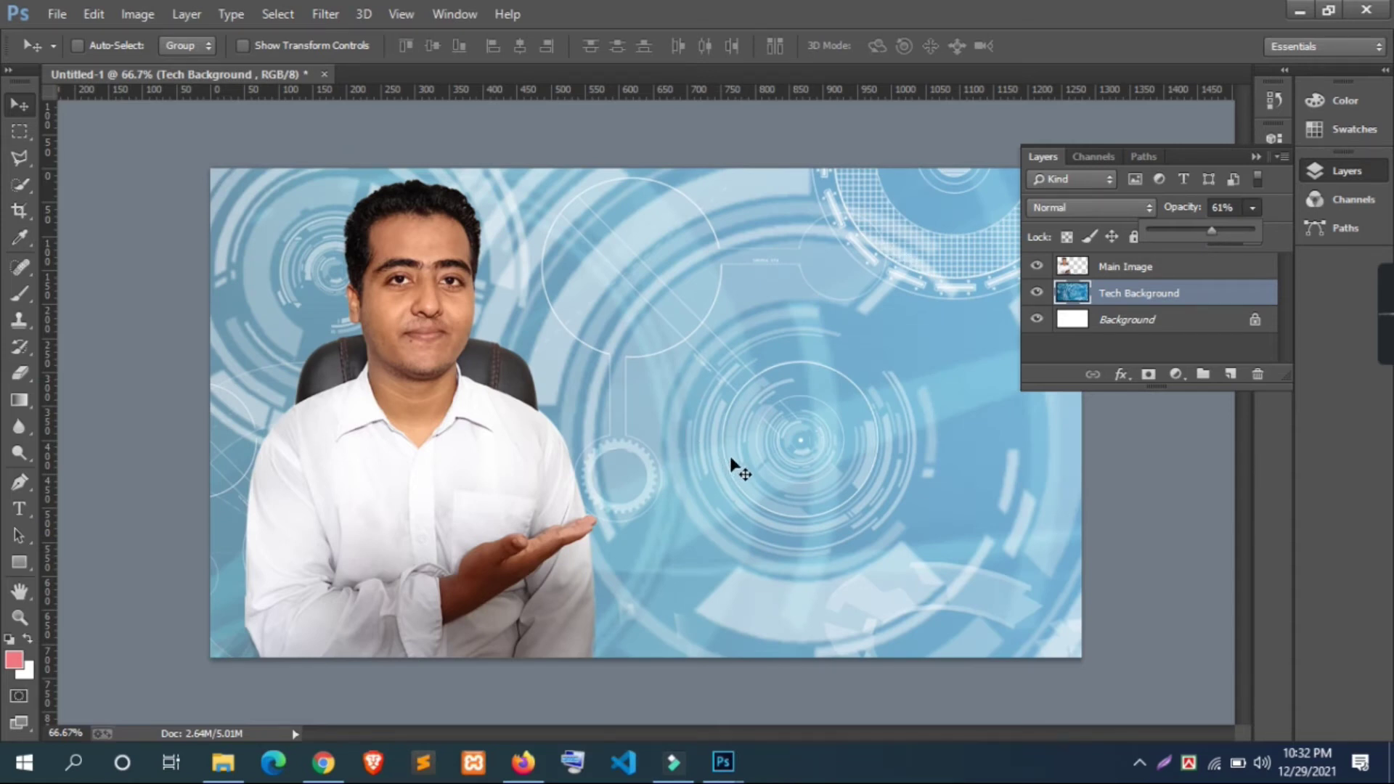
pyautogui.moveTo(1221, 234); pyautogui.dragTo(1268, 227)
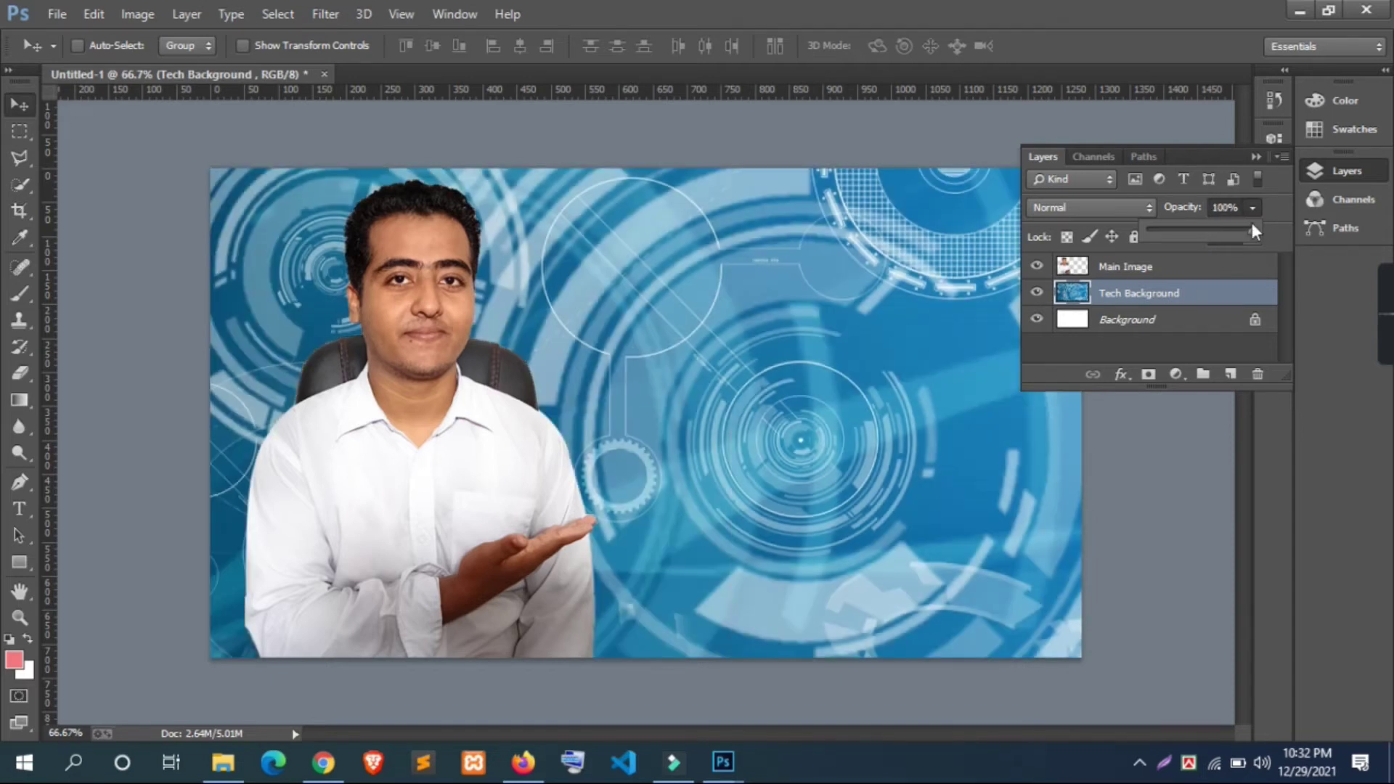
pyautogui.click(20, 374)
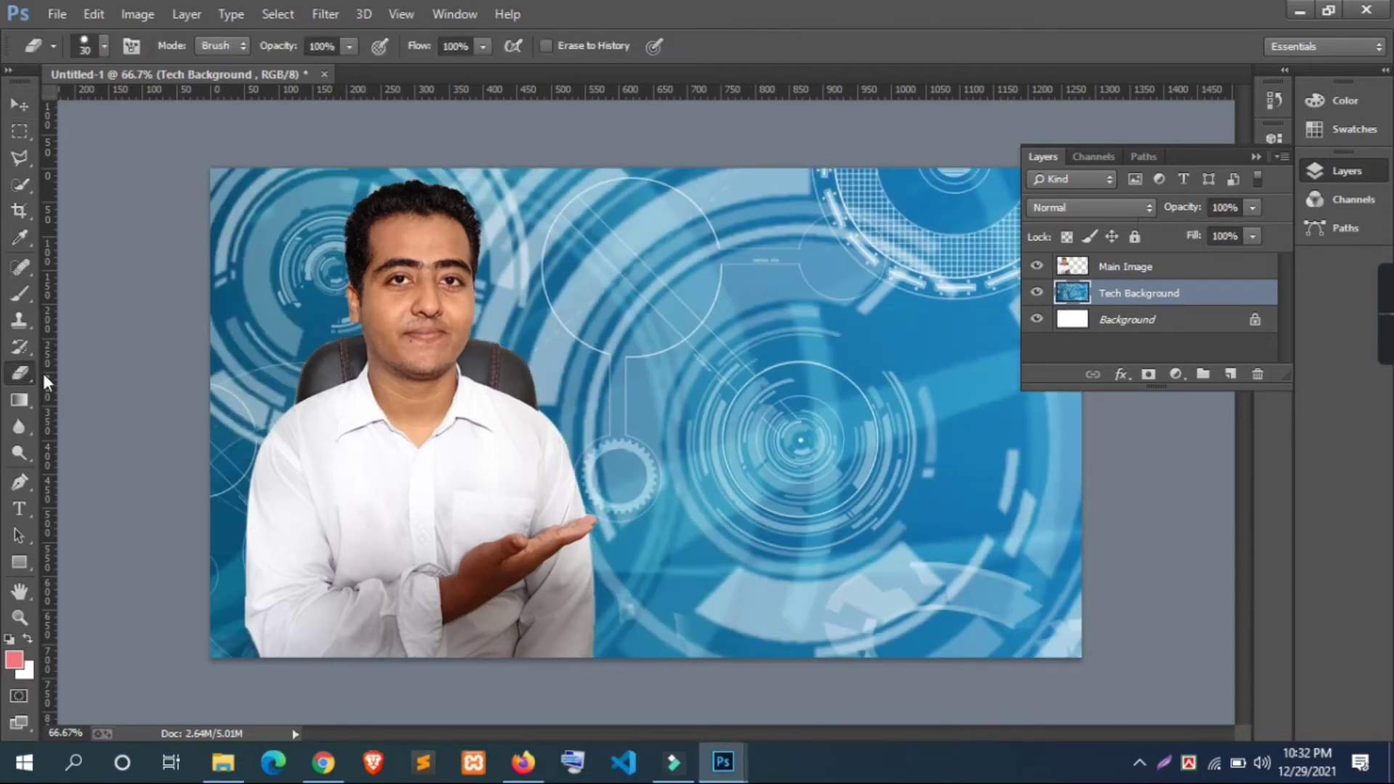
# Step: Set up the standard Eraser with a large soft round brush at 67% opacity
pyautogui.press(']')
pyautogui.press(']')
pyautogui.press(']')
pyautogui.press(']')
pyautogui.press(']')
pyautogui.press(']')
pyautogui.rightClick(13, 377)
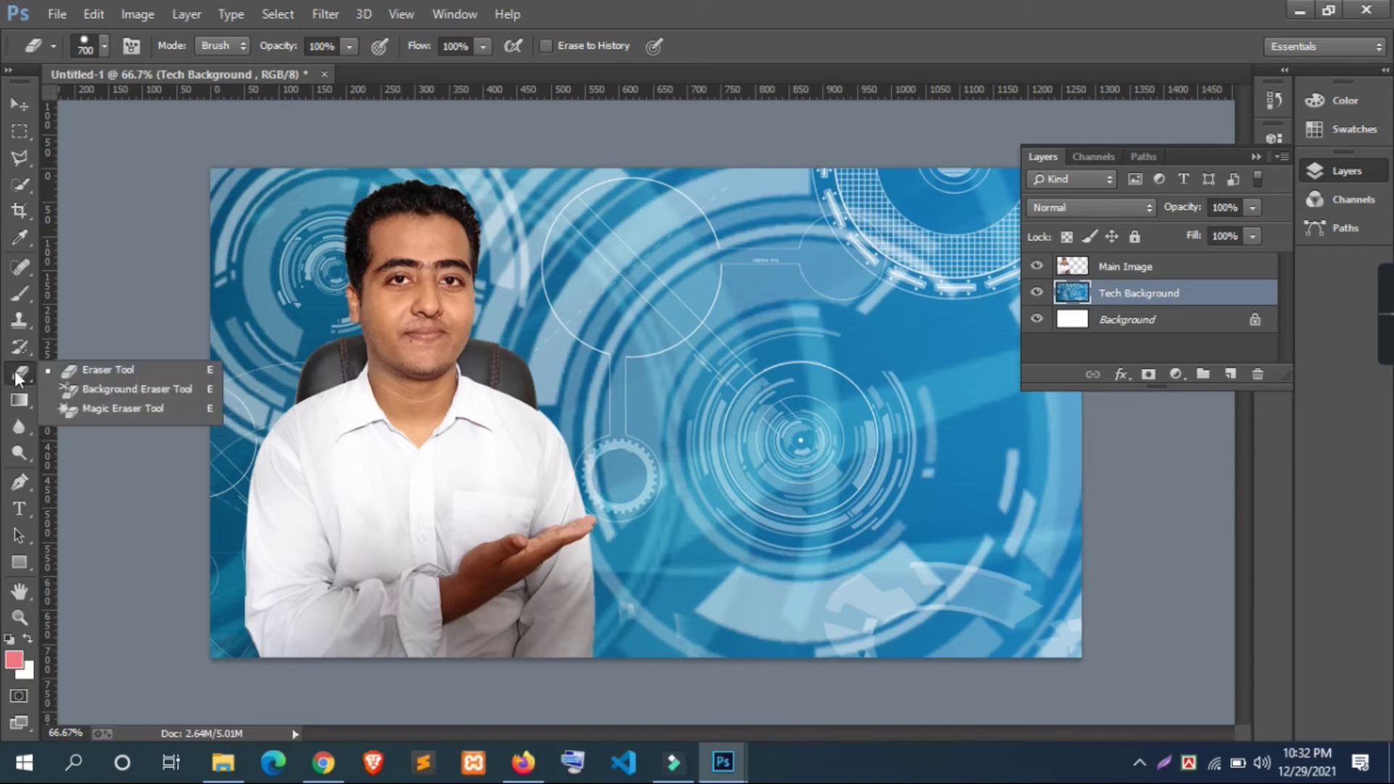
pyautogui.click(97, 371)
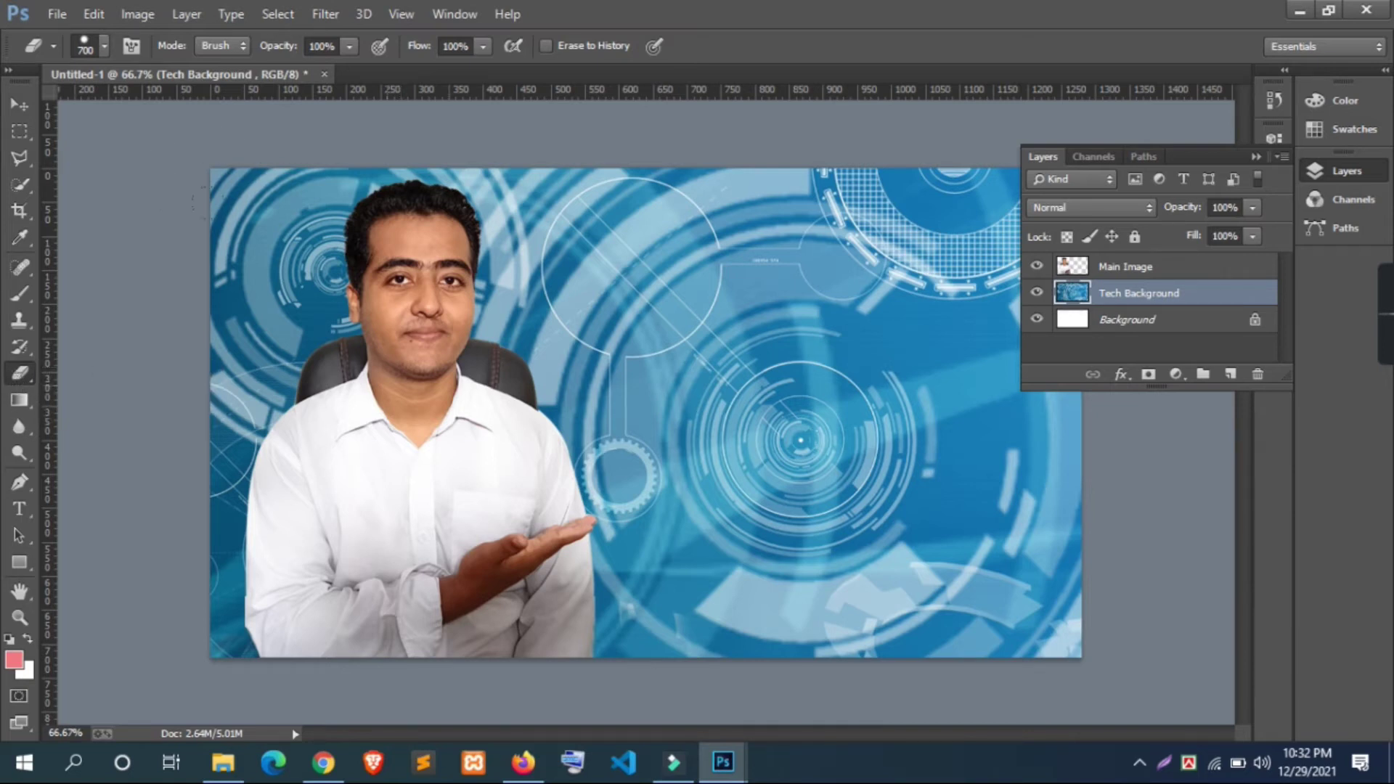
pyautogui.click(104, 46)
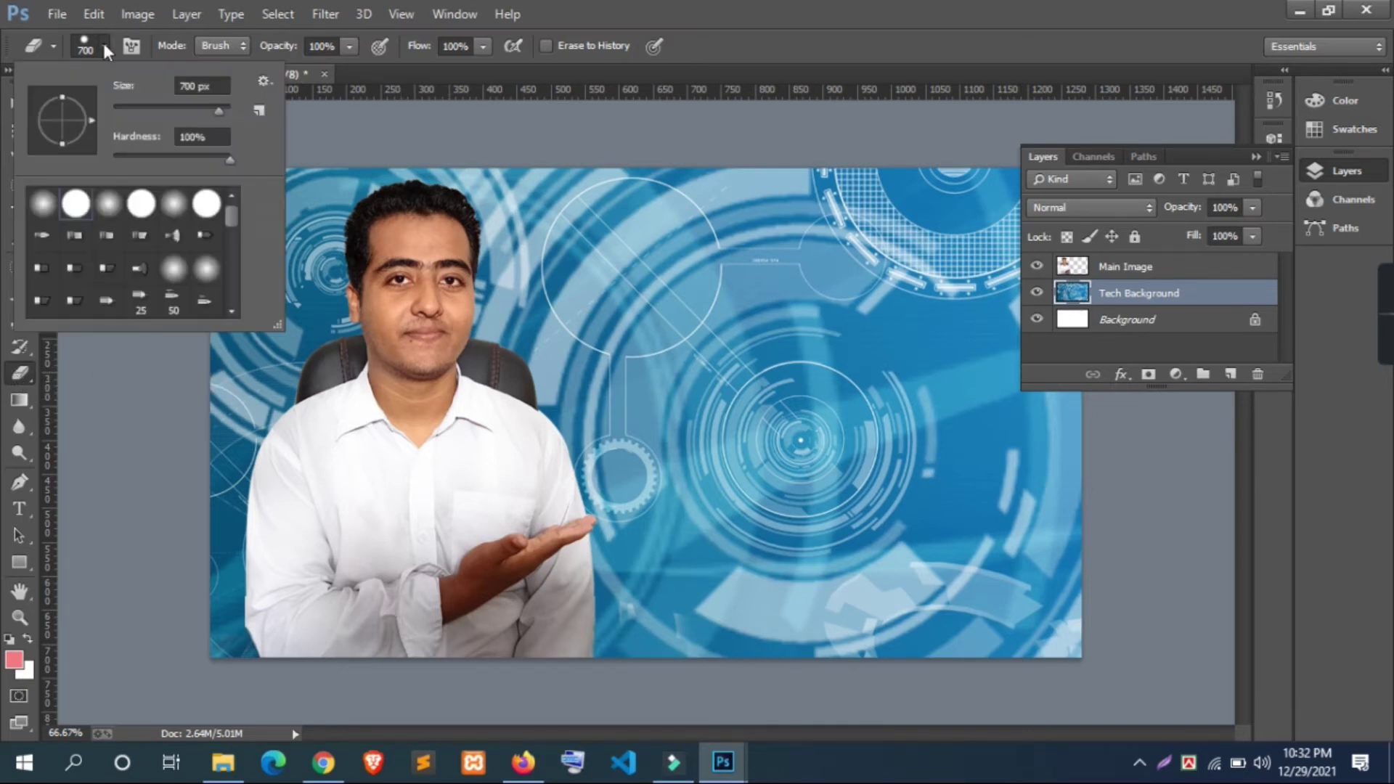
pyautogui.click(45, 207)
pyautogui.click(349, 47)
pyautogui.moveTo(349, 47); pyautogui.dragTo(316, 73)
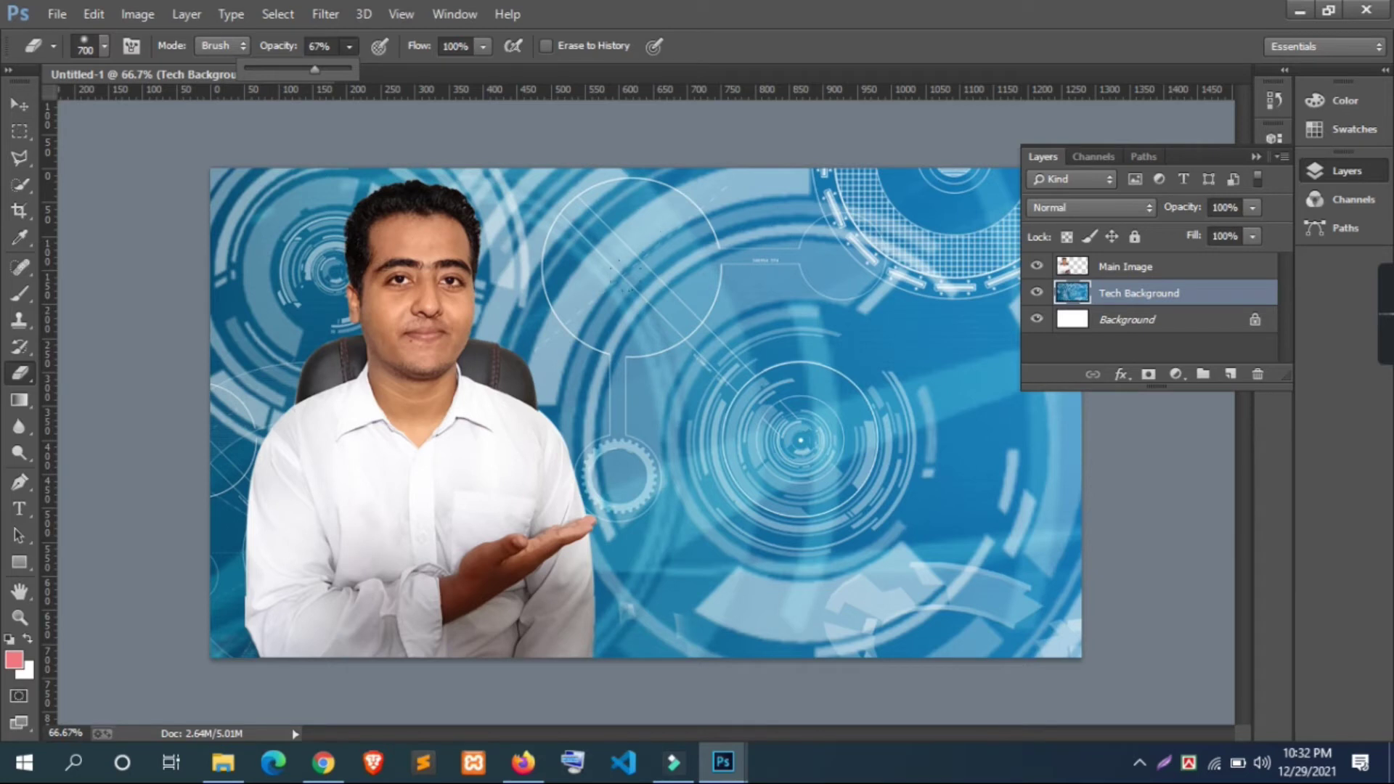
# Step: Softly erase the background's centre, undo to compare, then open Curves
pyautogui.press(']')
pyautogui.click(803, 428)
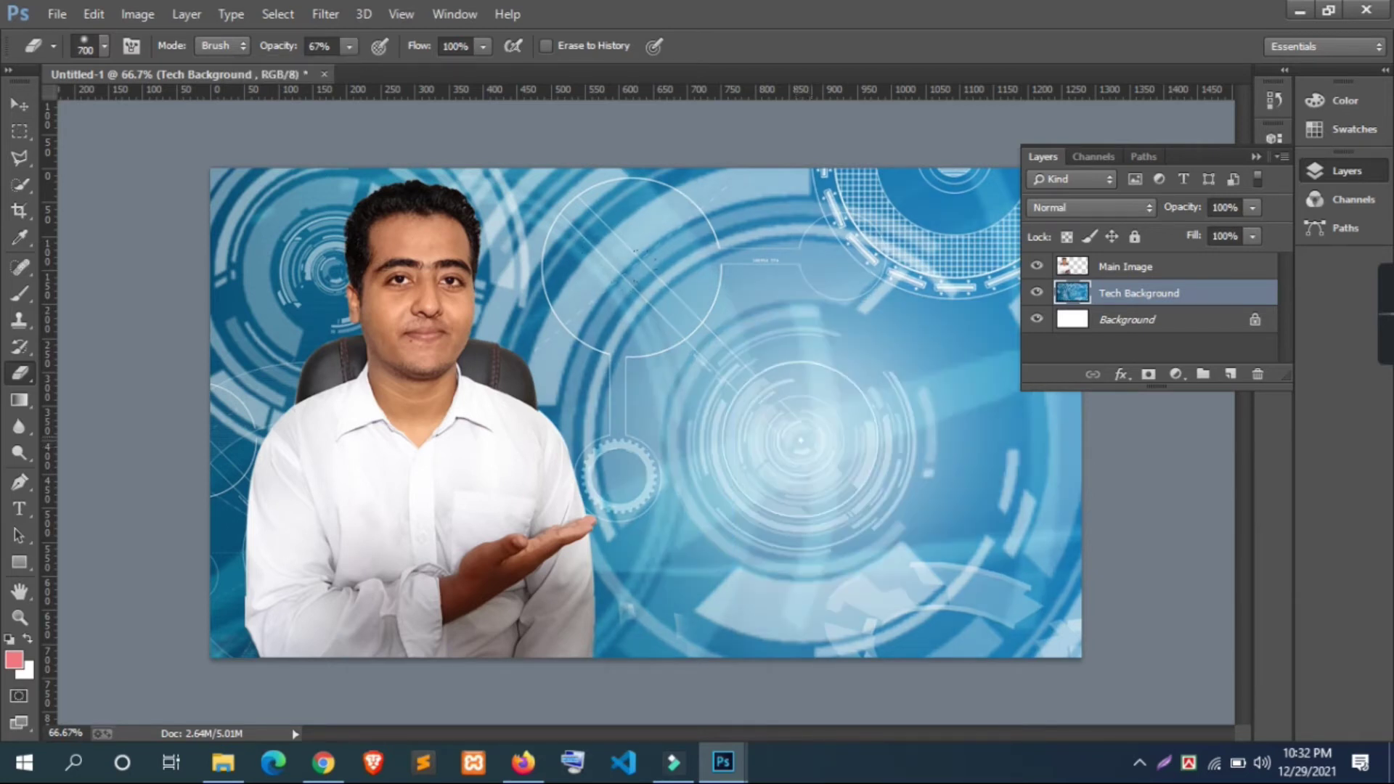
pyautogui.hotkey('ctrl', 'z')
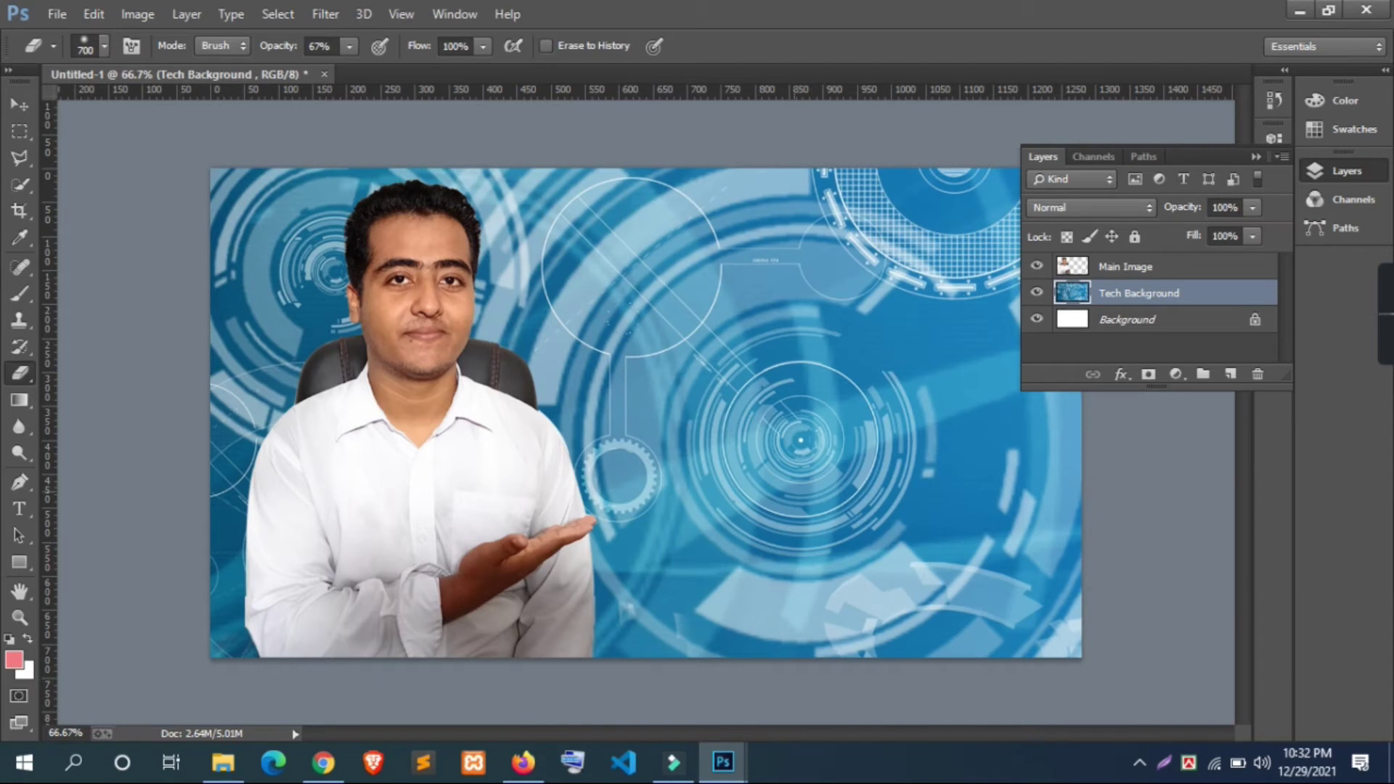
pyautogui.hotkey('ctrl', 'z')
pyautogui.hotkey('ctrl', 'z')
pyautogui.hotkey('ctrl', 'z')
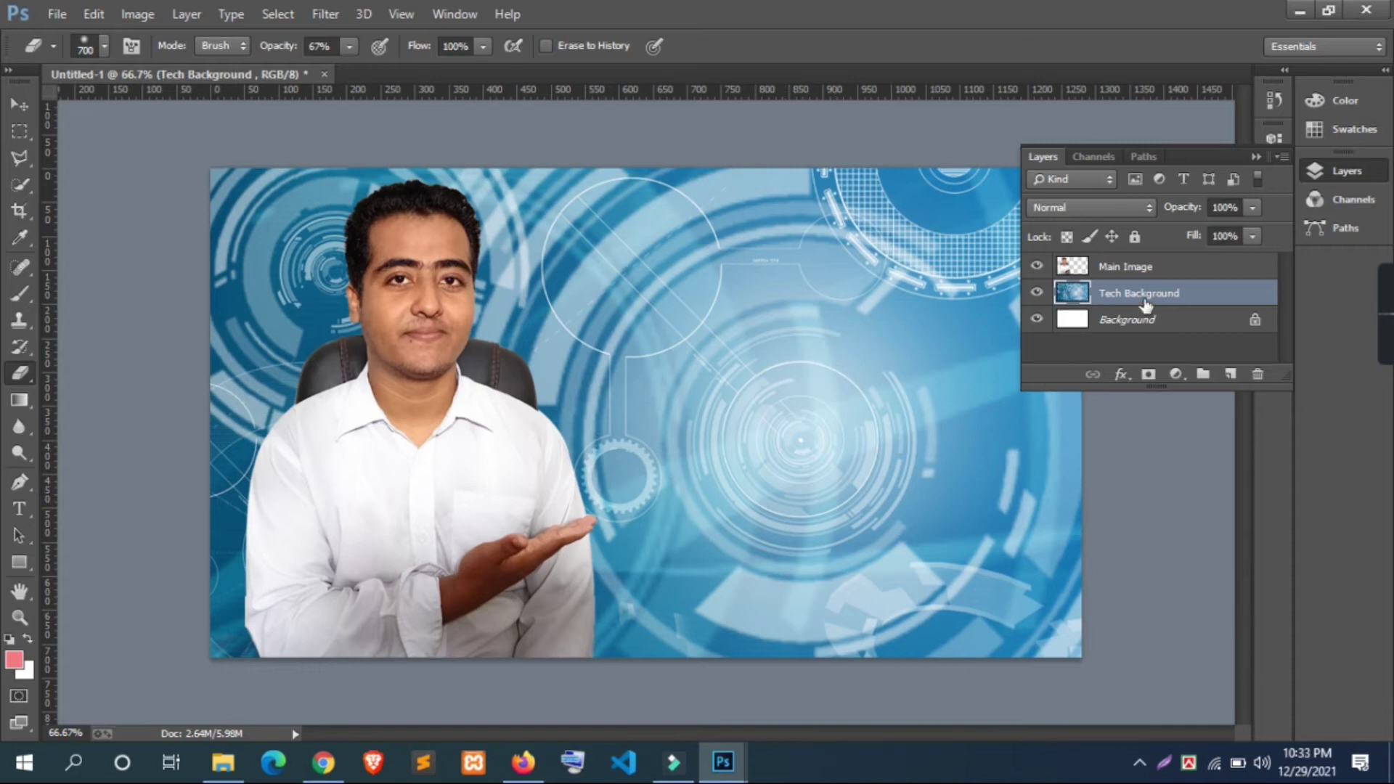
pyautogui.click(1037, 293)
pyautogui.hotkey('ctrl', 'm')
# Step: Darken the tech background with a Curves adjustment that pulls the RGB curve down
pyautogui.moveTo(1050, 337); pyautogui.dragTo(1084, 356)
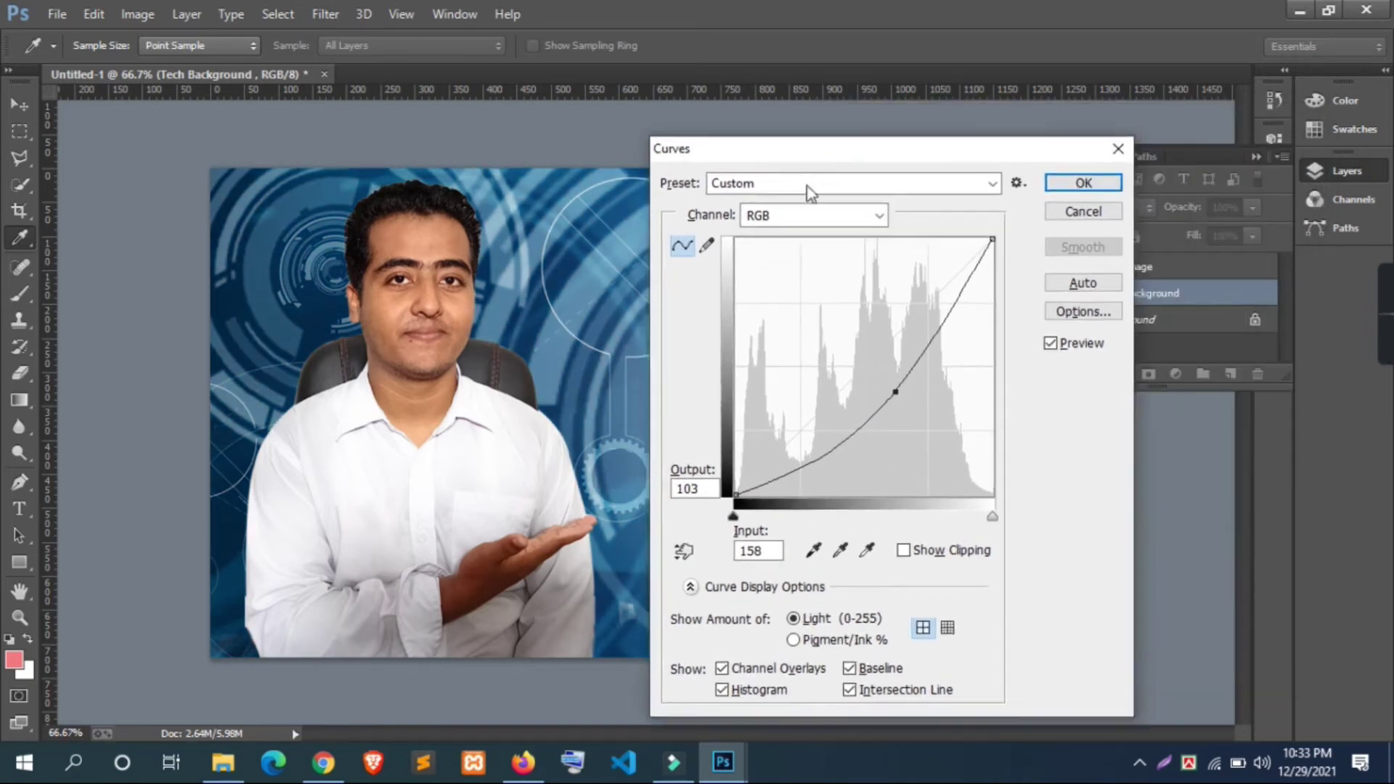
pyautogui.moveTo(1079, 122)
pyautogui.mouseDown()
pyautogui.moveTo(893, 450)
pyautogui.moveTo(1183, 129)
pyautogui.mouseUp()
pyautogui.moveTo(1155, 355); pyautogui.dragTo(1177, 325)
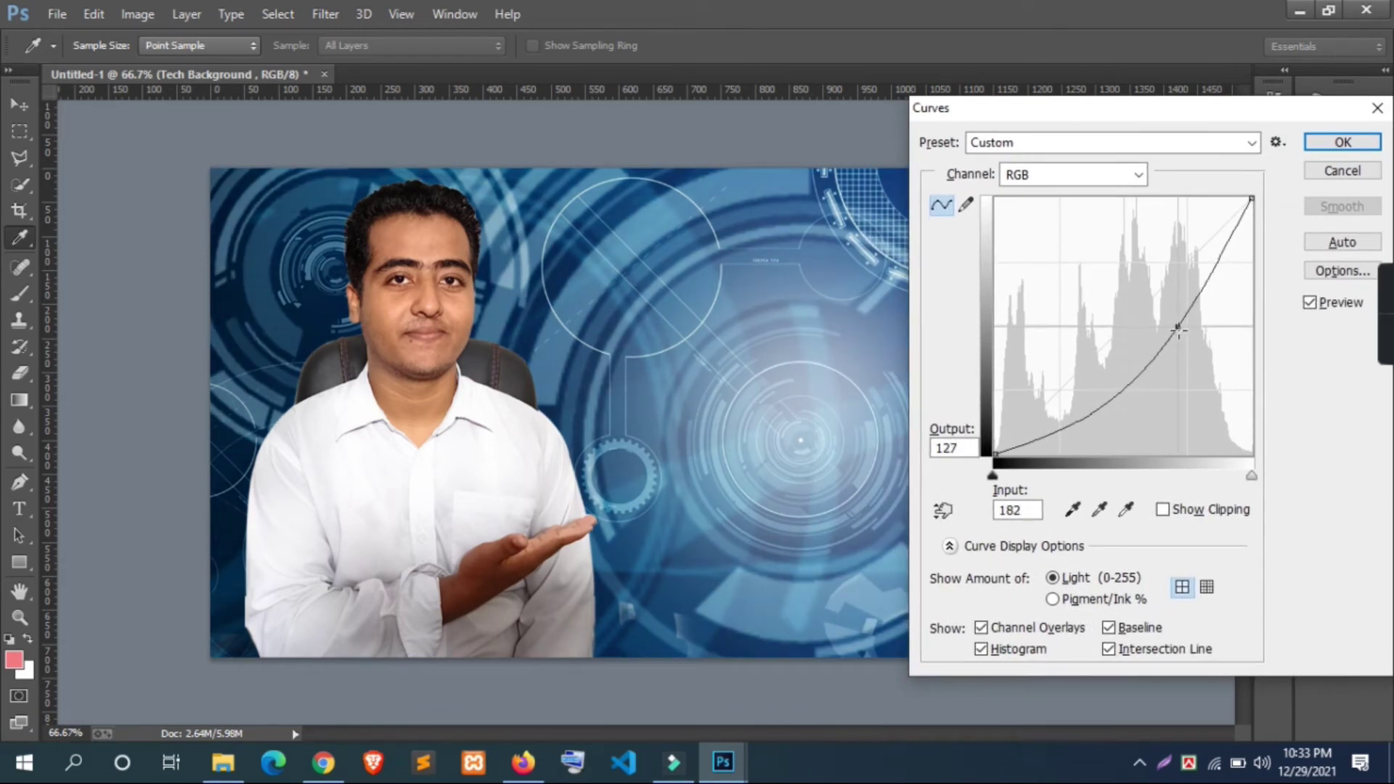
pyautogui.press('Return')
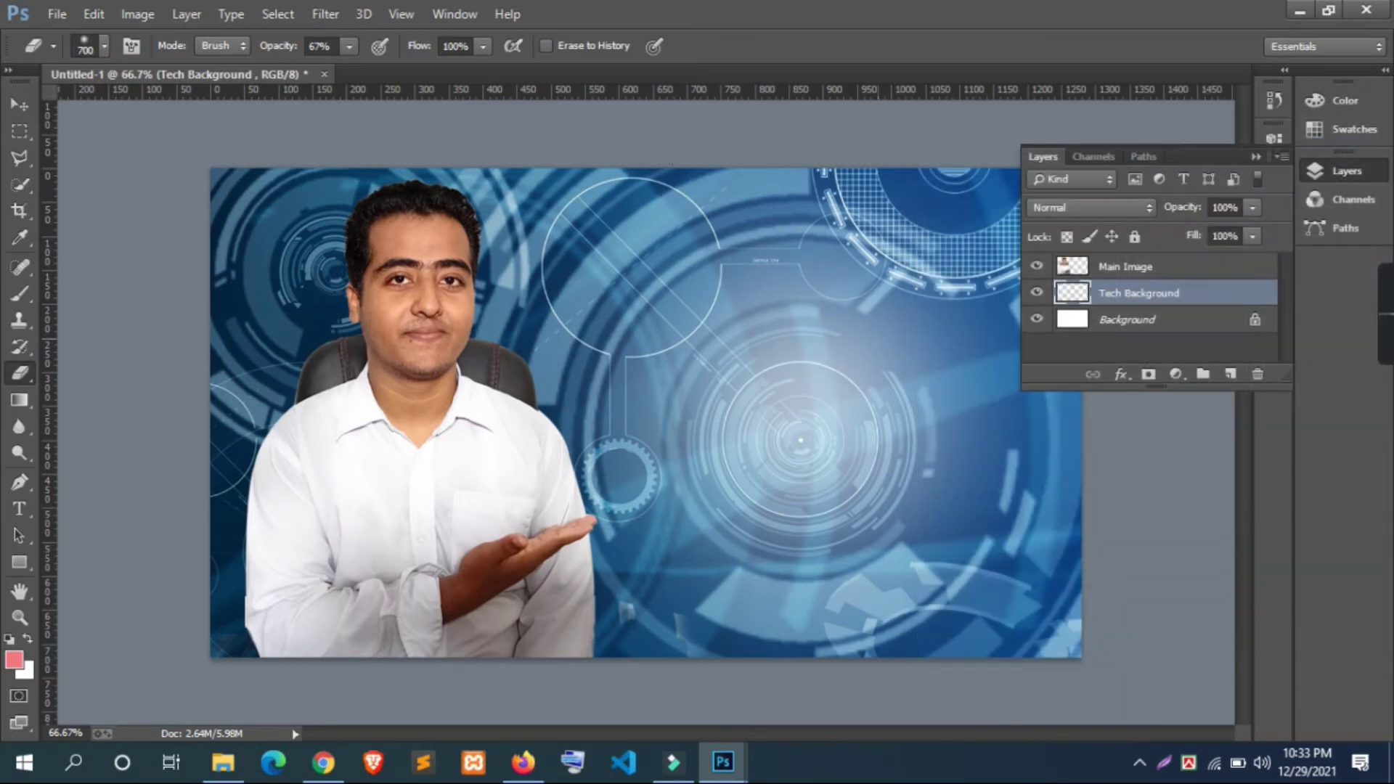
# Step: Soft-erase the background's centre into a bright glow, undoing the extra pass
pyautogui.click(813, 413)
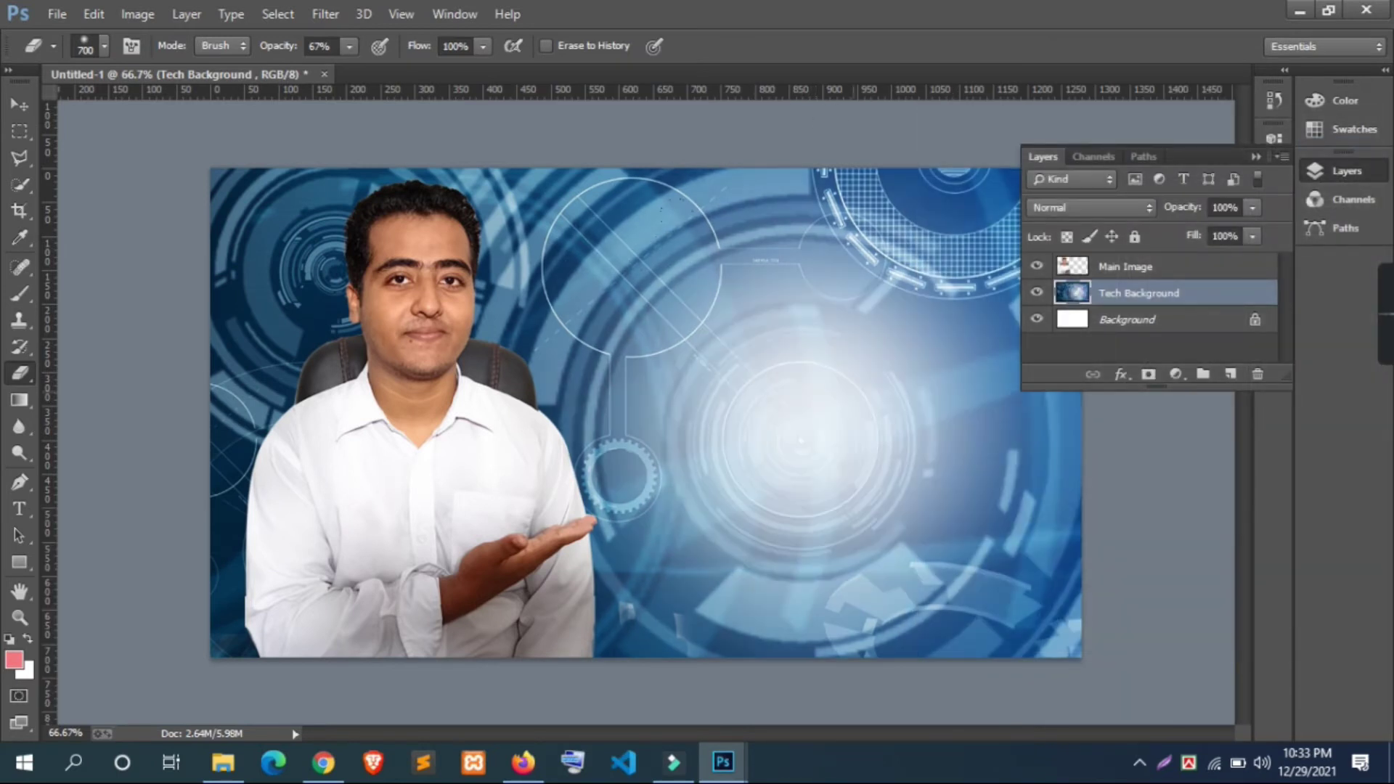
pyautogui.click(798, 418)
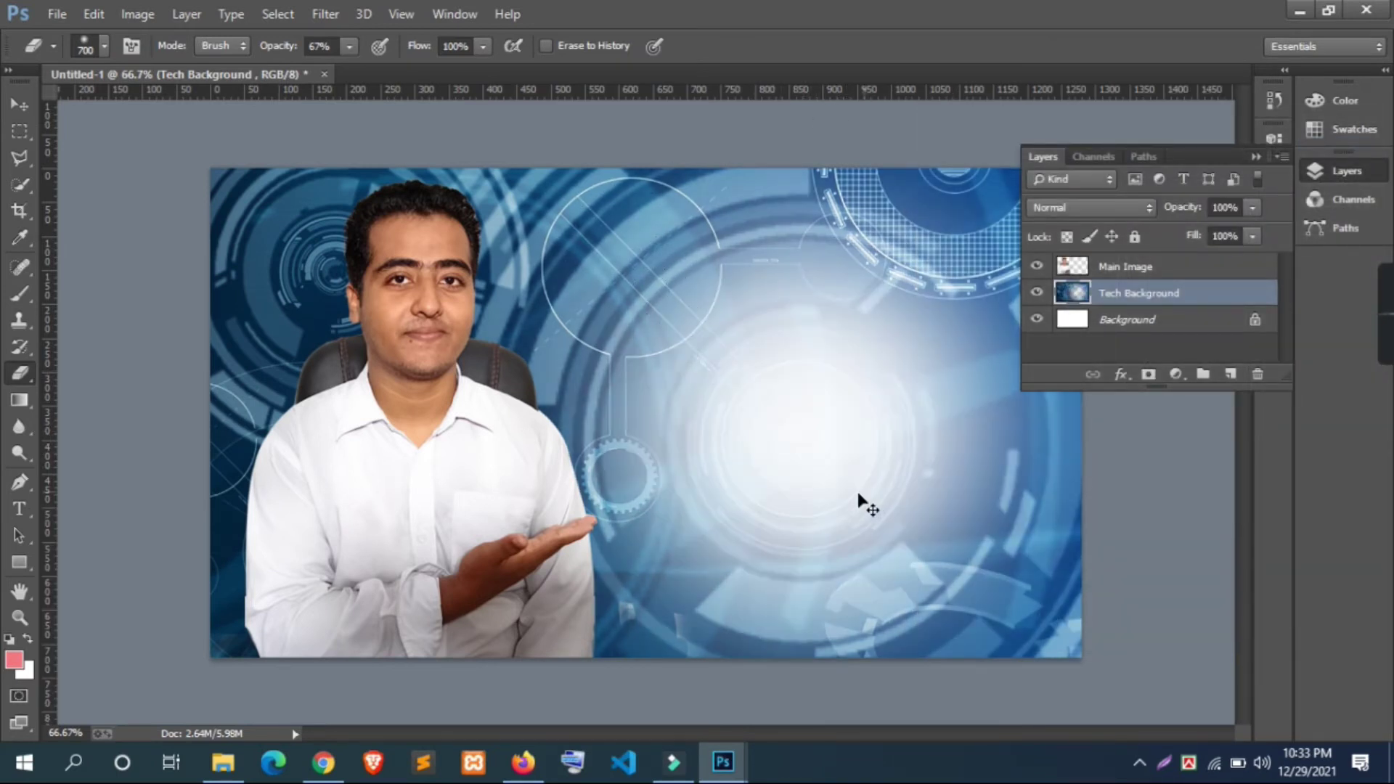
pyautogui.hotkey('ctrl', 'z')
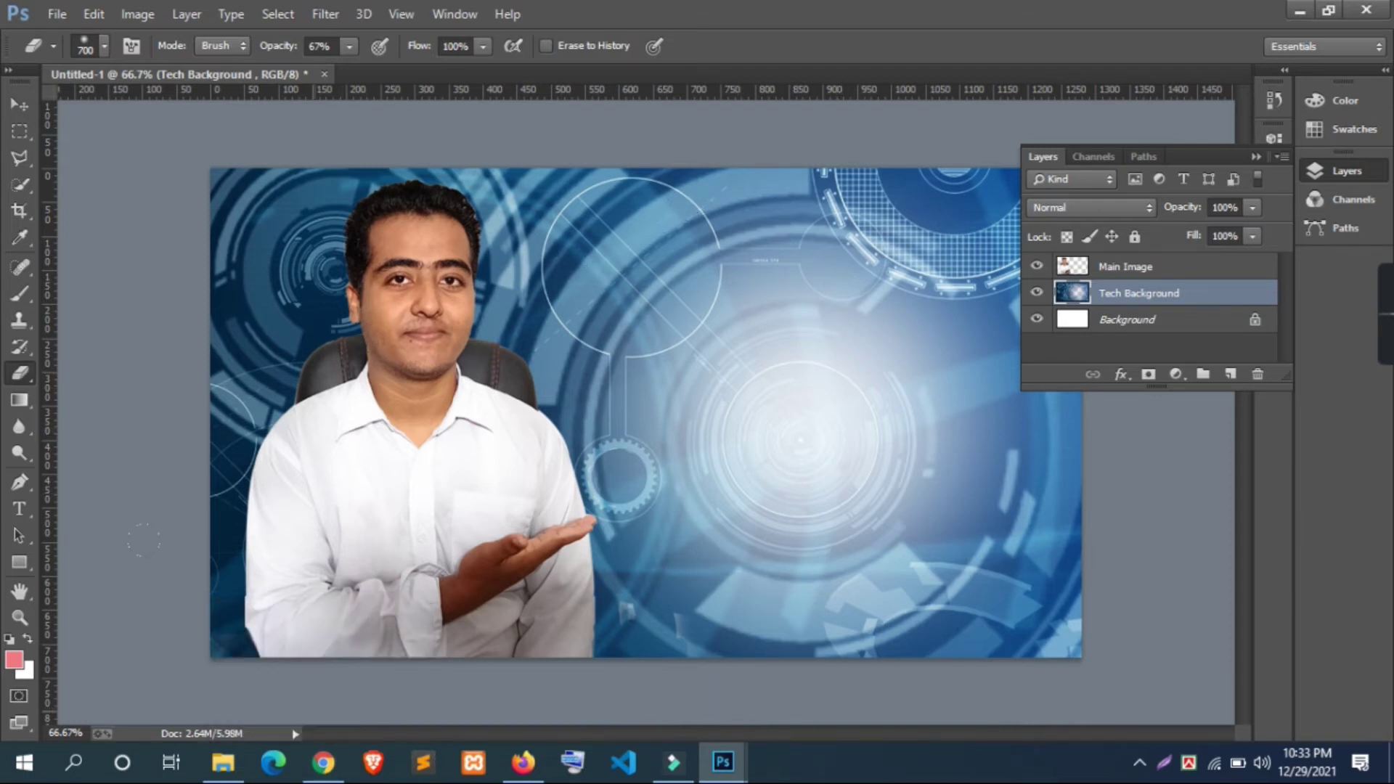
# Step: Open a new Chrome tab and go to the suggested Lipighor address
pyautogui.click(323, 762)
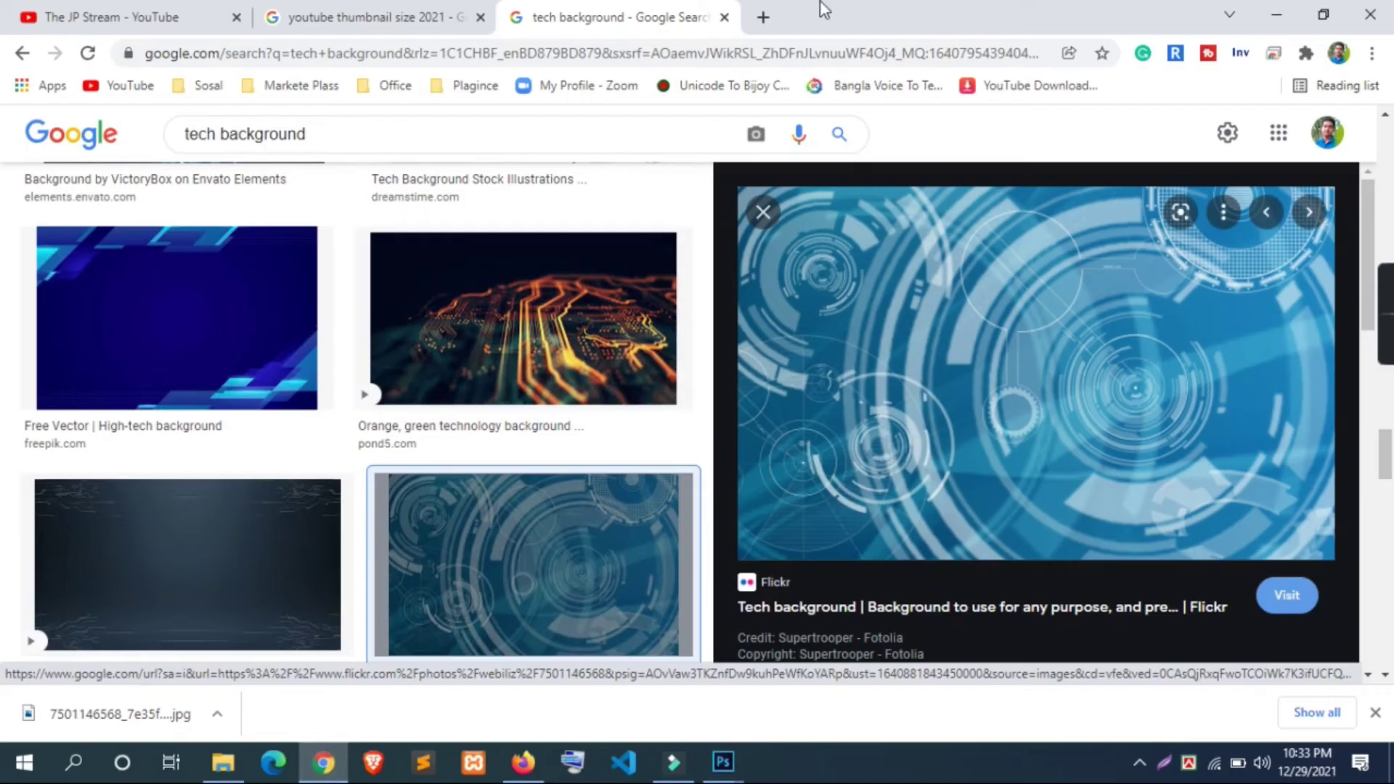
pyautogui.click(762, 17)
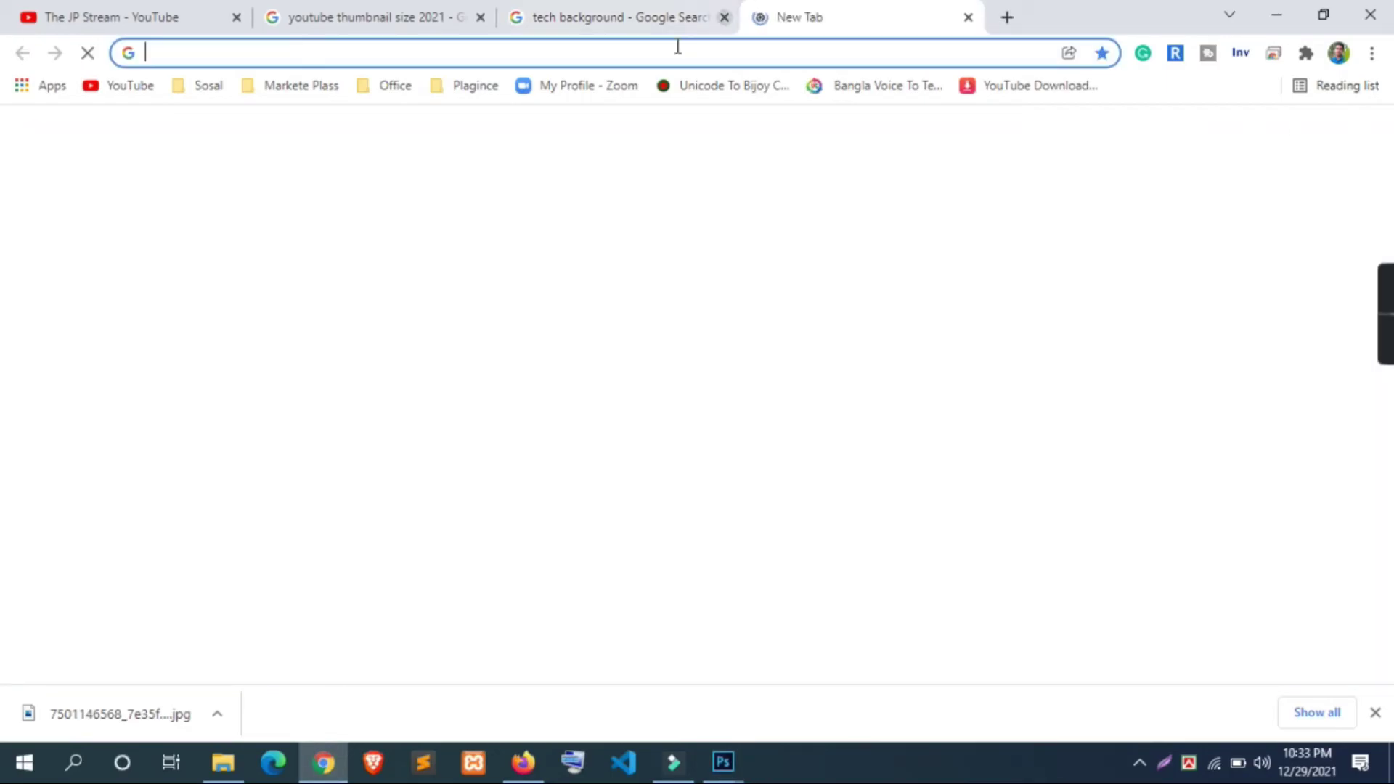
pyautogui.click(527, 62)
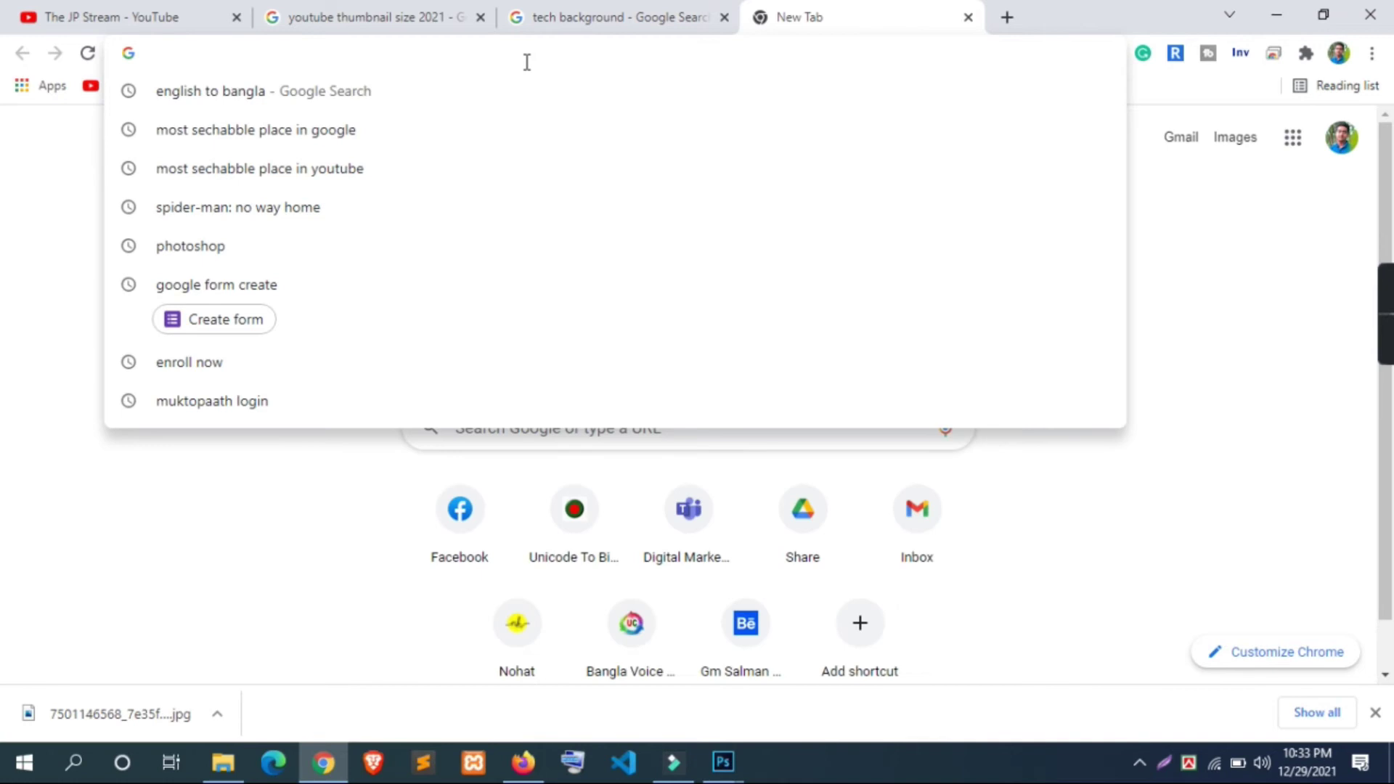
pyautogui.write('li')
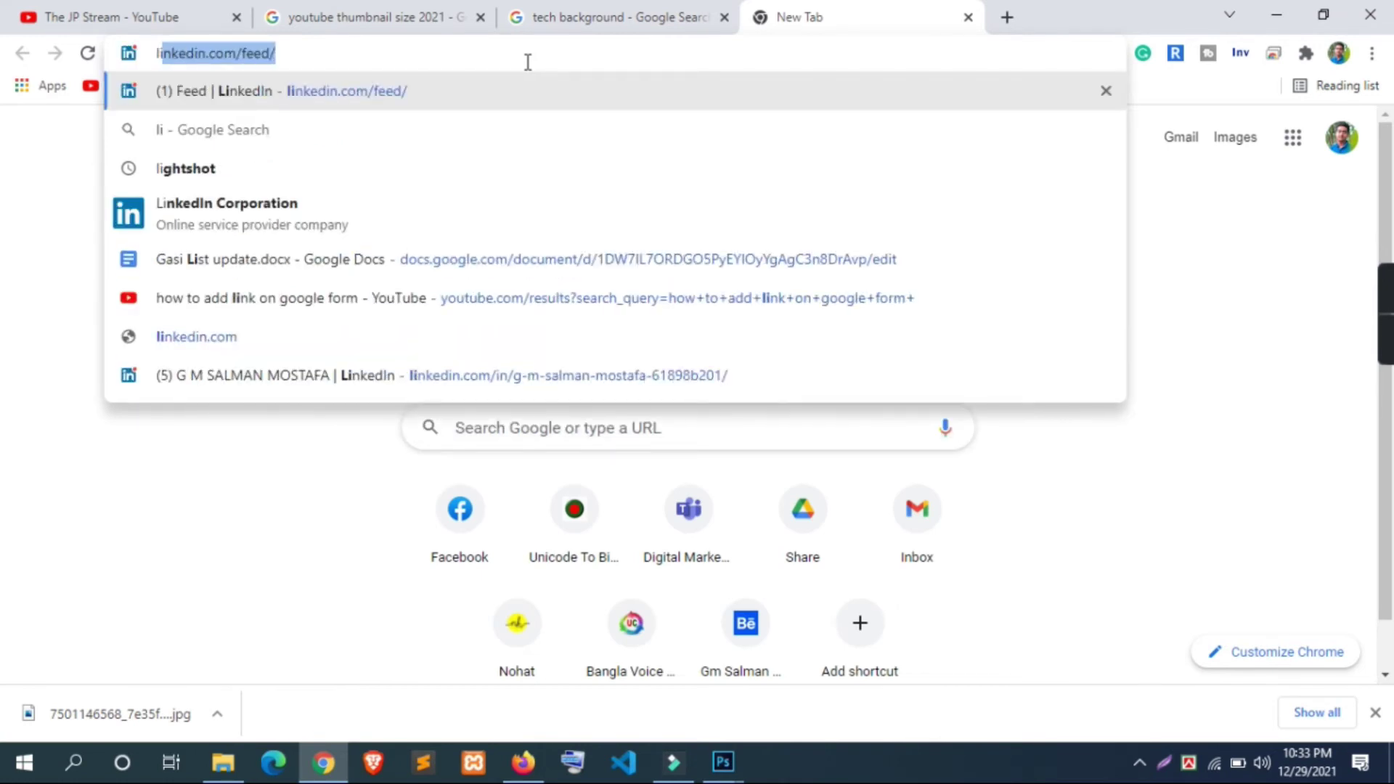
pyautogui.write('p')
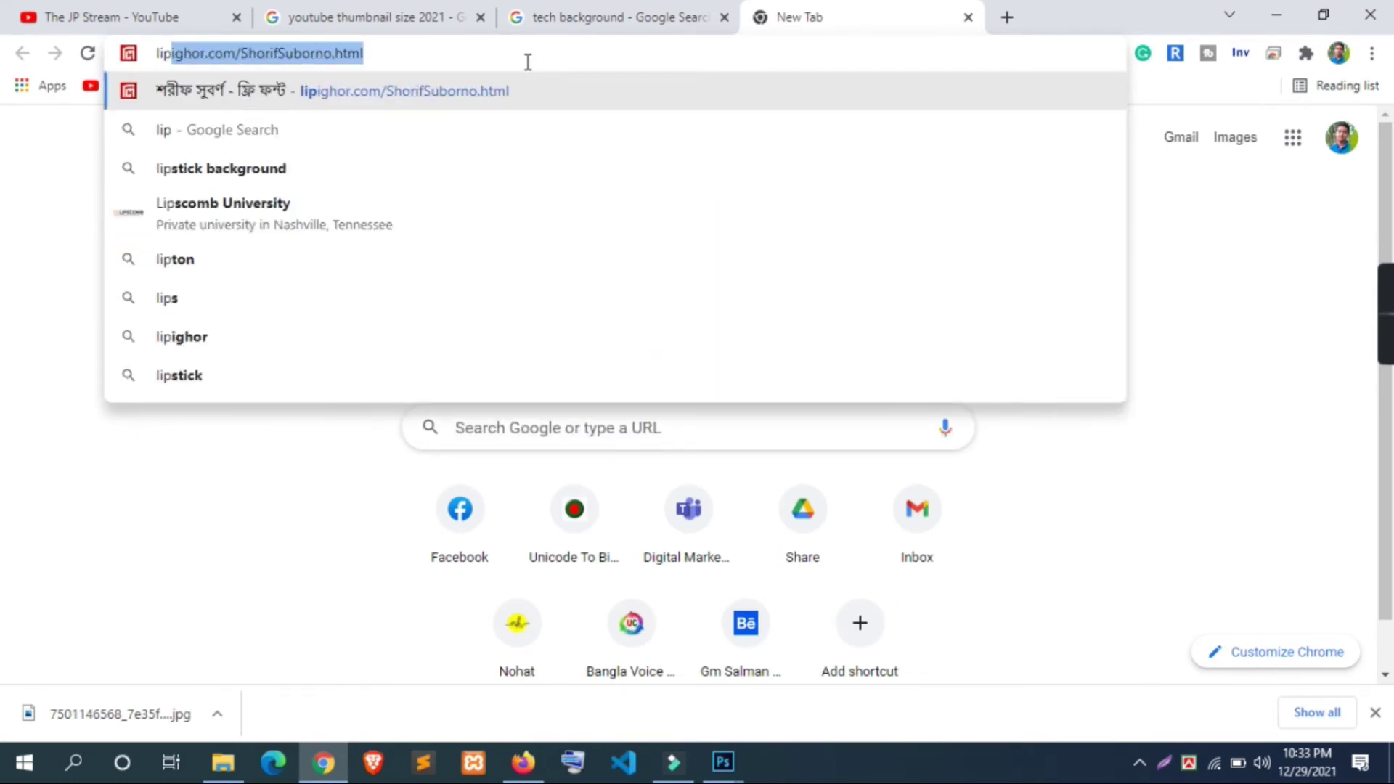
pyautogui.press('Right')
pyautogui.press('Return')
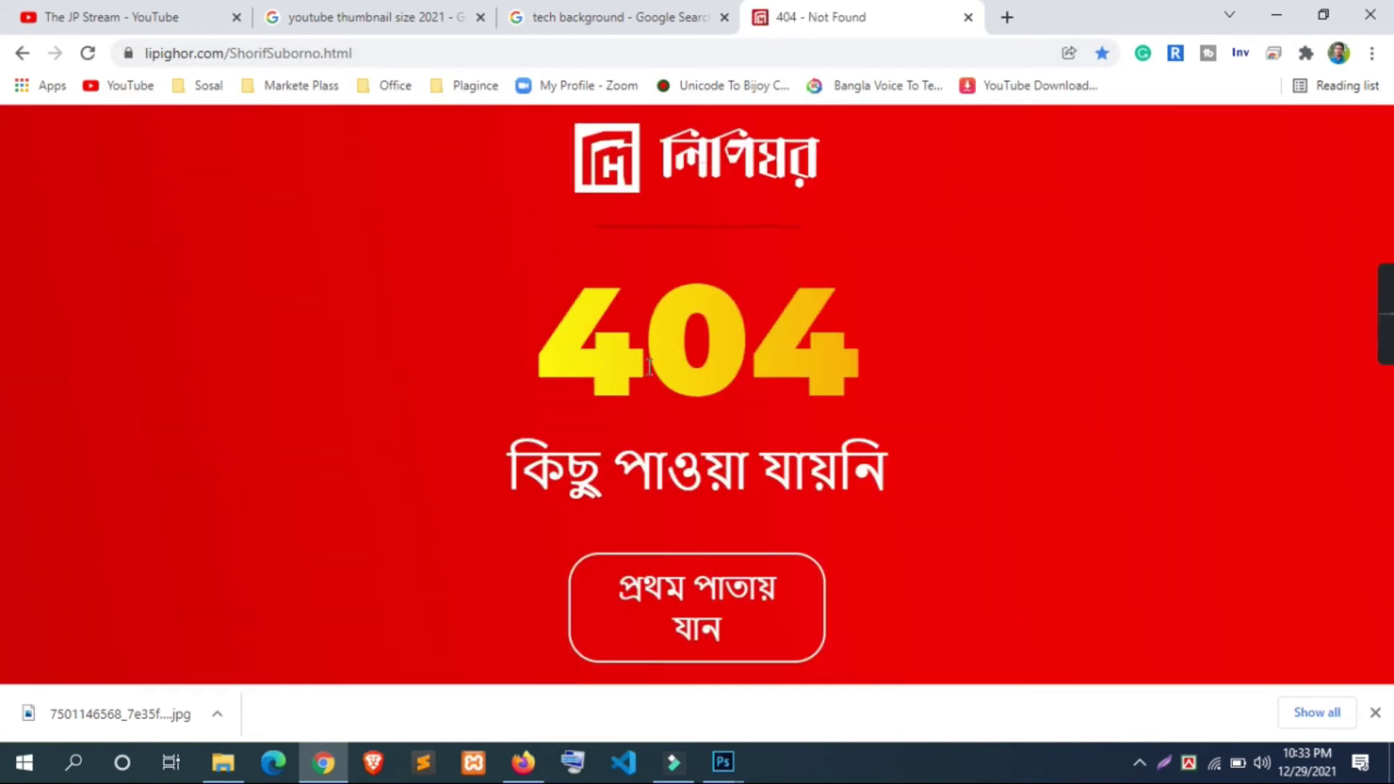
# Step: Trim the URL to lipighor.com to load the home page, and close the font ad
pyautogui.click(88, 53)
pyautogui.moveTo(225, 53); pyautogui.dragTo(451, 58)
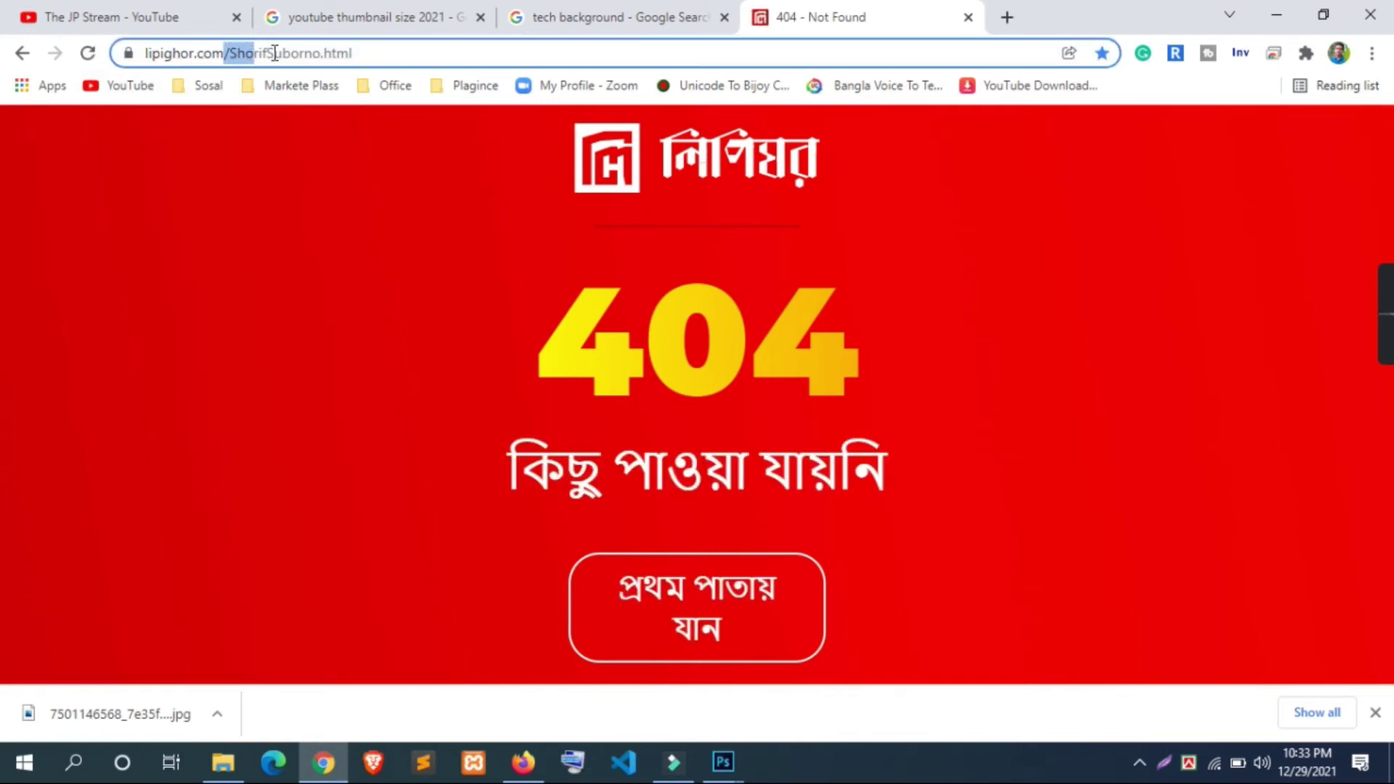
pyautogui.press('BackSpace')
pyautogui.press('Return')
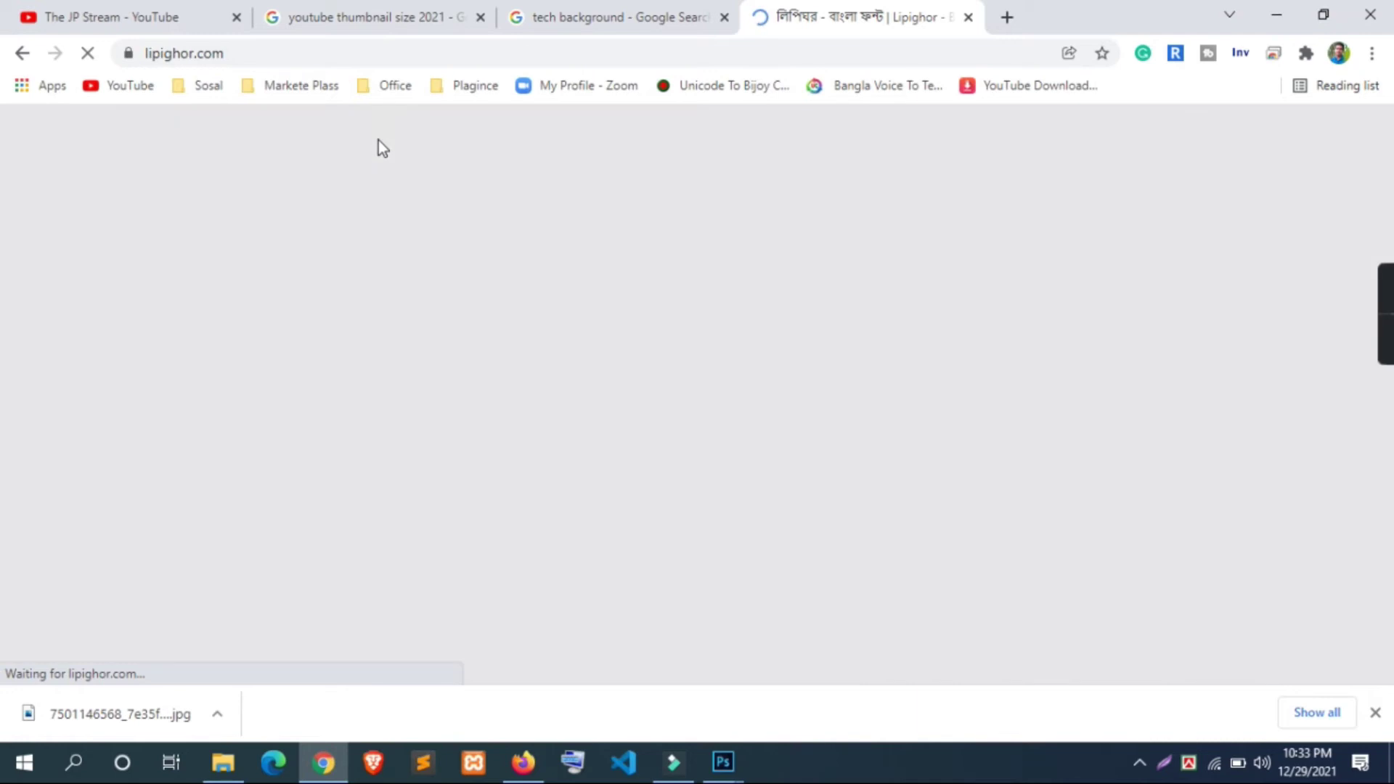
pyautogui.scroll(-4, 690, 392)
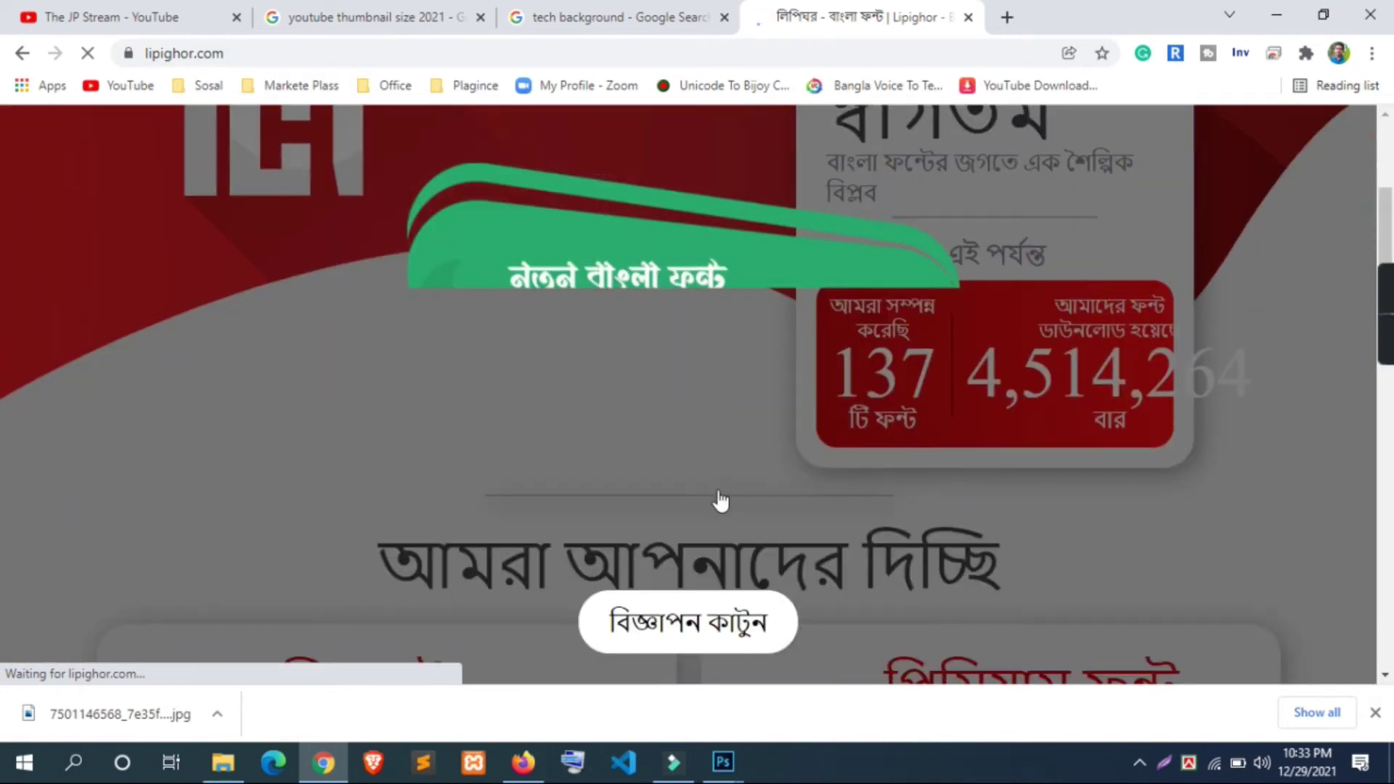
pyautogui.scroll(-6, 723, 501)
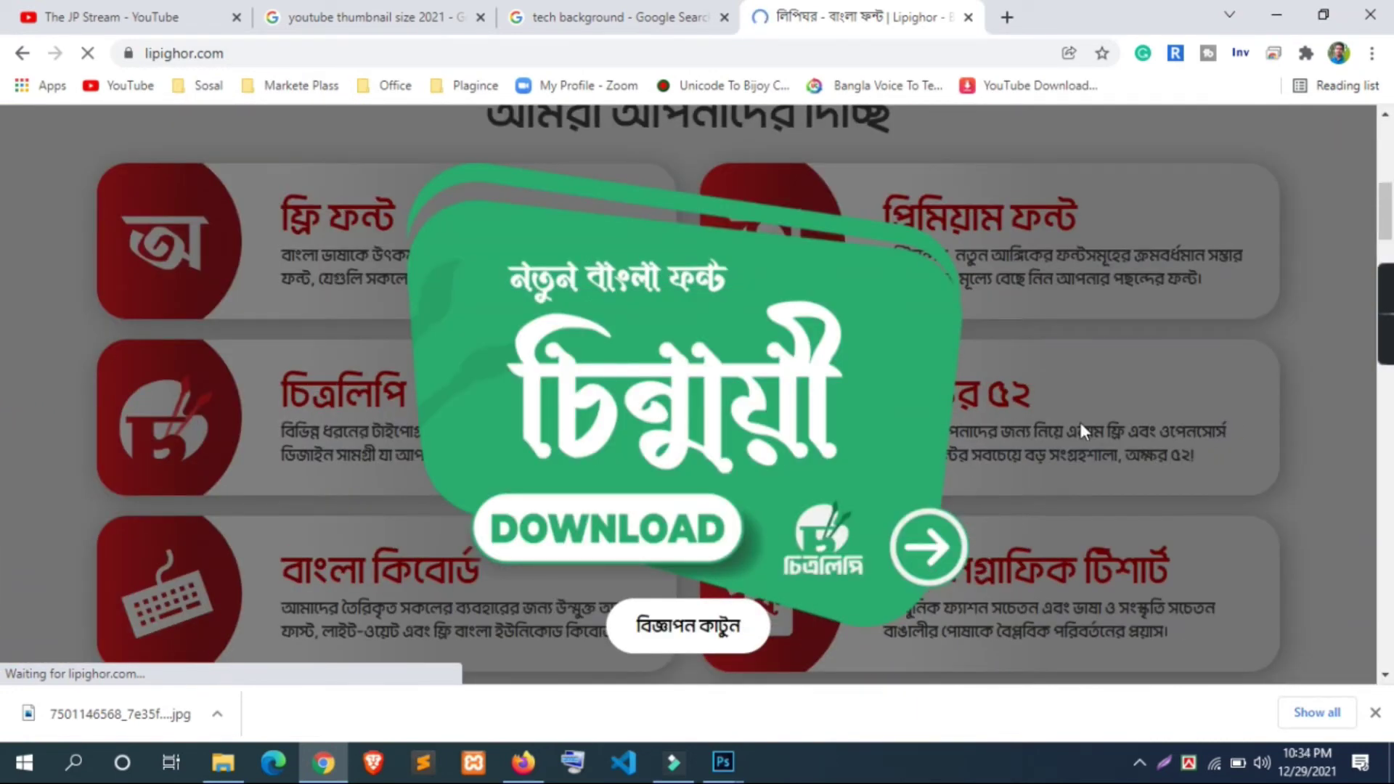
pyautogui.click(1080, 427)
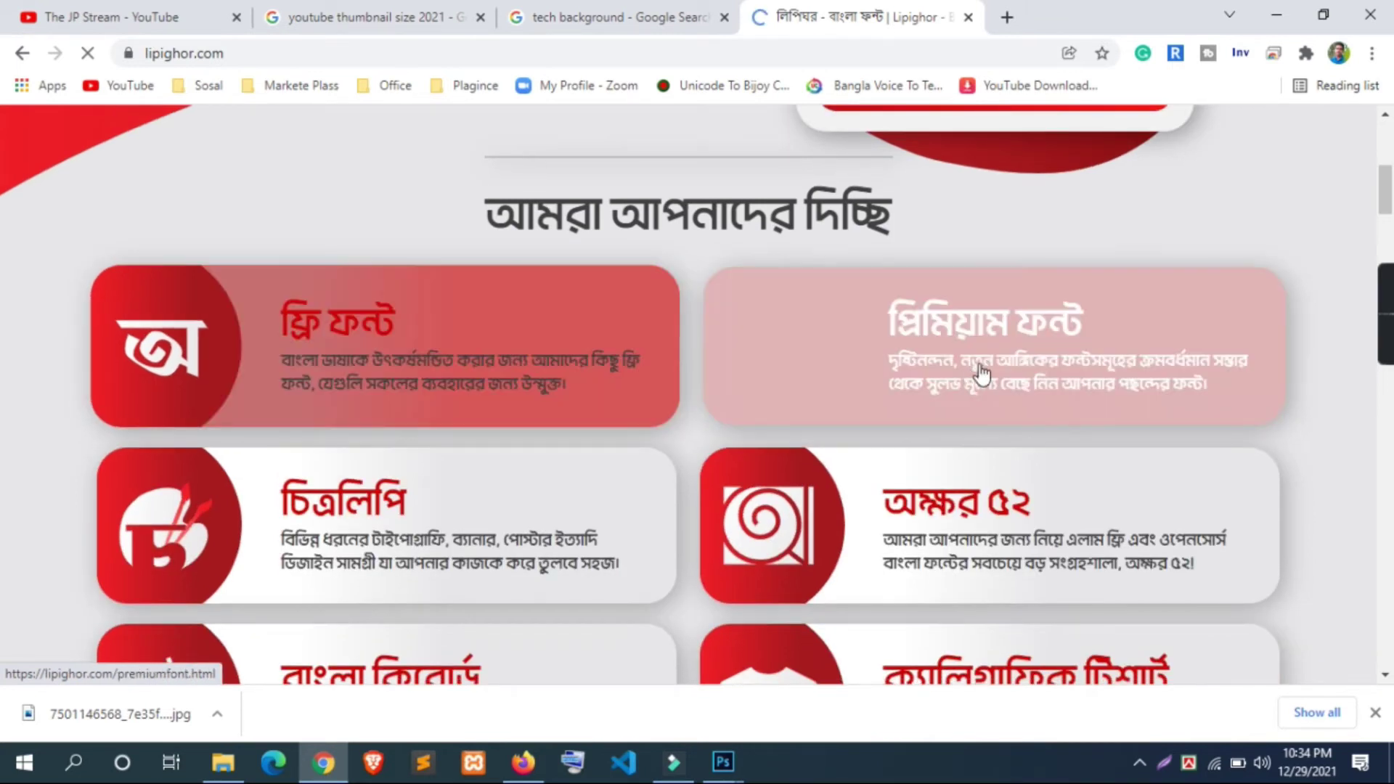
pyautogui.scroll(-1, 594, 323)
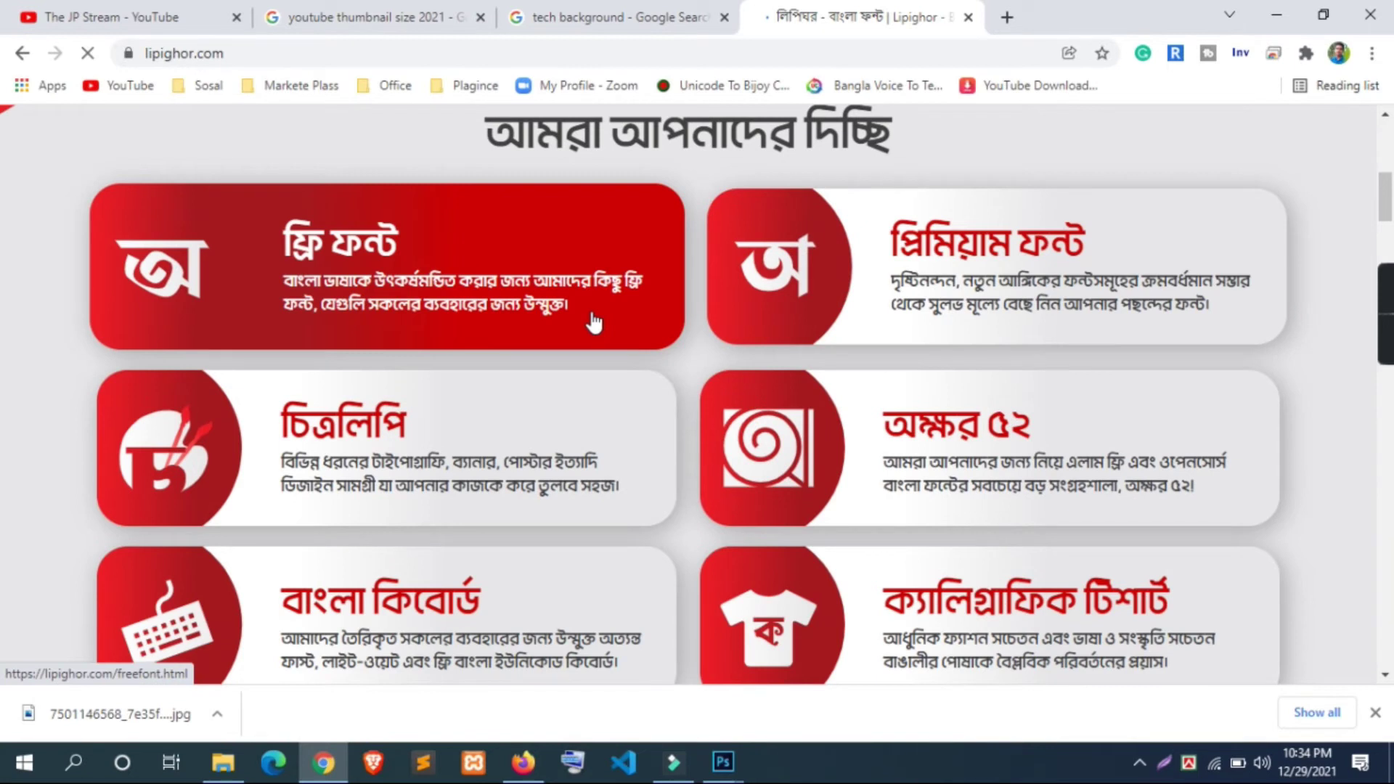
pyautogui.scroll(1, 403, 370)
# Step: Open Lipighor's free fonts section, close the ad, and scroll to the Utsab Bangla font
pyautogui.click(403, 369)
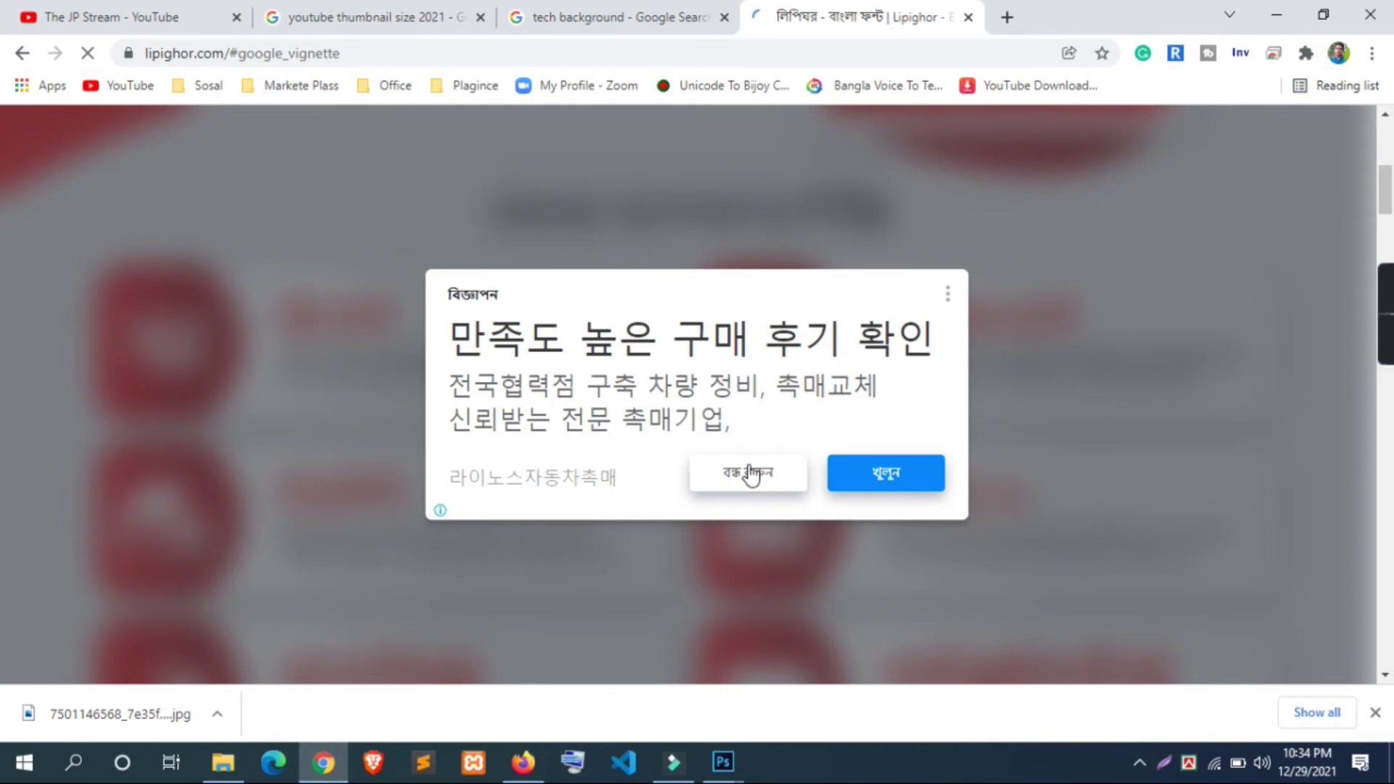
pyautogui.click(697, 479)
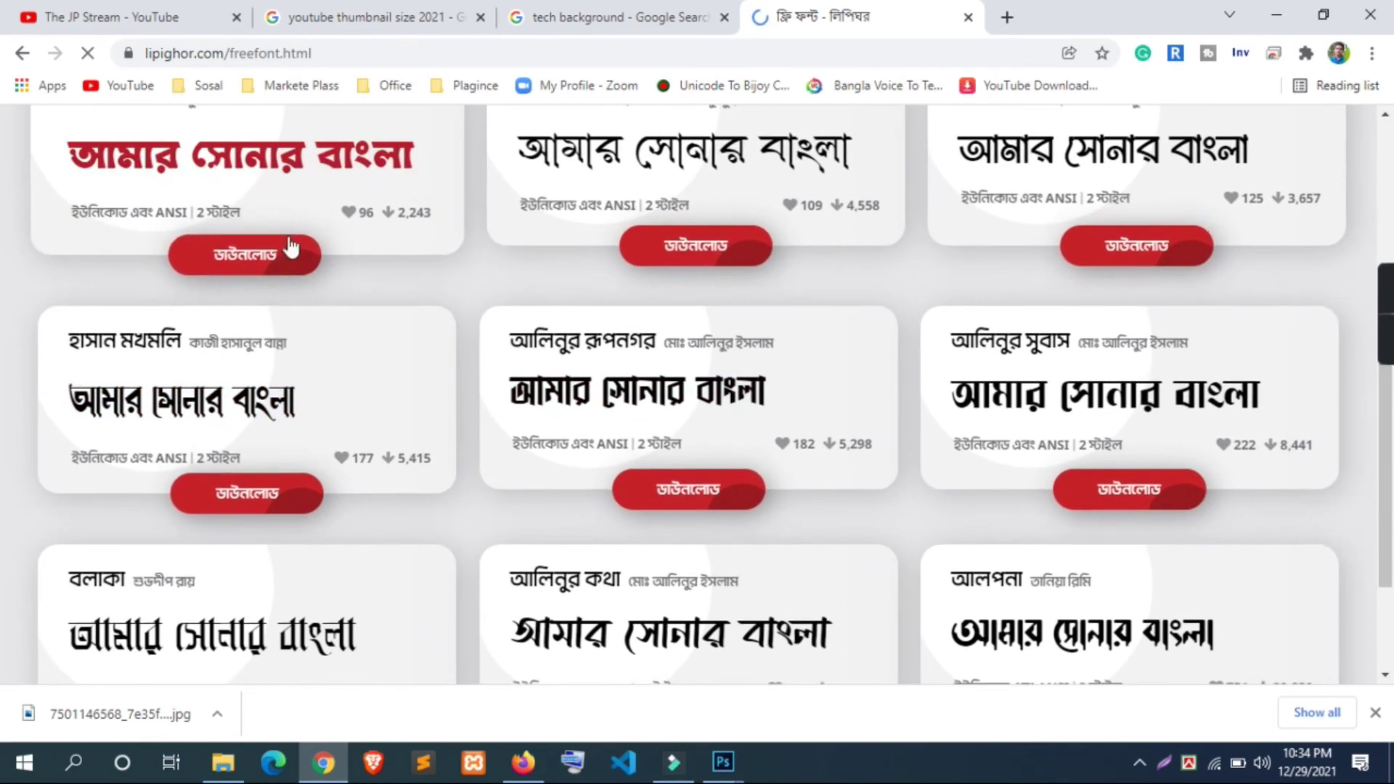
pyautogui.scroll(-1, 275, 289)
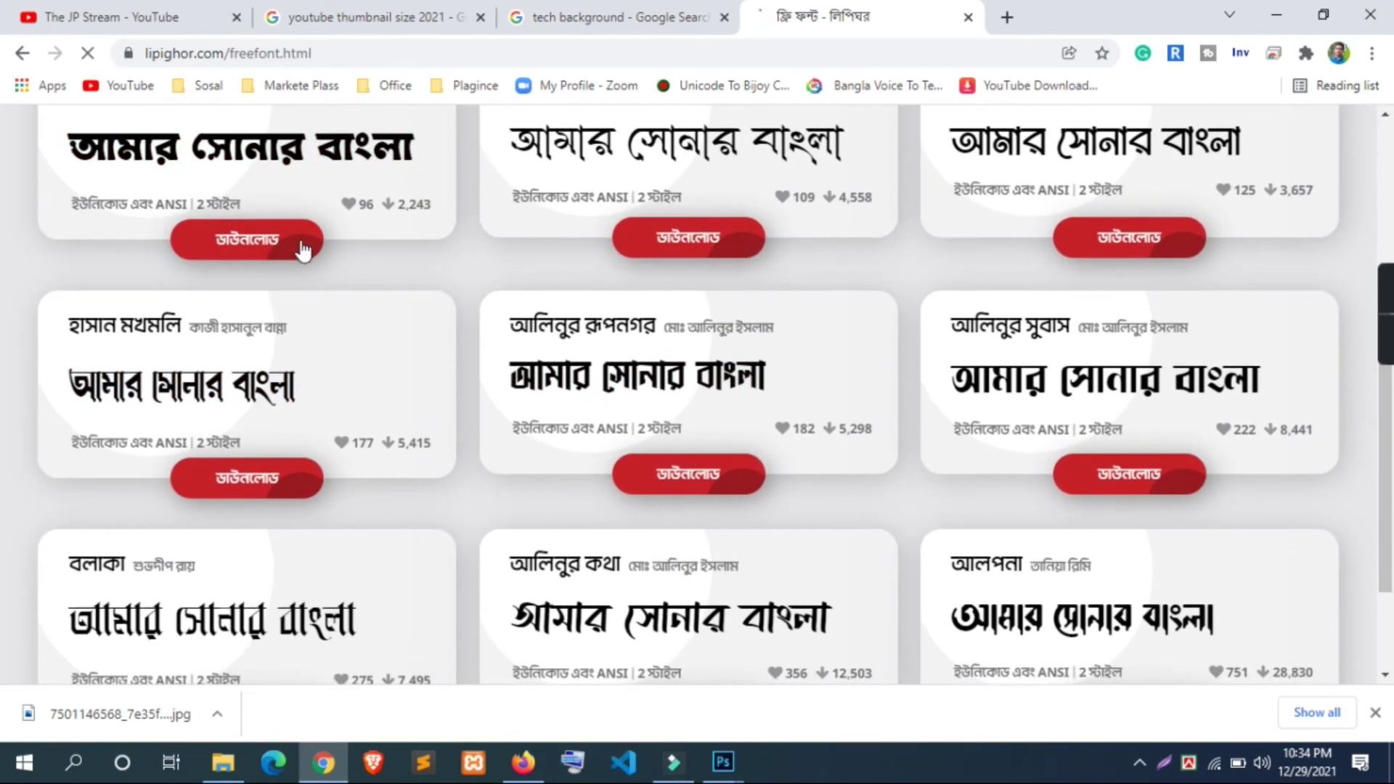
pyautogui.scroll(1, 309, 262)
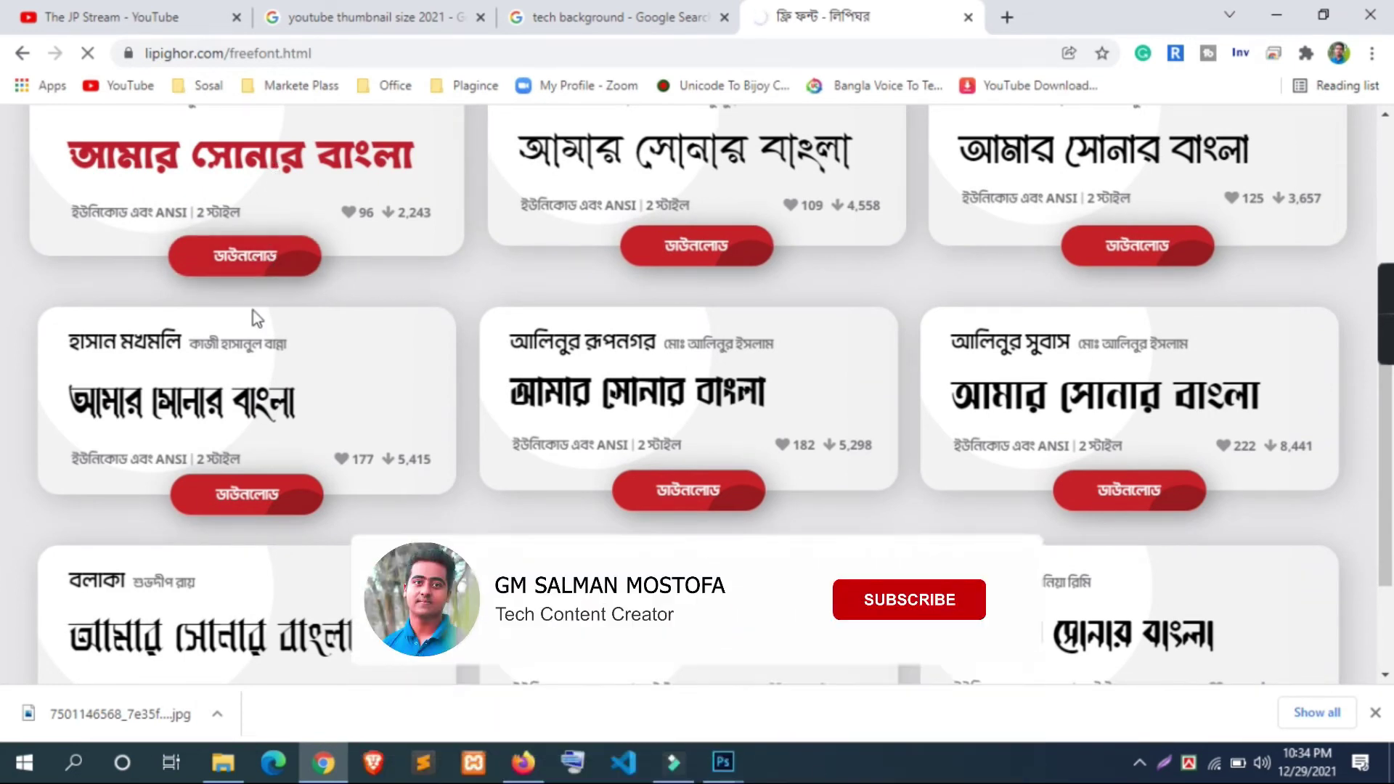
pyautogui.scroll(3, 305, 290)
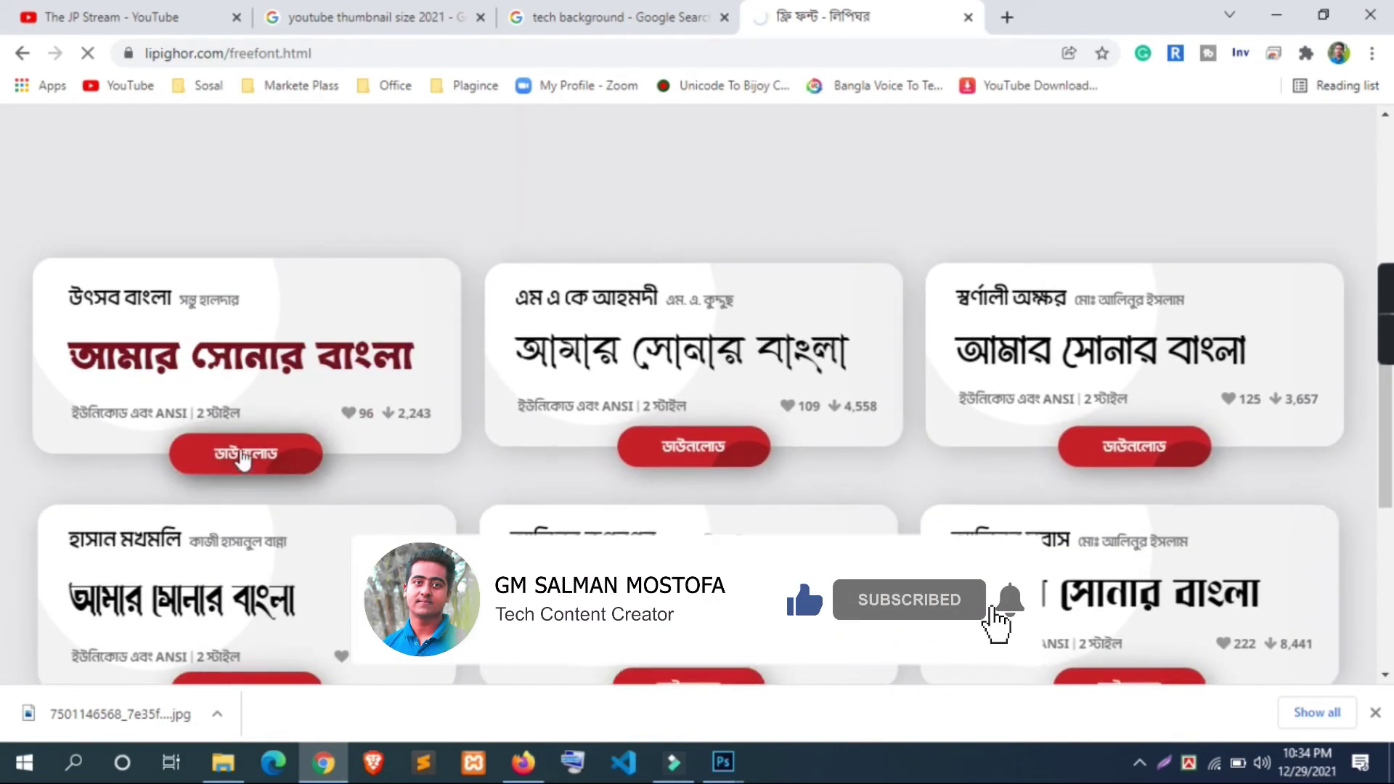
pyautogui.scroll(5, 305, 398)
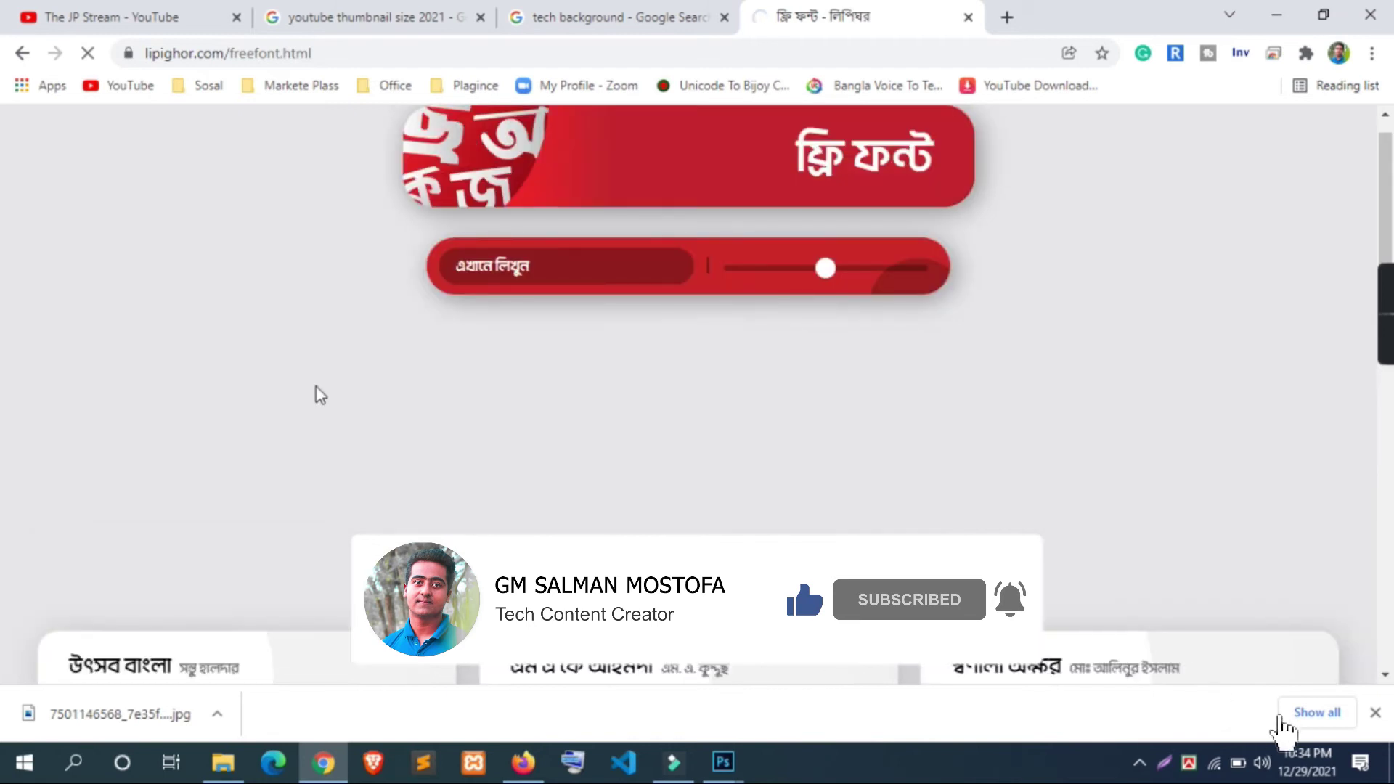
pyautogui.scroll(-6, 314, 395)
pyautogui.scroll(-5, 332, 395)
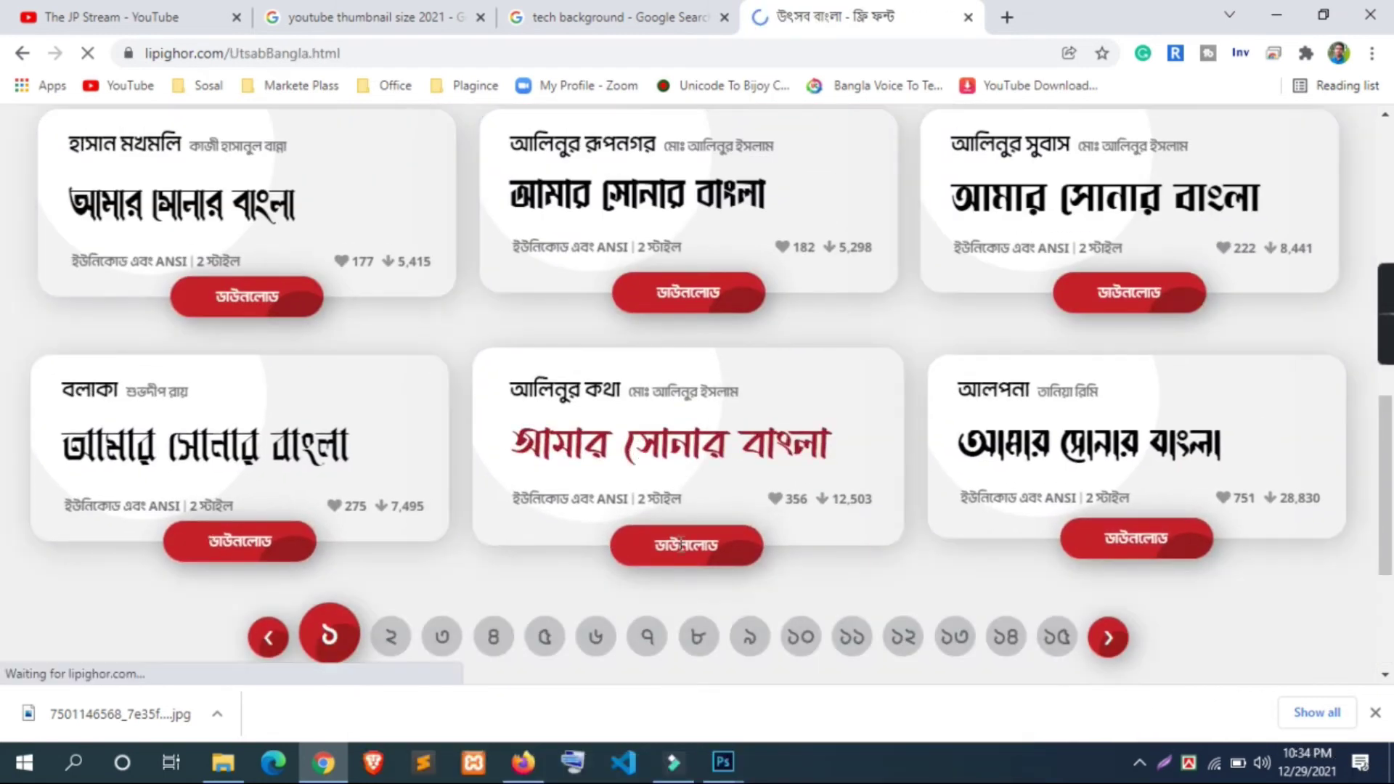
pyautogui.scroll(-3, 903, 498)
pyautogui.scroll(-3, 944, 487)
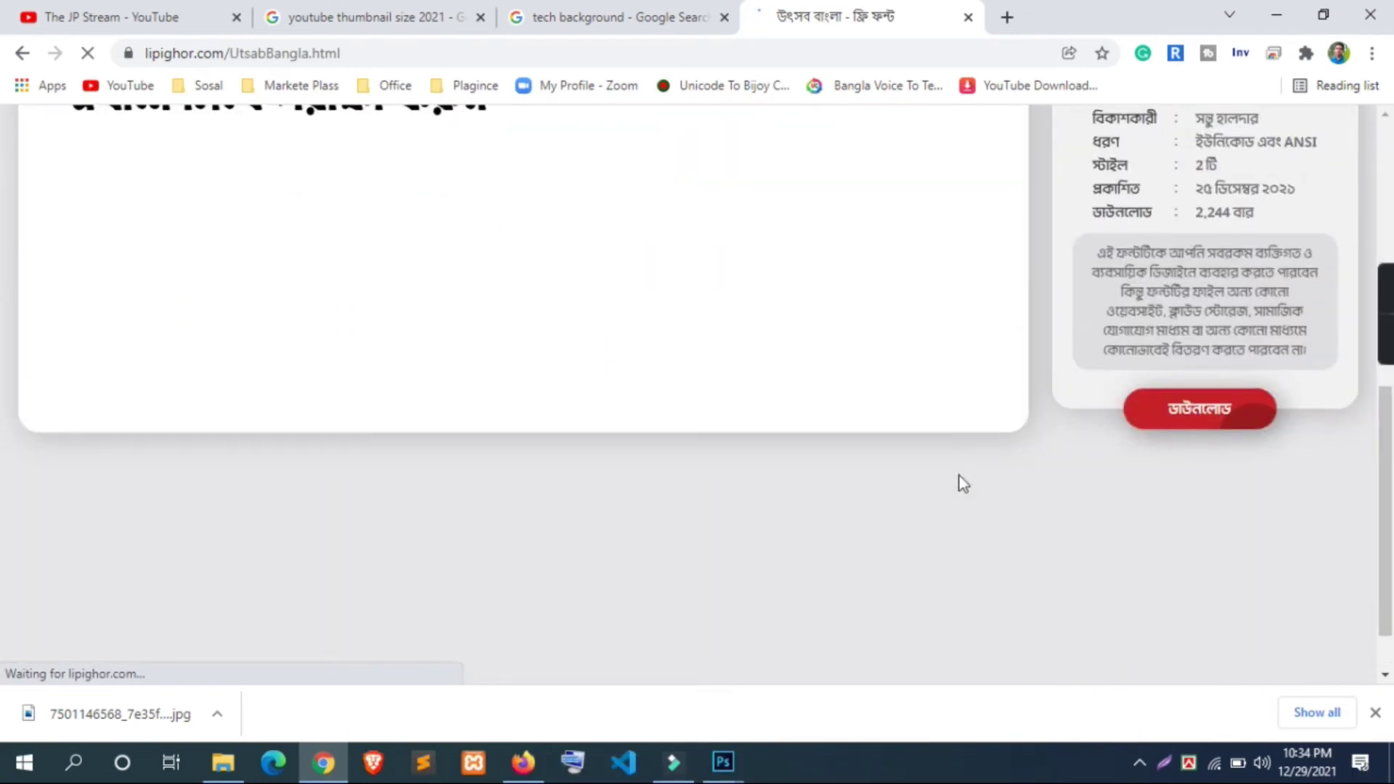
pyautogui.scroll(-1, 962, 483)
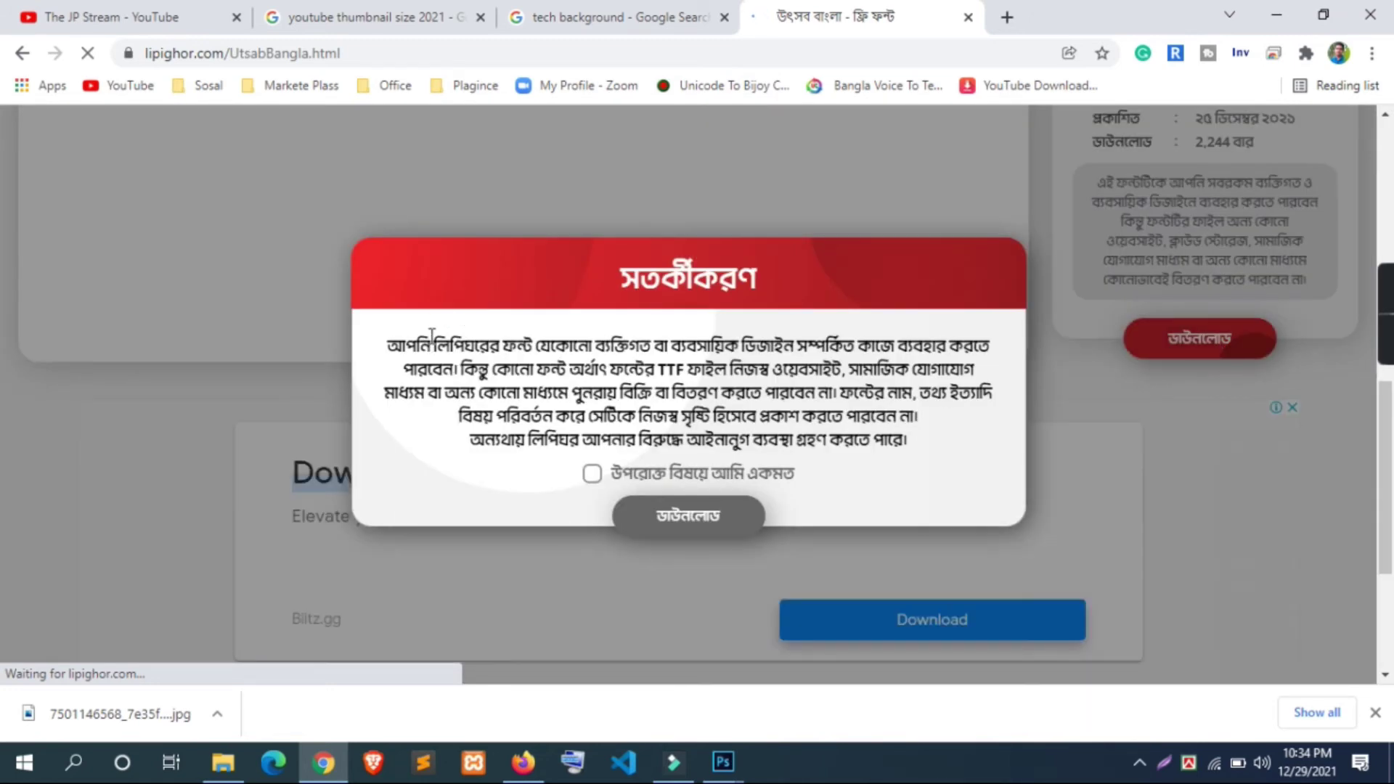
# Step: Accept the terms, download UtsabBangla.zip, and show it in the Downloads folder
pyautogui.click(592, 473)
pyautogui.click(686, 517)
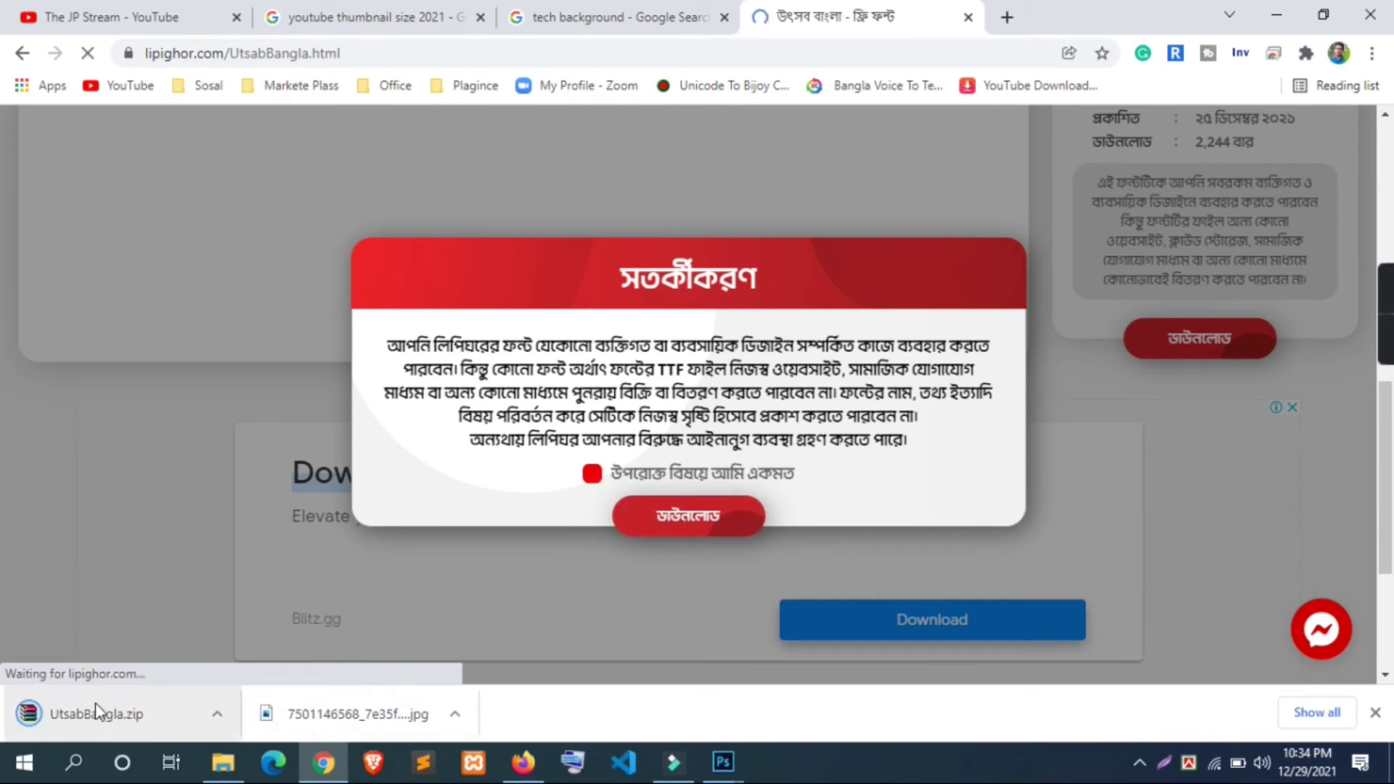
pyautogui.click(215, 719)
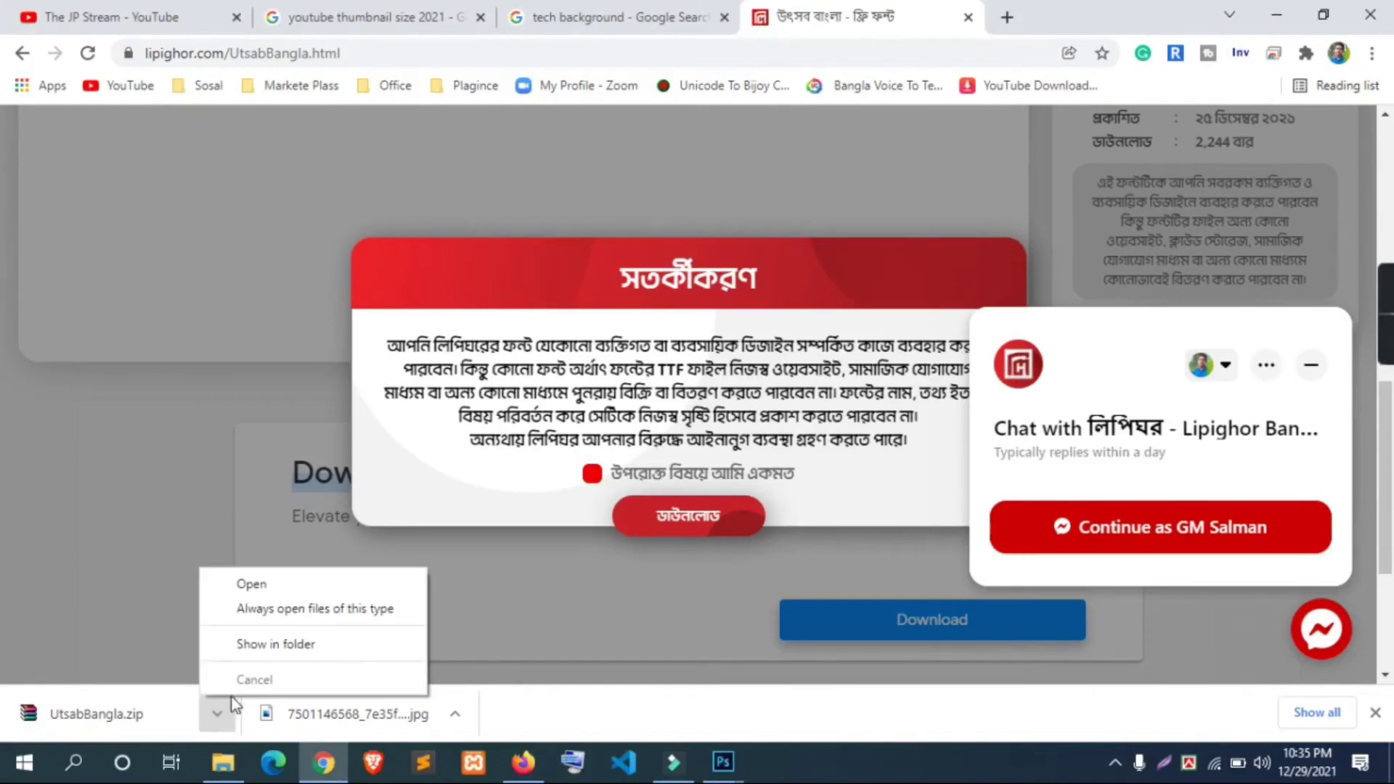
pyautogui.click(264, 649)
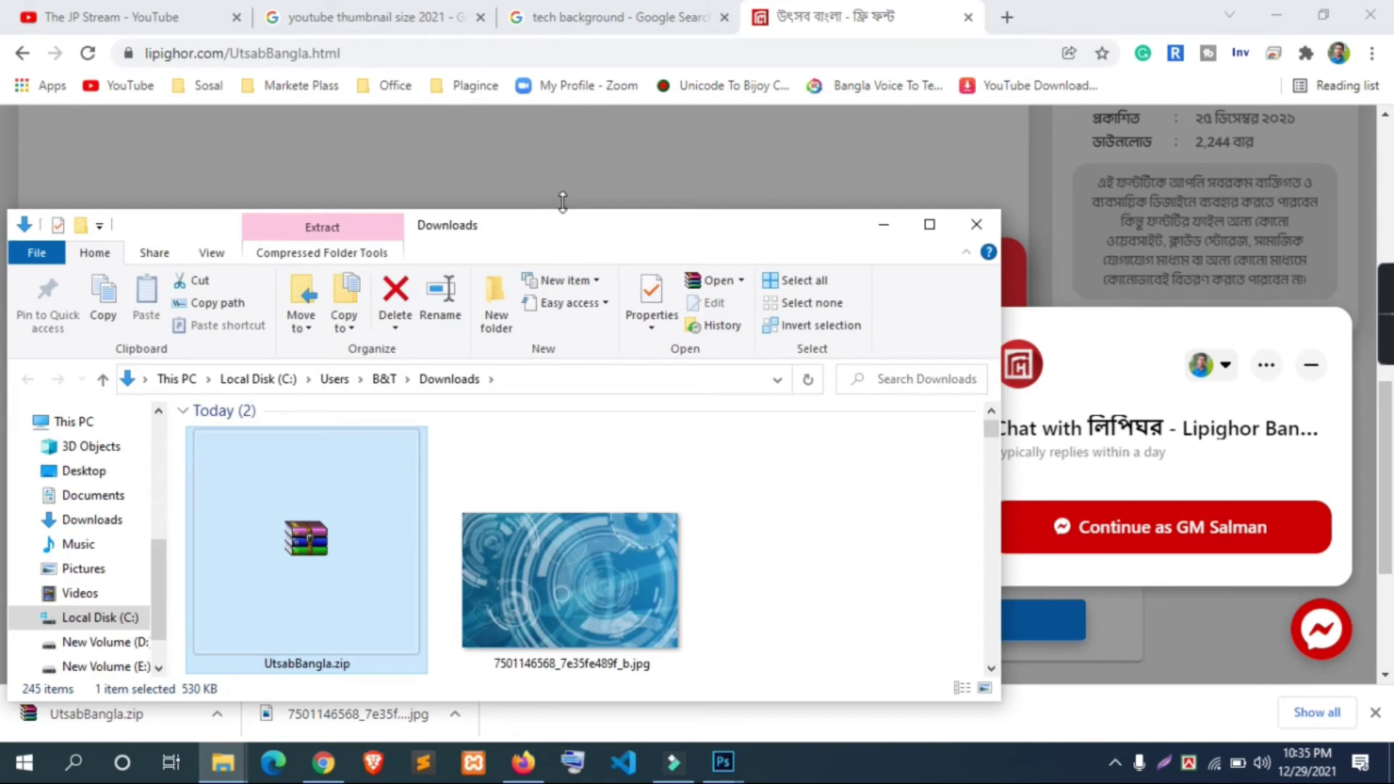
# Step: Open UtsabBangla.zip in WinRAR and install Li Utsab Bangla ANSI V1 Italic from its ANSI V1 folder
pyautogui.doubleClick(302, 477)
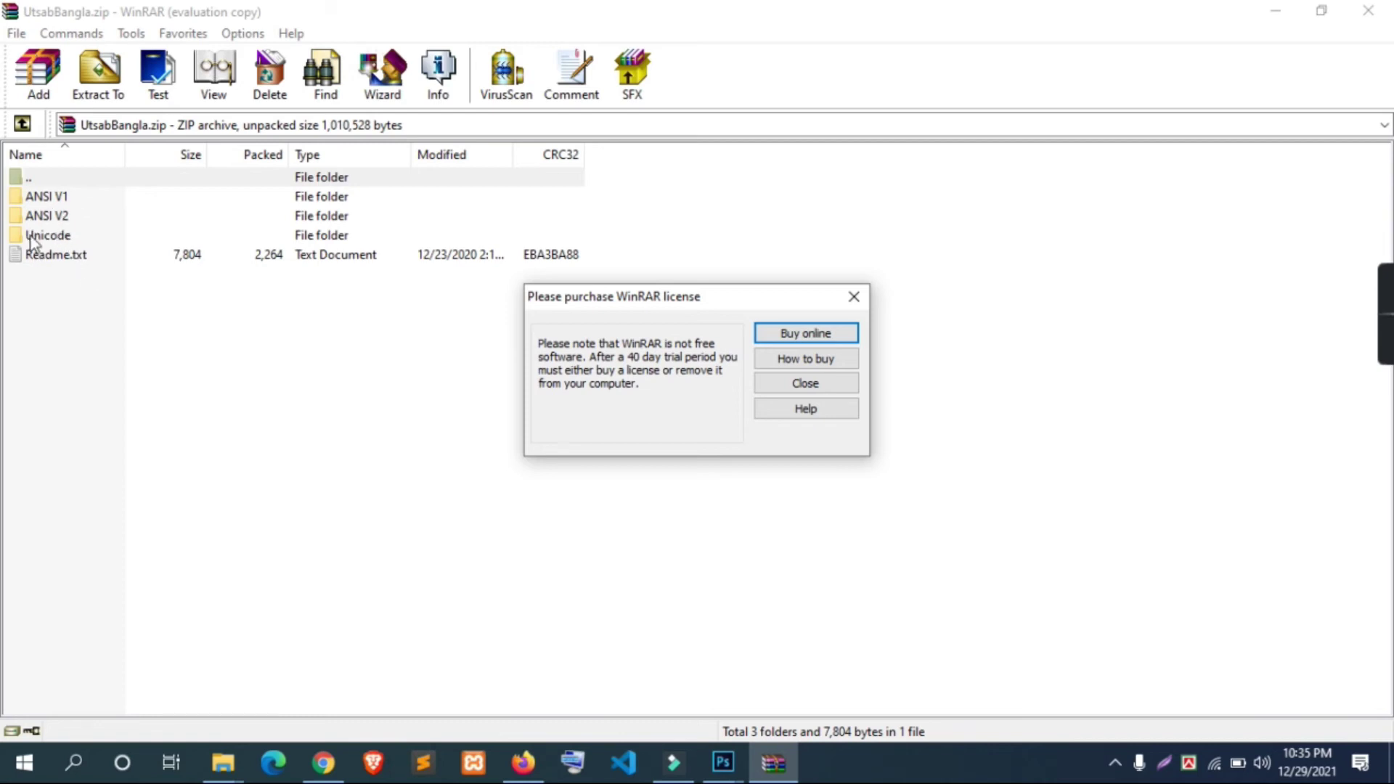
pyautogui.click(788, 383)
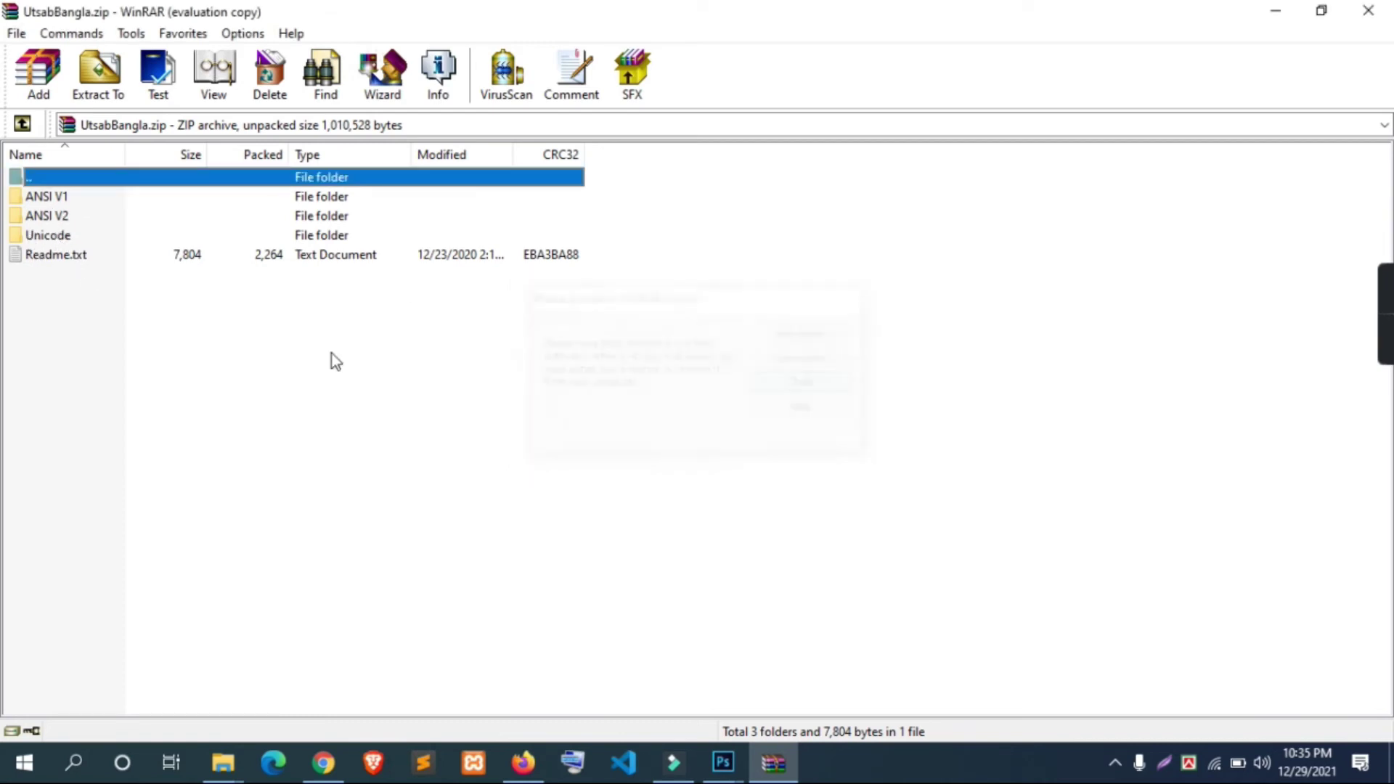
pyautogui.doubleClick(62, 196)
pyautogui.click(64, 199)
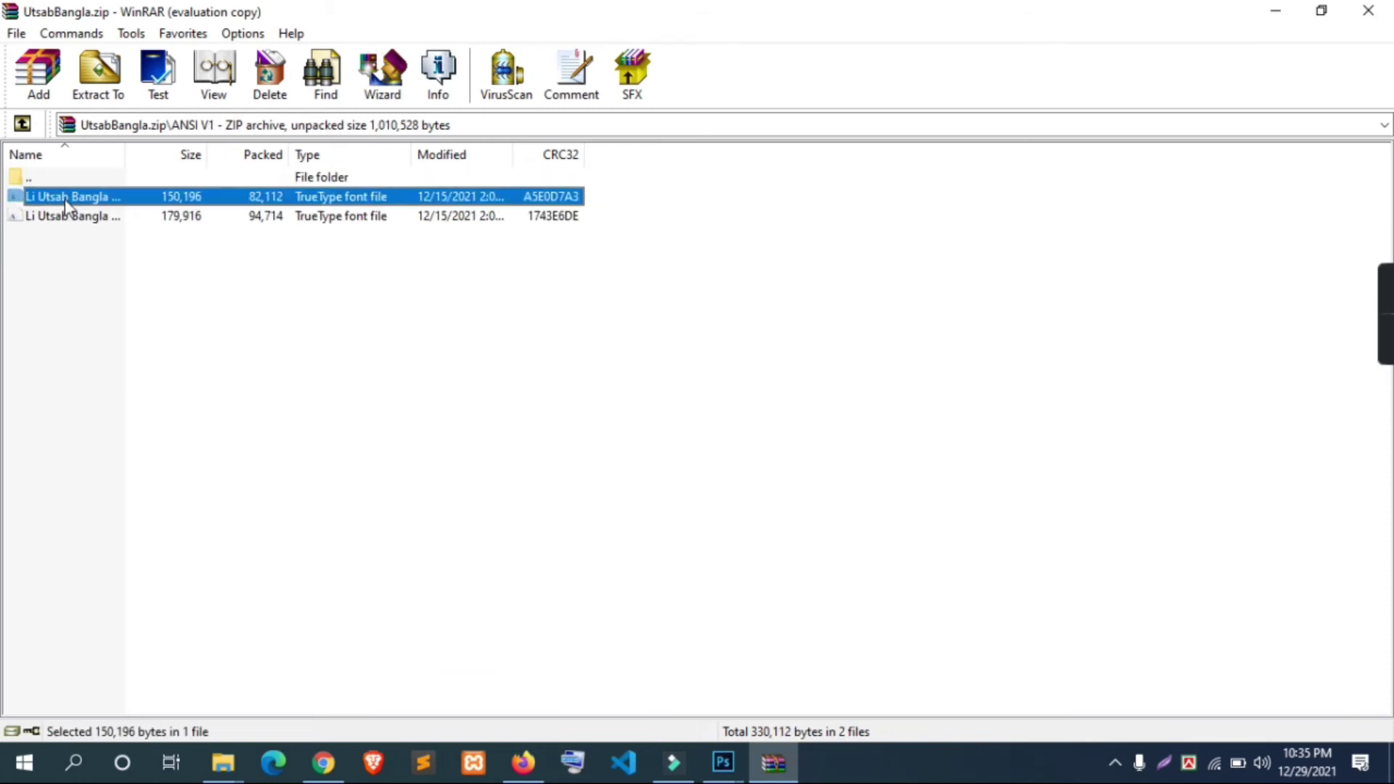
pyautogui.doubleClick(64, 199)
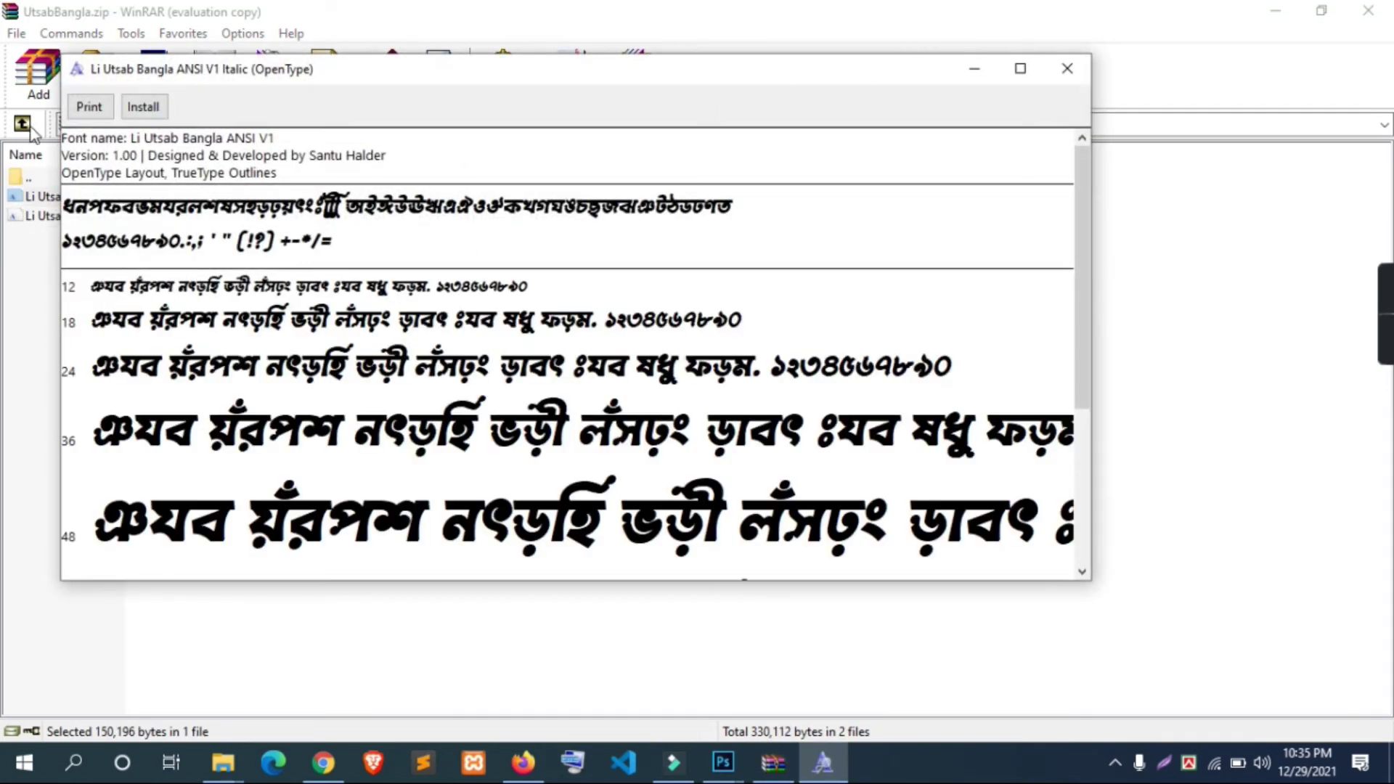
pyautogui.click(143, 106)
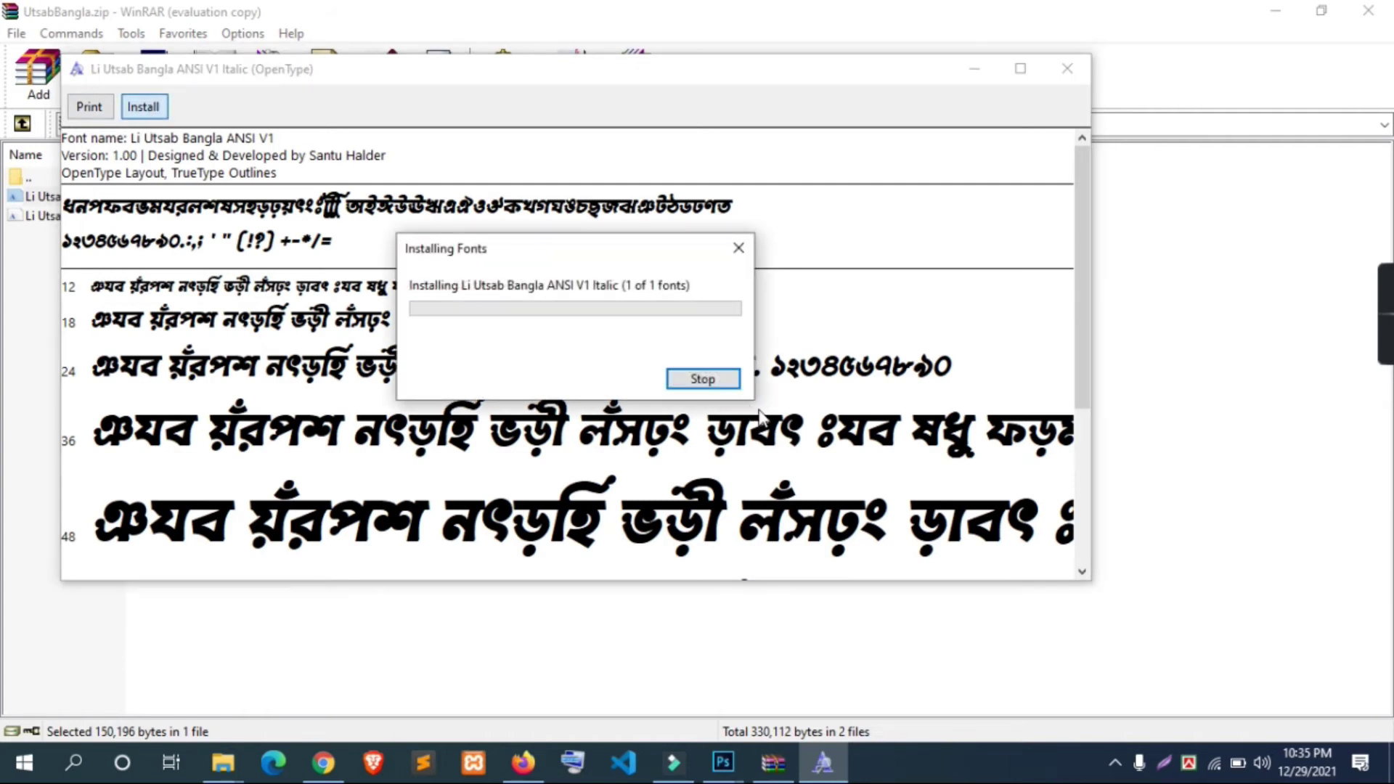
pyautogui.click(1068, 69)
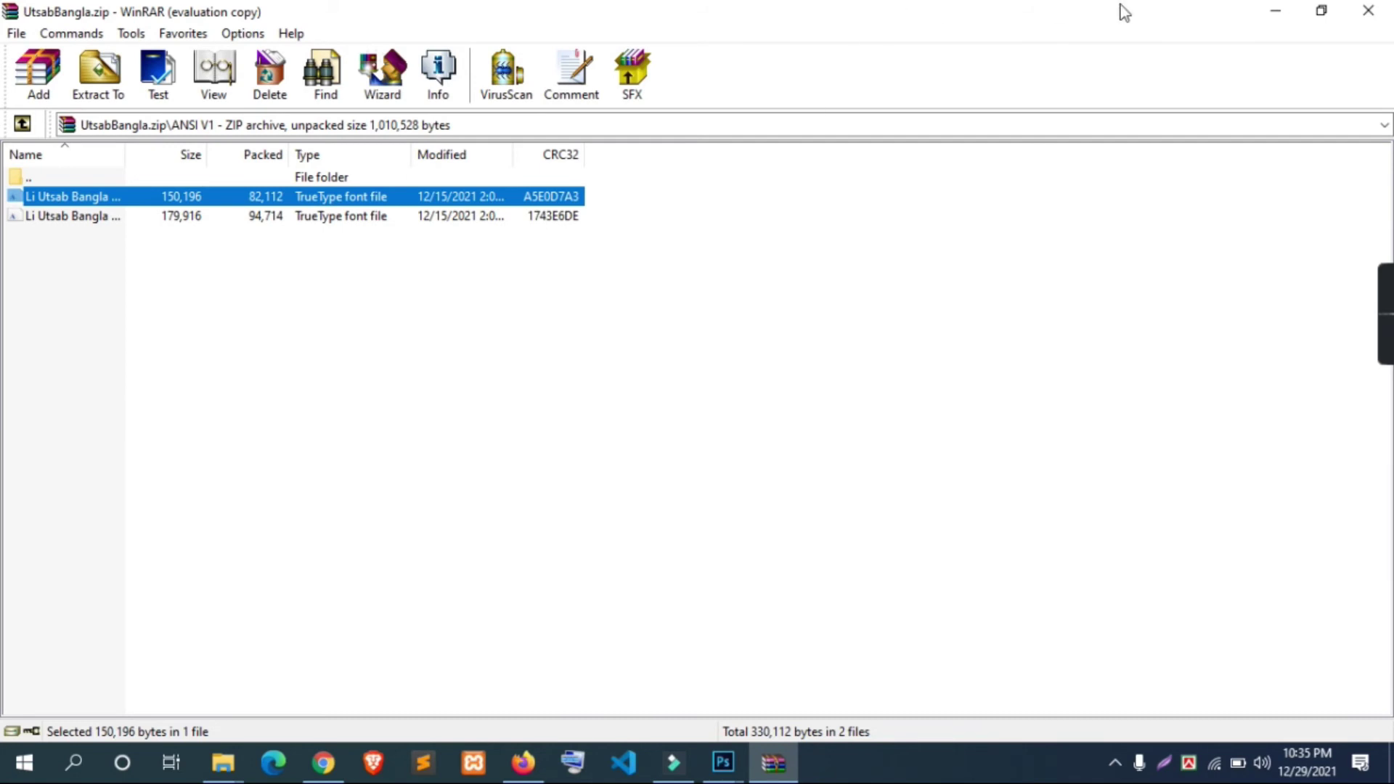
# Step: Paste the white Bengali title থাম্বেল আইডিয়া onto the canvas and move it right of the man
pyautogui.click(1276, 11)
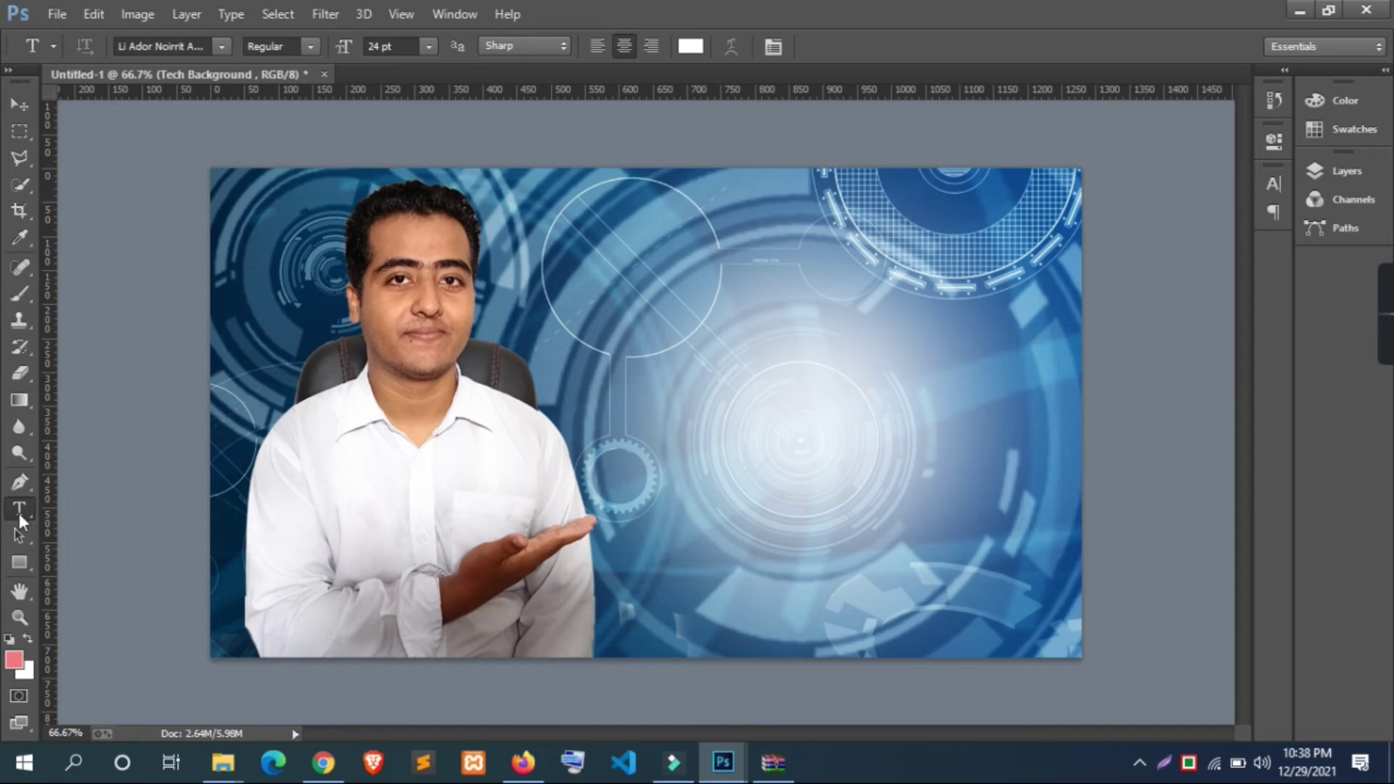
pyautogui.click(711, 336)
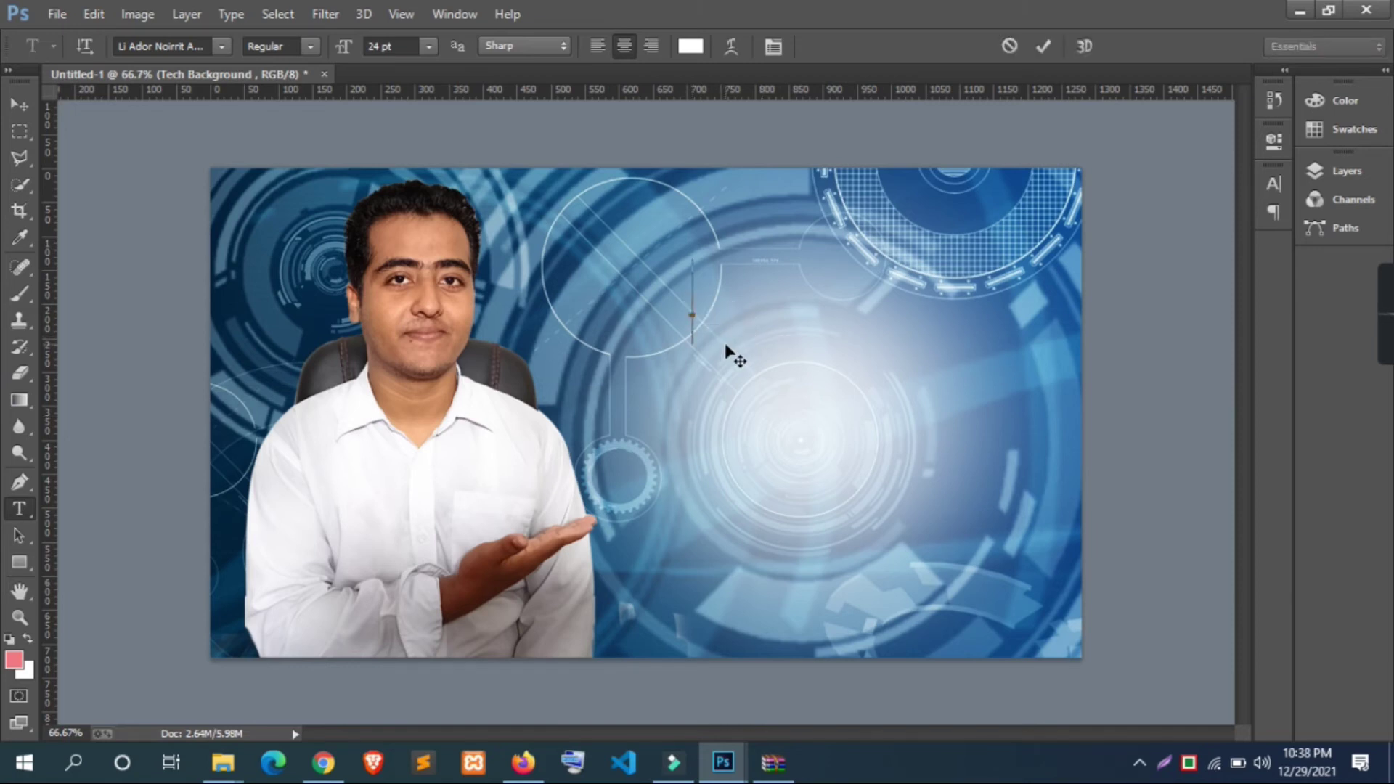
pyautogui.write('থাম্বেল আইডিয়া')
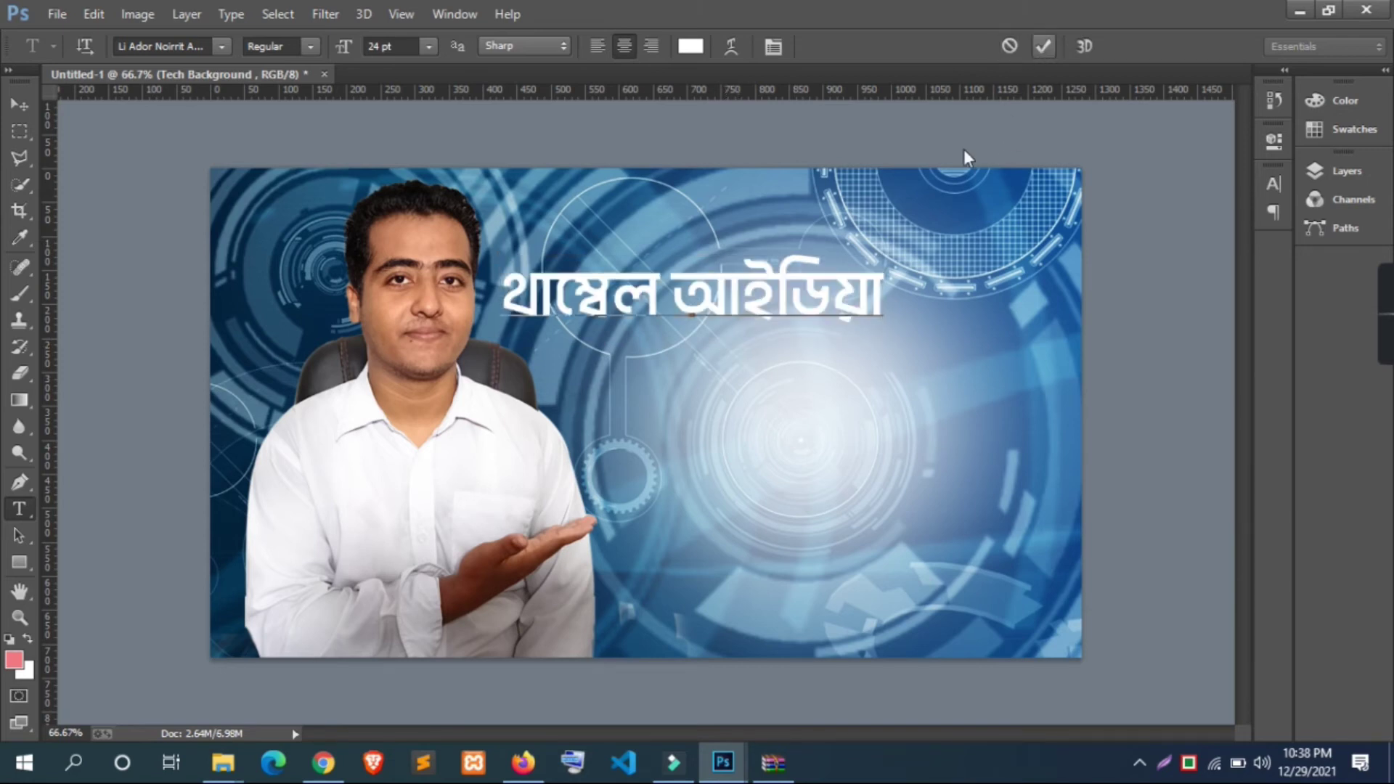
pyautogui.hotkey('ctrl', 'Return')
pyautogui.moveTo(758, 290)
pyautogui.mouseDown()
pyautogui.moveTo(871, 302)
pyautogui.moveTo(882, 321)
pyautogui.mouseUp()
# Step: Select the title text and colour it a bright yellow-green
pyautogui.click(896, 327)
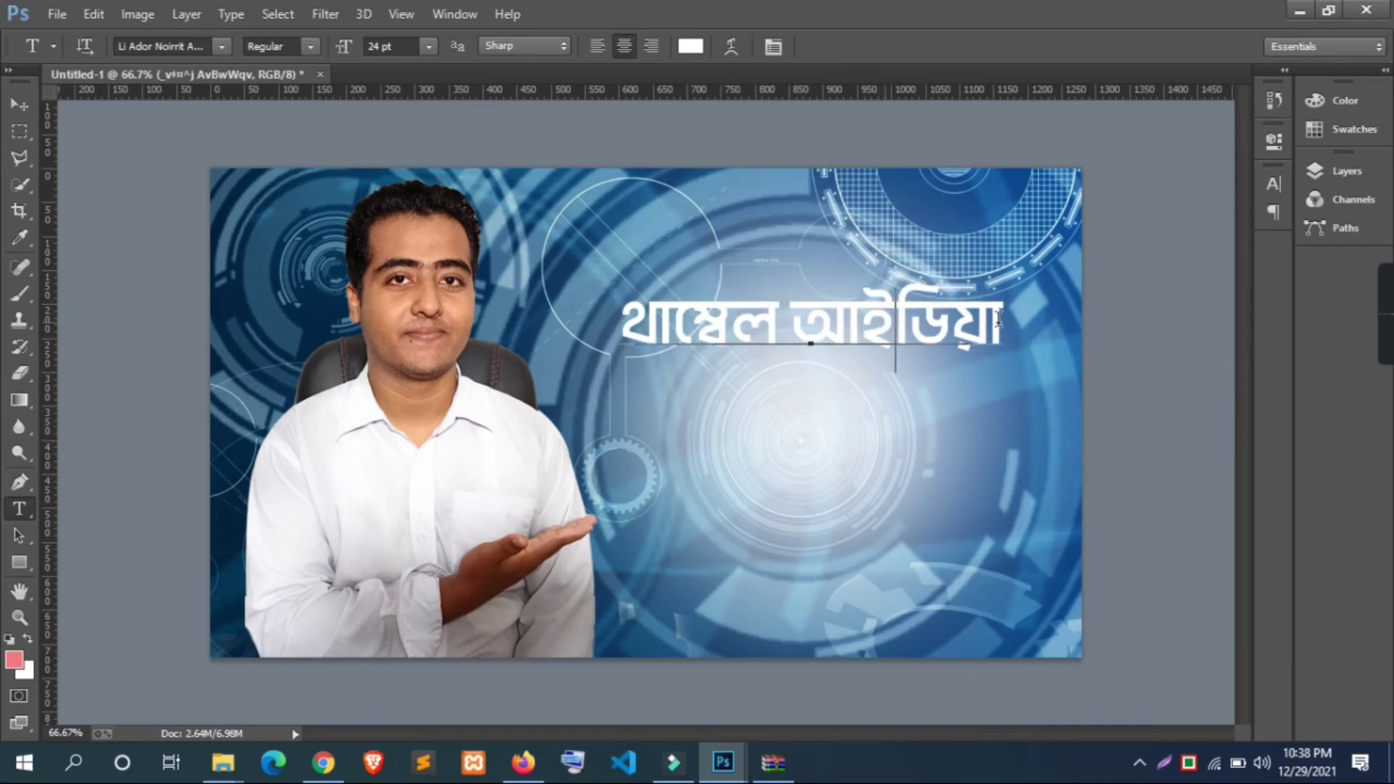
pyautogui.hotkey('ctrl', 'a')
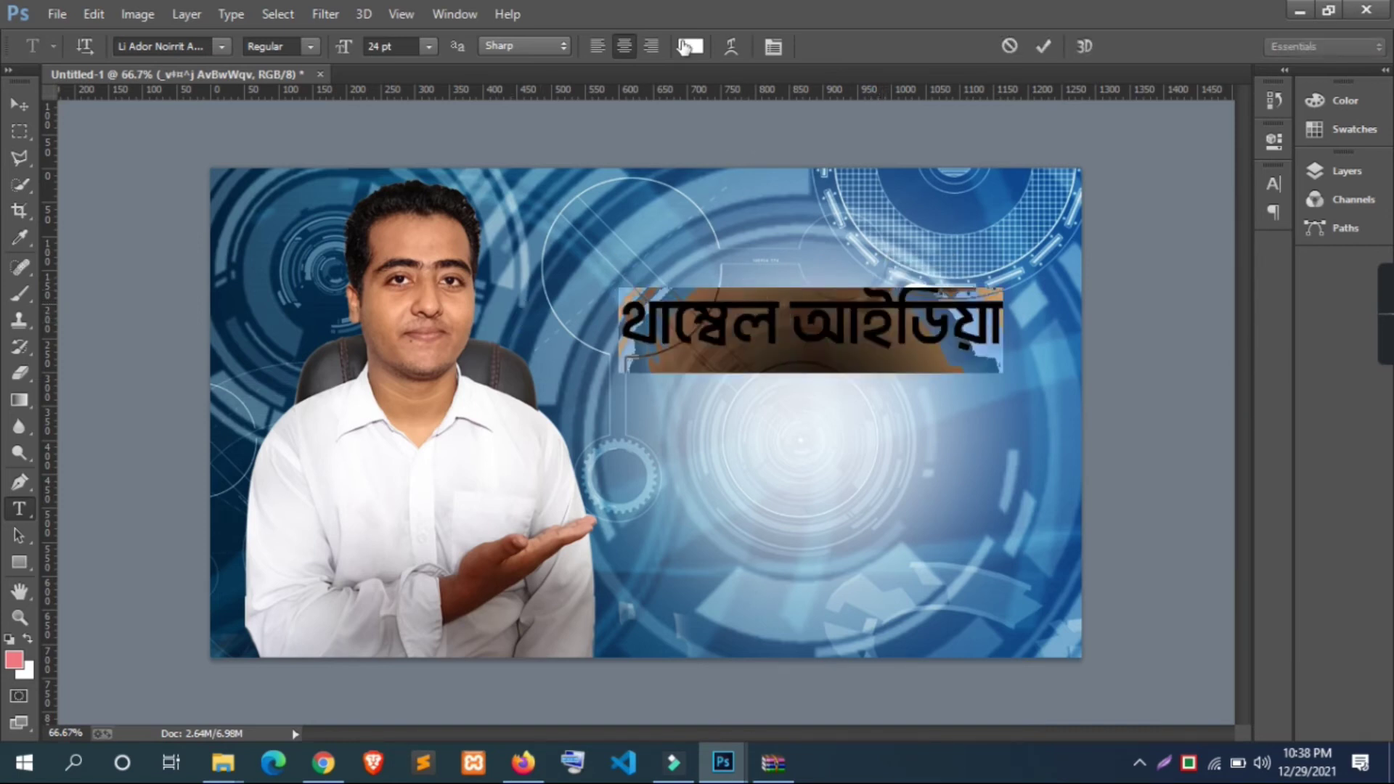
pyautogui.click(686, 46)
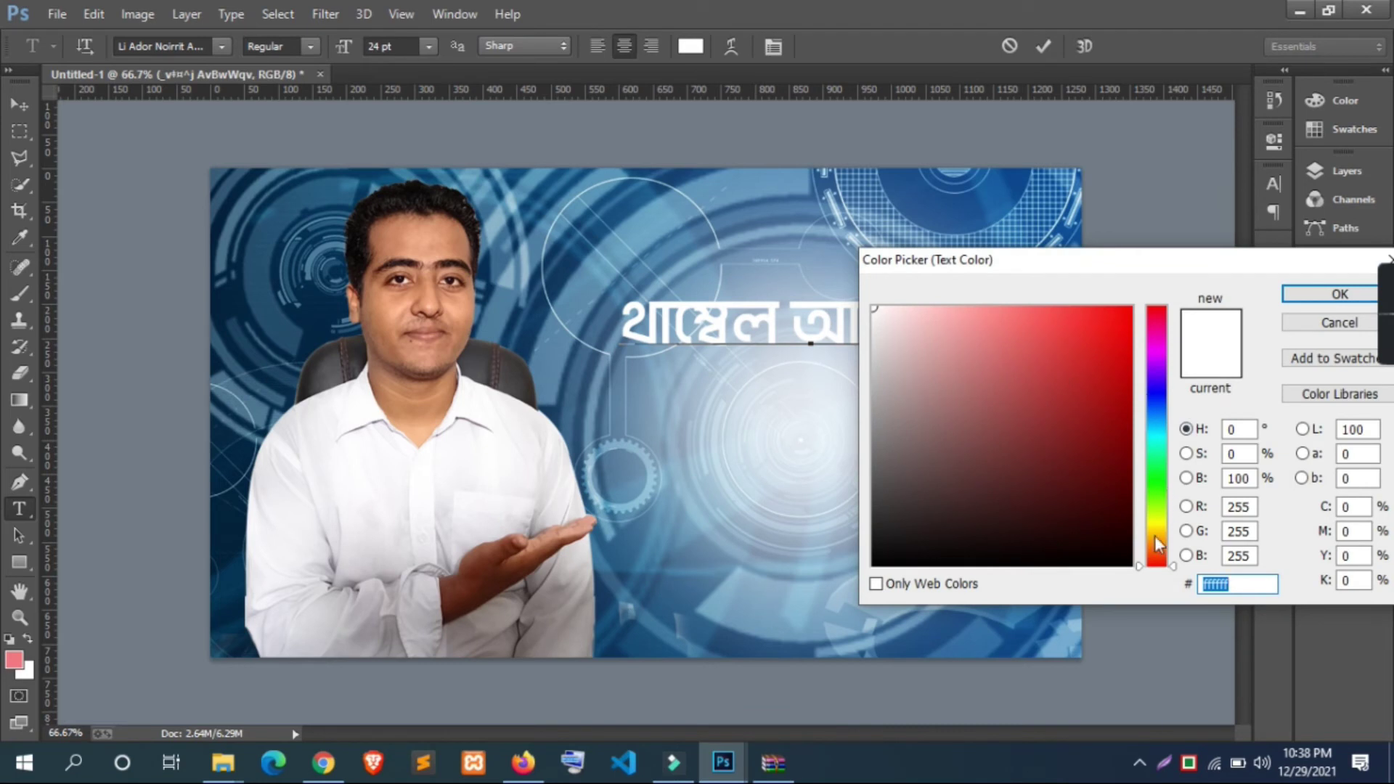
pyautogui.click(1158, 514)
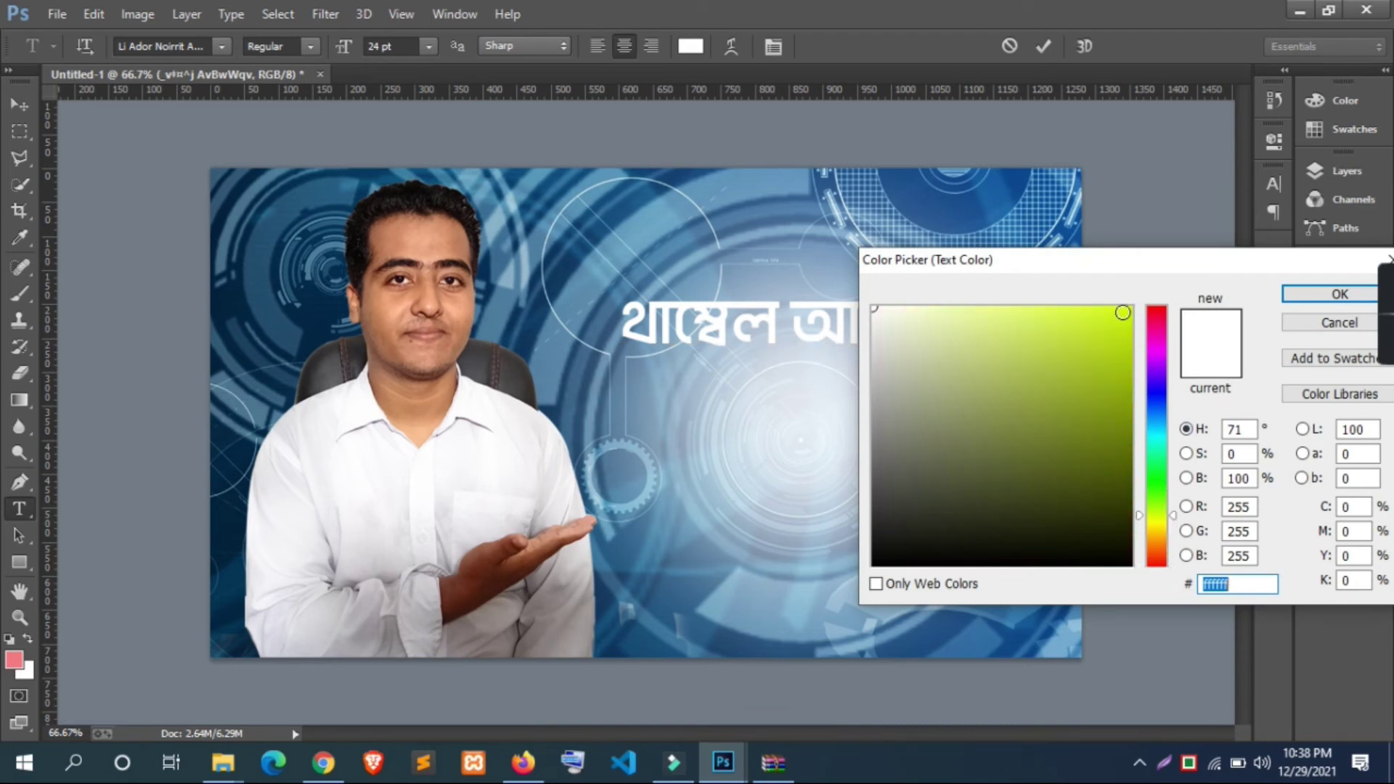
pyautogui.click(1122, 307)
pyautogui.moveTo(1118, 308); pyautogui.dragTo(1125, 310)
pyautogui.click(1339, 294)
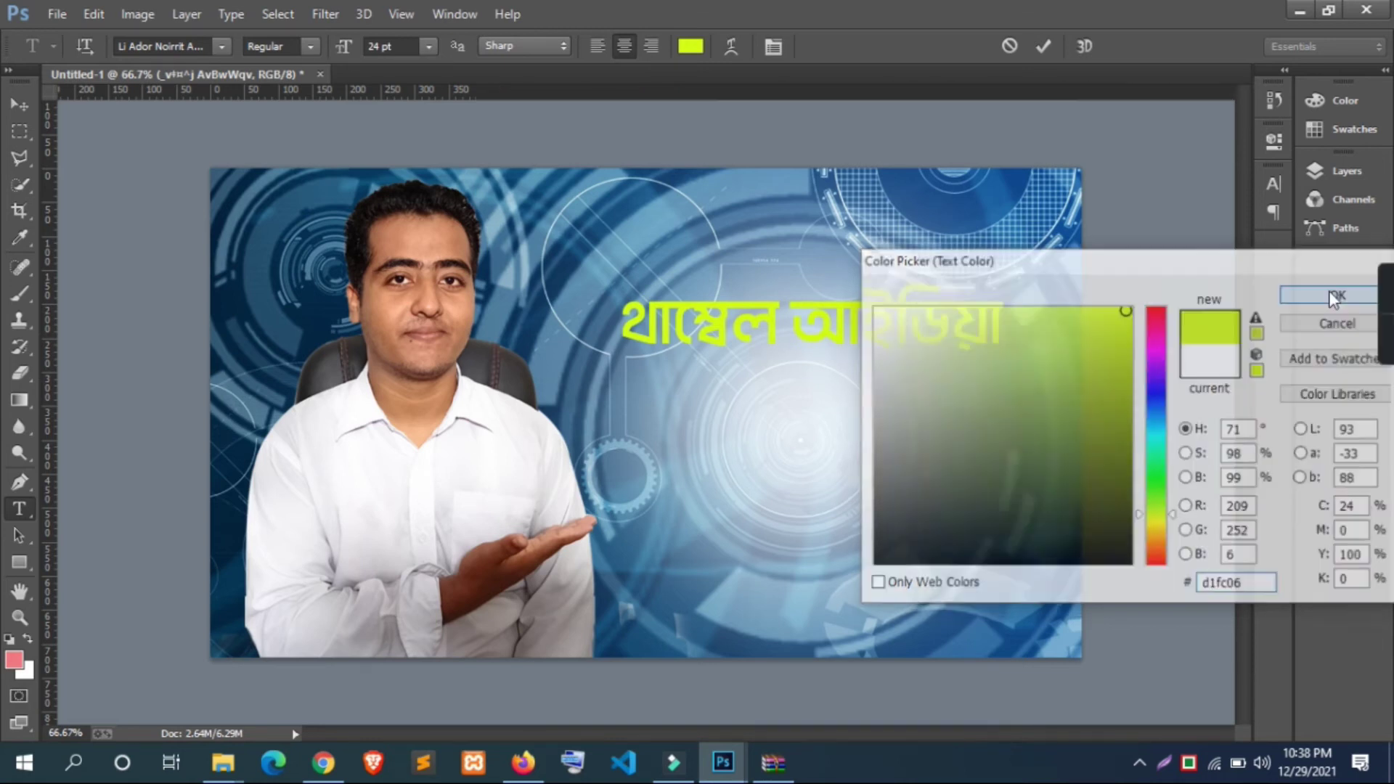
pyautogui.click(846, 335)
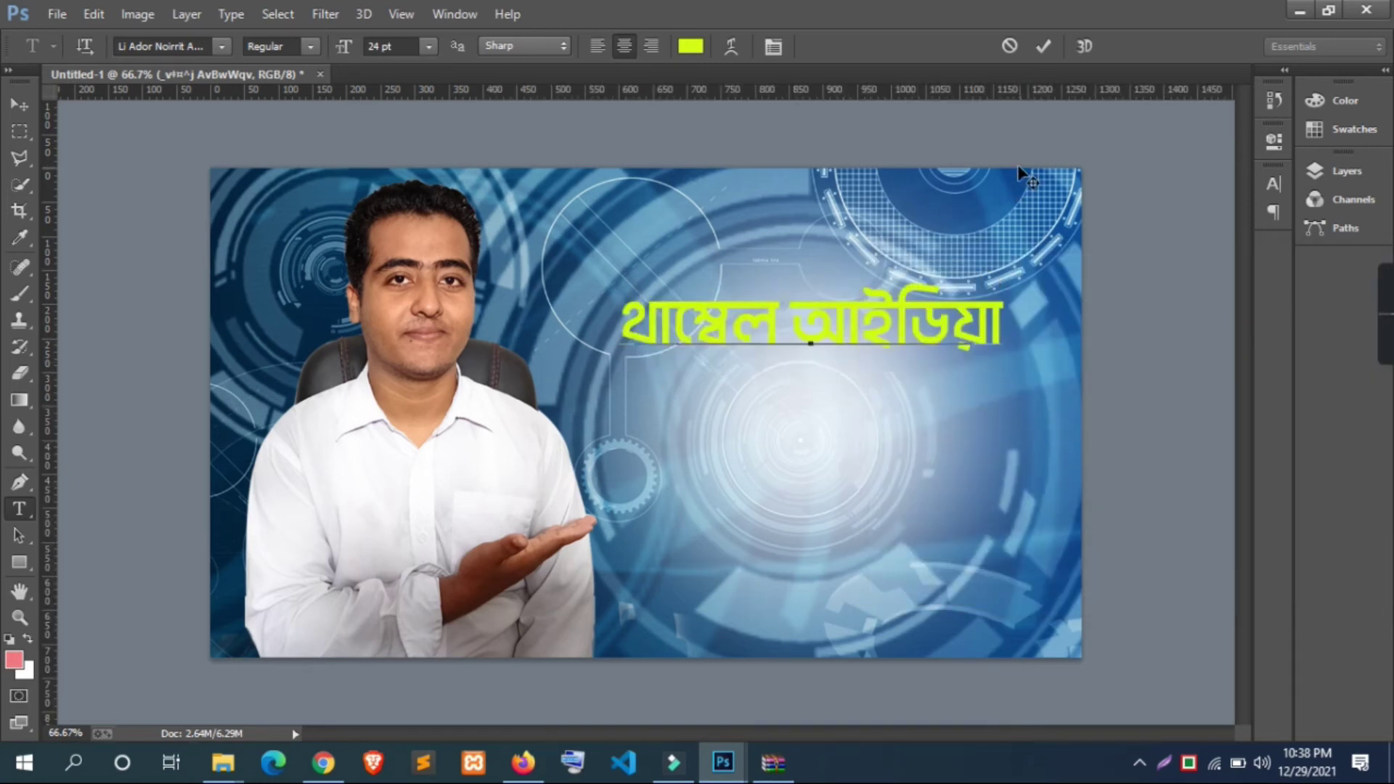
# Step: Reselect the title and refine its colour to pure bright yellow #f3fc07, then commit
pyautogui.moveTo(996, 327); pyautogui.dragTo(500, 311)
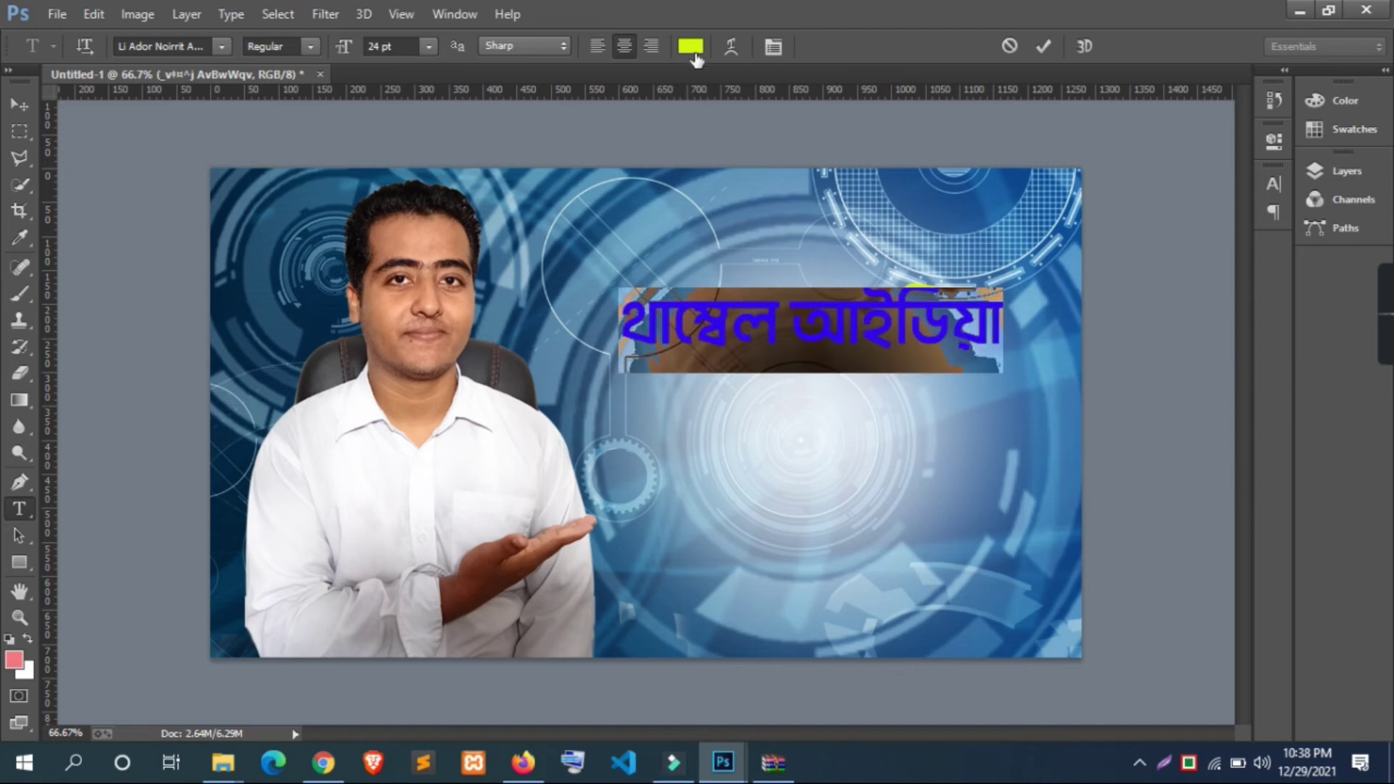
pyautogui.click(690, 46)
pyautogui.click(877, 313)
pyautogui.click(1070, 308)
pyautogui.moveTo(1093, 310); pyautogui.dragTo(1125, 310)
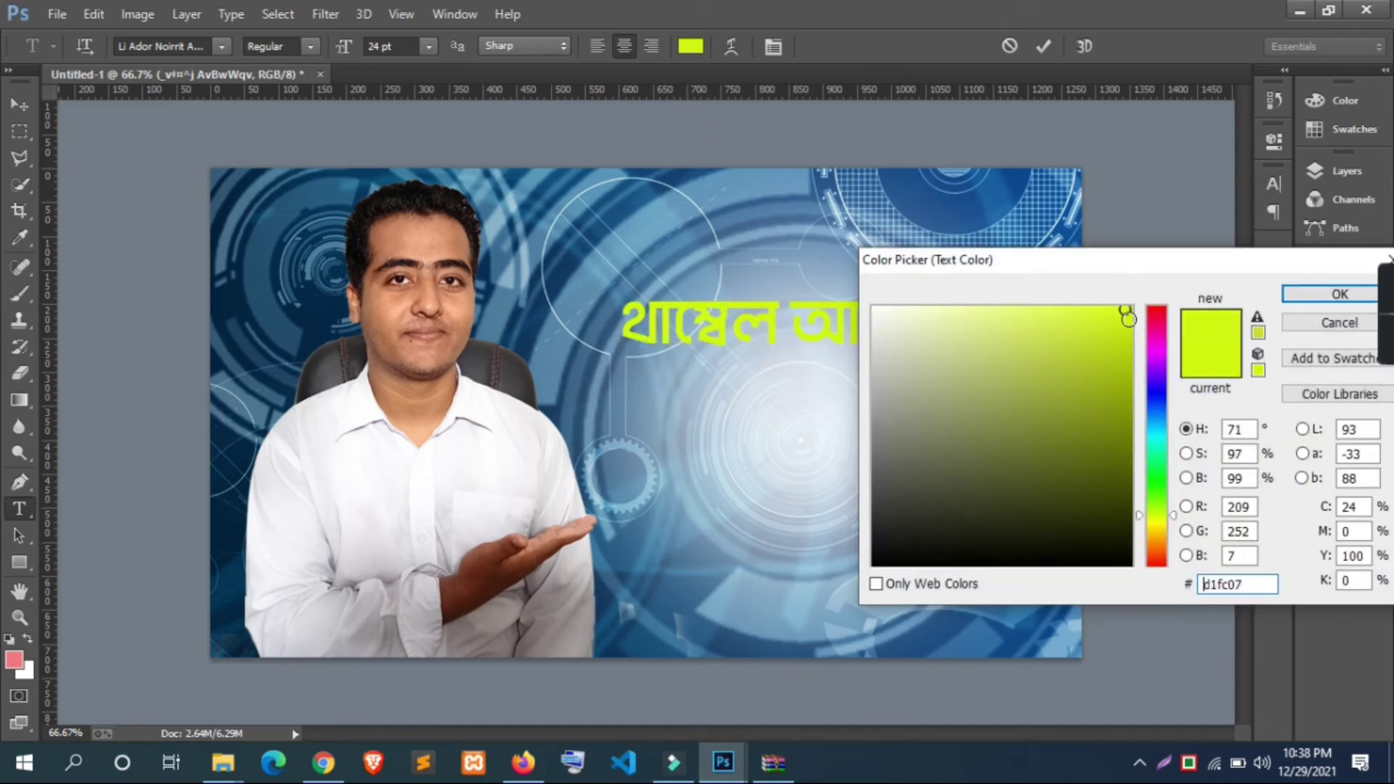
pyautogui.moveTo(1167, 534); pyautogui.dragTo(1169, 521)
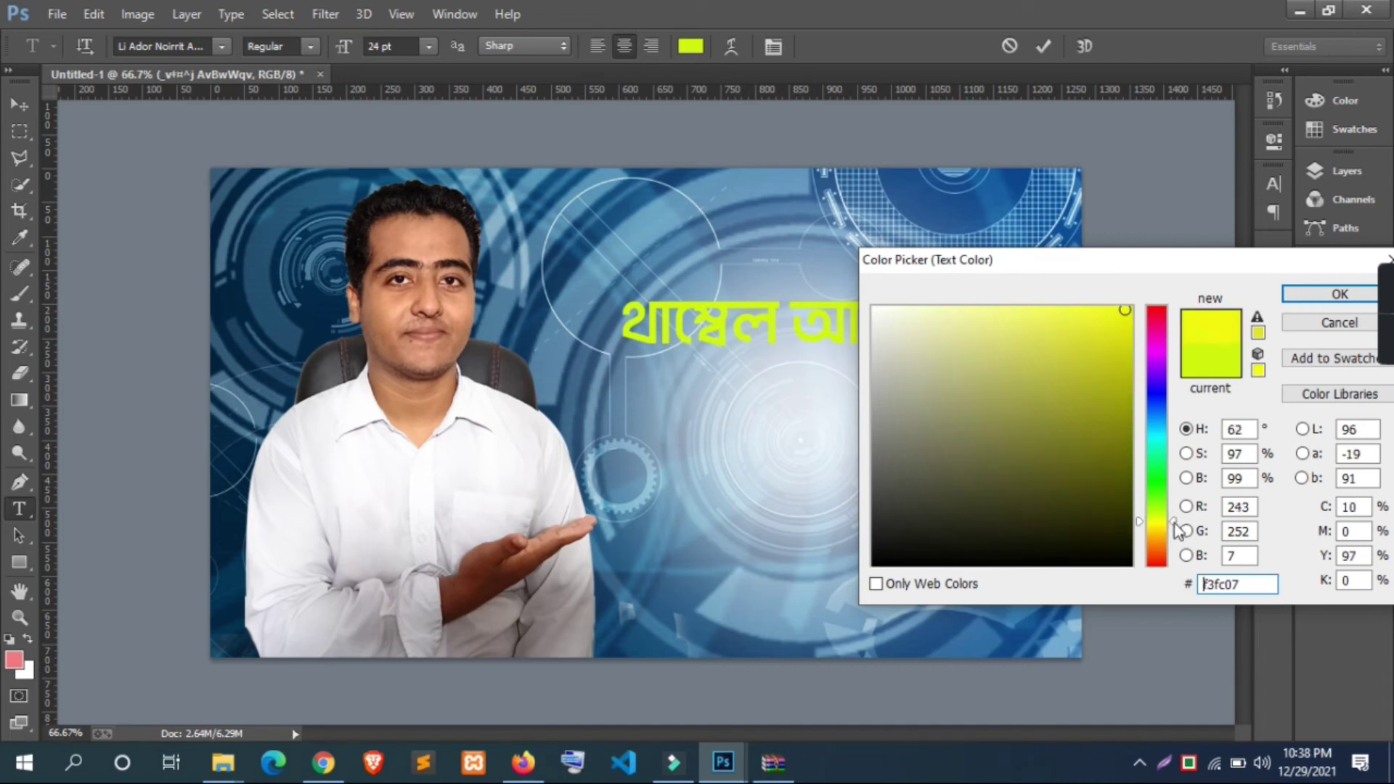
pyautogui.click(1334, 295)
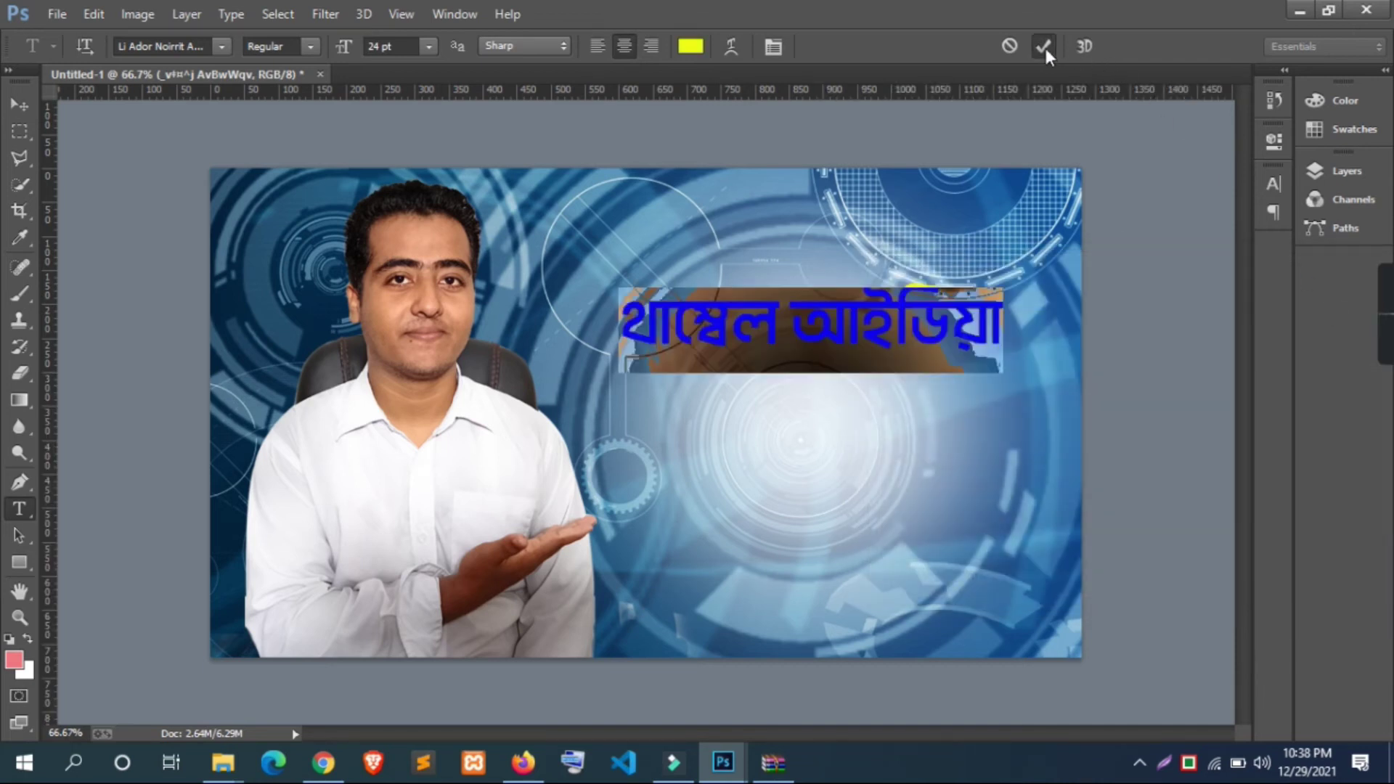
pyautogui.click(1043, 46)
pyautogui.click(1346, 172)
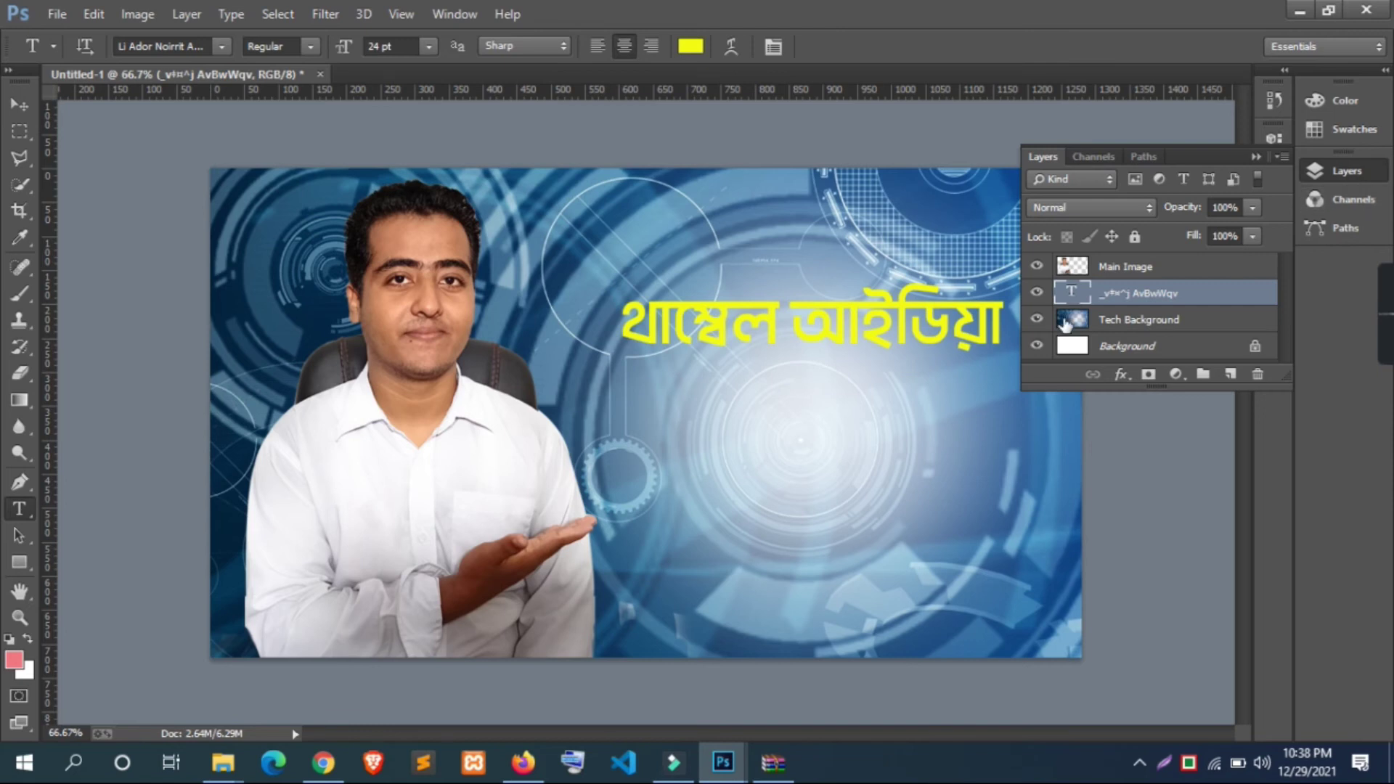
# Step: Add a thin black outside Stroke layer style to the yellow title
pyautogui.click(1122, 374)
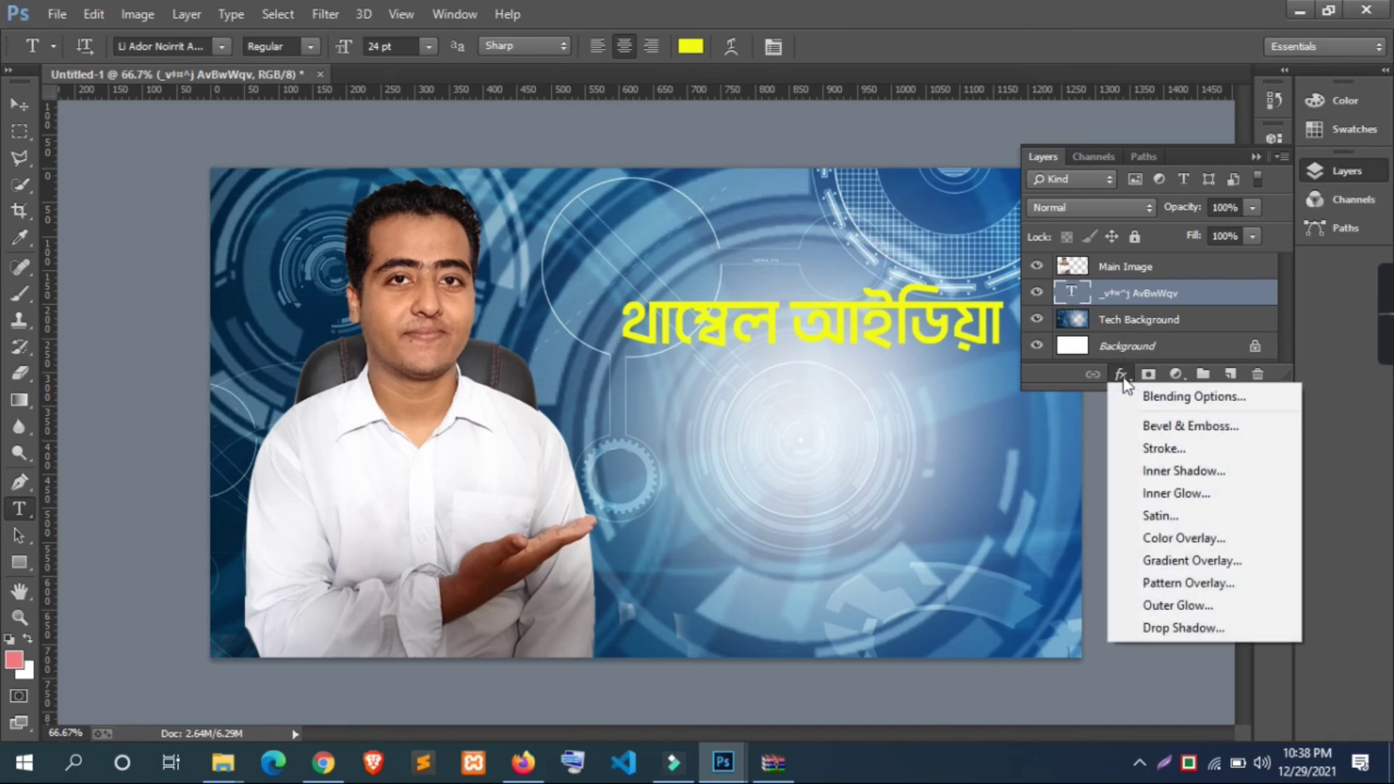
pyautogui.click(1153, 449)
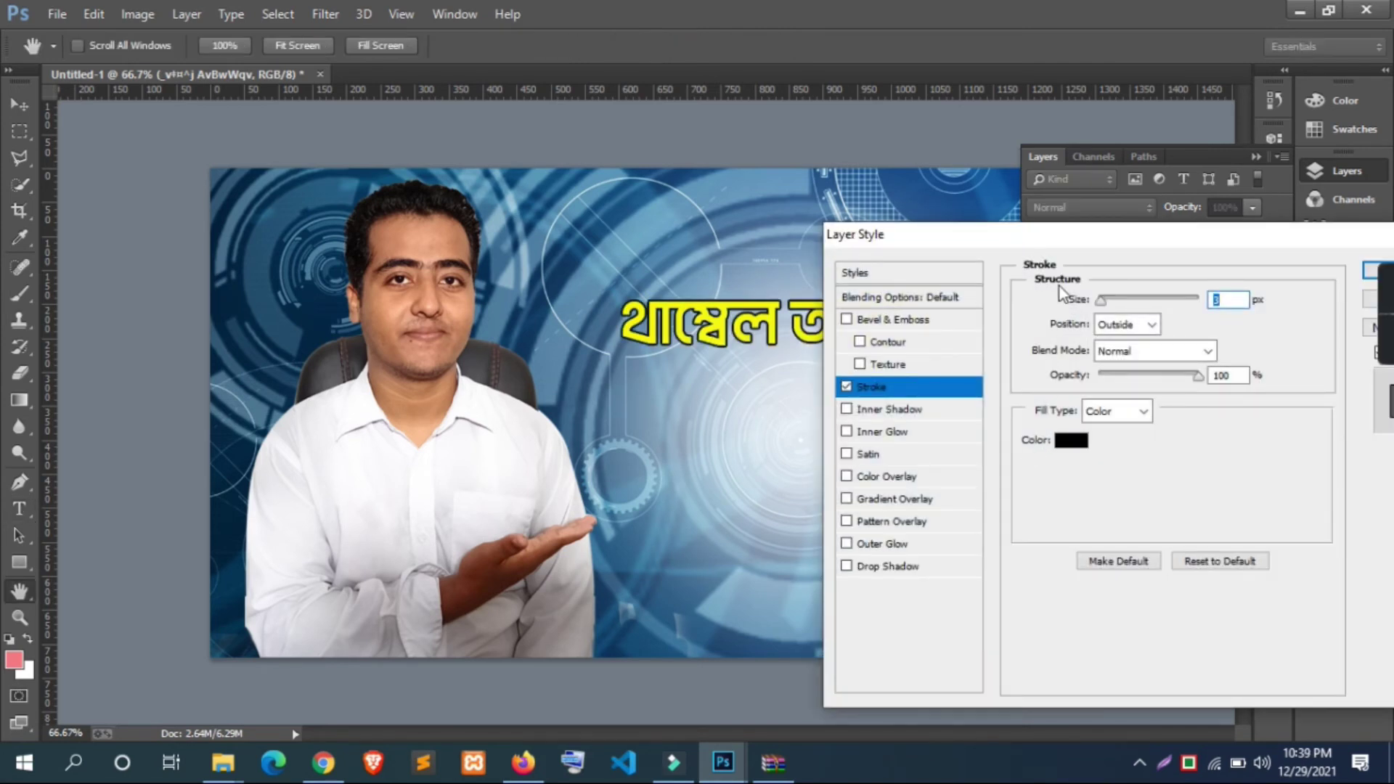
pyautogui.moveTo(1083, 235); pyautogui.dragTo(1006, 421)
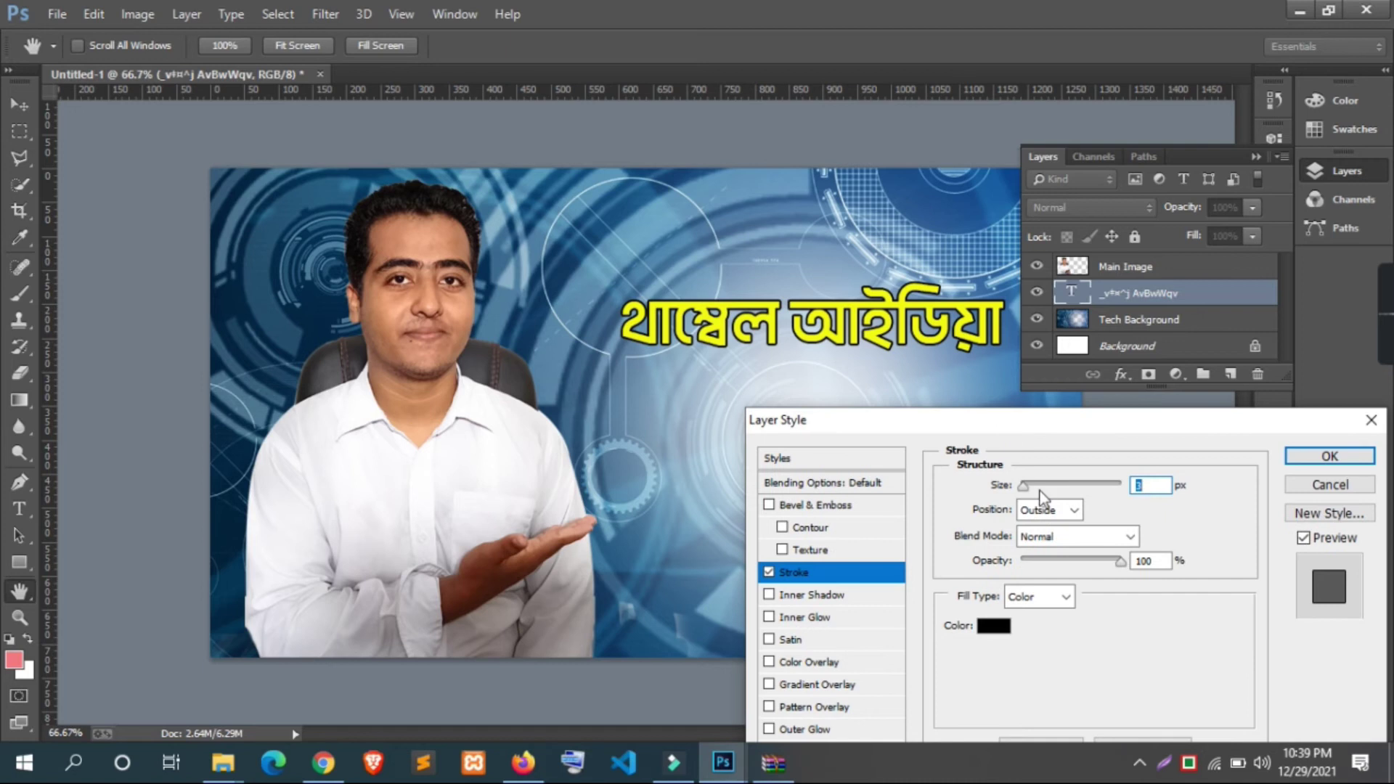
pyautogui.moveTo(1031, 488); pyautogui.dragTo(1025, 487)
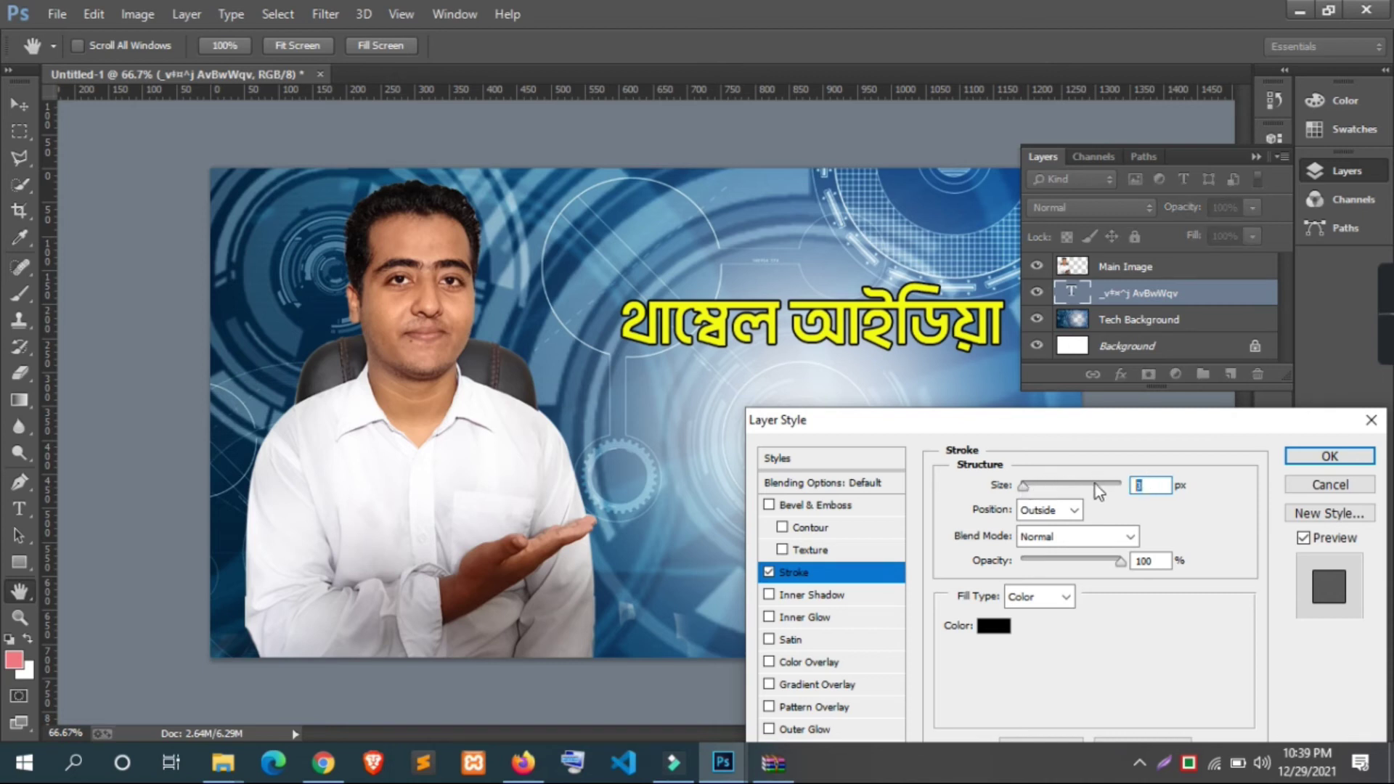
pyautogui.moveTo(1026, 492); pyautogui.dragTo(1025, 497)
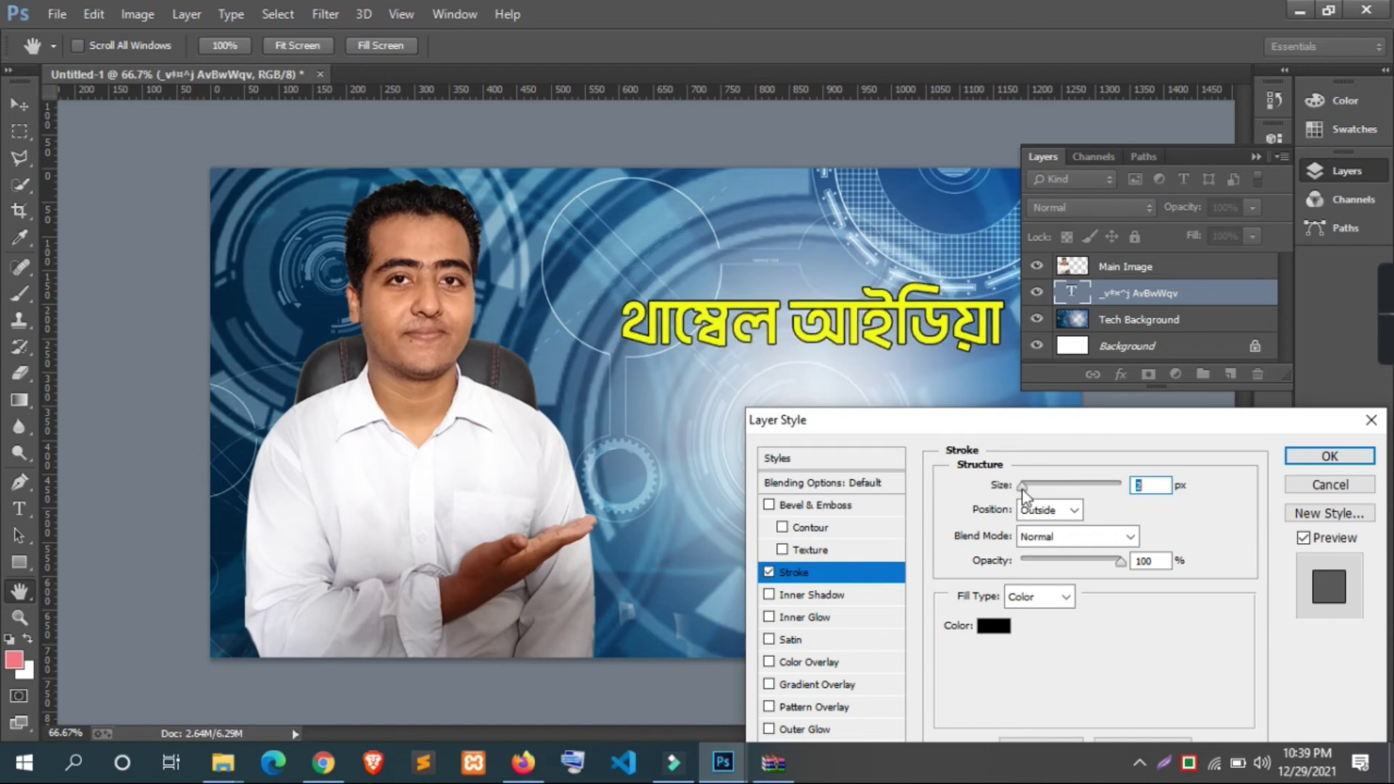
pyautogui.click(1287, 456)
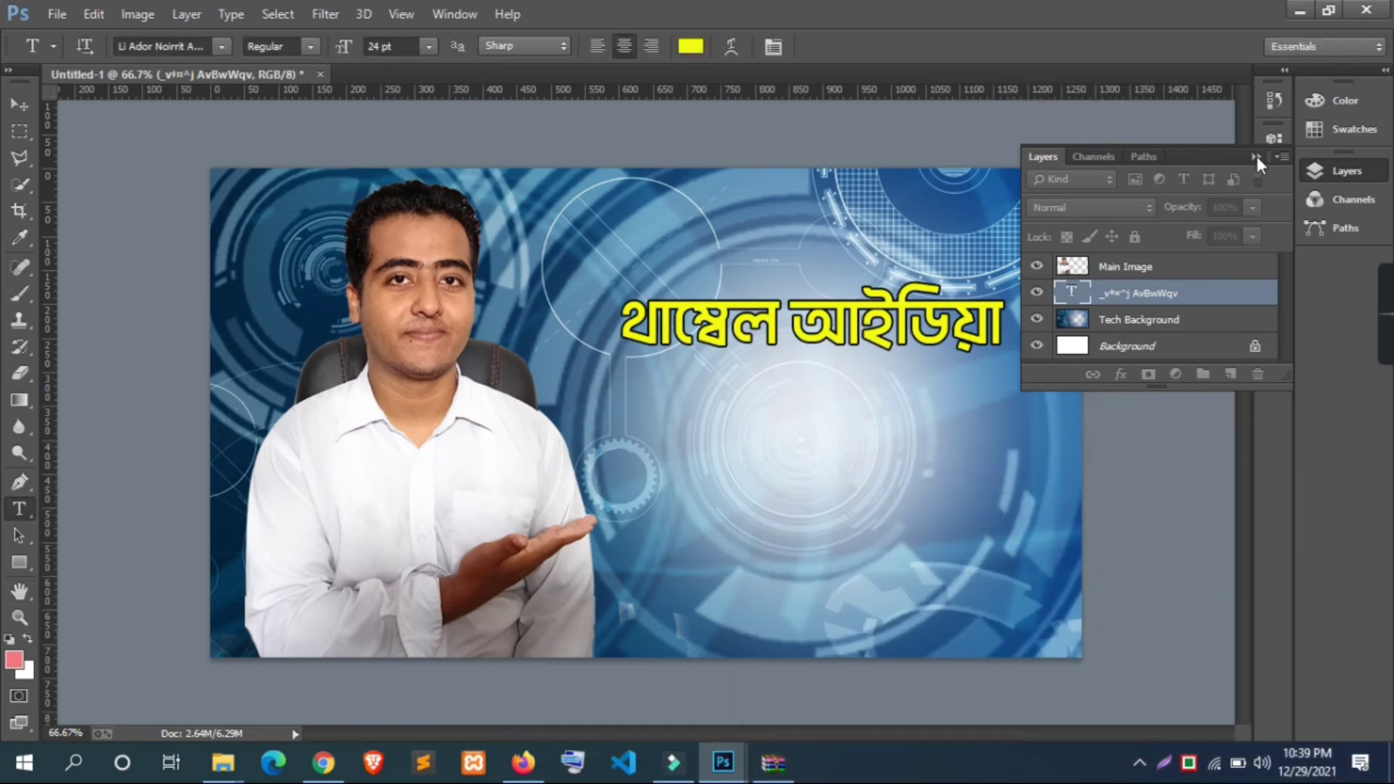
# Step: Move the title and scale it up past 119% in the upper right
pyautogui.click(1256, 156)
pyautogui.press('v')
pyautogui.moveTo(853, 320)
pyautogui.mouseDown()
pyautogui.moveTo(826, 354)
pyautogui.moveTo(818, 333)
pyautogui.mouseUp()
pyautogui.hotkey('ctrl', 't')
pyautogui.moveTo(987, 399); pyautogui.dragTo(1048, 417)
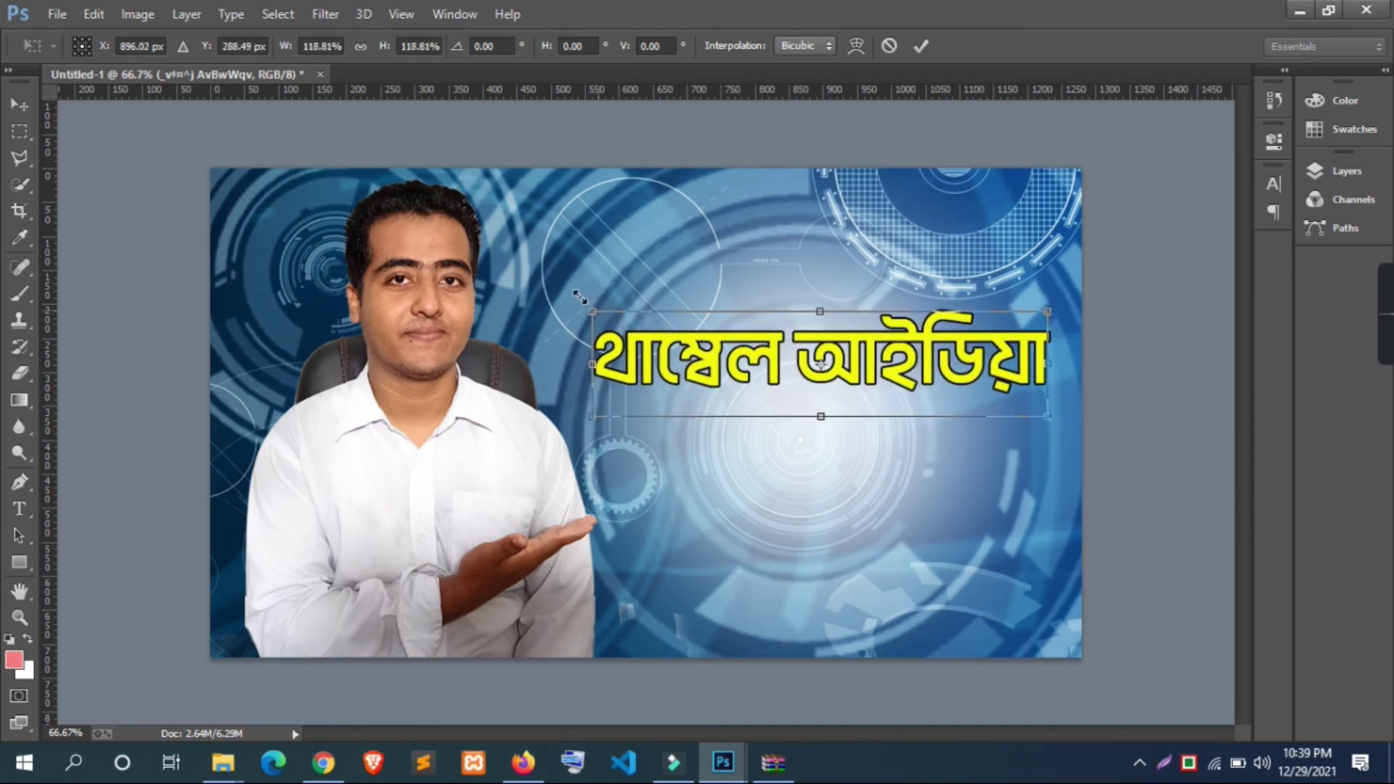
pyautogui.moveTo(580, 296); pyautogui.dragTo(536, 284)
pyautogui.click(920, 45)
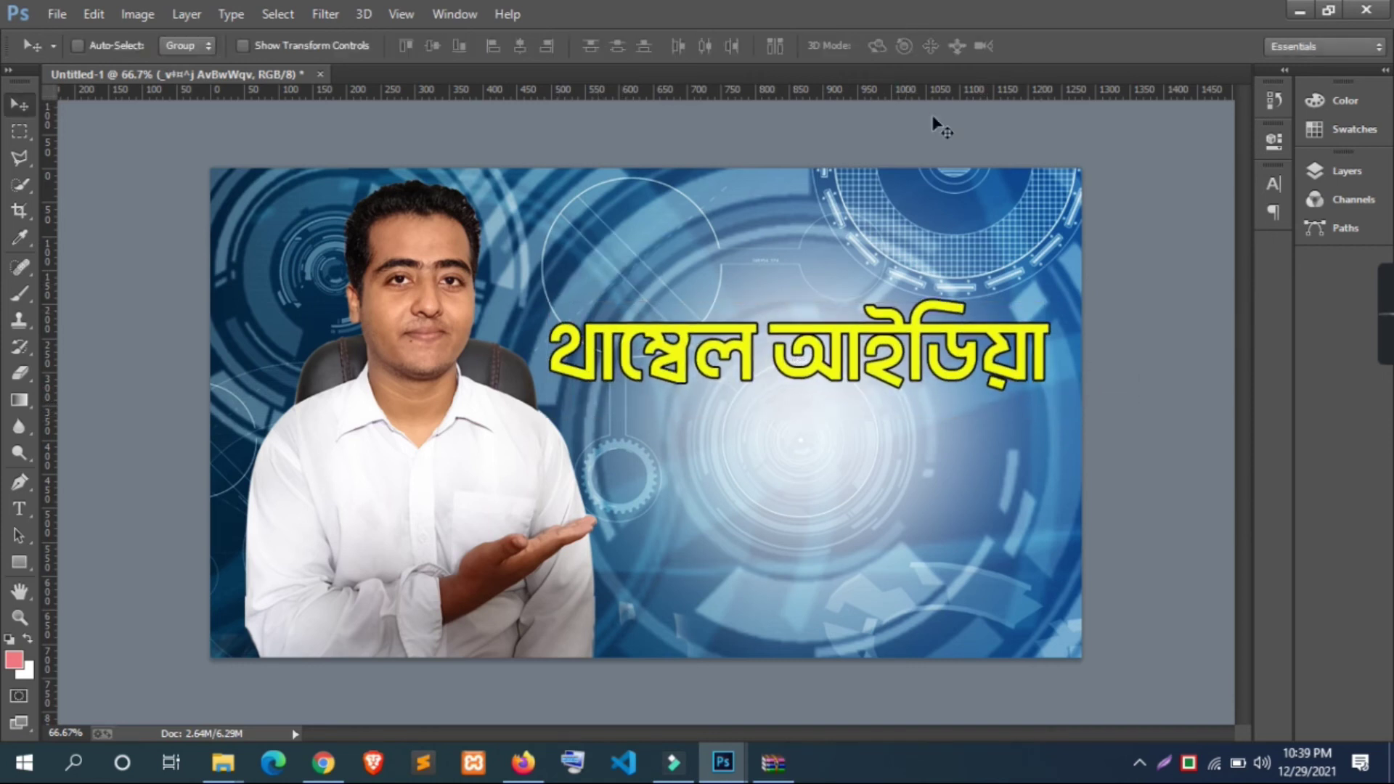
# Step: Undo an accidental title duplicate, leaving the enlarged title in place
pyautogui.moveTo(901, 341); pyautogui.dragTo(874, 438)
pyautogui.hotkey('ctrl', 'z')
pyautogui.hotkey('ctrl', 't')
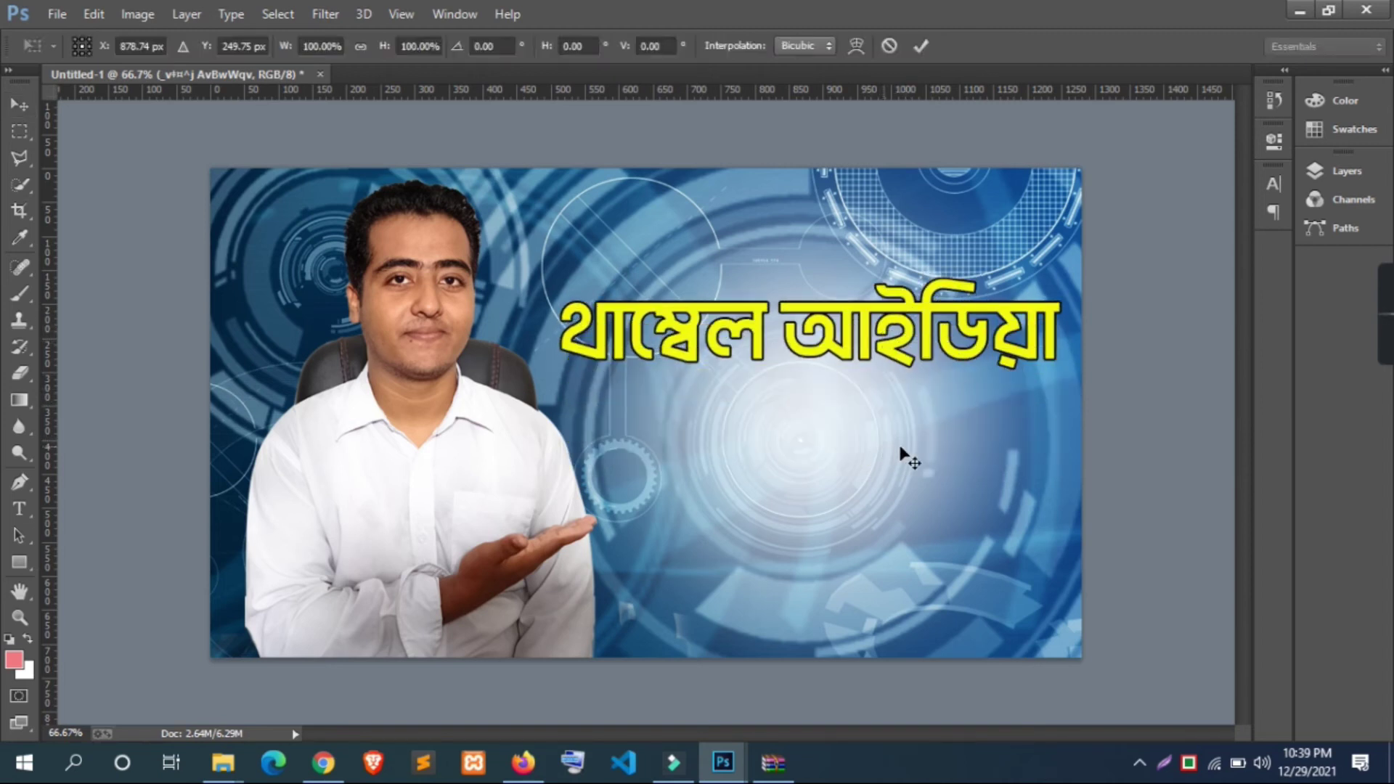
pyautogui.click(921, 46)
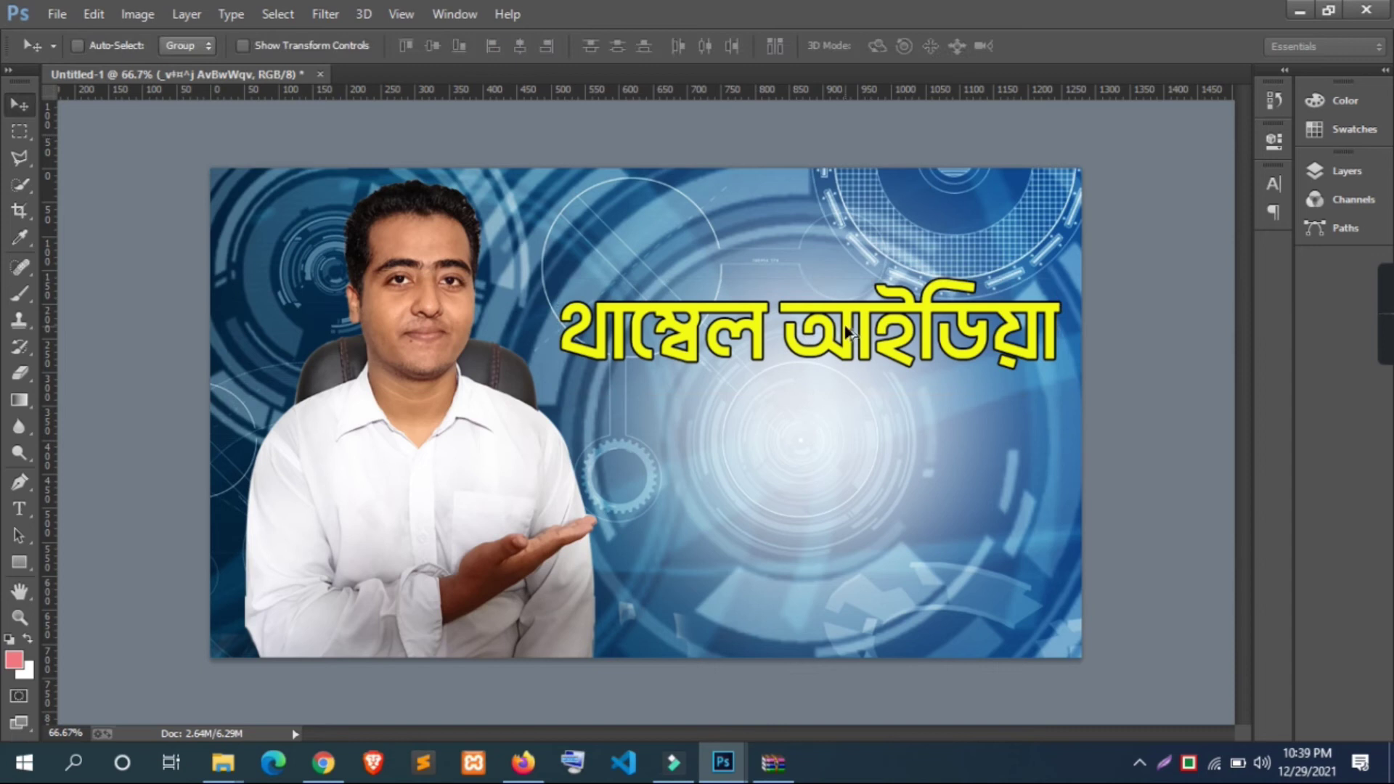
# Step: Duplicate the title below itself and shrink the copy to 67%
pyautogui.moveTo(847, 331); pyautogui.dragTo(905, 467)
pyautogui.hotkey('ctrl', 't')
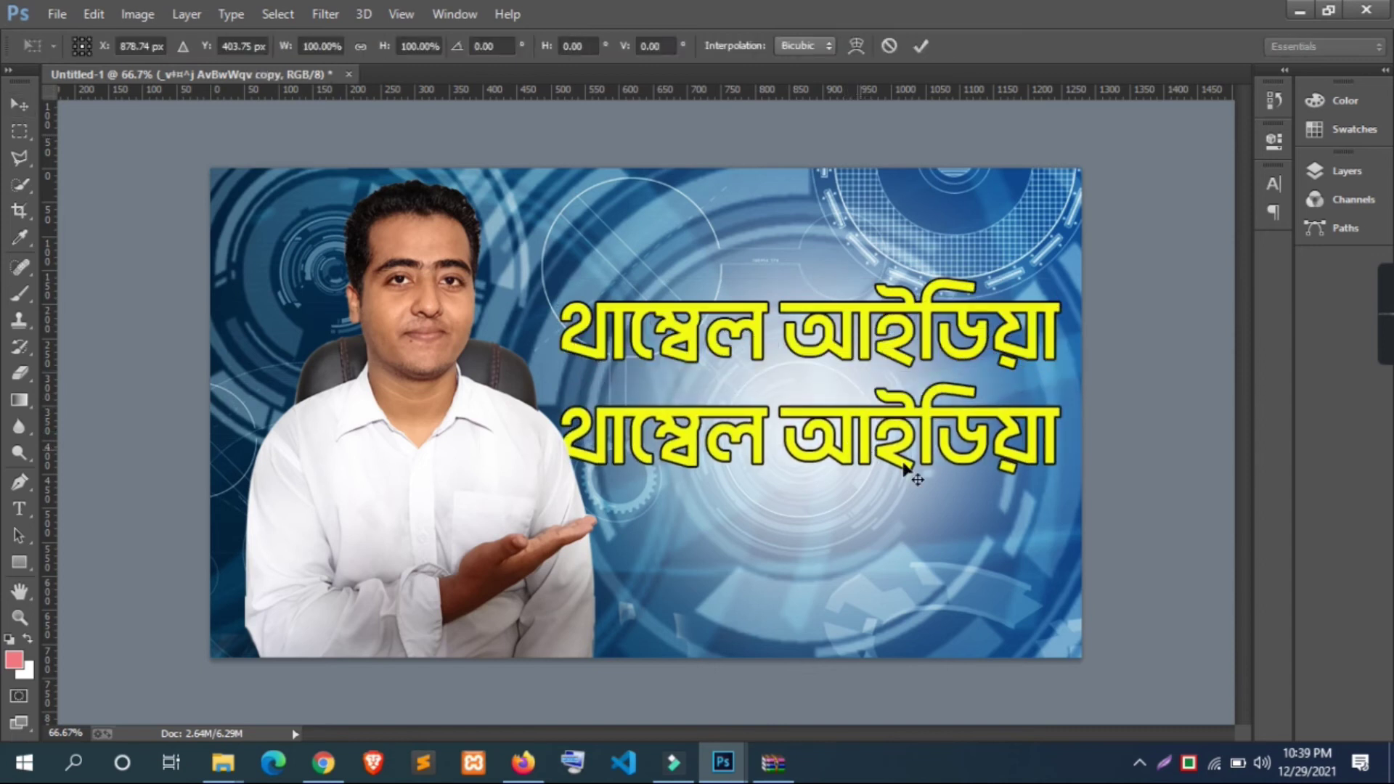
pyautogui.moveTo(1059, 501)
pyautogui.mouseDown()
pyautogui.moveTo(893, 463)
pyautogui.moveTo(902, 438)
pyautogui.moveTo(901, 451)
pyautogui.mouseUp()
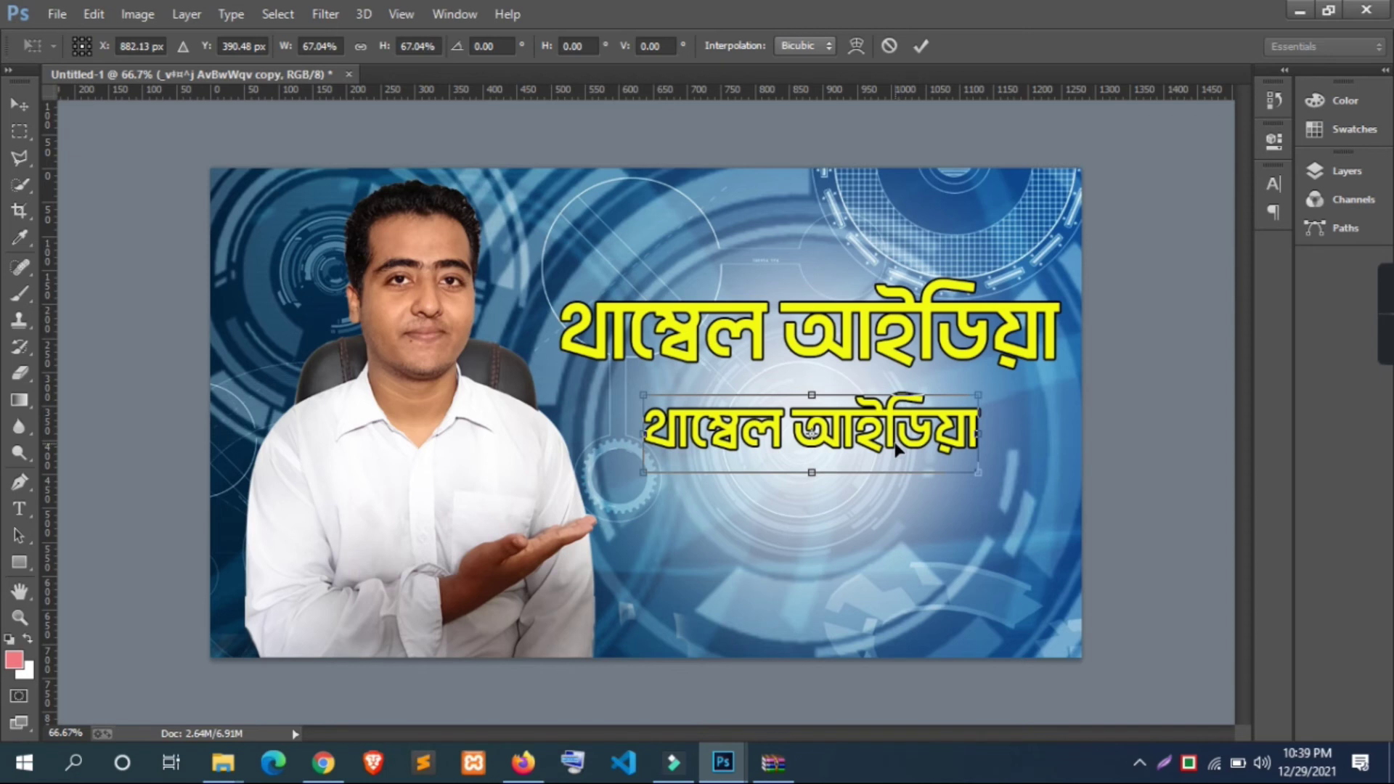
pyautogui.click(920, 45)
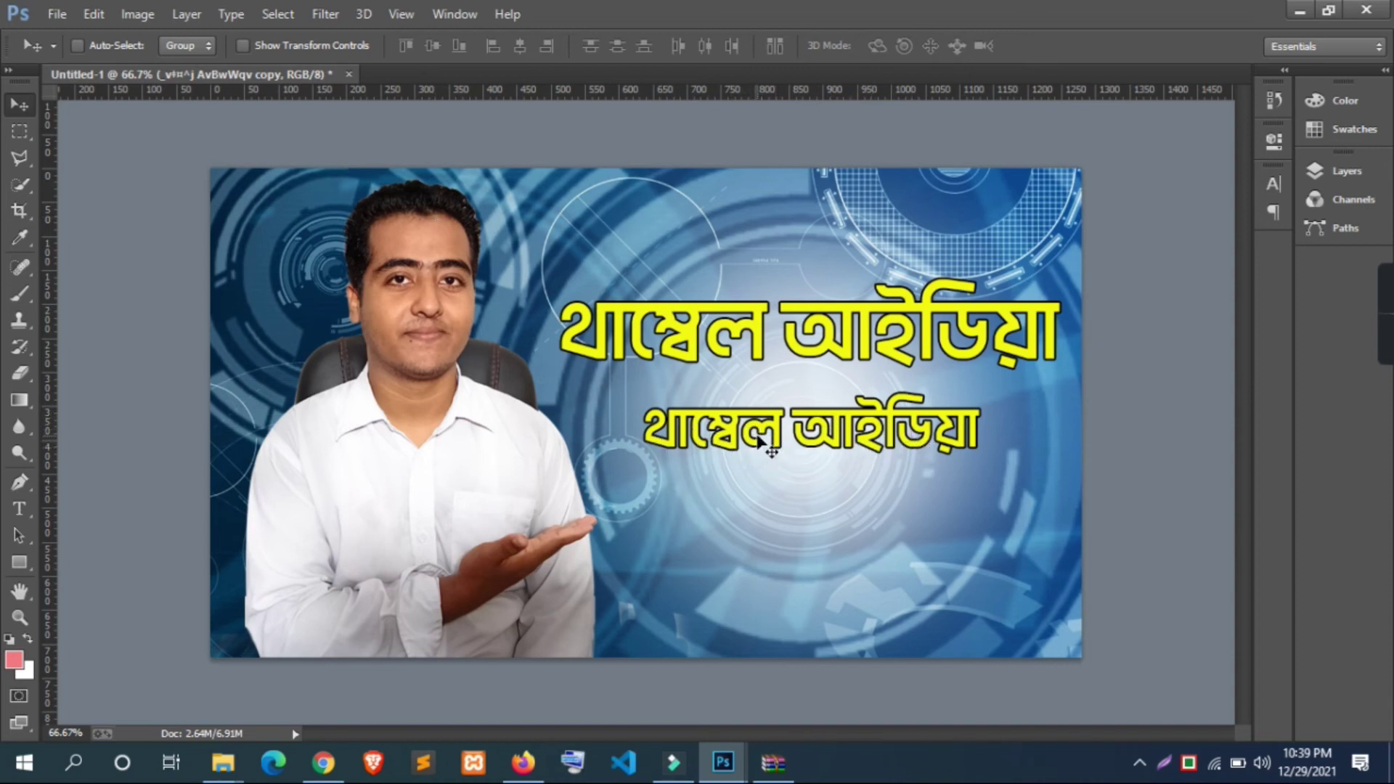
# Step: Replace the lower copy's text with খুব সহজে
pyautogui.press('t')
pyautogui.click(914, 444)
pyautogui.hotkey('ctrl', 'a')
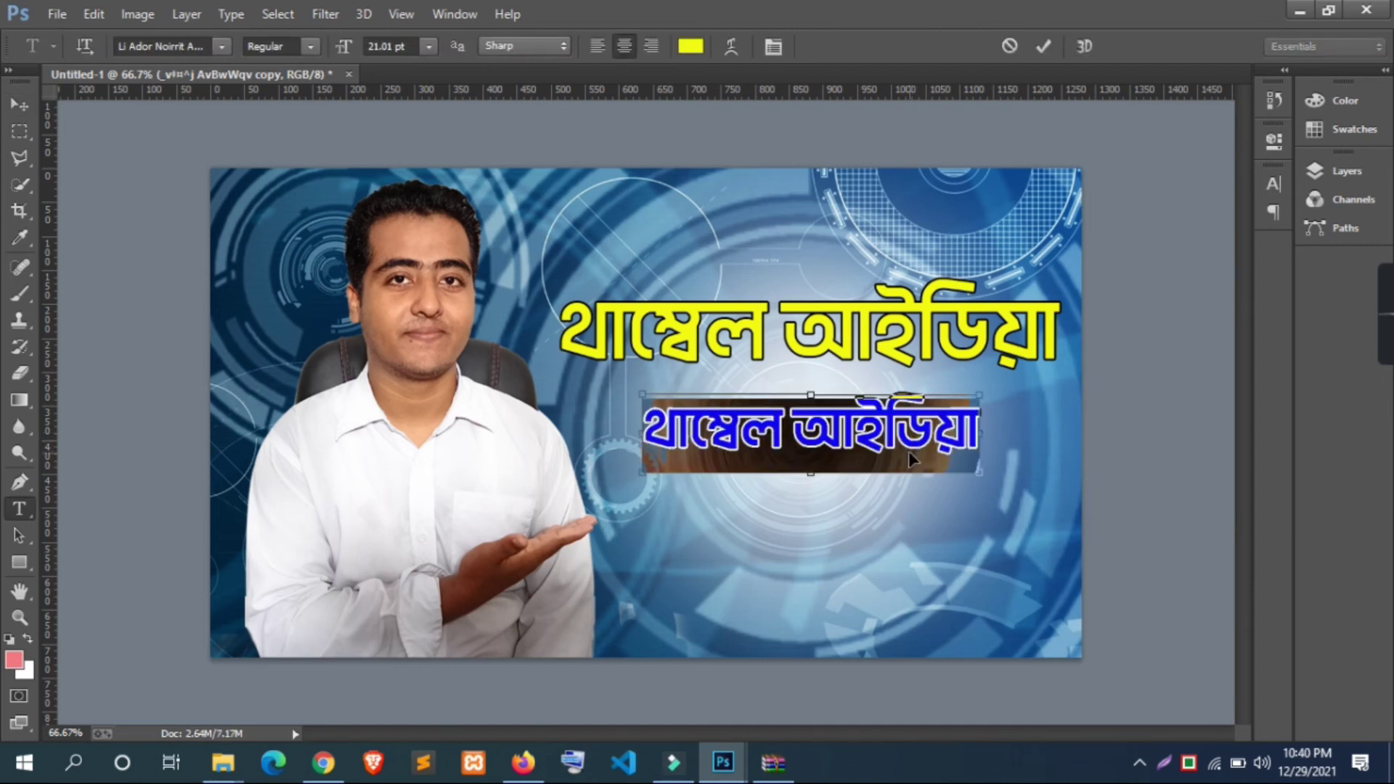
pyautogui.write('খুব সহজে')
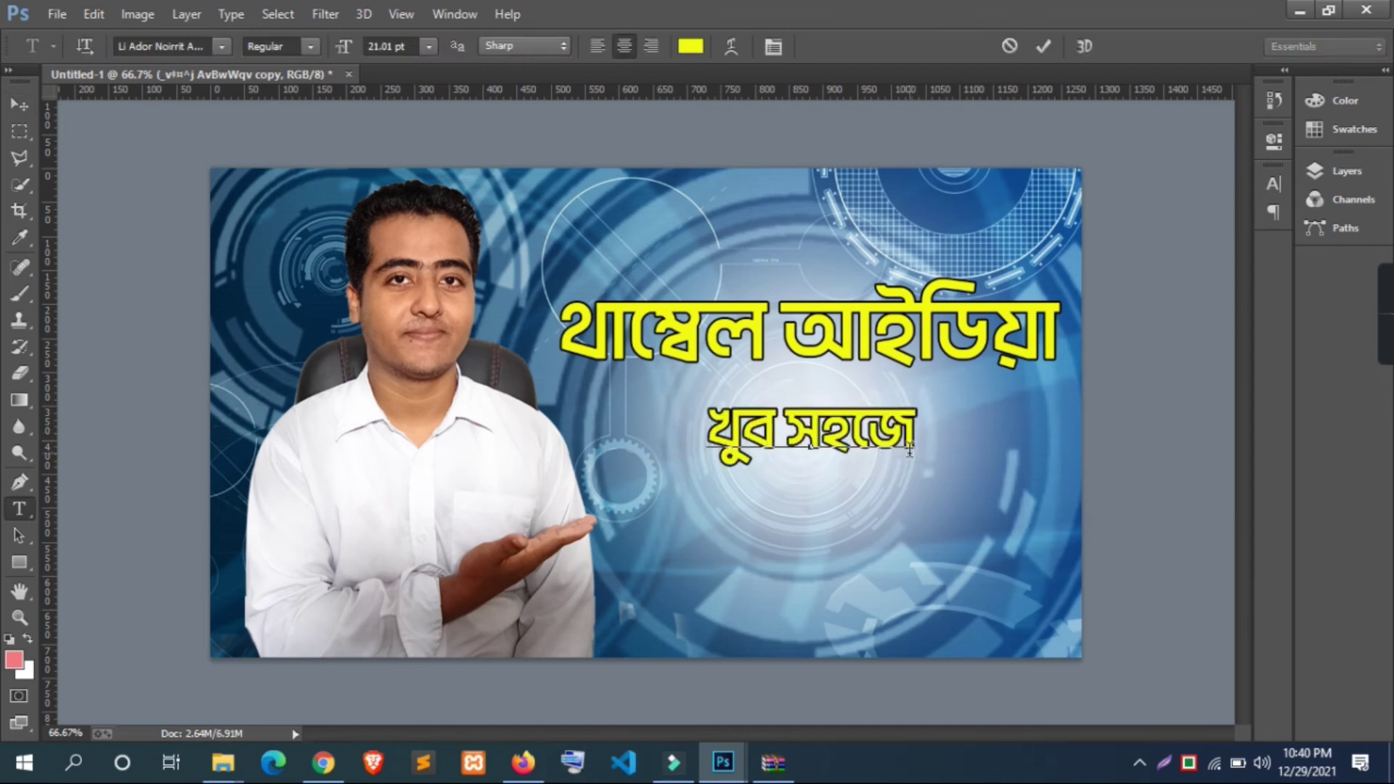
pyautogui.click(1044, 45)
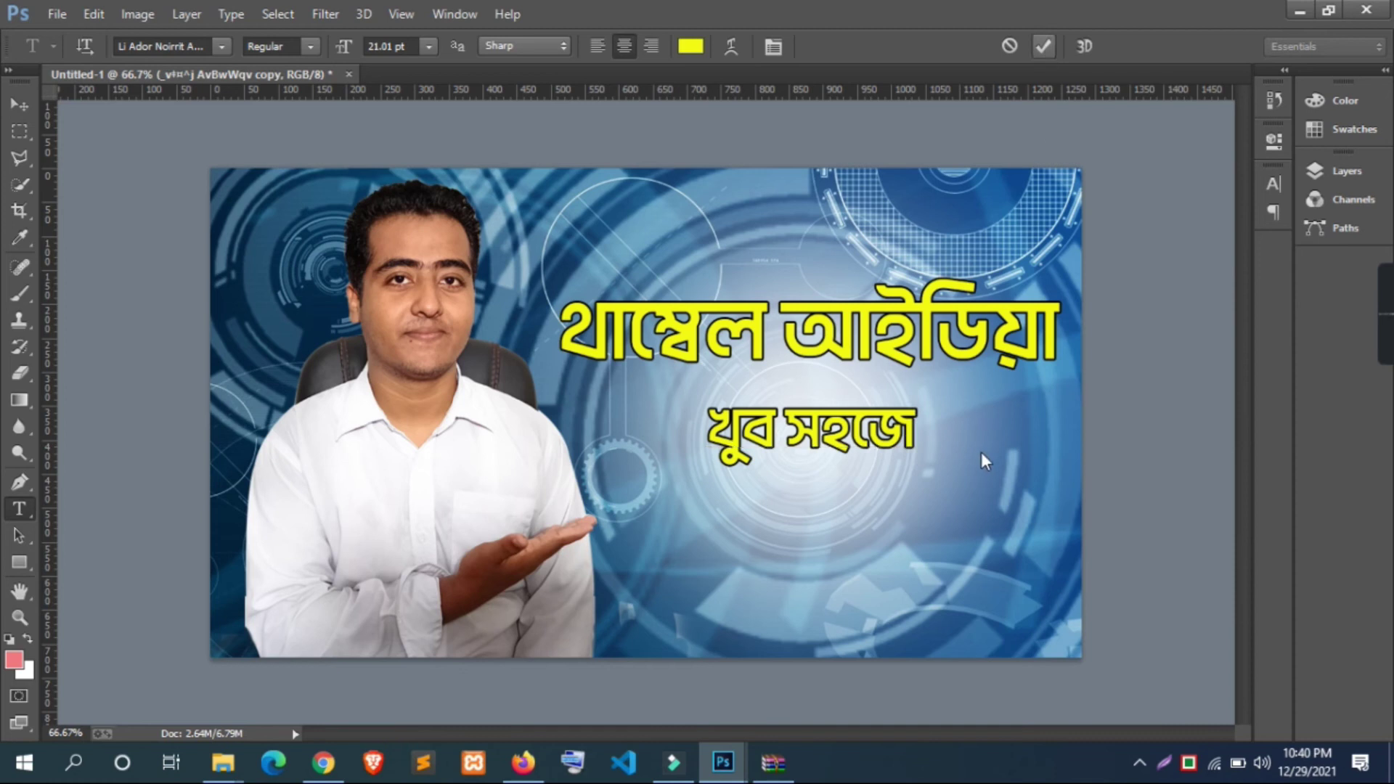
pyautogui.hotkey('ctrl', 't')
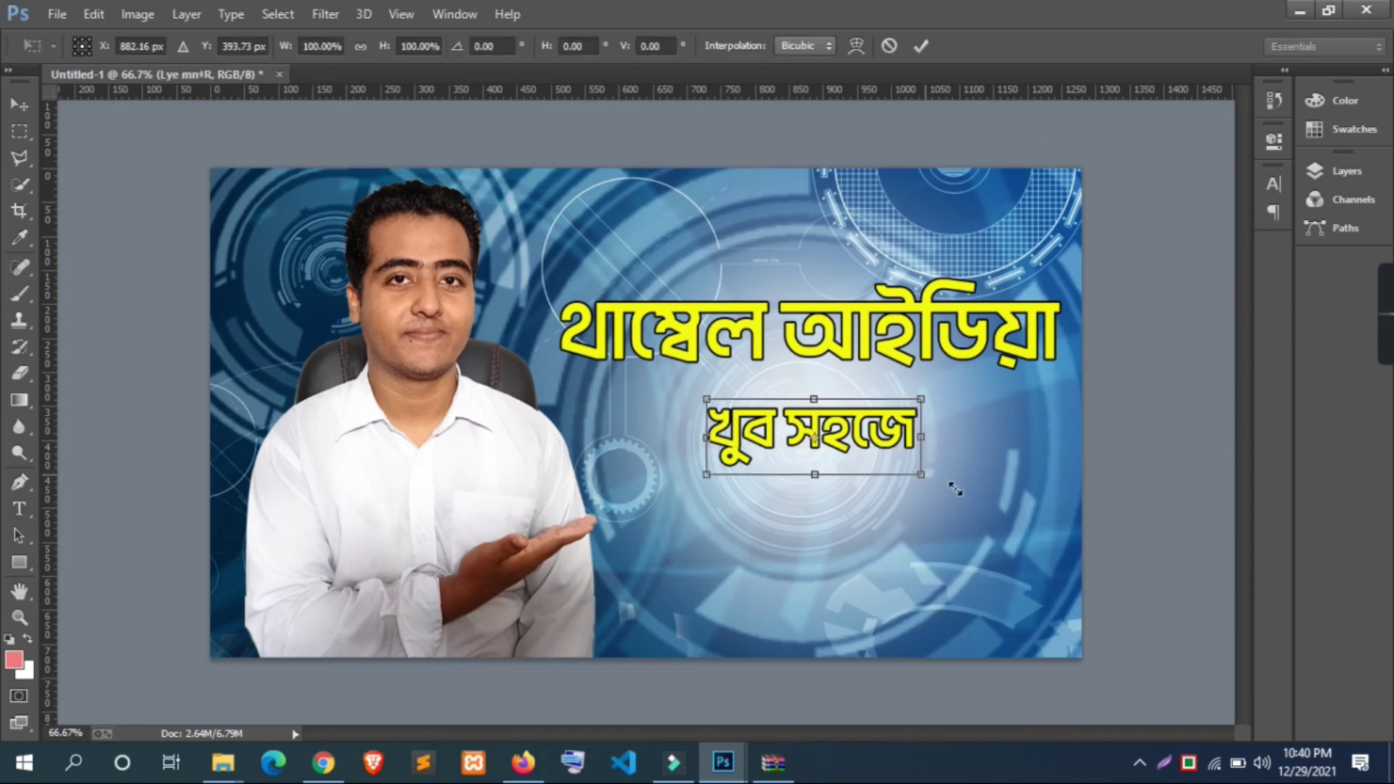
# Step: Enlarge the খুব সহজে line nearly to the headline's size
pyautogui.moveTo(956, 490); pyautogui.dragTo(966, 508)
pyautogui.press('Return')
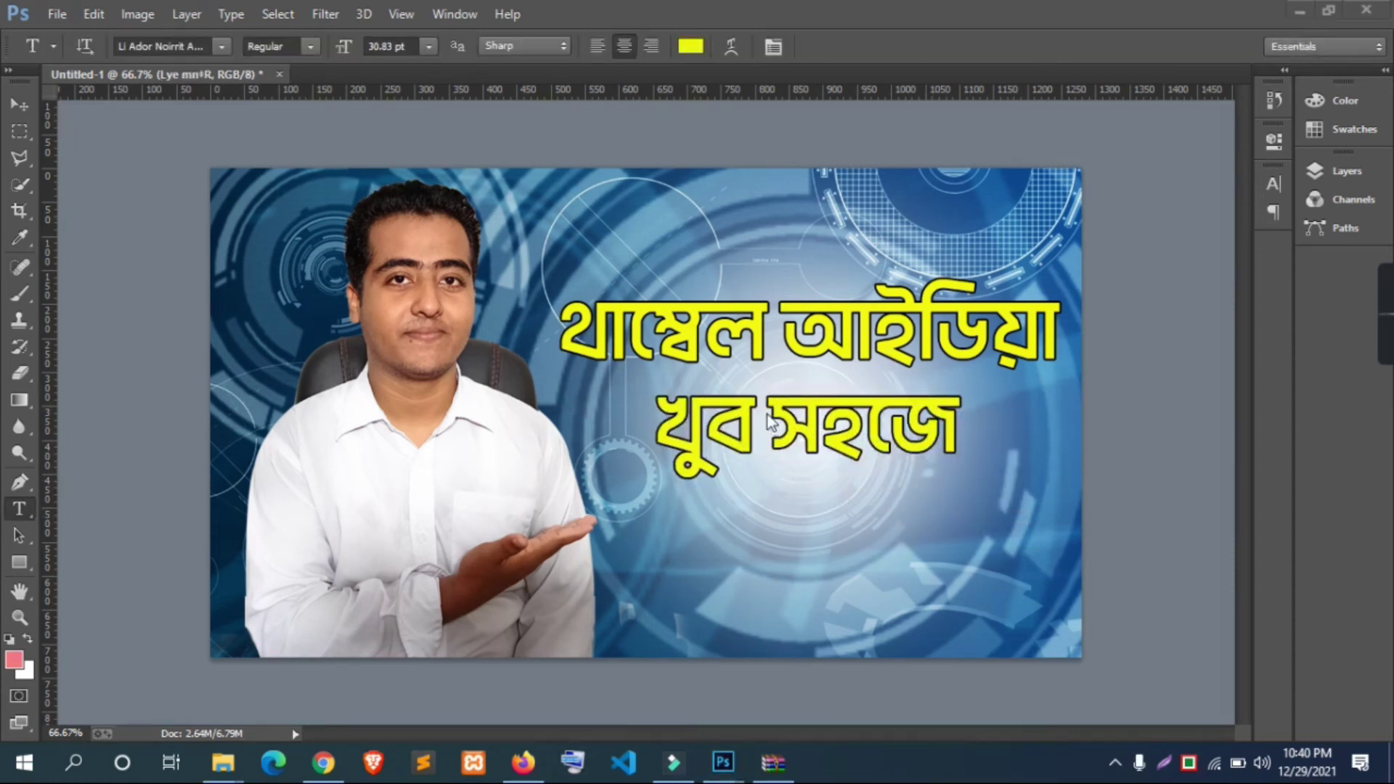
pyautogui.click(810, 429)
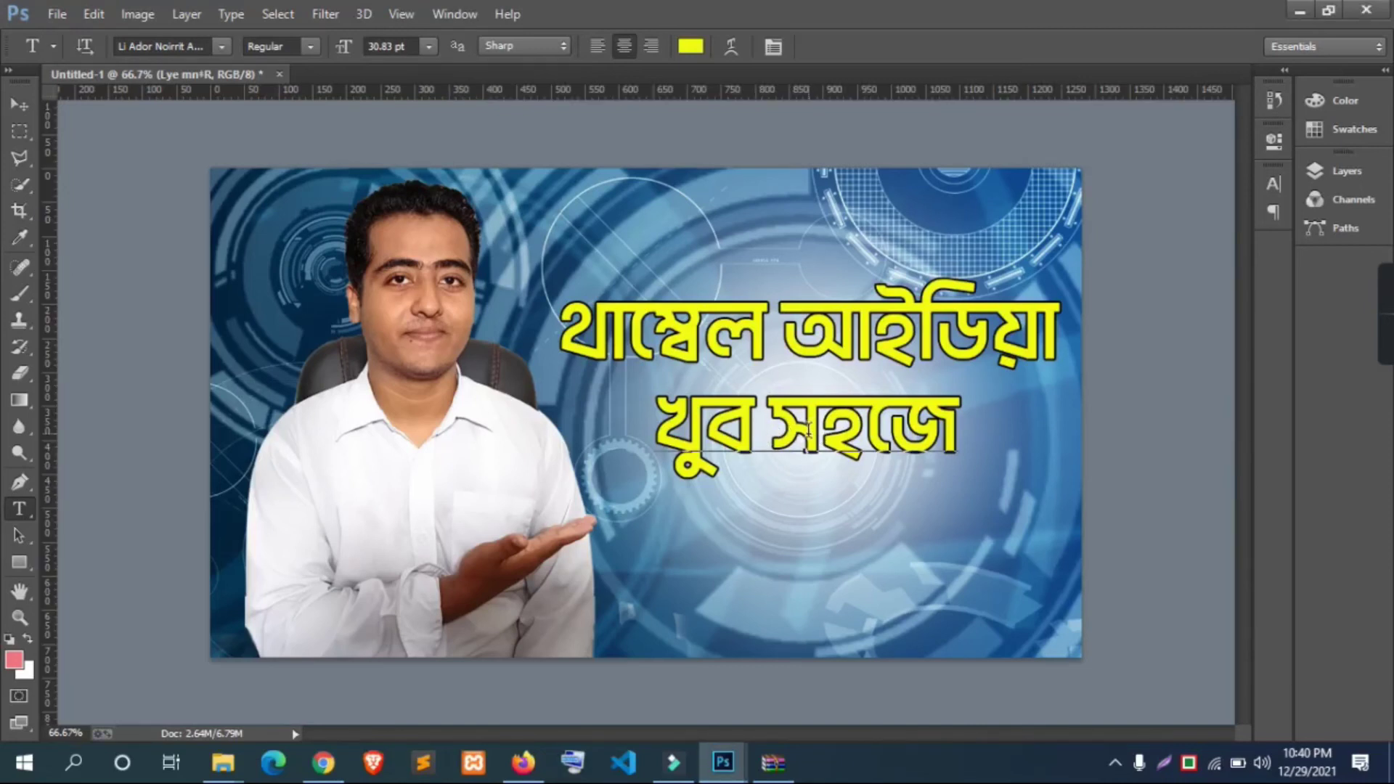
pyautogui.click(1046, 46)
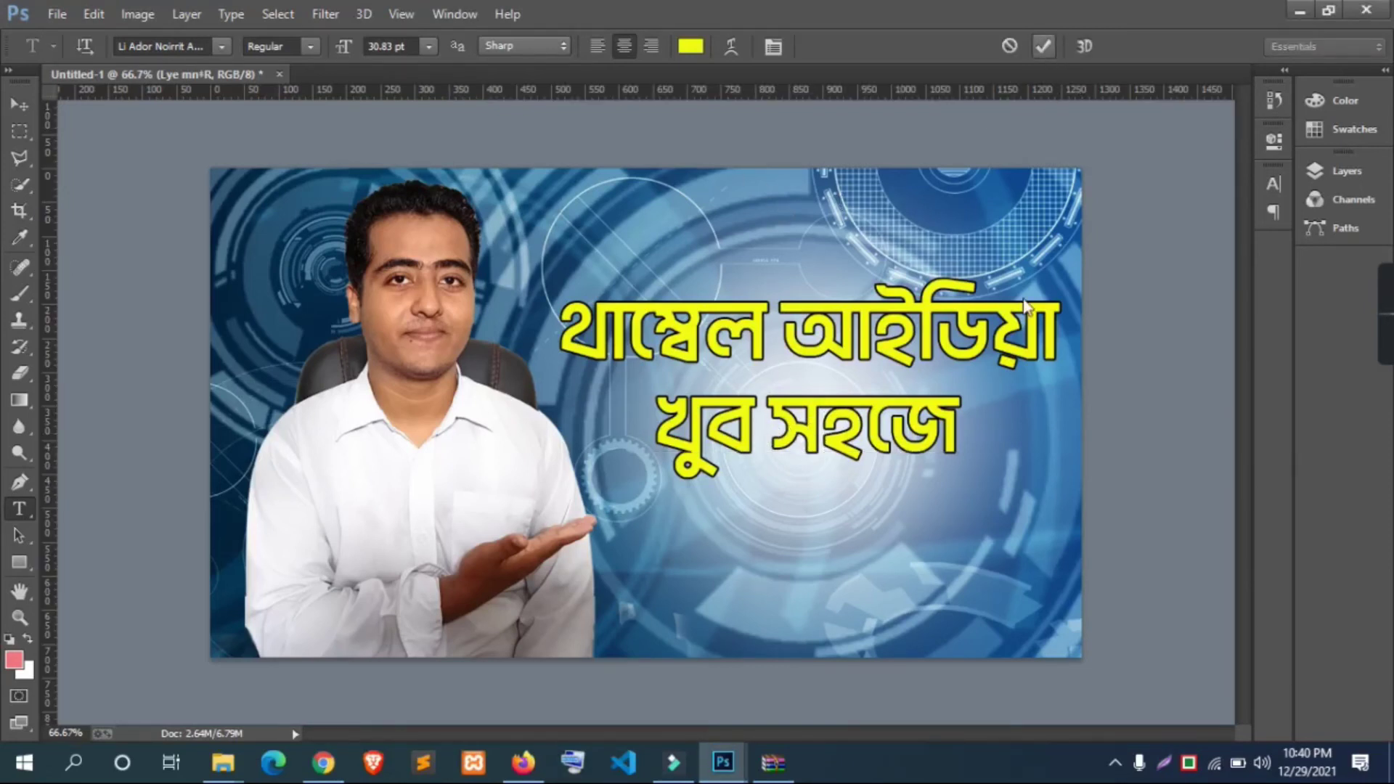
pyautogui.hotkey('ctrl', 't')
pyautogui.moveTo(964, 382)
pyautogui.mouseDown()
pyautogui.moveTo(957, 398)
pyautogui.moveTo(993, 390)
pyautogui.mouseUp()
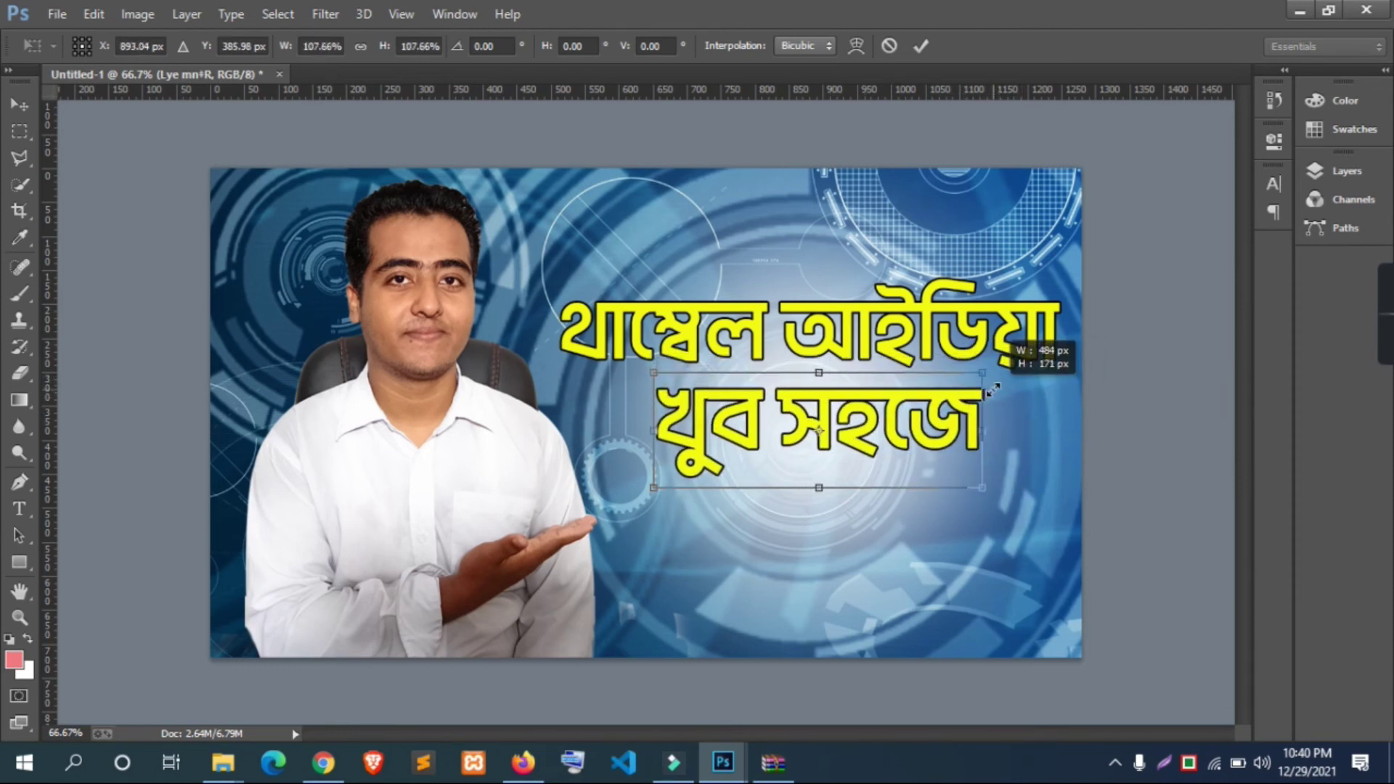
pyautogui.click(921, 46)
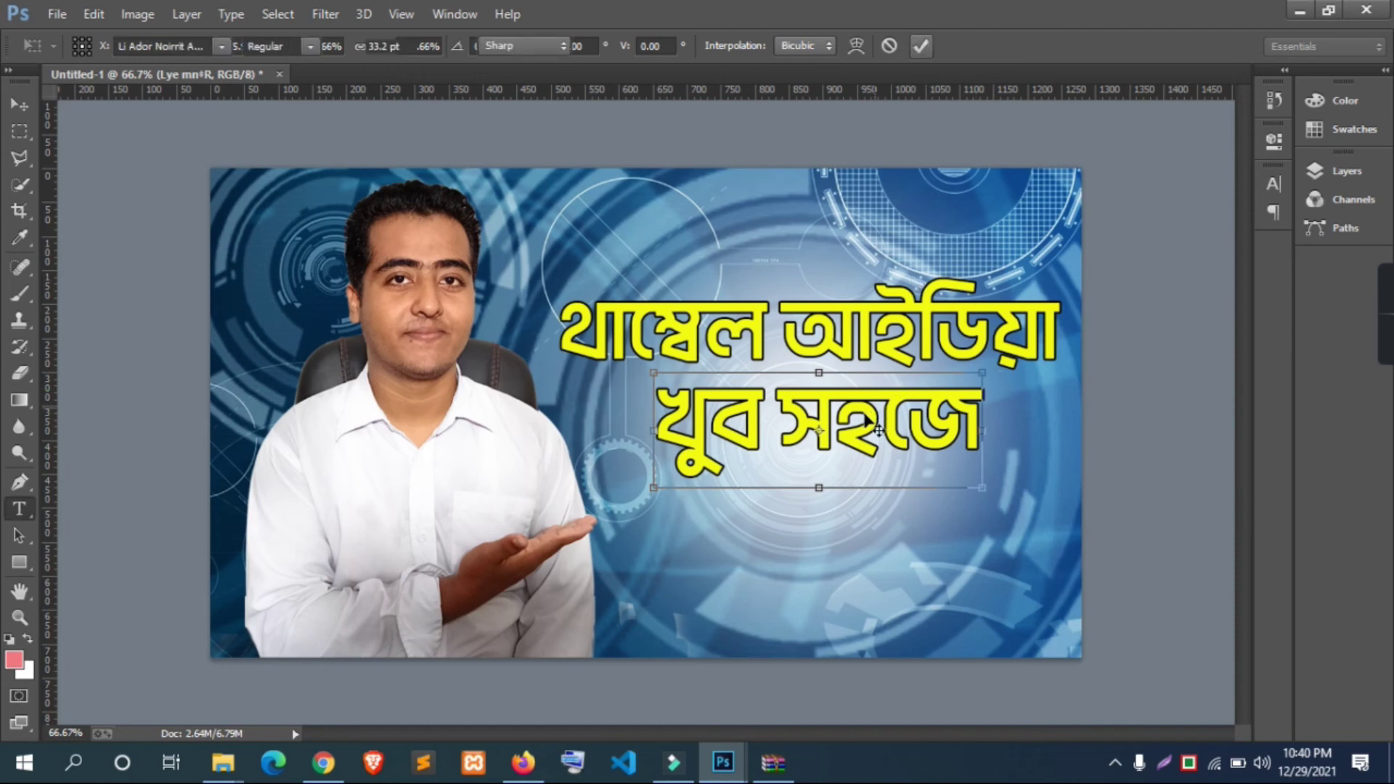
# Step: Nudge the top title line down to tighten the gap between the lines
pyautogui.click(812, 340)
pyautogui.click(1043, 46)
pyautogui.moveTo(911, 334); pyautogui.dragTo(905, 327)
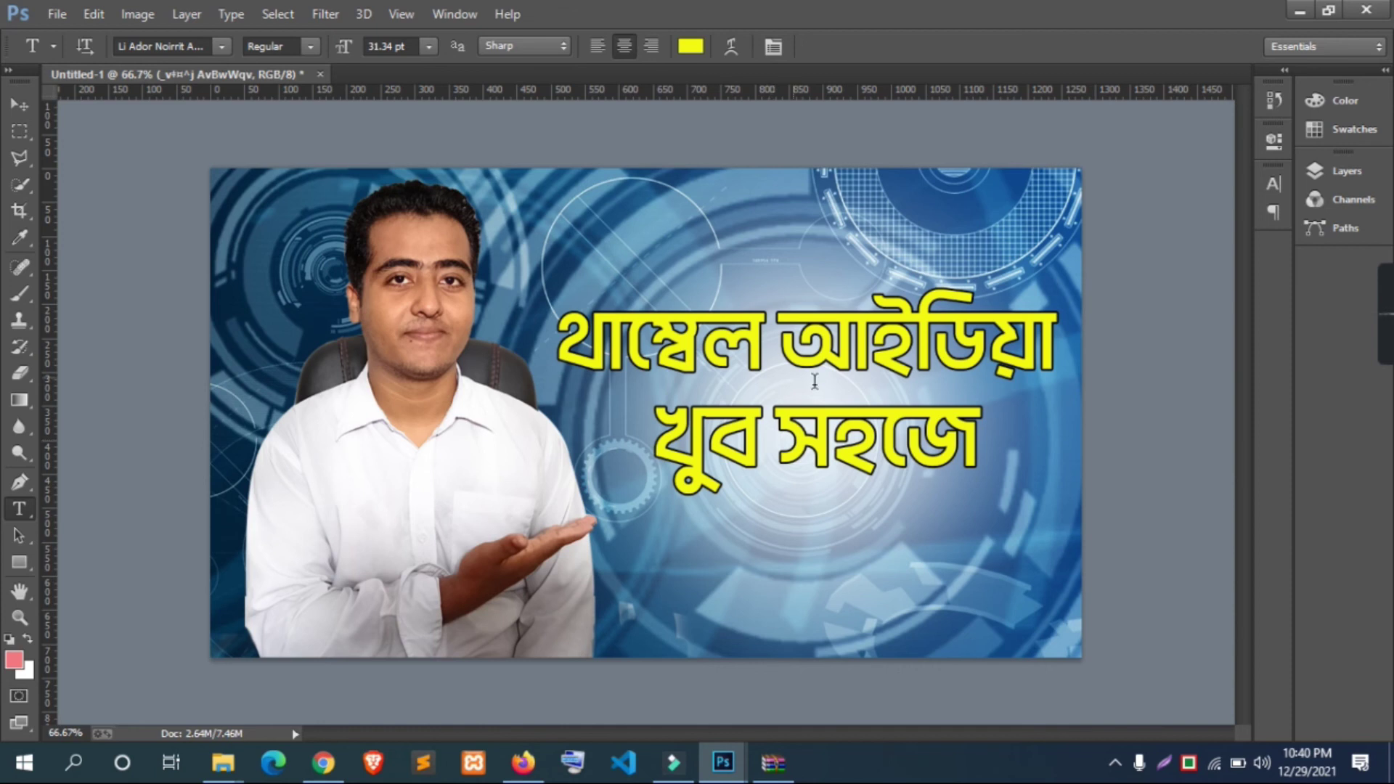
# Step: Export the thumbnail via Save for Web, keeping PNG-24 as the format
pyautogui.click(61, 13)
pyautogui.click(103, 241)
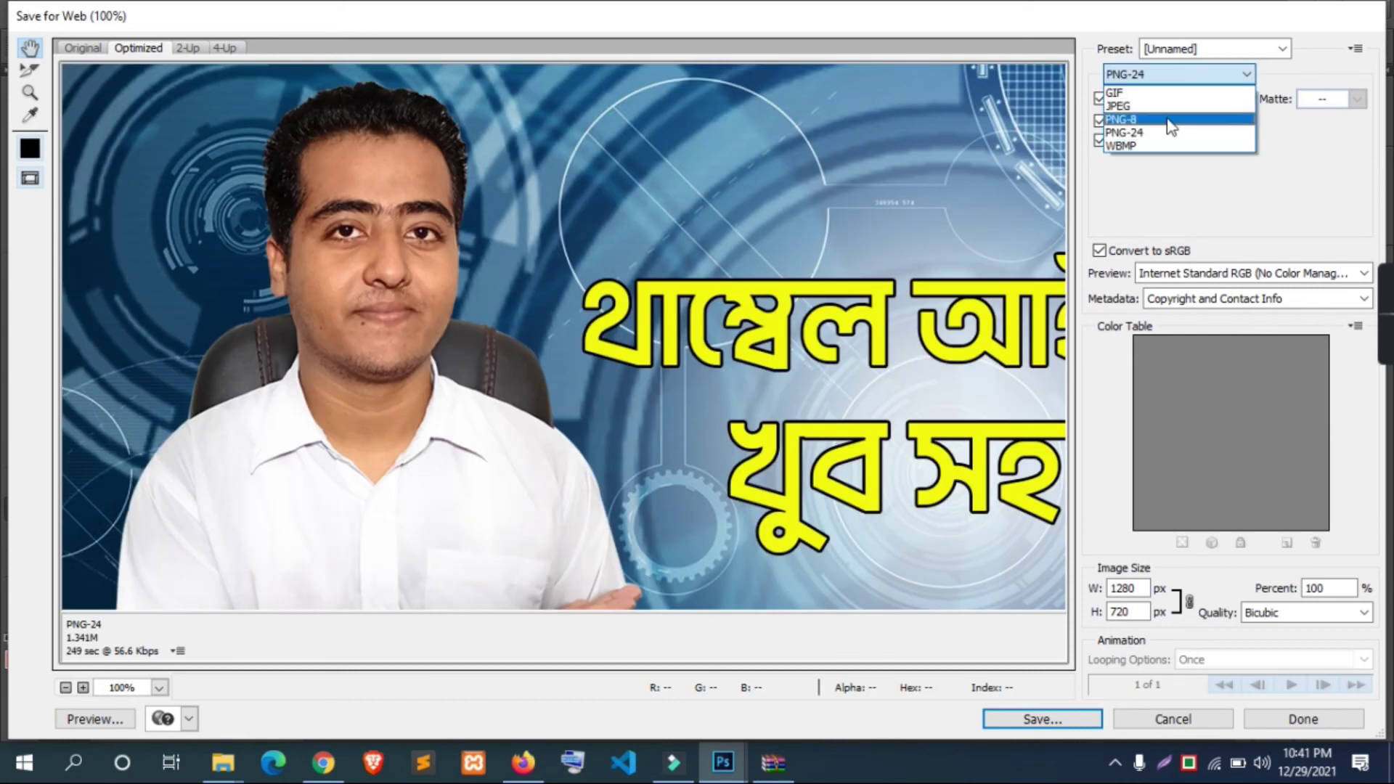
pyautogui.click(1160, 133)
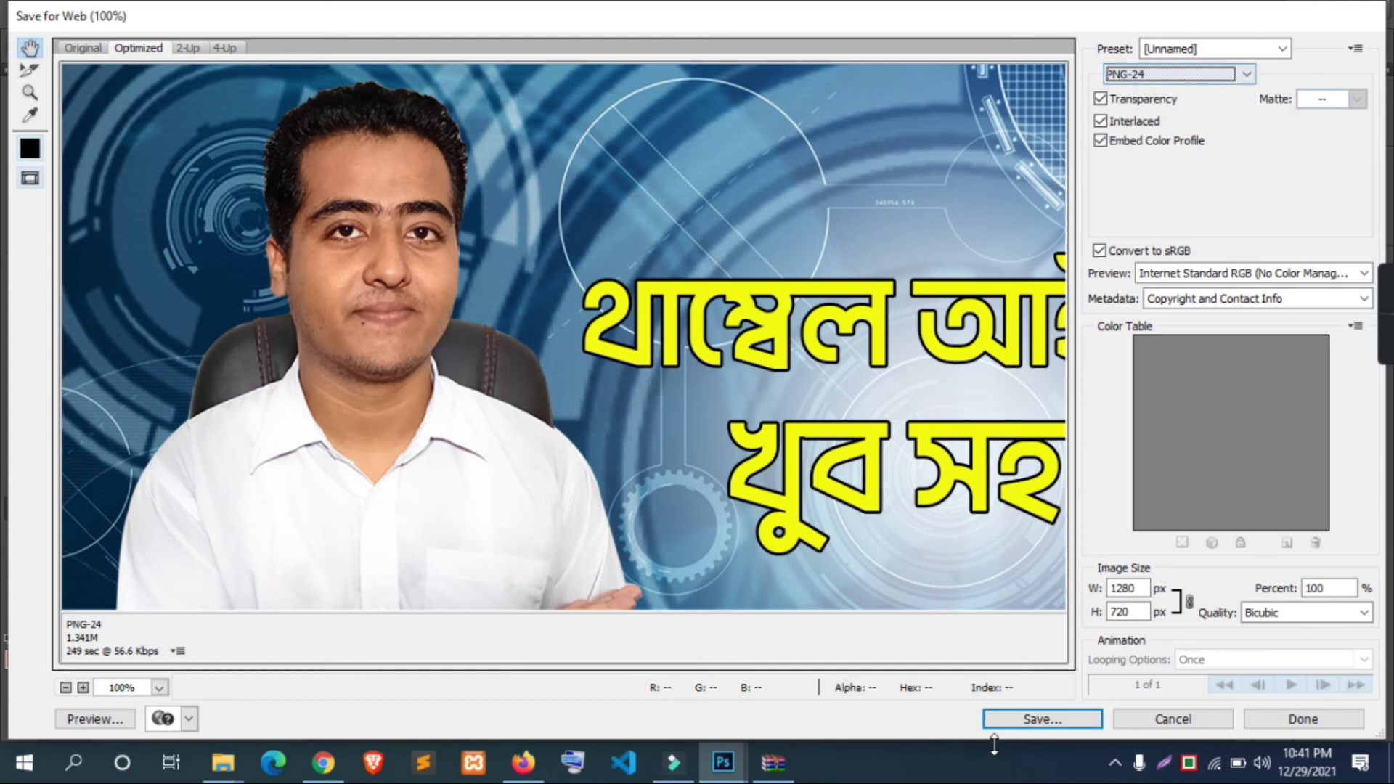
pyautogui.click(1053, 724)
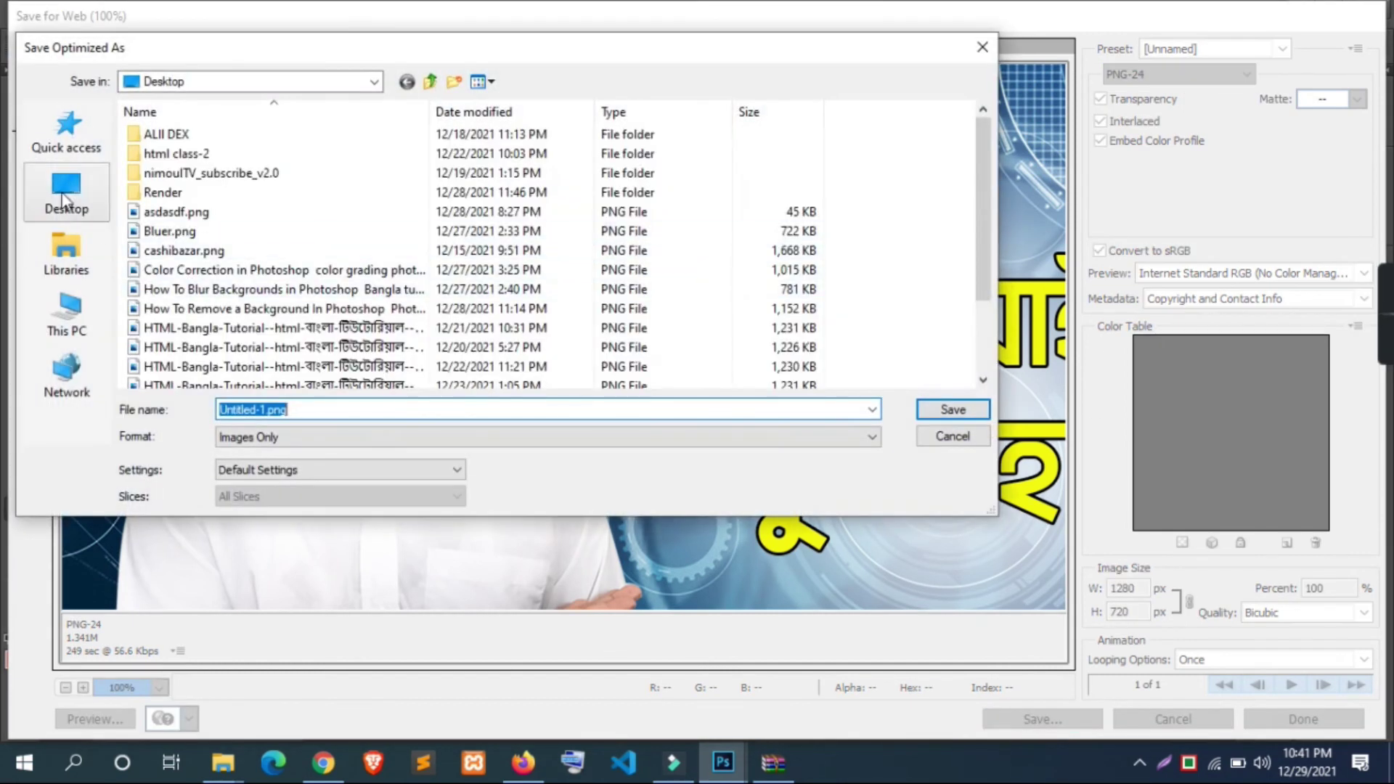
# Step: Save the PNG to the Desktop under the name 'Thumbell idea'
pyautogui.click(65, 192)
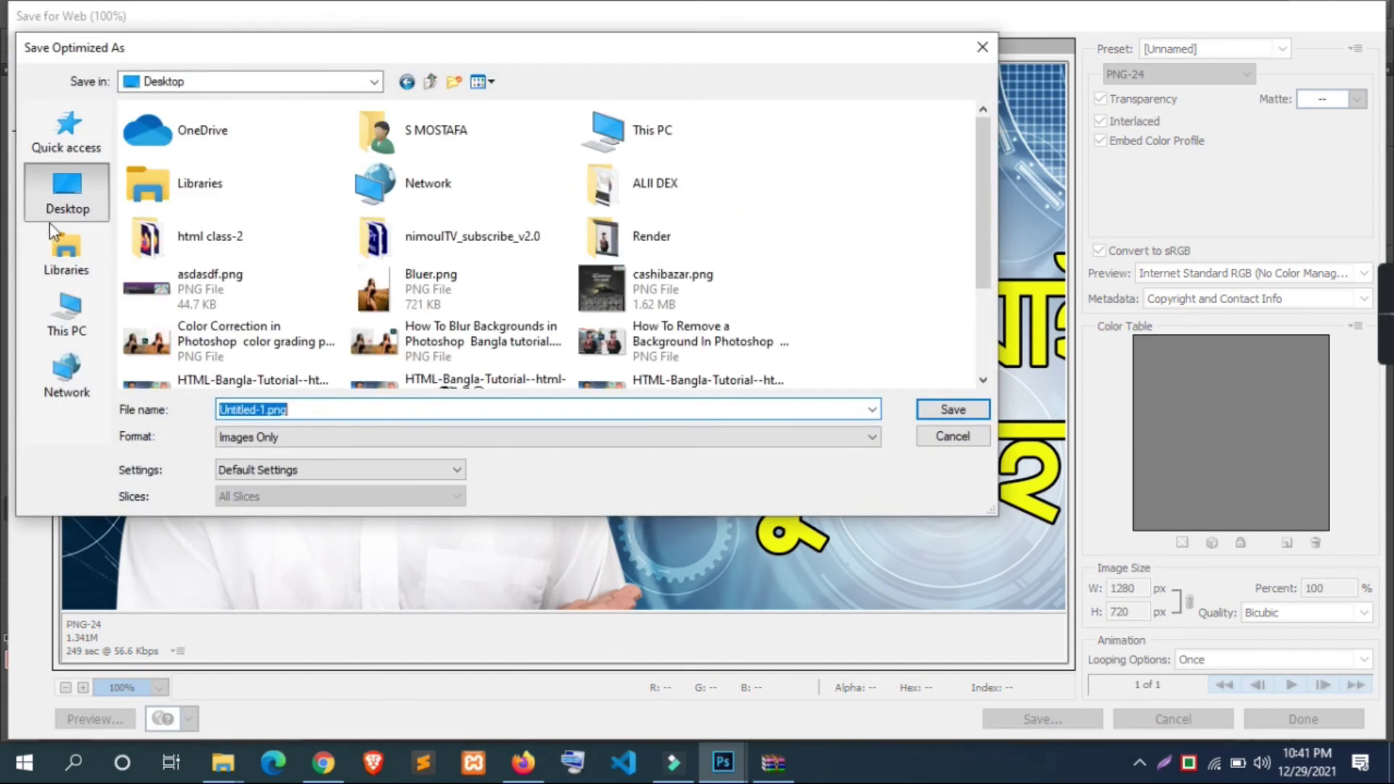
pyautogui.scroll(-3, 450, 231)
pyautogui.click(258, 410)
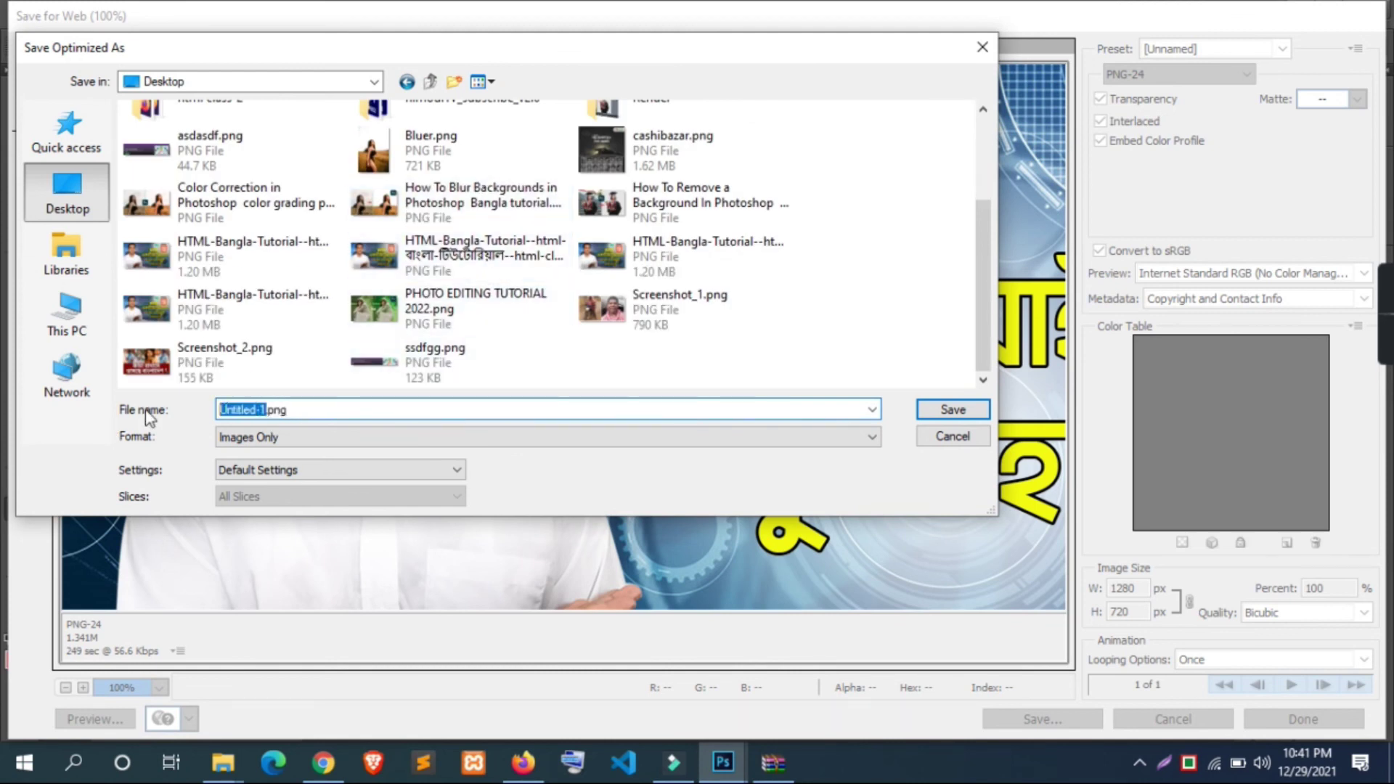
pyautogui.write('Thumbell ')
pyautogui.write('idea')
pyautogui.press('Return')
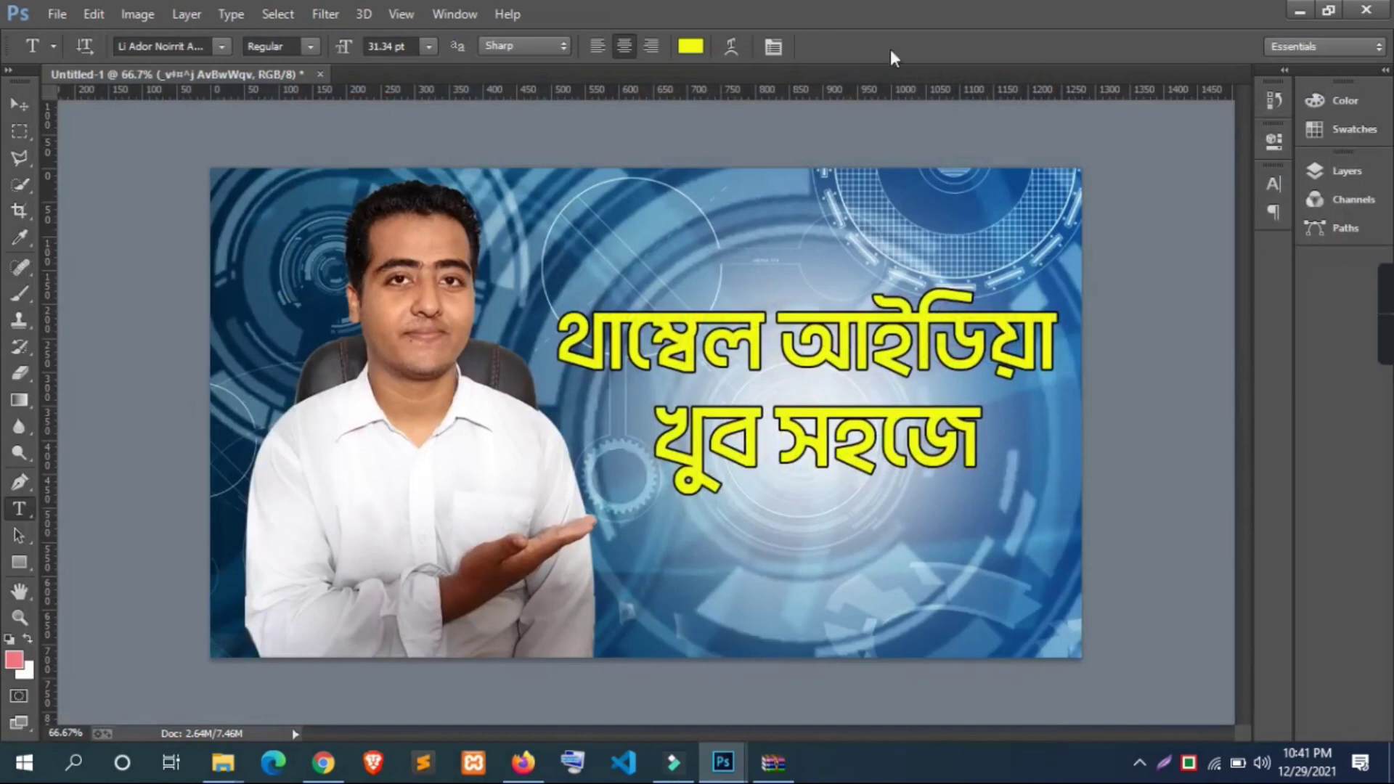
# Step: Minimize Photoshop, the background folder and Downloads windows to reveal the desktop
pyautogui.click(1299, 10)
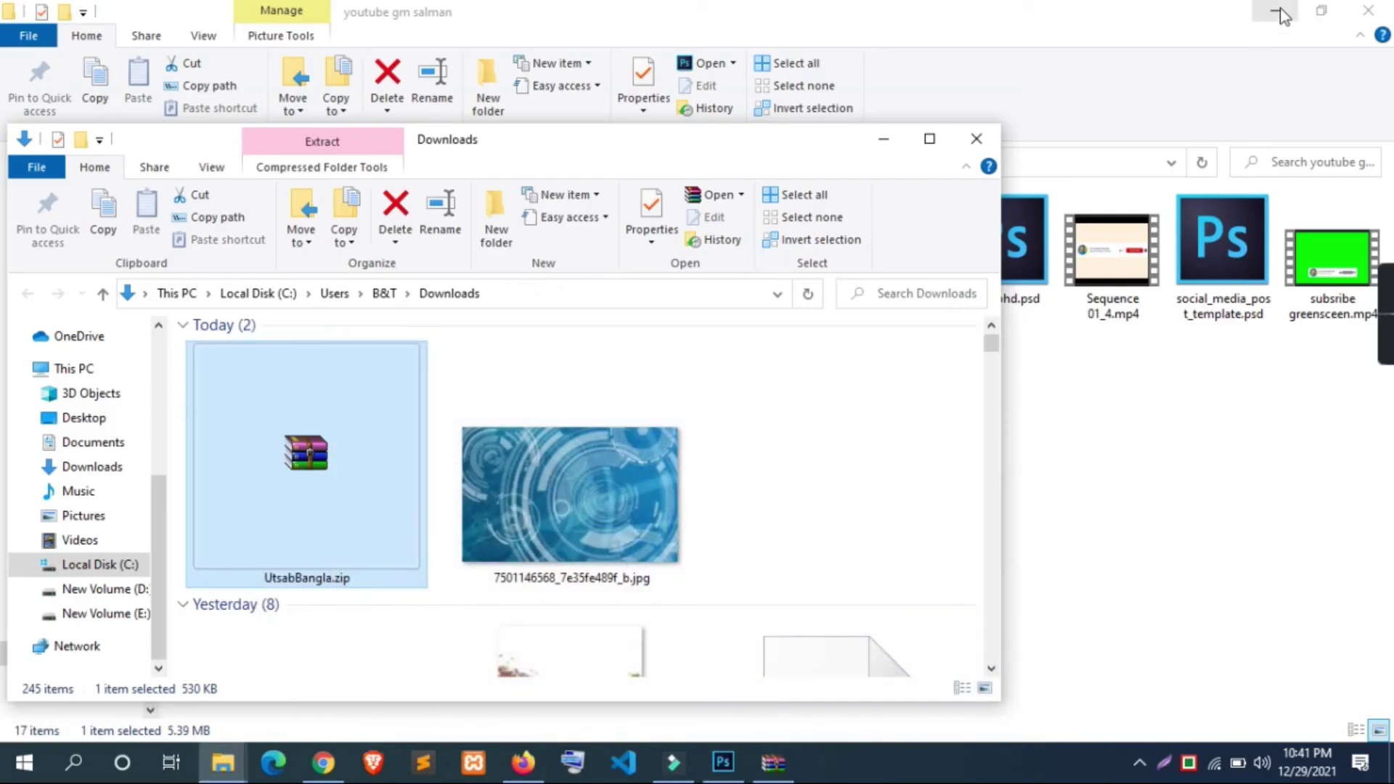
pyautogui.click(1280, 10)
pyautogui.click(883, 139)
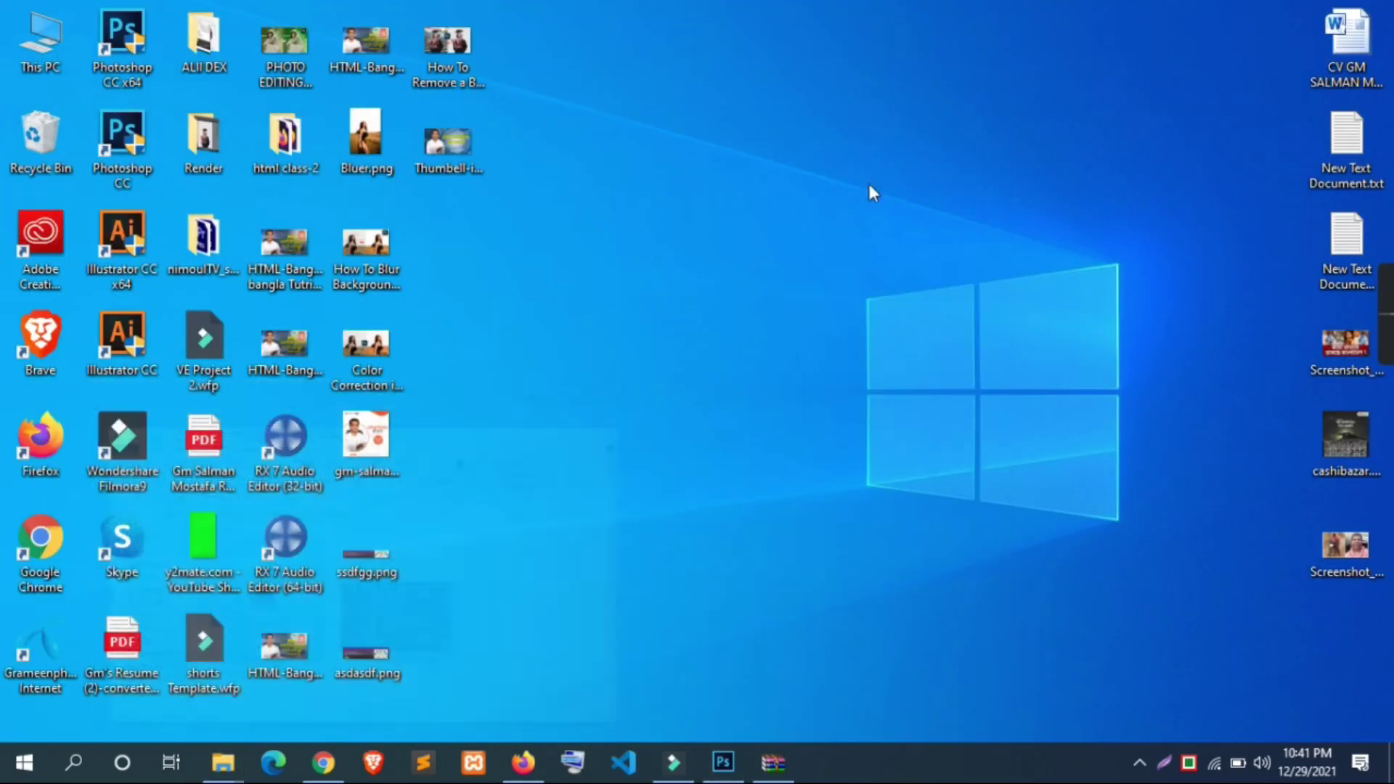
# Step: Open Thumbell-idea.png in Photos maximized, zoom in and out, and flip away and back
pyautogui.doubleClick(435, 151)
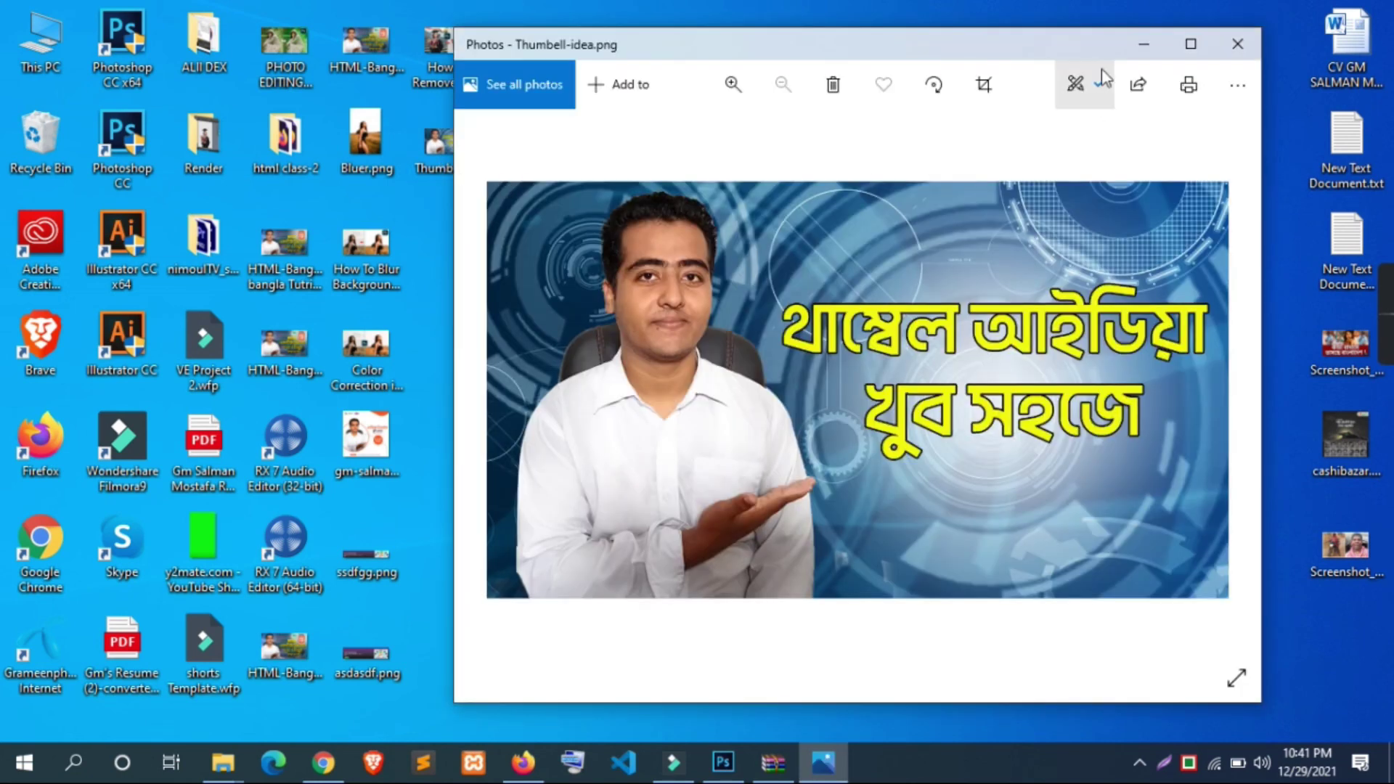
pyautogui.click(1192, 46)
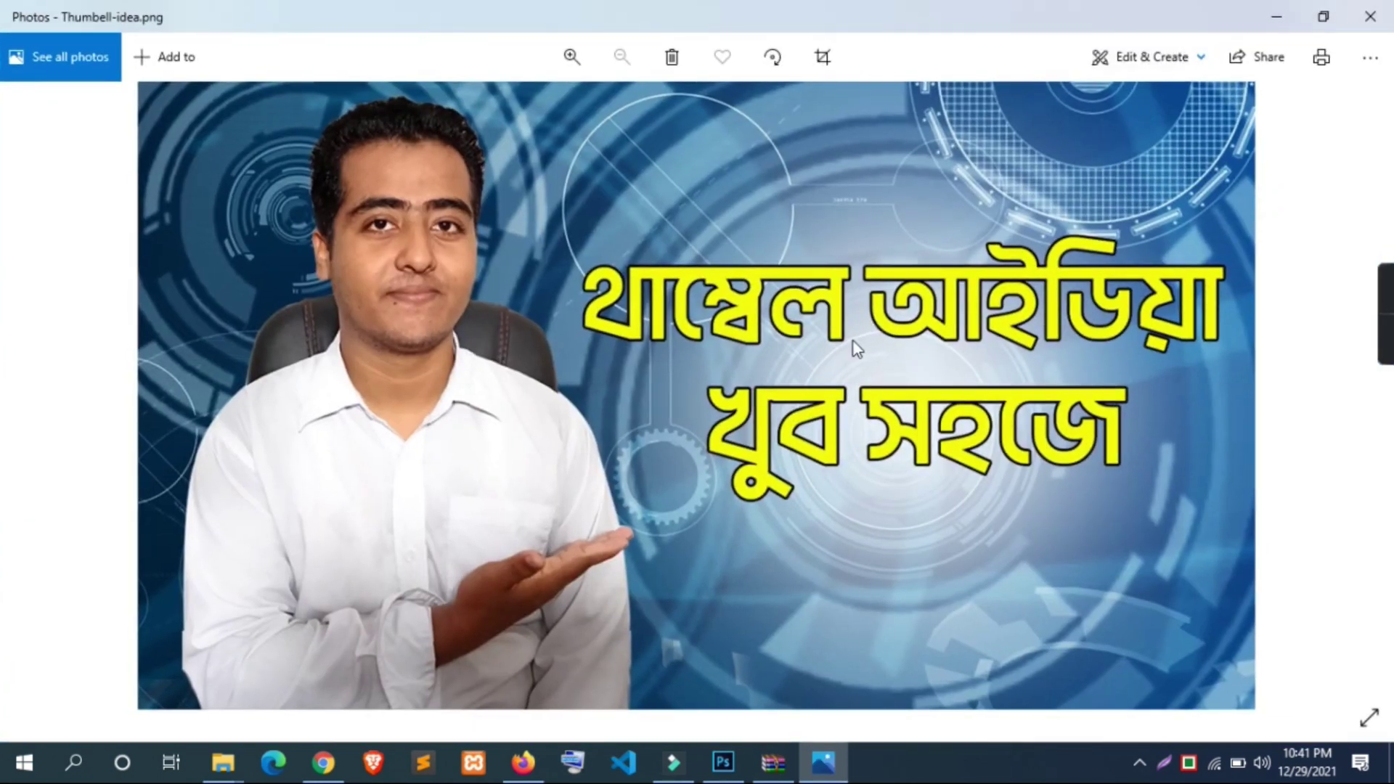
pyautogui.scroll(2, 852, 341)
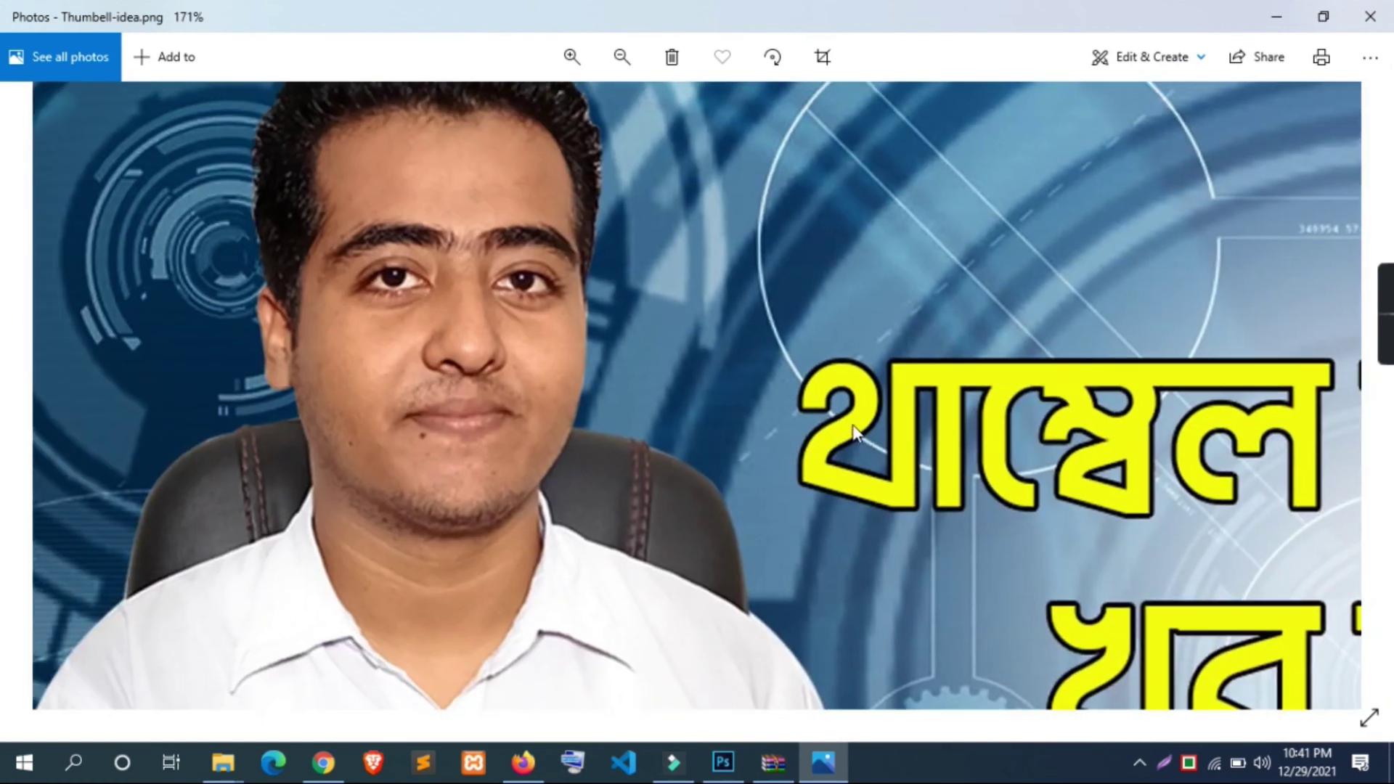
pyautogui.scroll(-2, 854, 433)
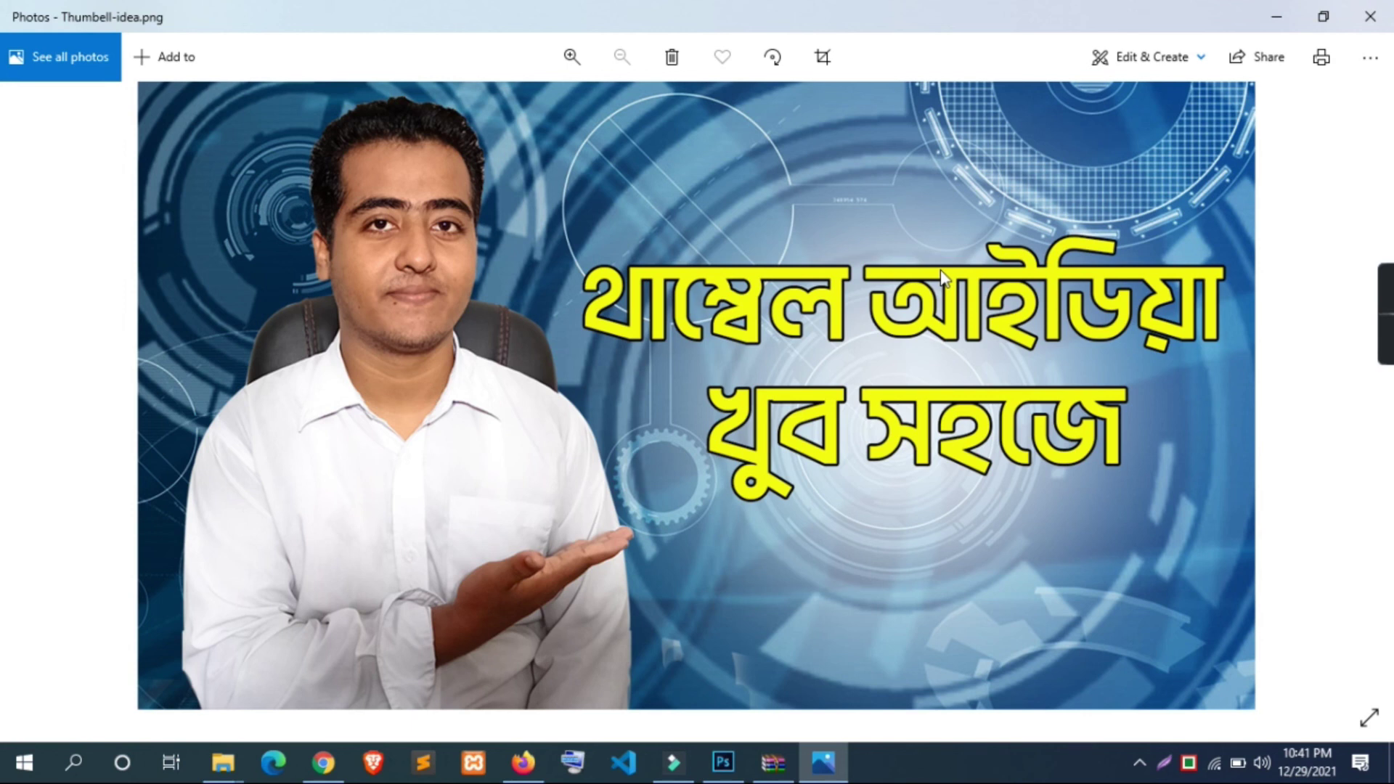
pyautogui.press('Left')
pyautogui.press('Right')
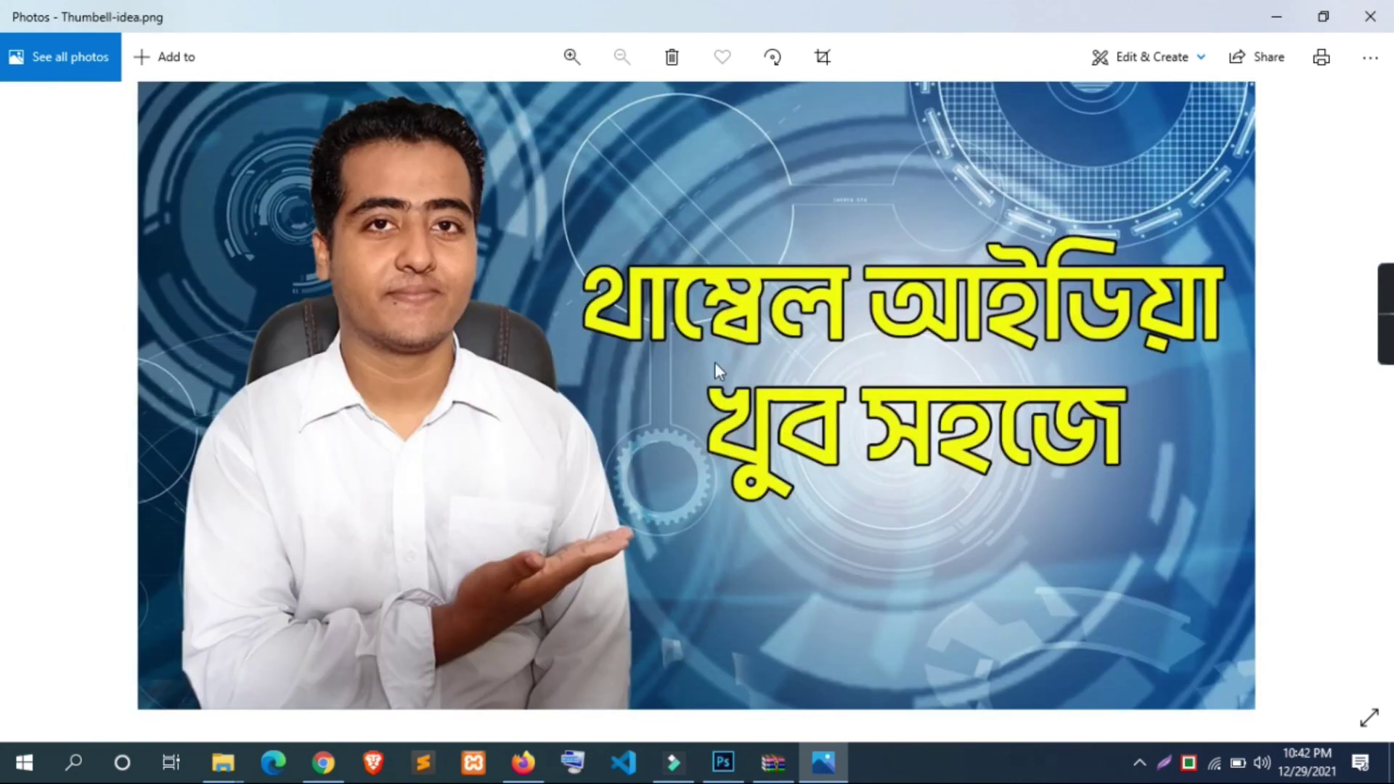